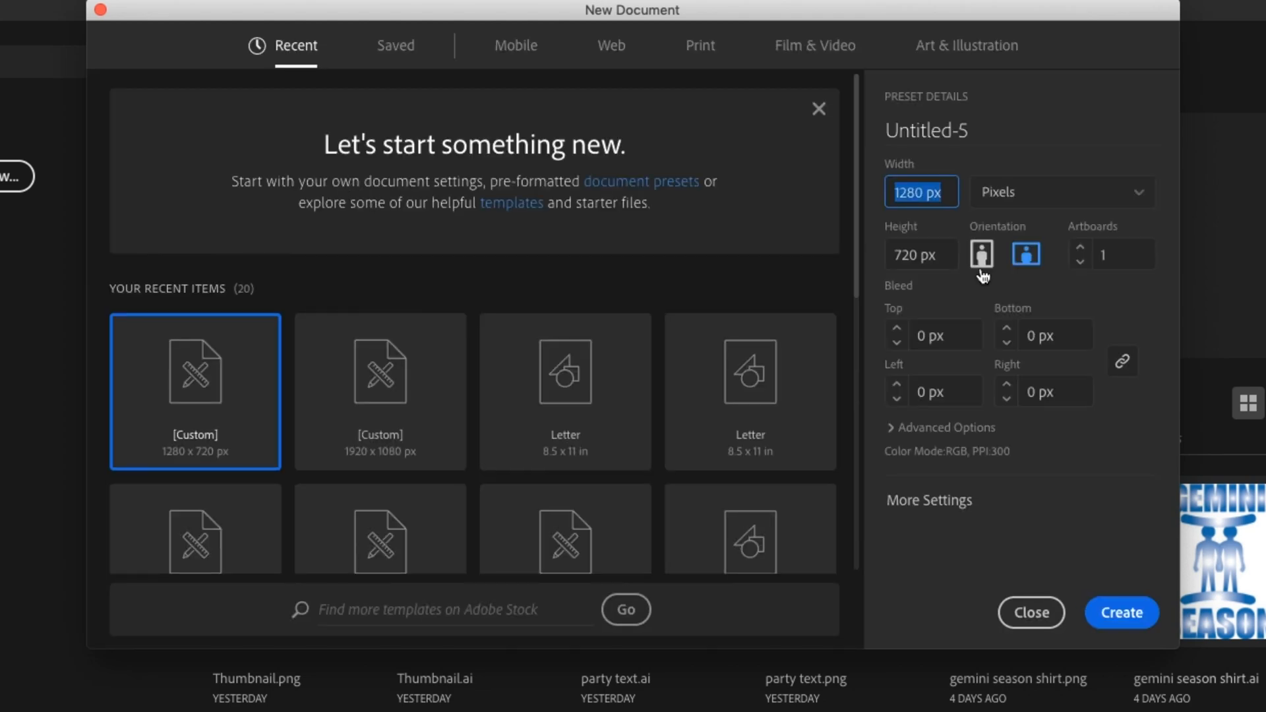
Create a new document 1920 px wide and 1080 px high.
type("1")
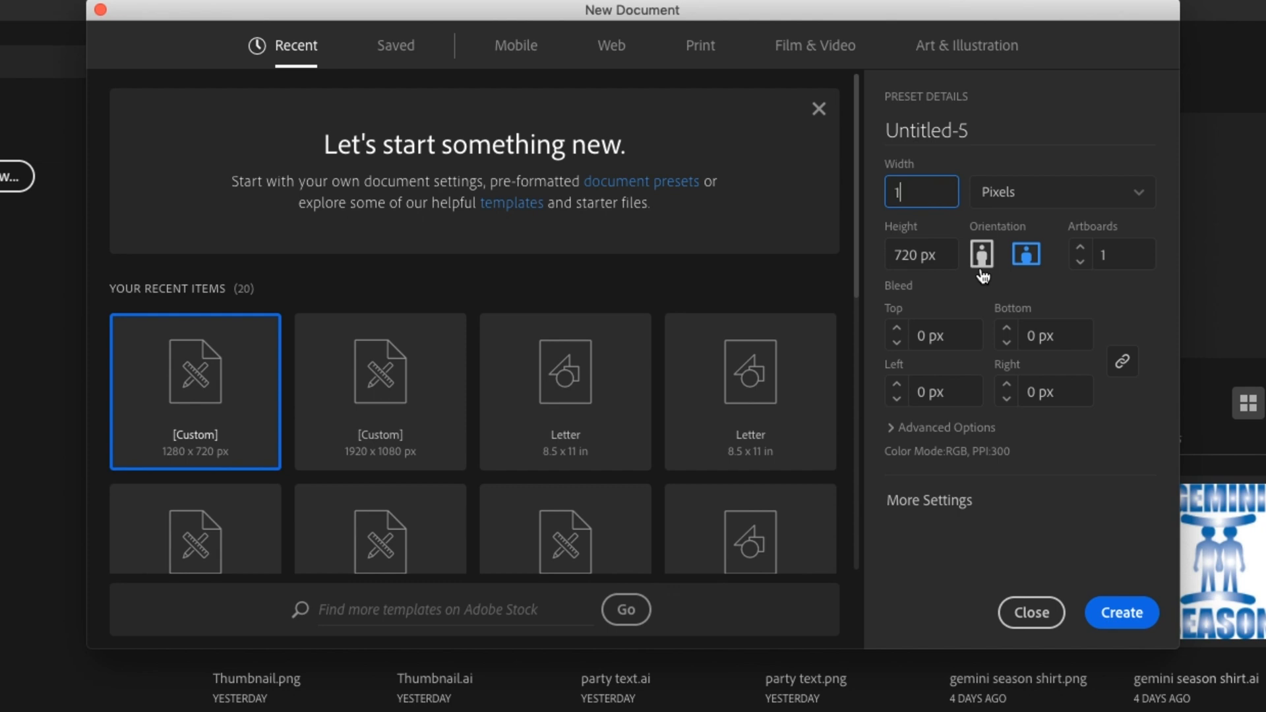
type("920px")
key("Tab")
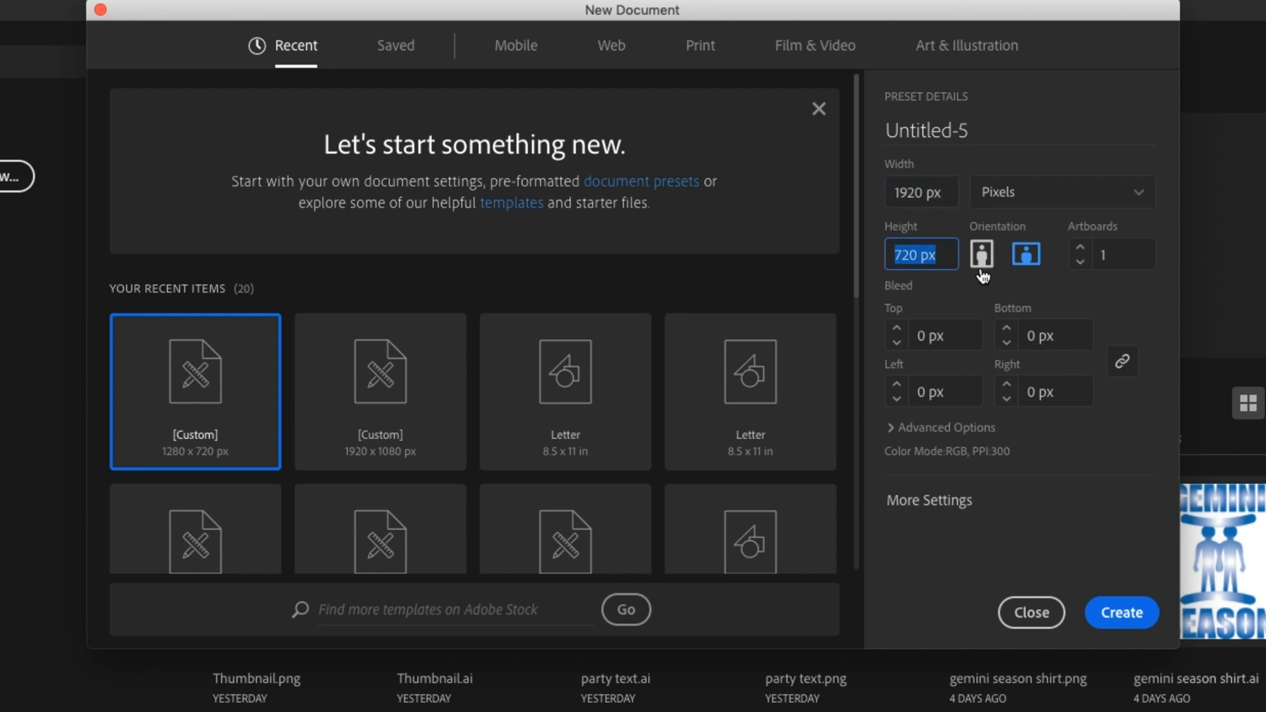
type("1080px")
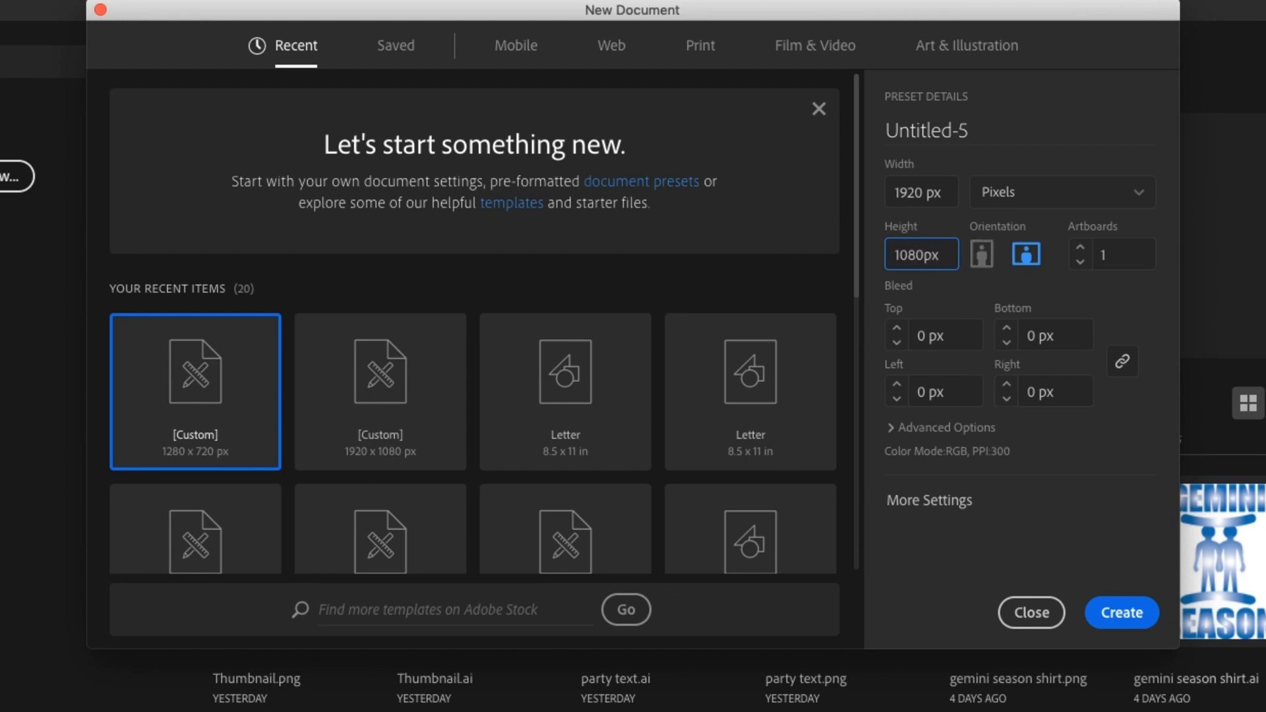
left_click(951, 459)
left_click(1123, 613)
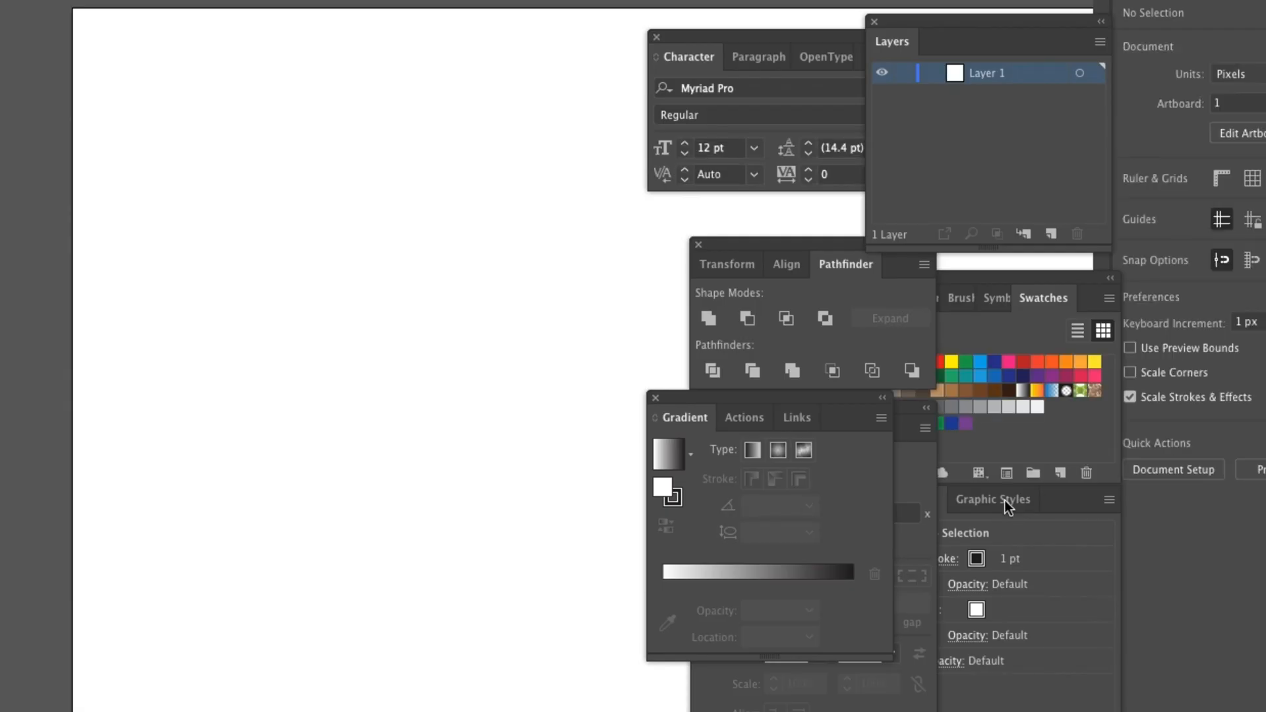
Show the rulers and rename Layer 1 as background.
key("super+r")
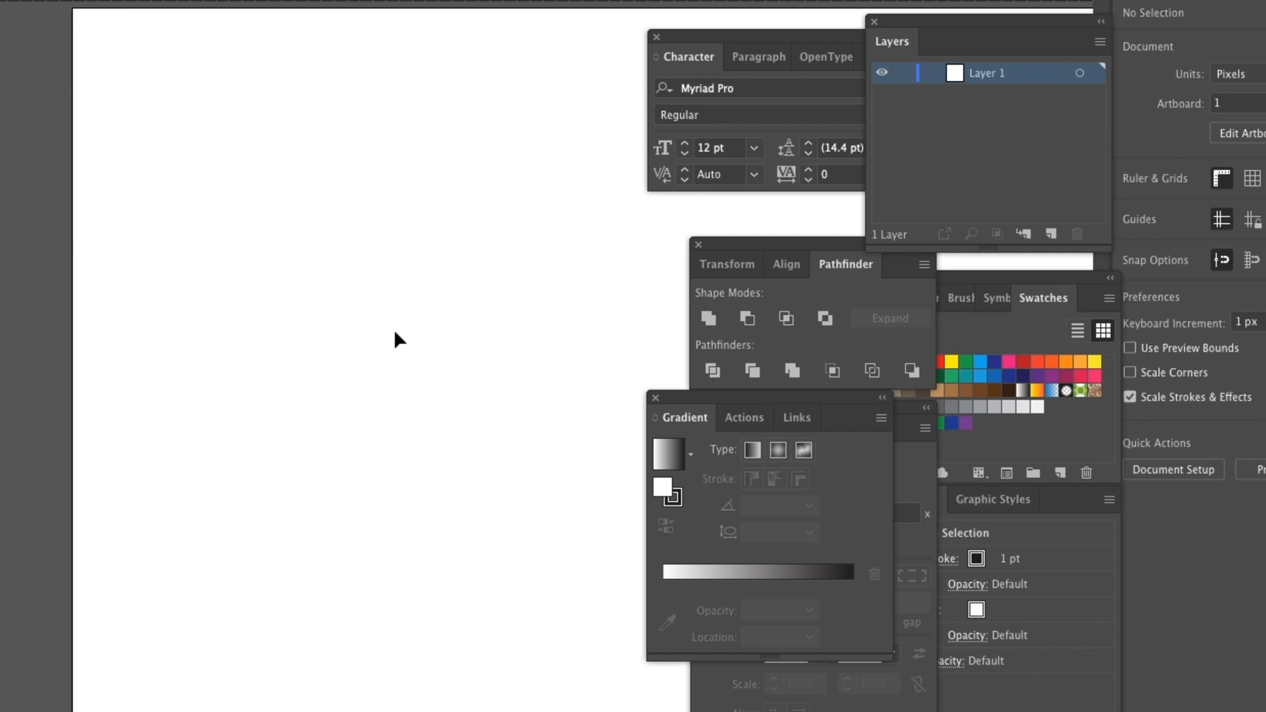
key("super+0")
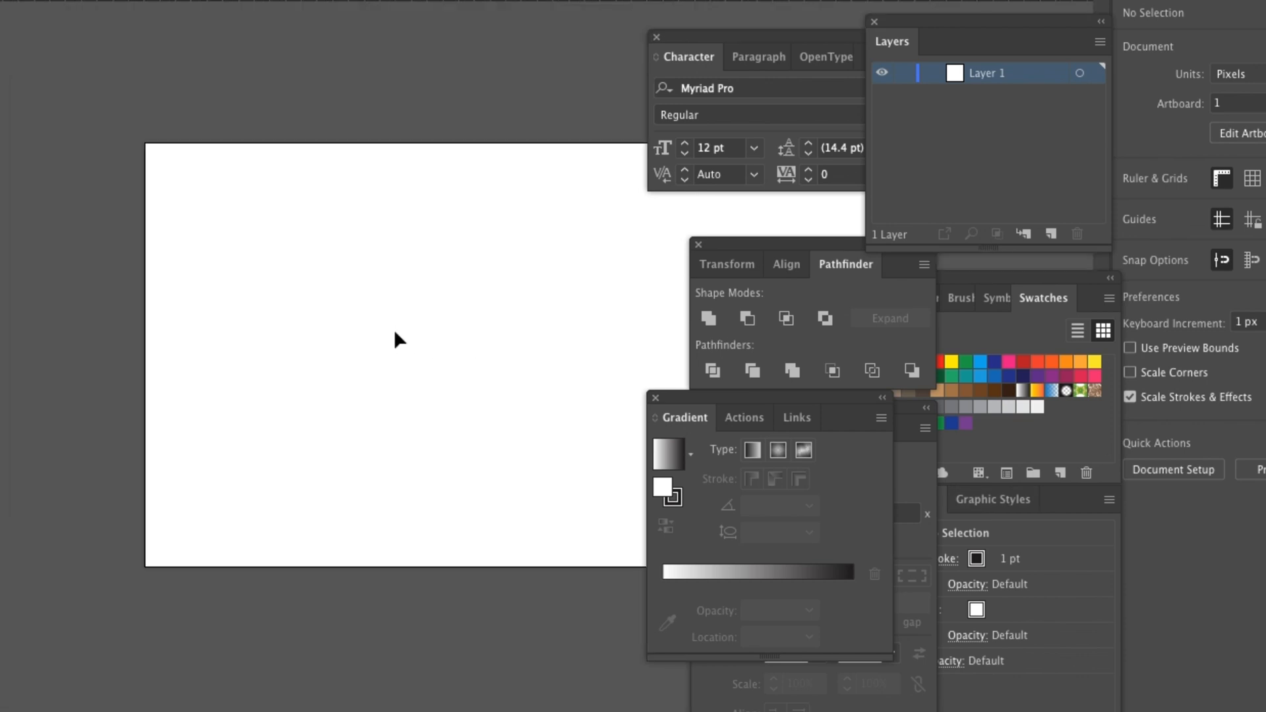
scroll(394, 329, "right", 5)
scroll(394, 330, "down", 1)
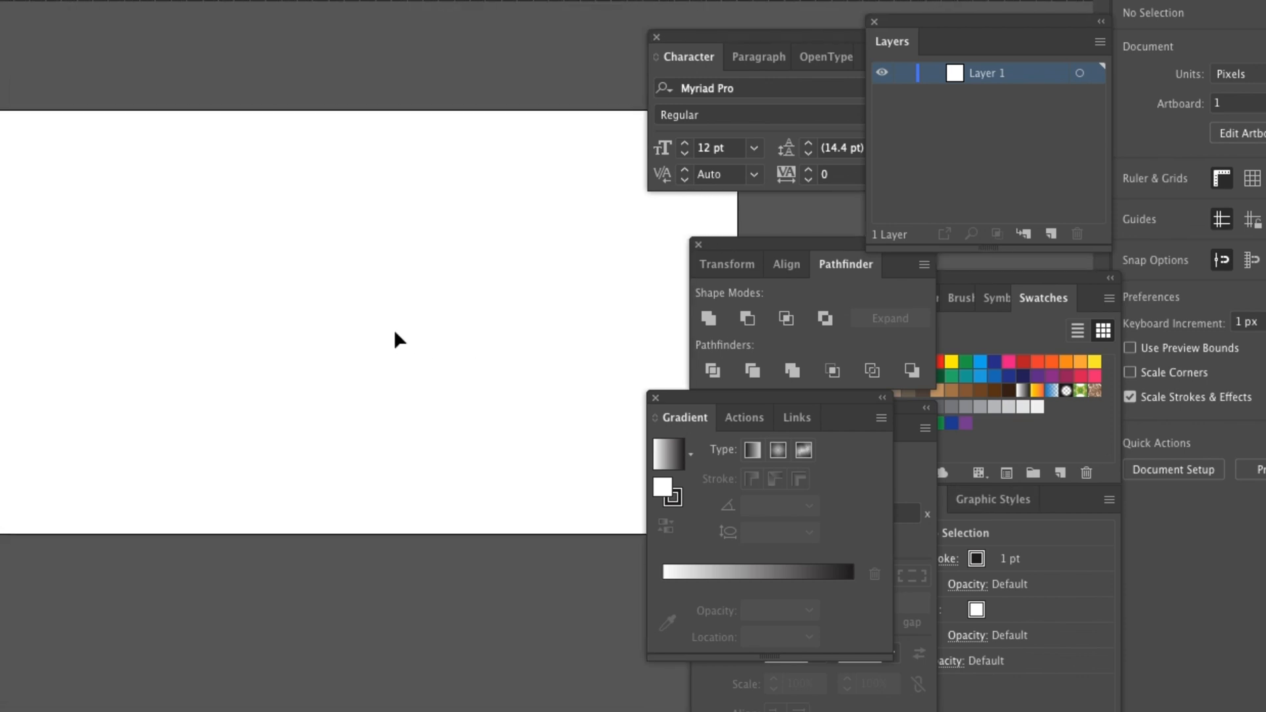
key("super+minus")
key("super+minus")
key("super+equal")
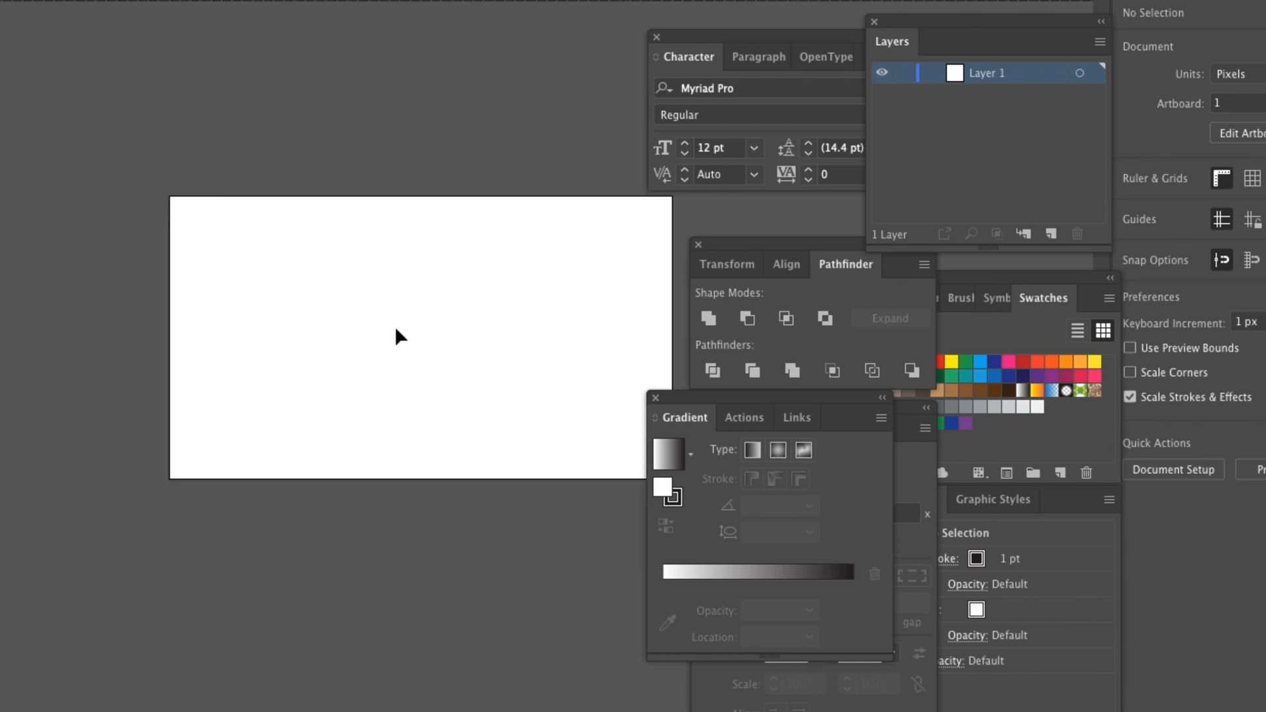
double_click(991, 74)
type("back")
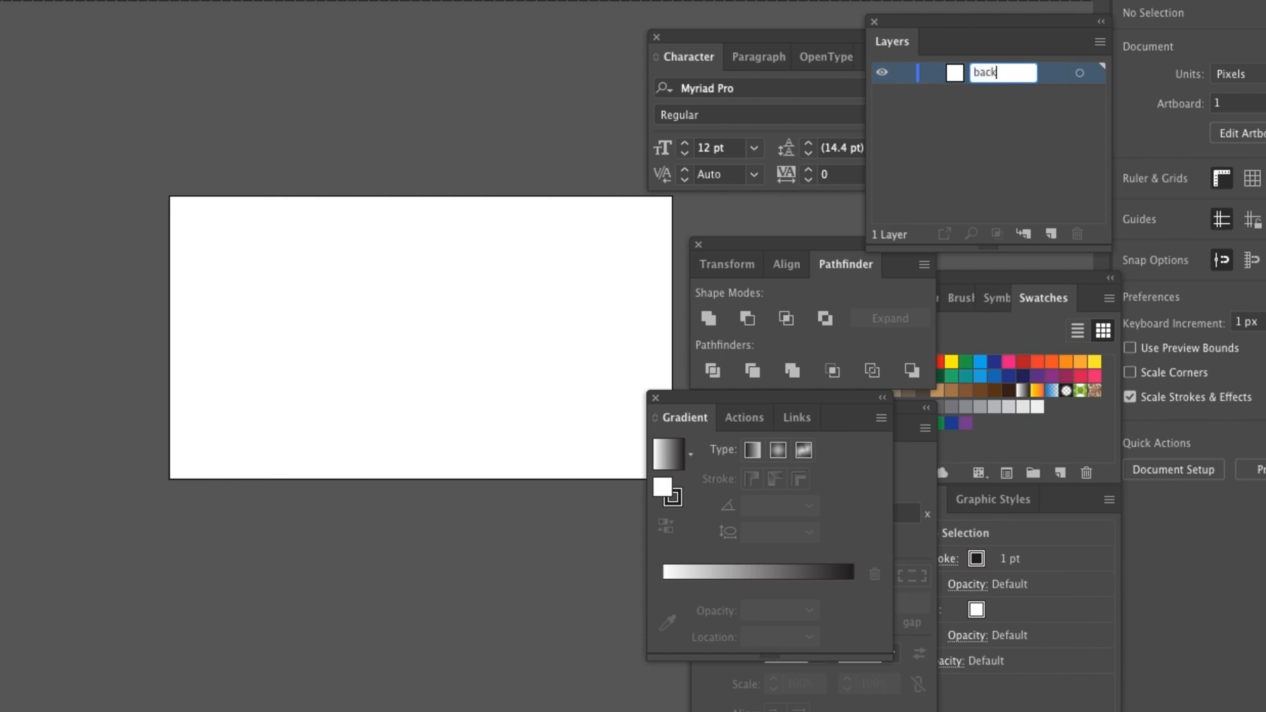
type("ground")
key("Return")
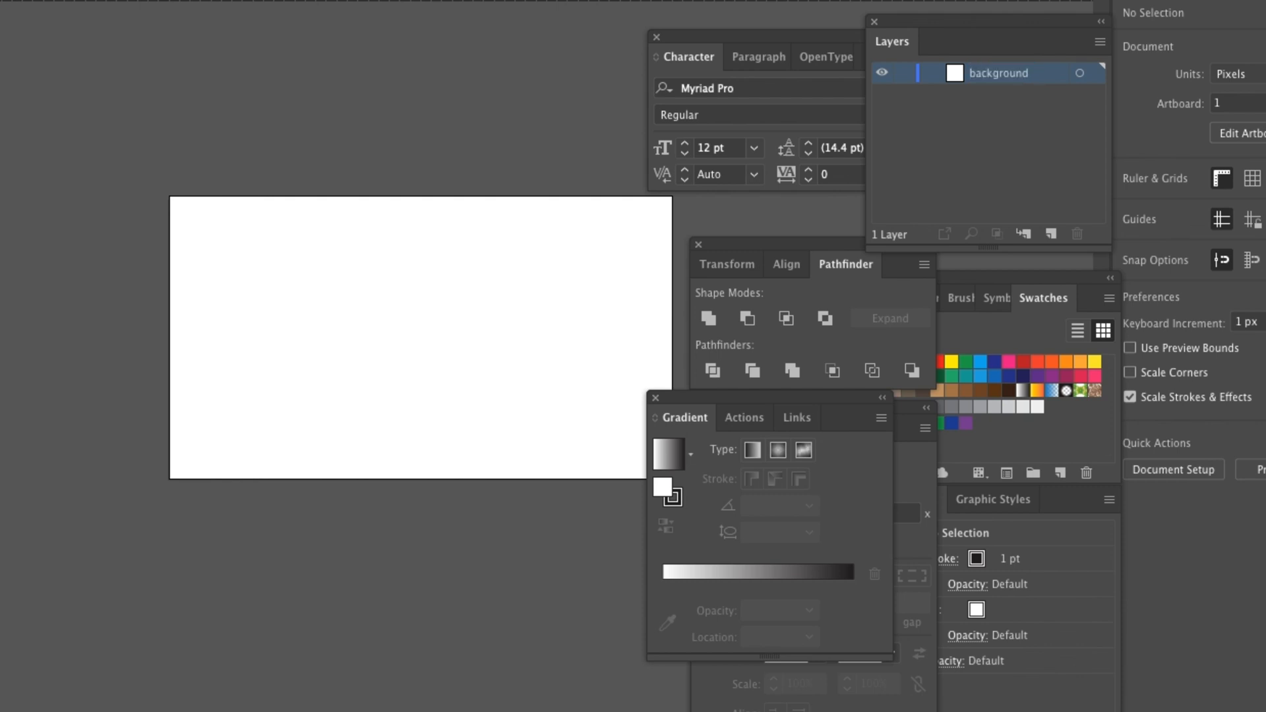
Draw a rectangle covering the whole artboard, using the black swatch as fill and no stroke.
left_click(1039, 297)
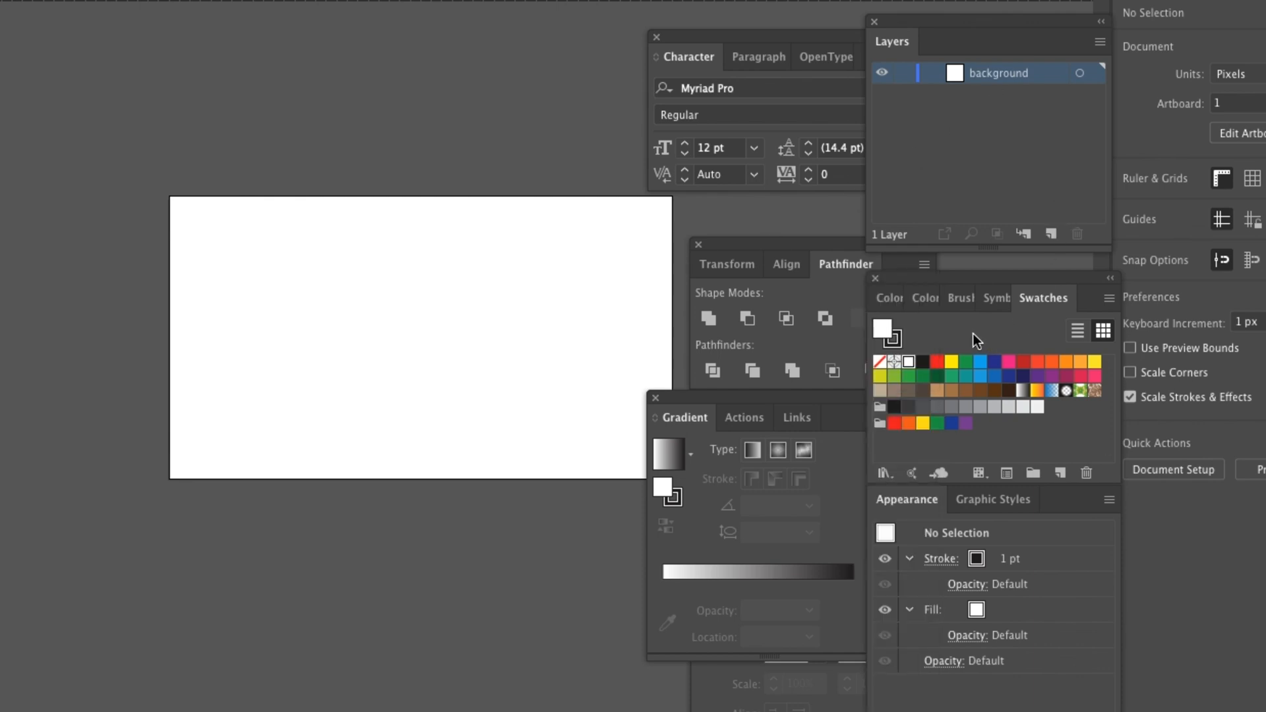
left_click(924, 363)
key("x")
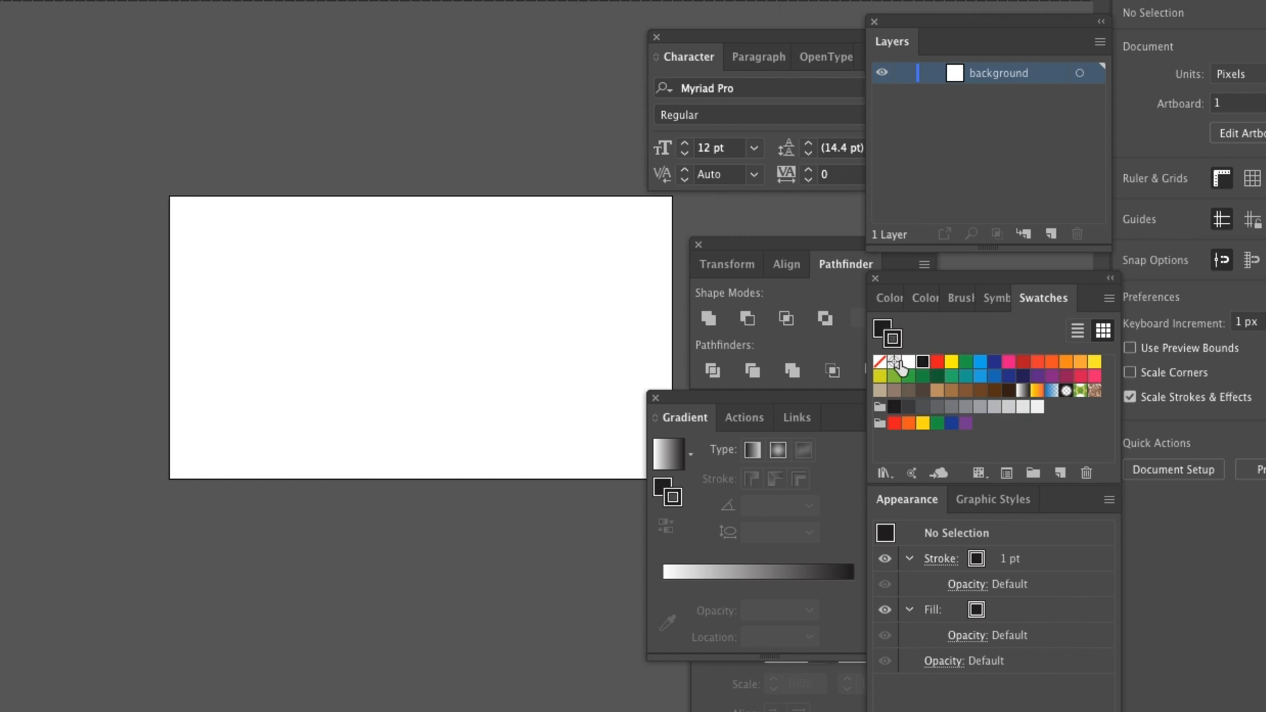
left_click(881, 362)
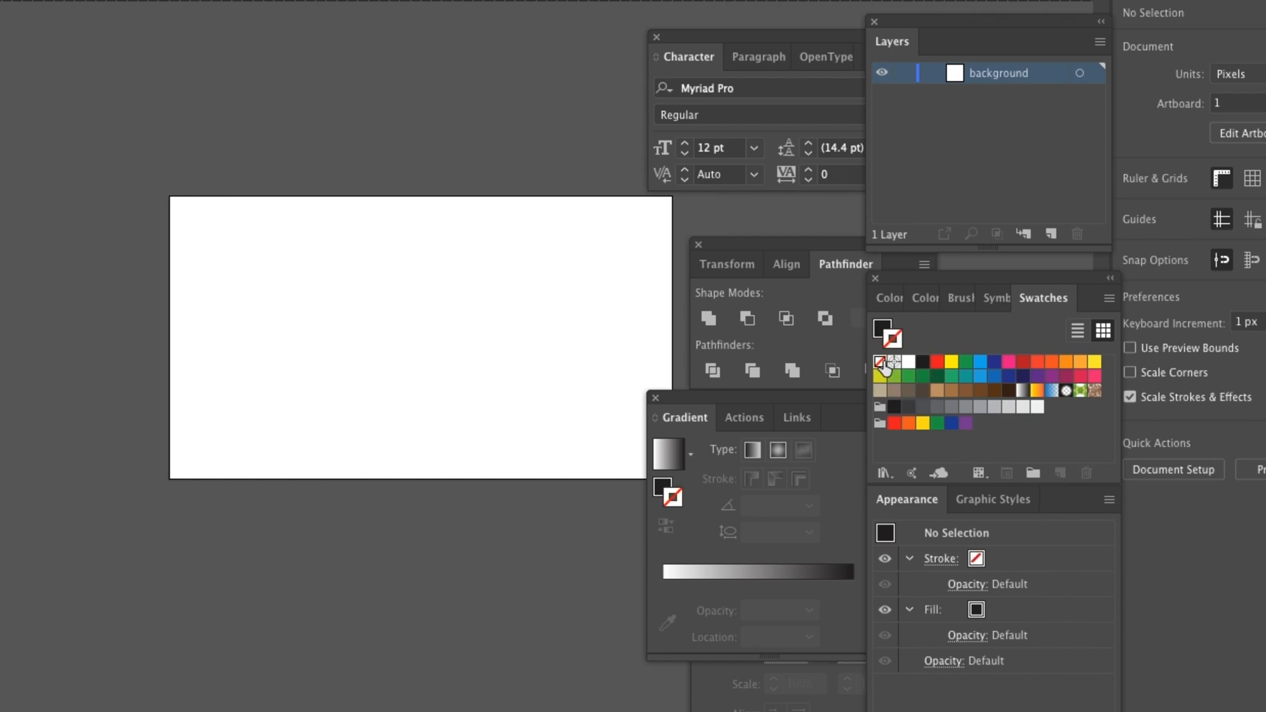
key("x")
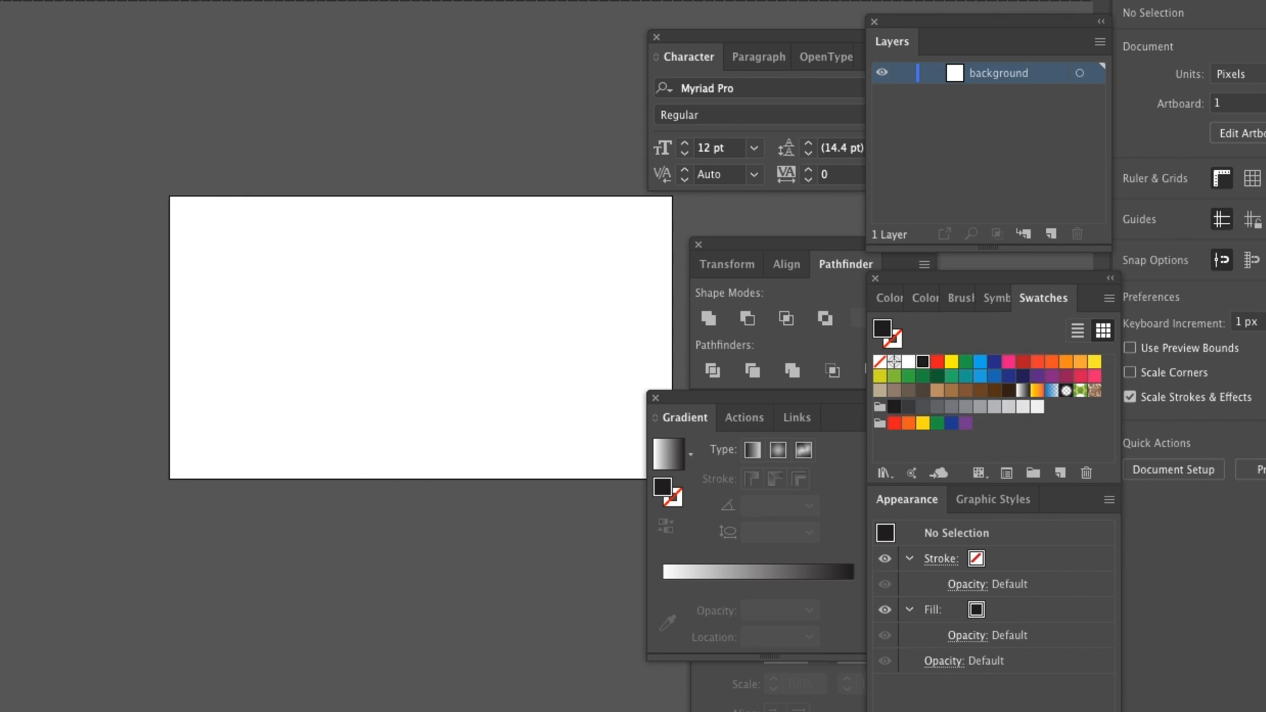
key("m")
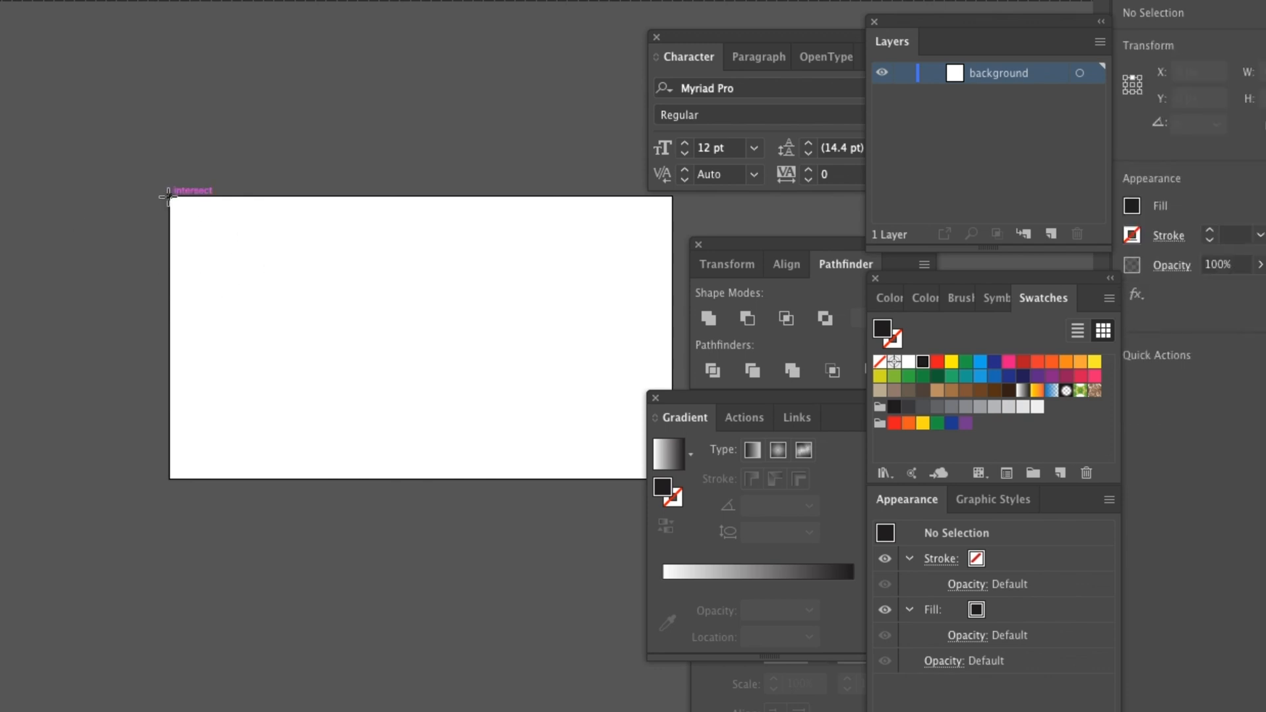
left_click_drag(169, 196, 672, 479)
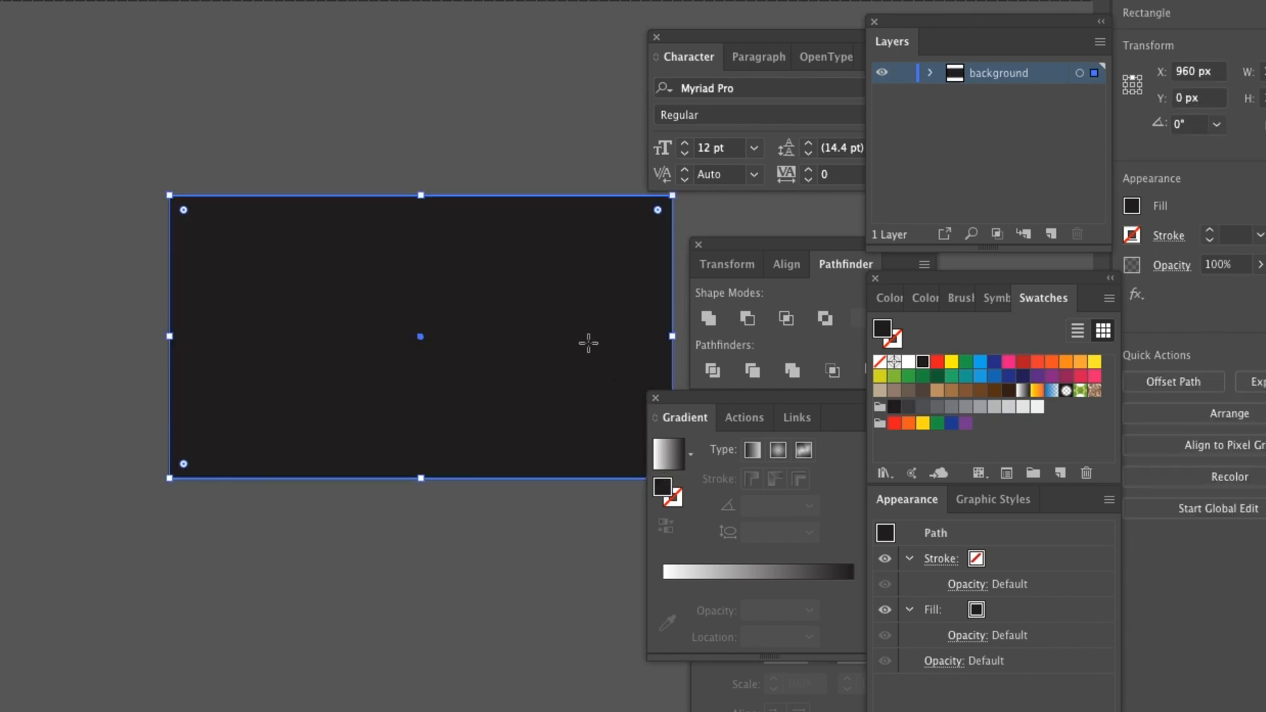
Change the background rectangle's fill to pure black, 000000, and deselect it.
double_click(3, 462)
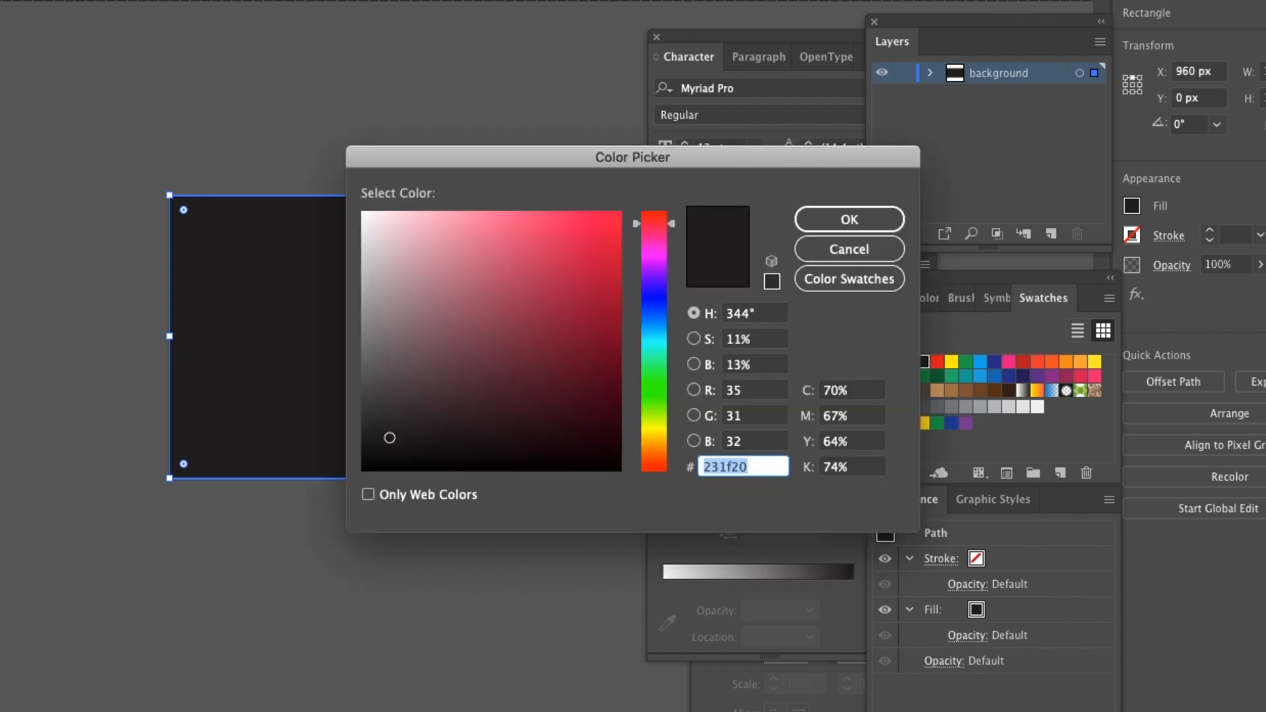
left_click(381, 455)
left_click_drag(381, 455, 353, 492)
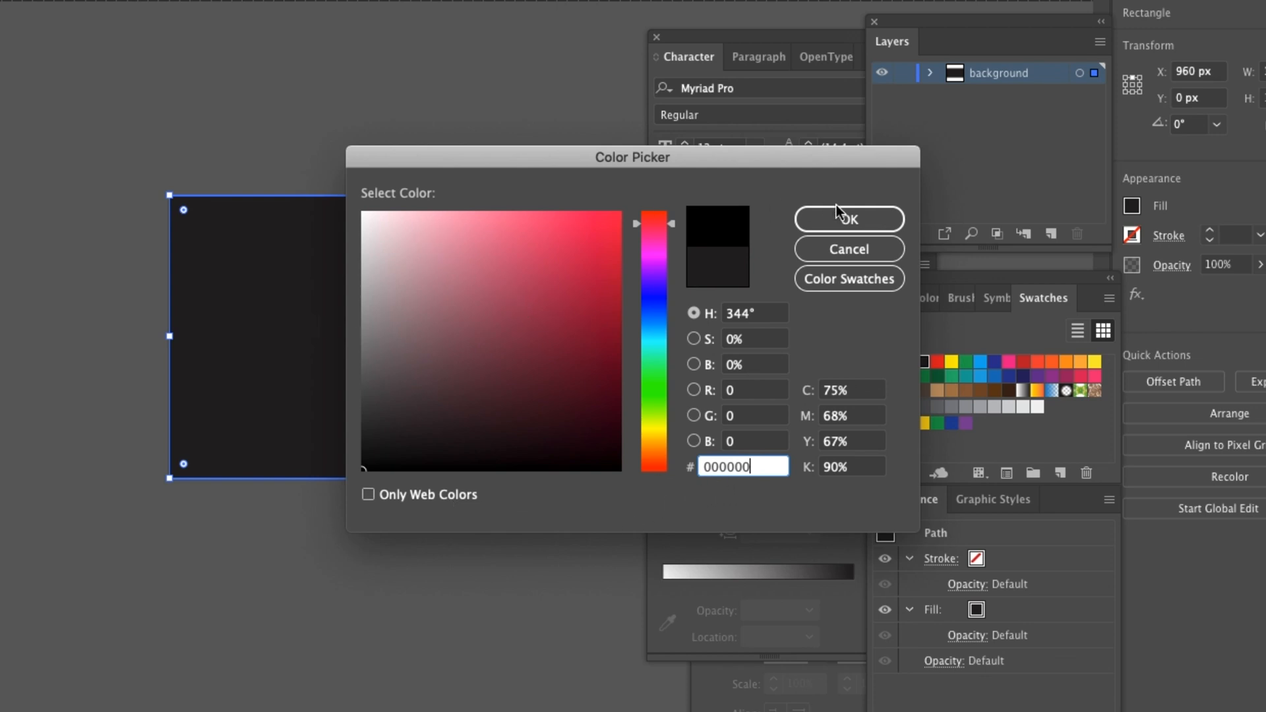
left_click(848, 221)
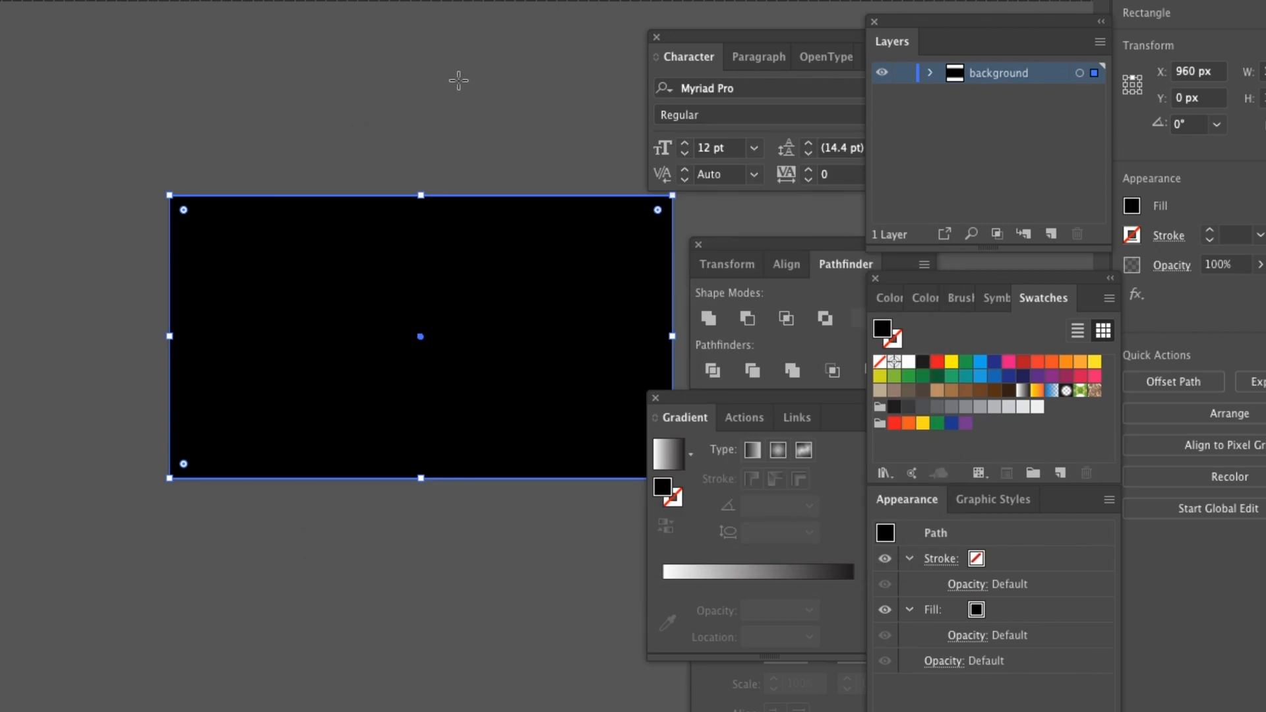
left_click(346, 80)
Lock the background layer and add a new layer above it named text 1.
left_click(905, 73)
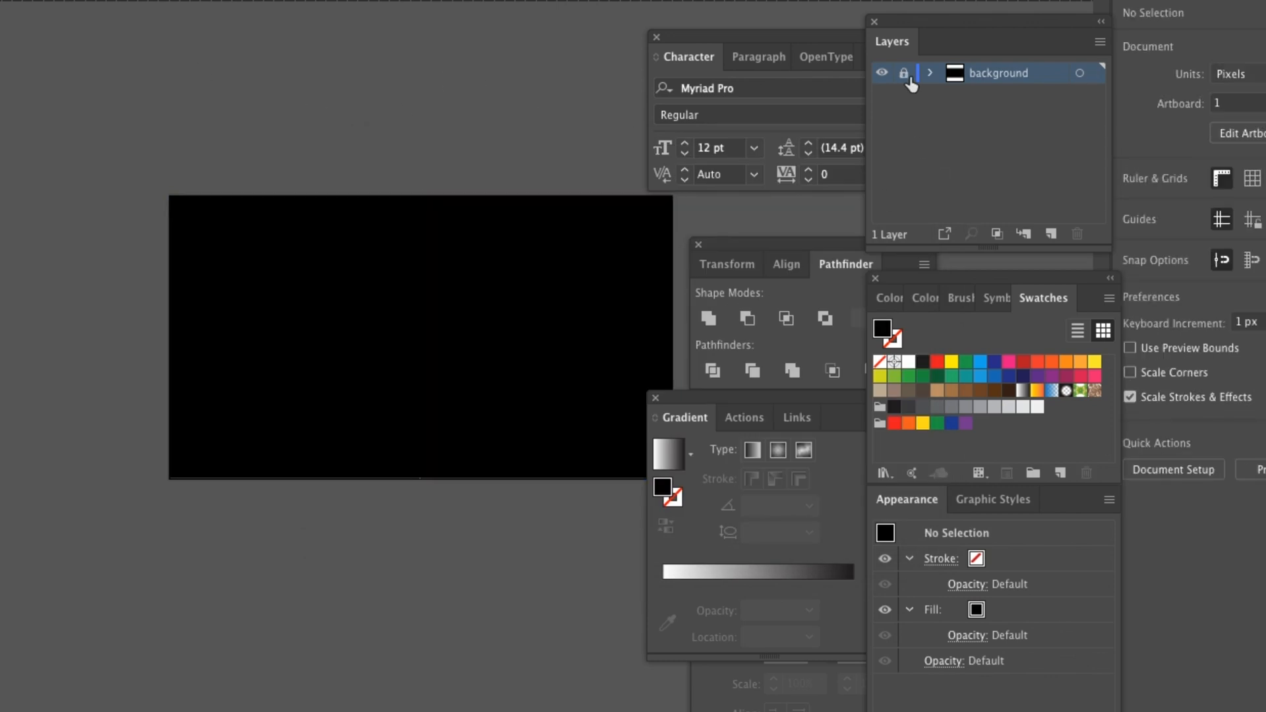
left_click(1051, 233)
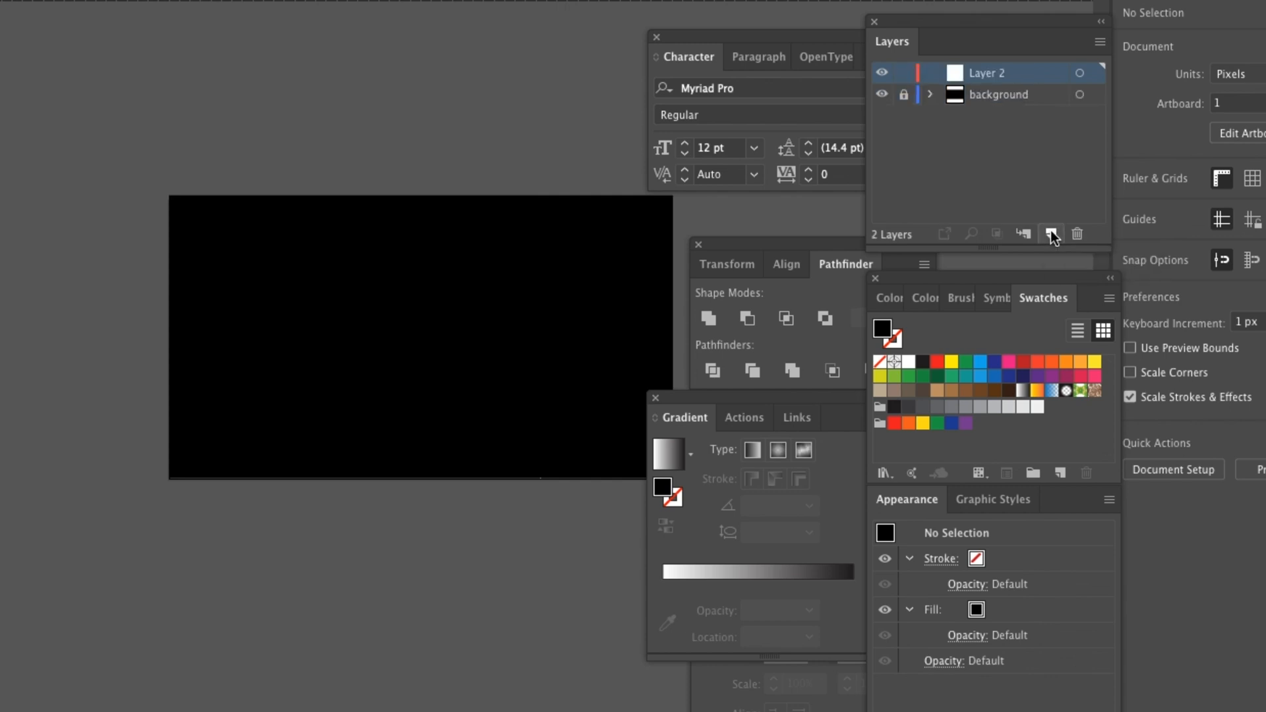
double_click(993, 73)
type("text 1")
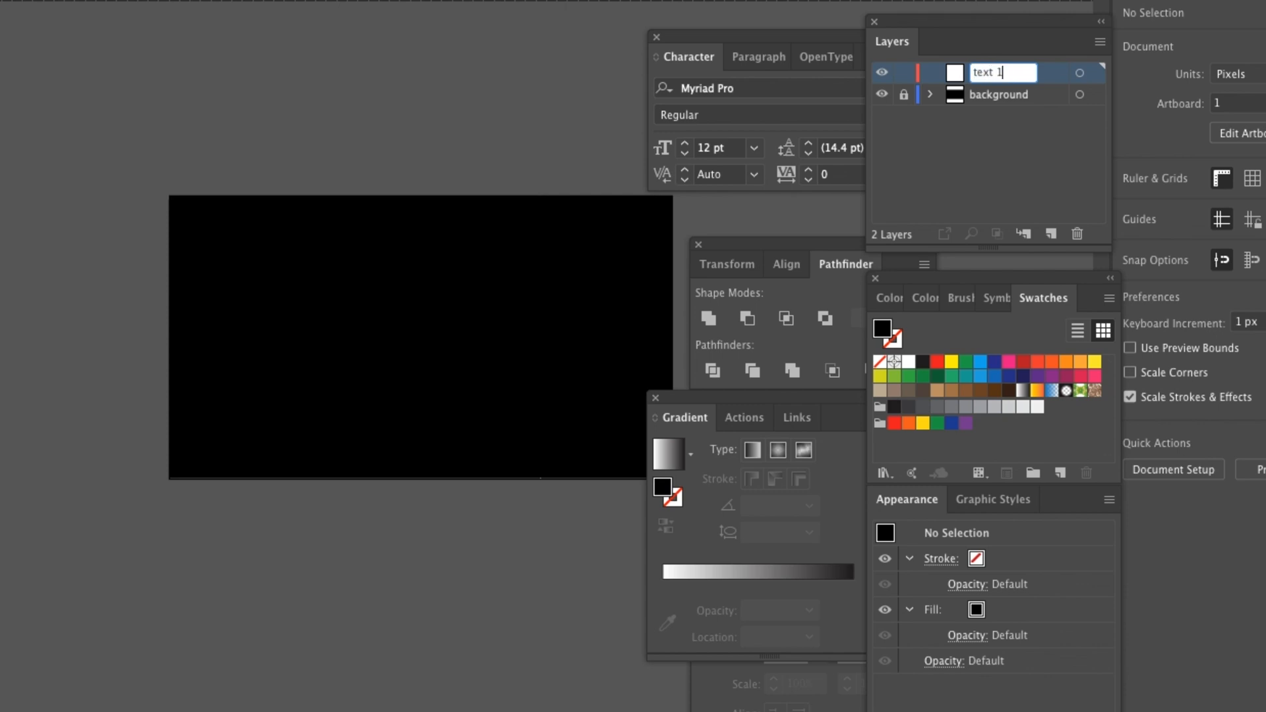
key("Return")
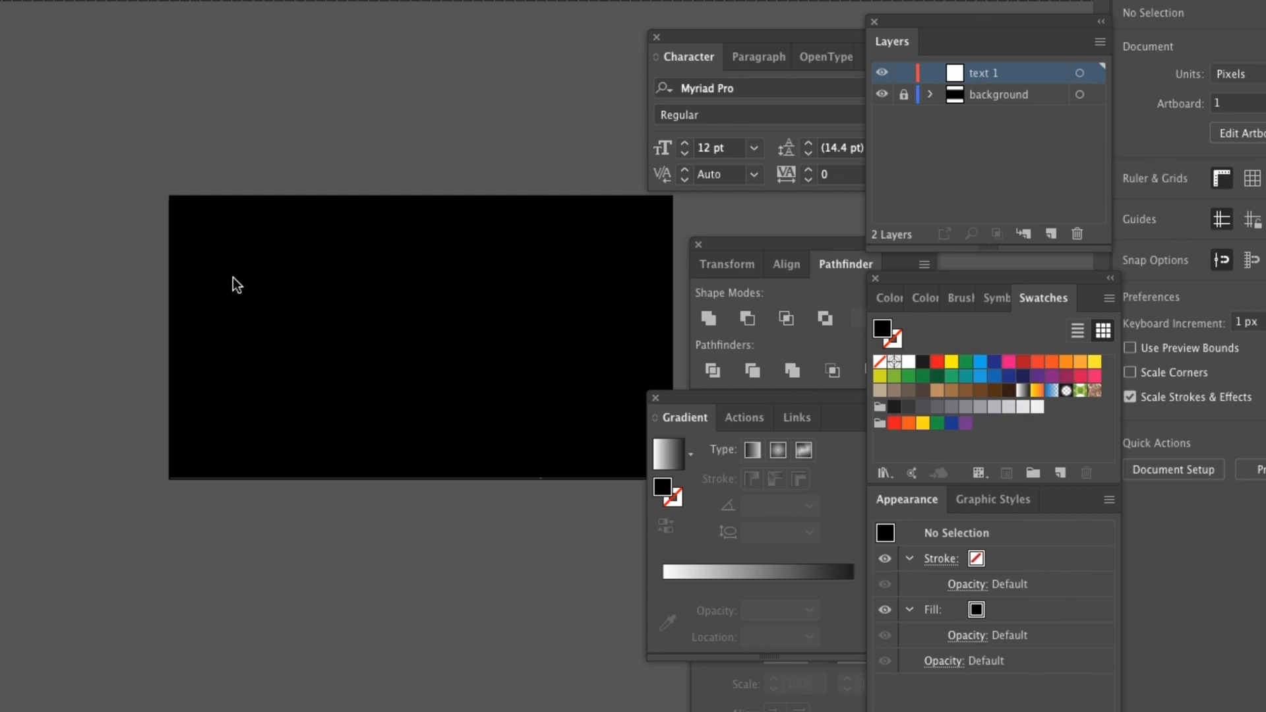
Place a wide area-text frame across the middle of the artboard with the white text PARTY!
key("t")
left_click_drag(211, 260, 629, 443)
key("BackSpace")
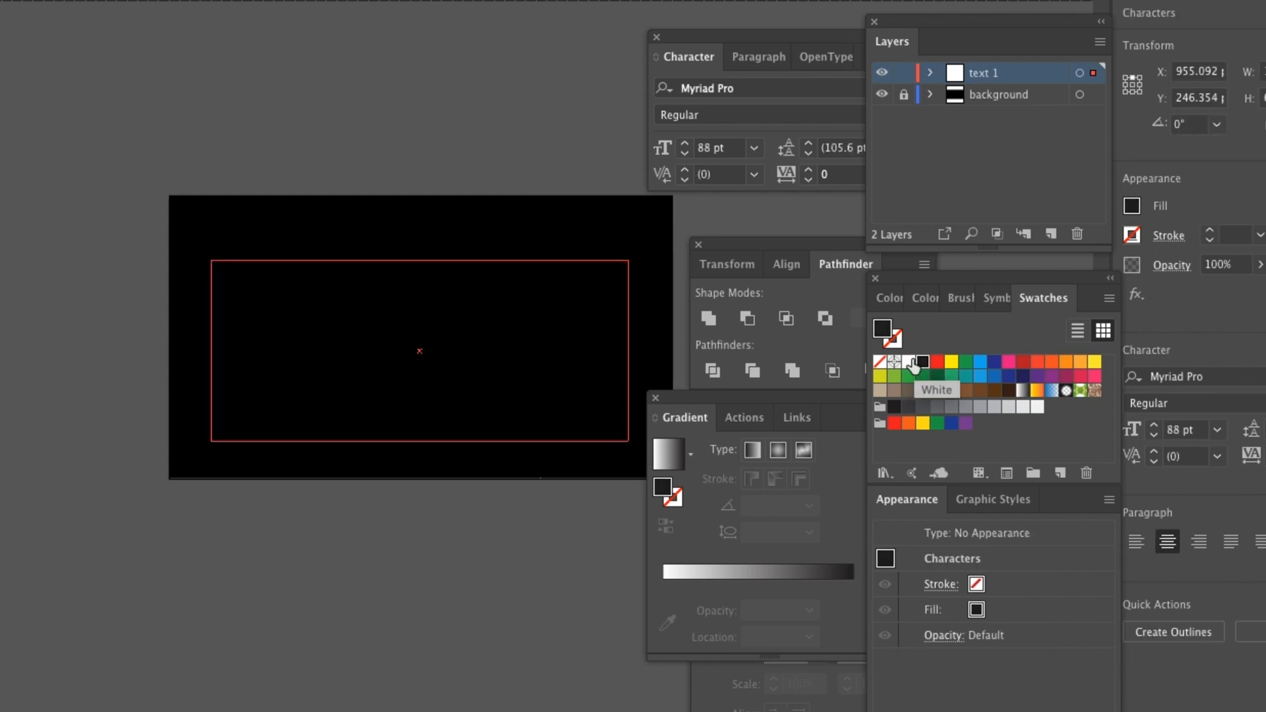
left_click(910, 362)
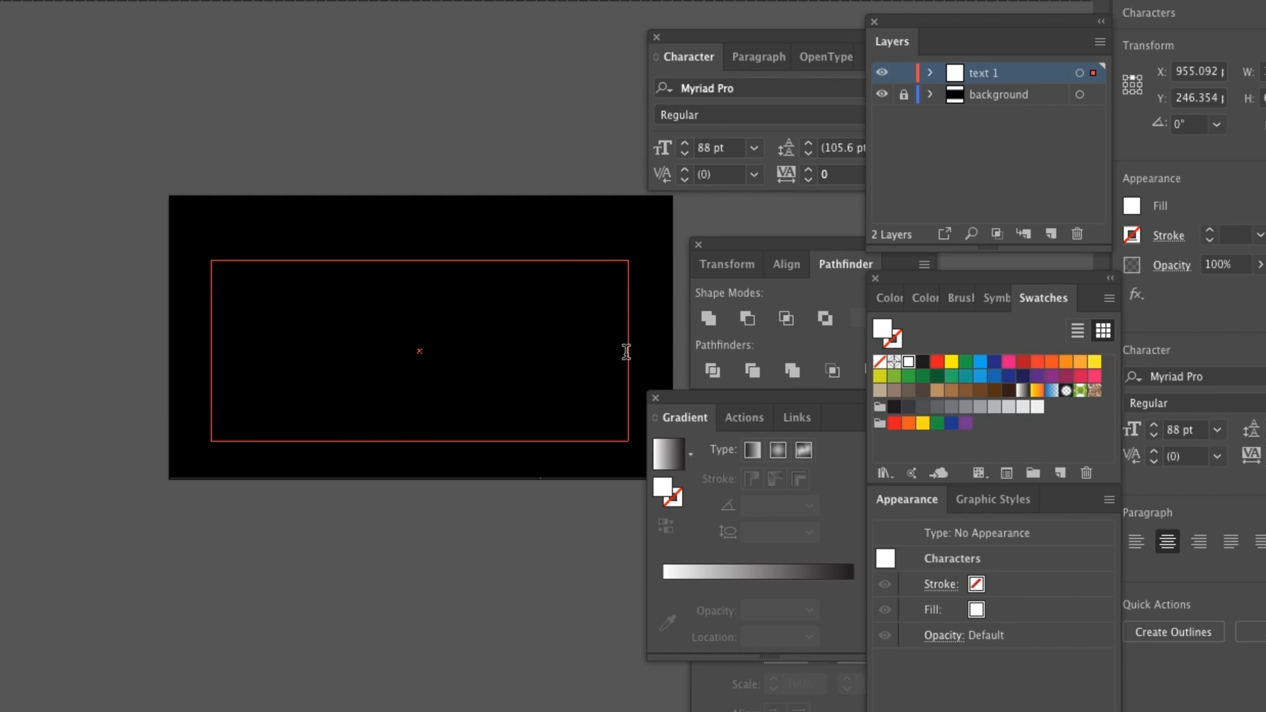
type("PARTY!")
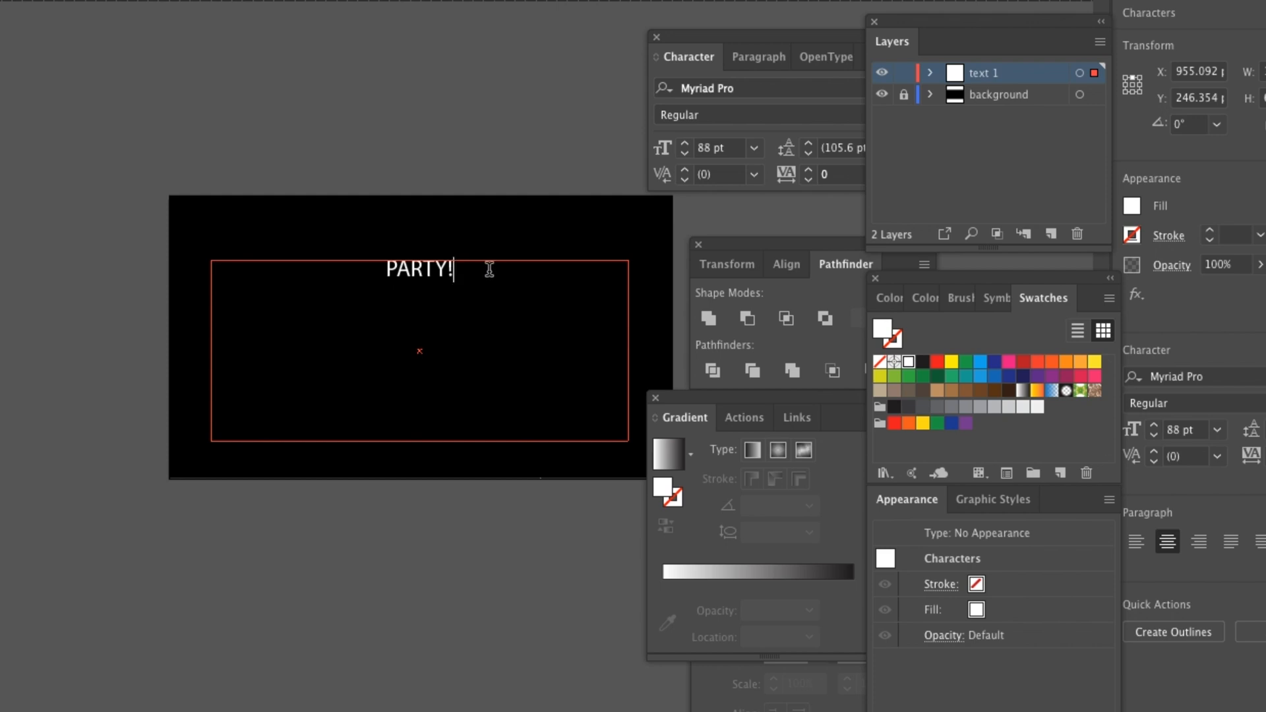
Select the word PARTY! and increase its font size to 150 pt.
left_click_drag(486, 269, 307, 271)
left_click(1177, 430)
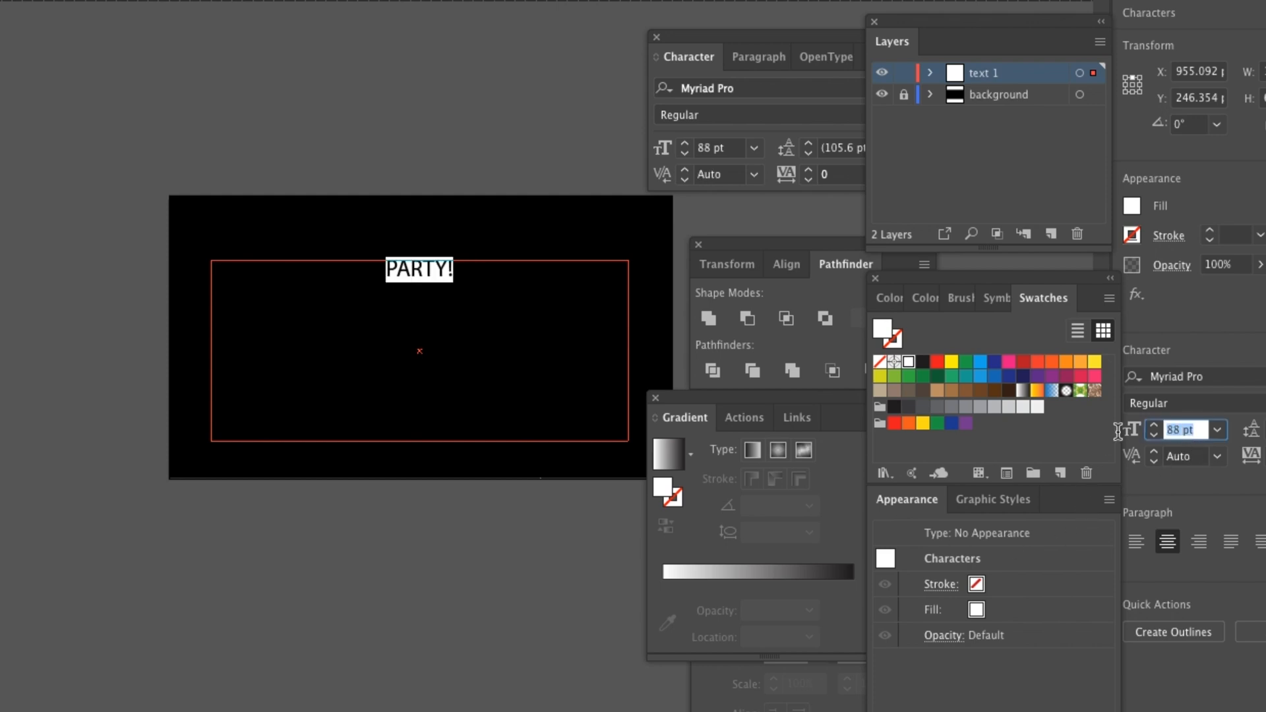
key("Up")
key("Up")
key("Up")
key("Up")
key("Up")
key("Up")
key("Up")
key("Up")
key("Up")
key("Up")
key("Up")
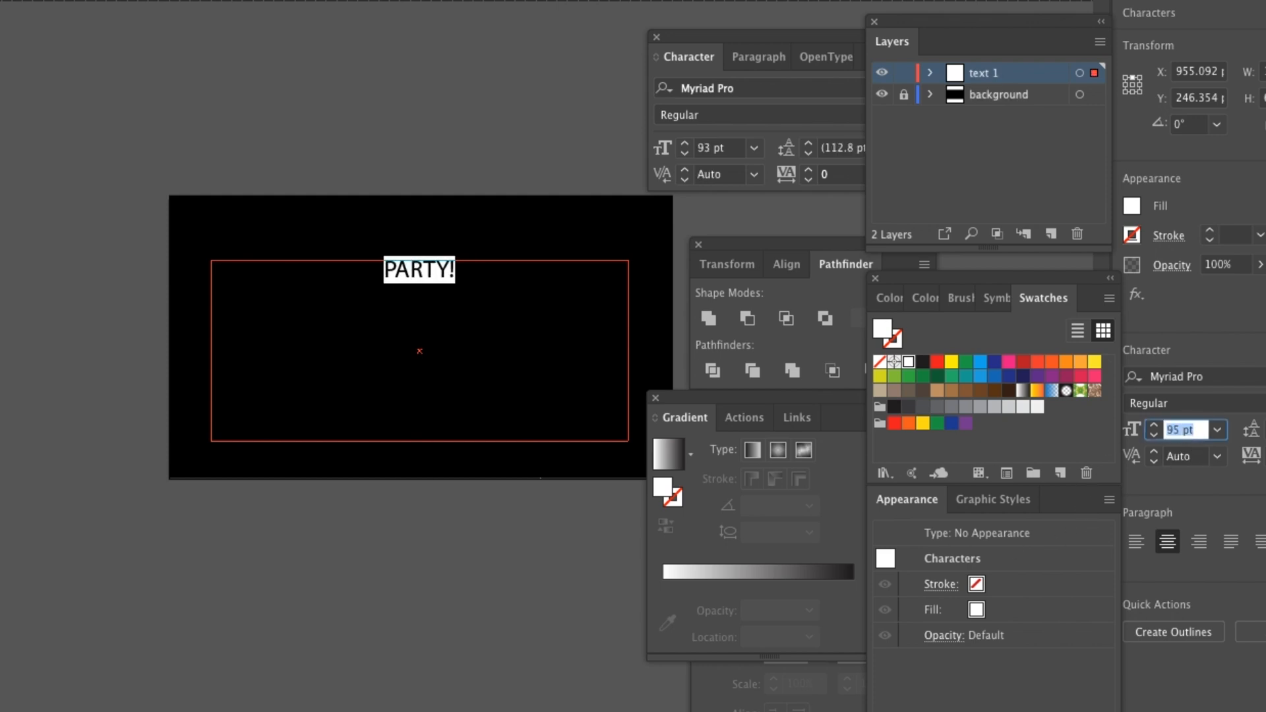
key("Up")
key("Up")
key("Up")
key("Up")
key("Up")
key("Up")
key("Up")
key("Up")
key("Up")
key("Up")
key("Up")
key("Up")
key("Up")
key("Up")
key("Up")
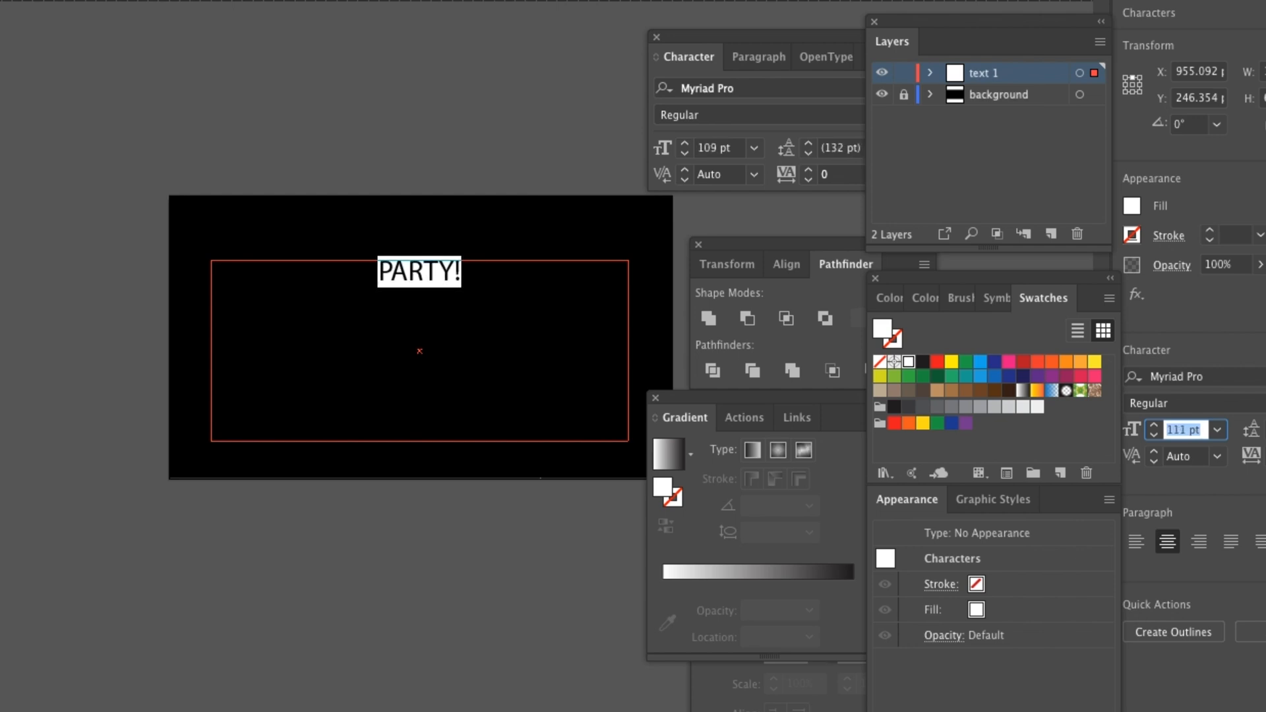
key("Up")
key("Up")
key("Up")
key("Up")
key("Up")
key("Up")
key("Up")
key("Up")
key("Up")
key("Up")
key("Up")
key("Up")
key("Up")
key("Up")
key("Up")
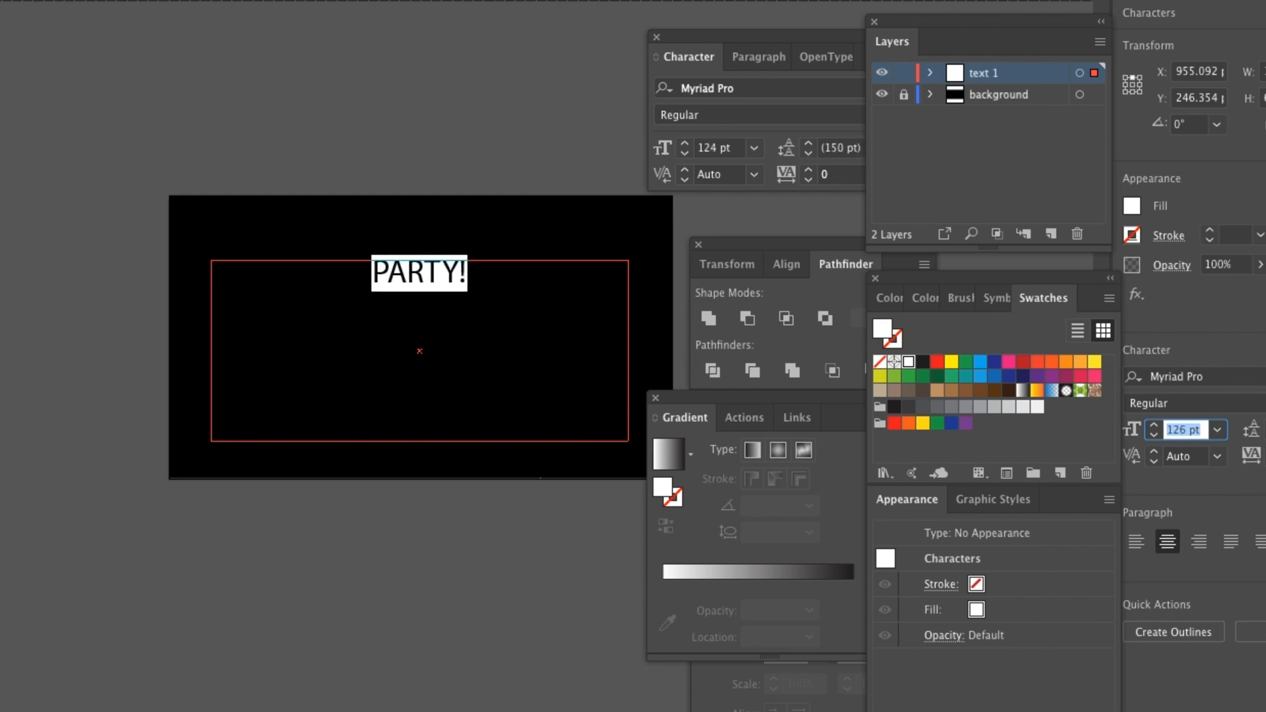
key("Up")
key("Up")
key("Up")
key("Up")
key("Up")
key("Up")
key("Up")
key("Up")
key("Up")
key("Up")
key("Up")
key("Up")
key("Up")
key("Up")
key("Up")
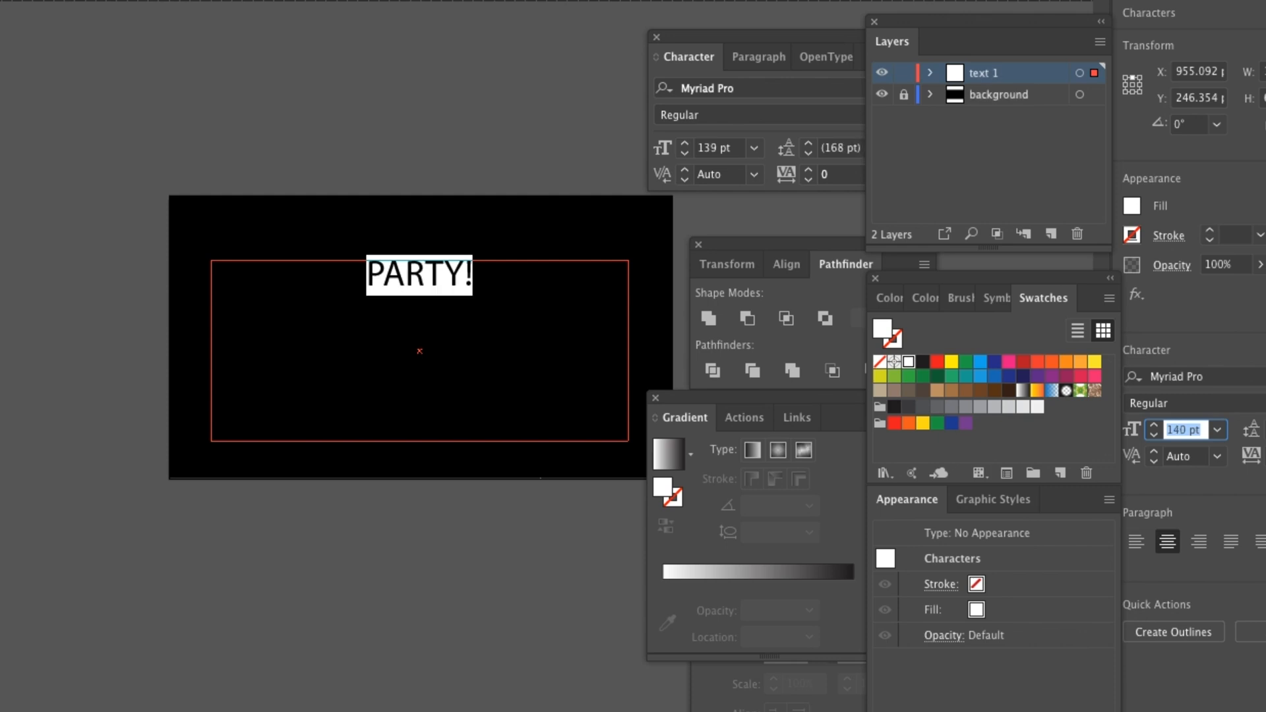
key("Up")
key("Up")
key("Up")
key("Up")
key("Up")
key("Up")
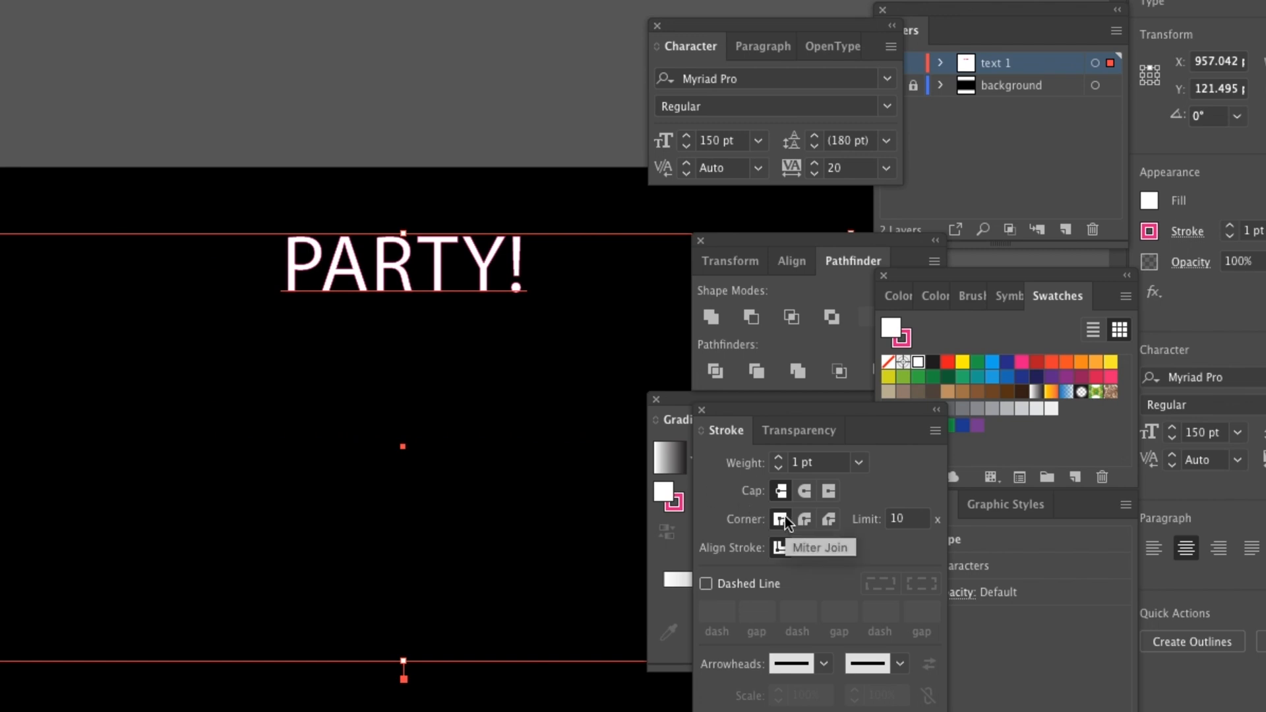
Give the PARTY! text's stroke a round cap, round join and a weight of 2 pt.
left_click(804, 492)
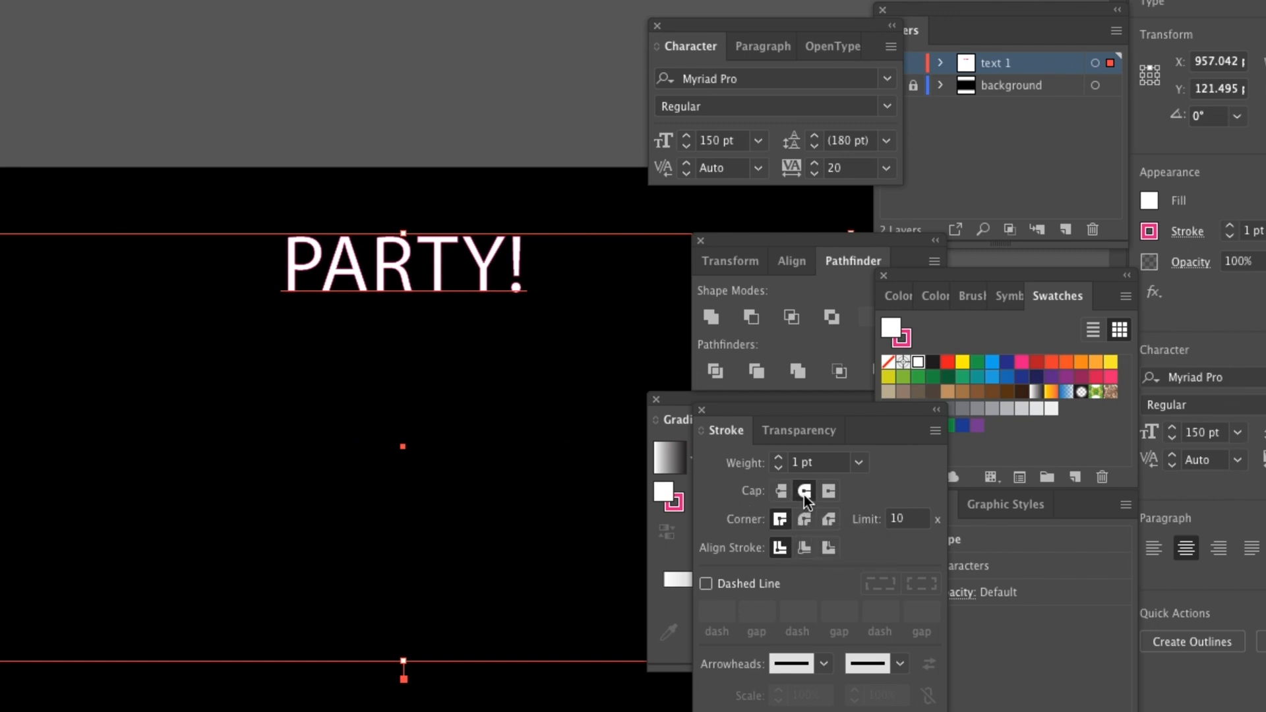
left_click(805, 520)
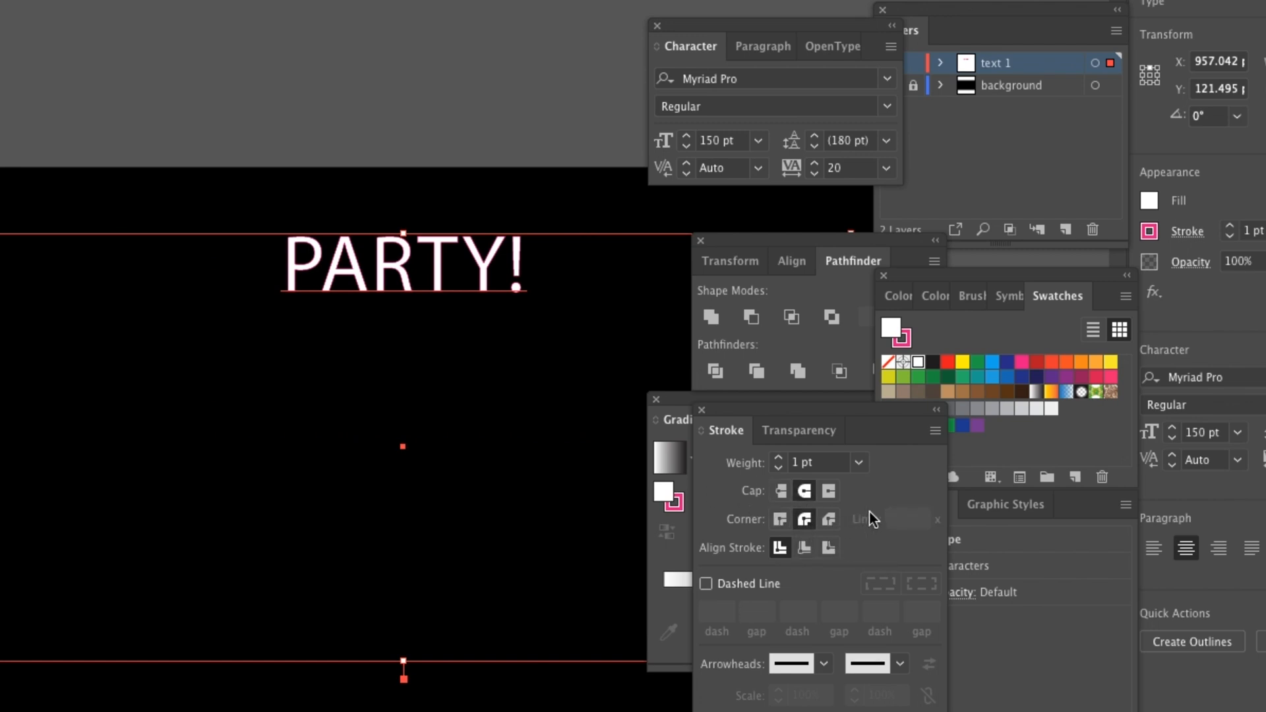
left_click(859, 462)
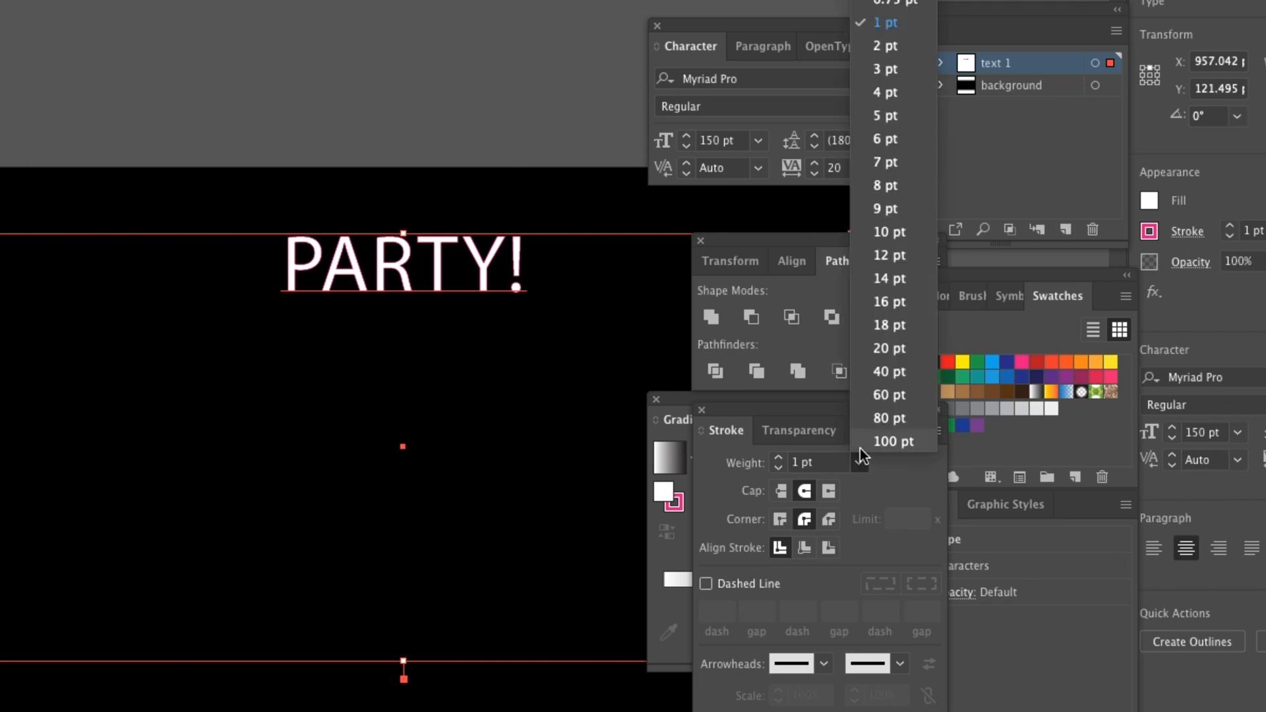
left_click(887, 45)
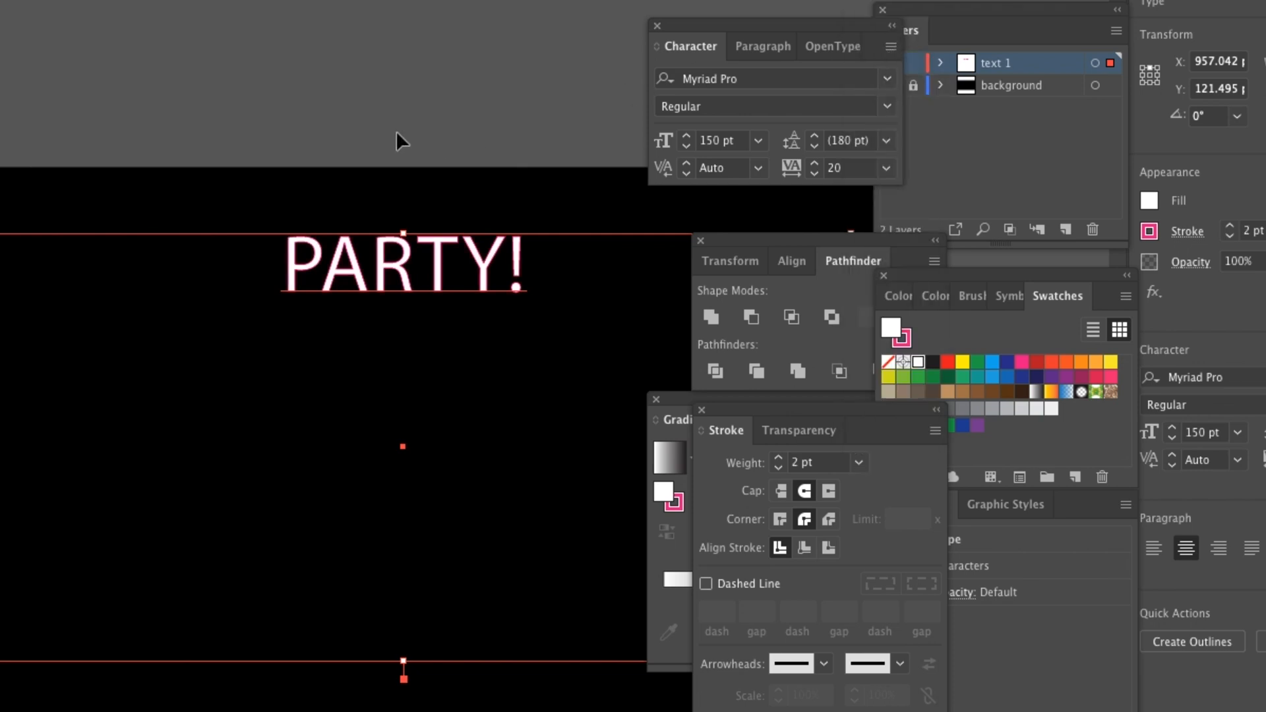
Set the PARTY! text's fill to none, keeping its pink stroke, and deselect the text.
left_click(992, 341)
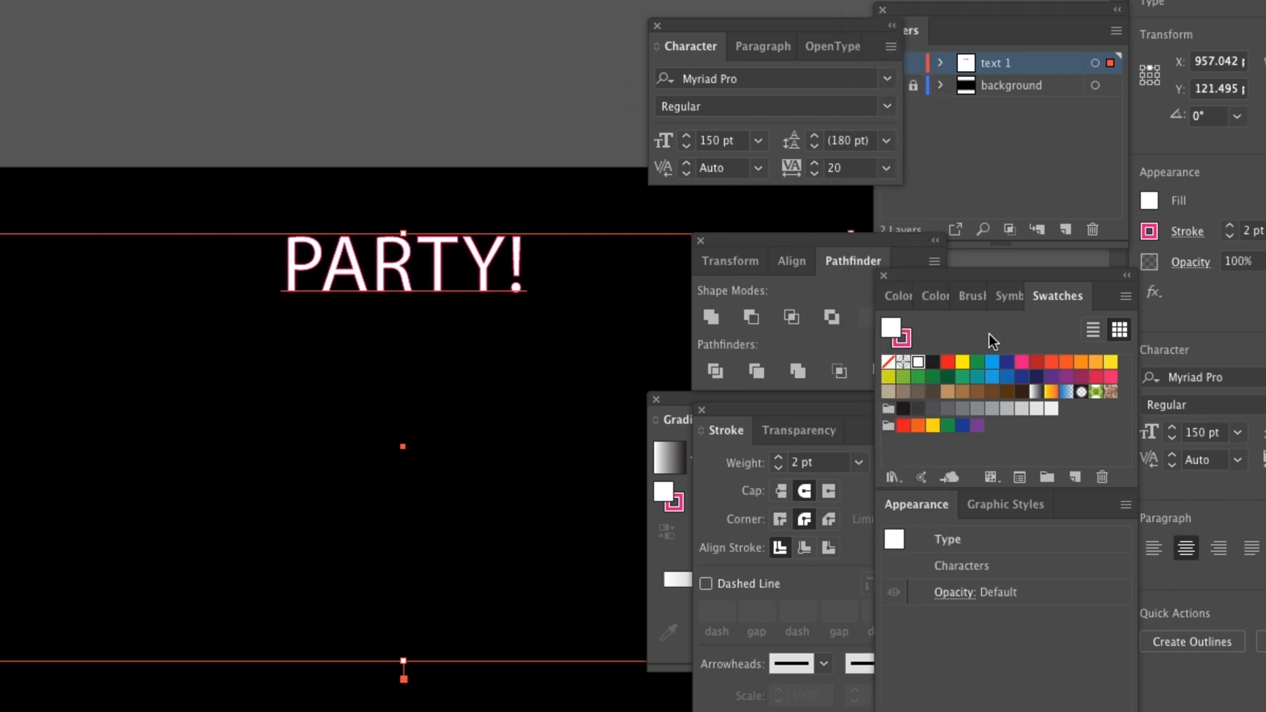
left_click(888, 372)
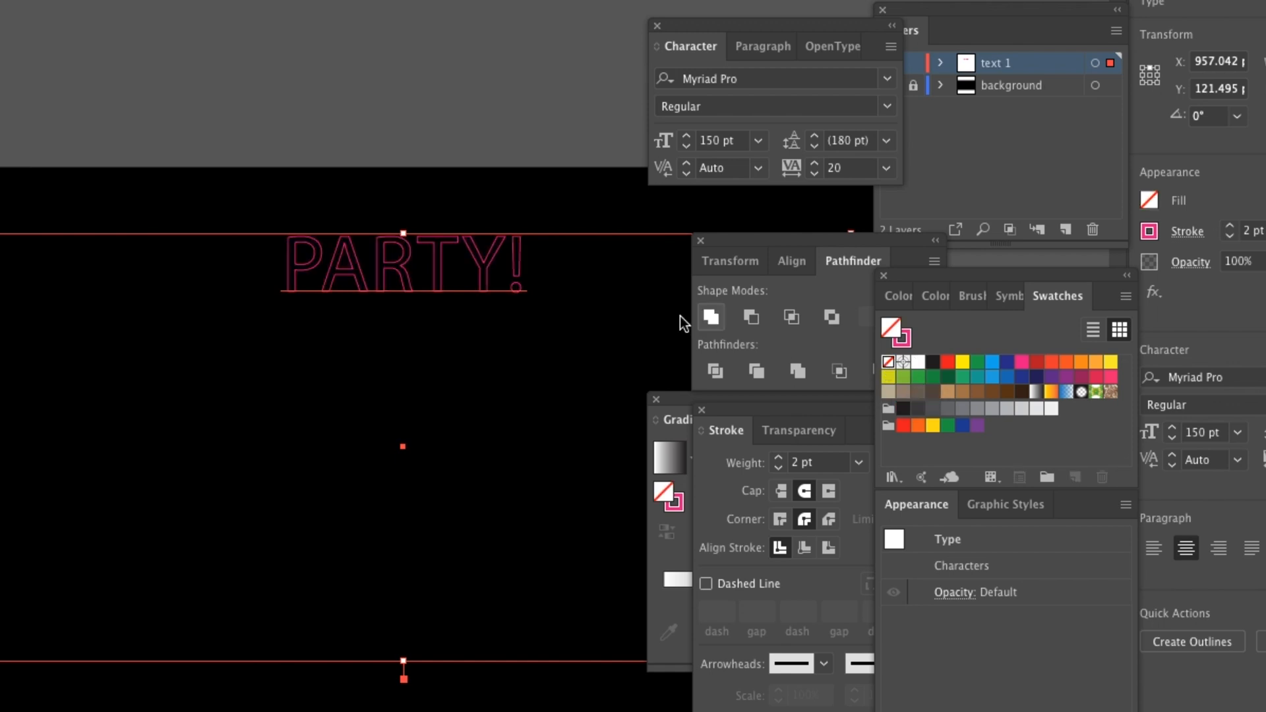
left_click(552, 302)
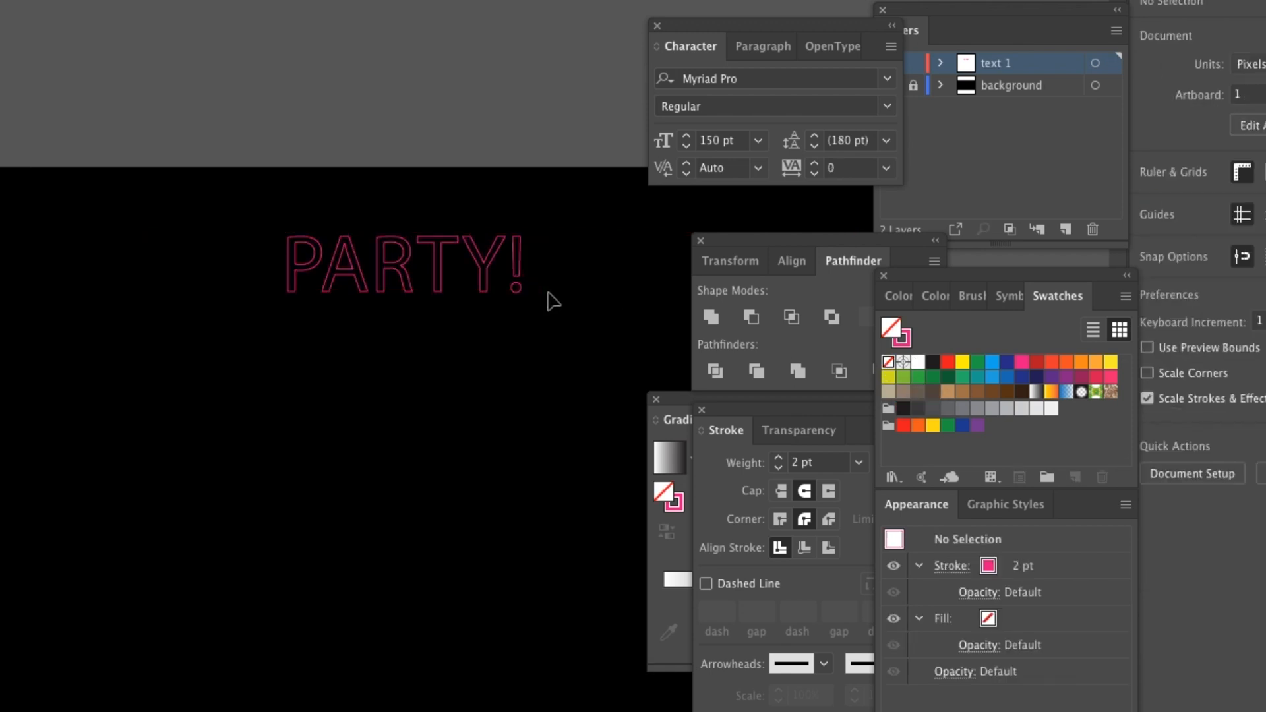
Shear the PARTY! text by 8° along the vertical axis and convert it to outlines.
left_click(519, 288)
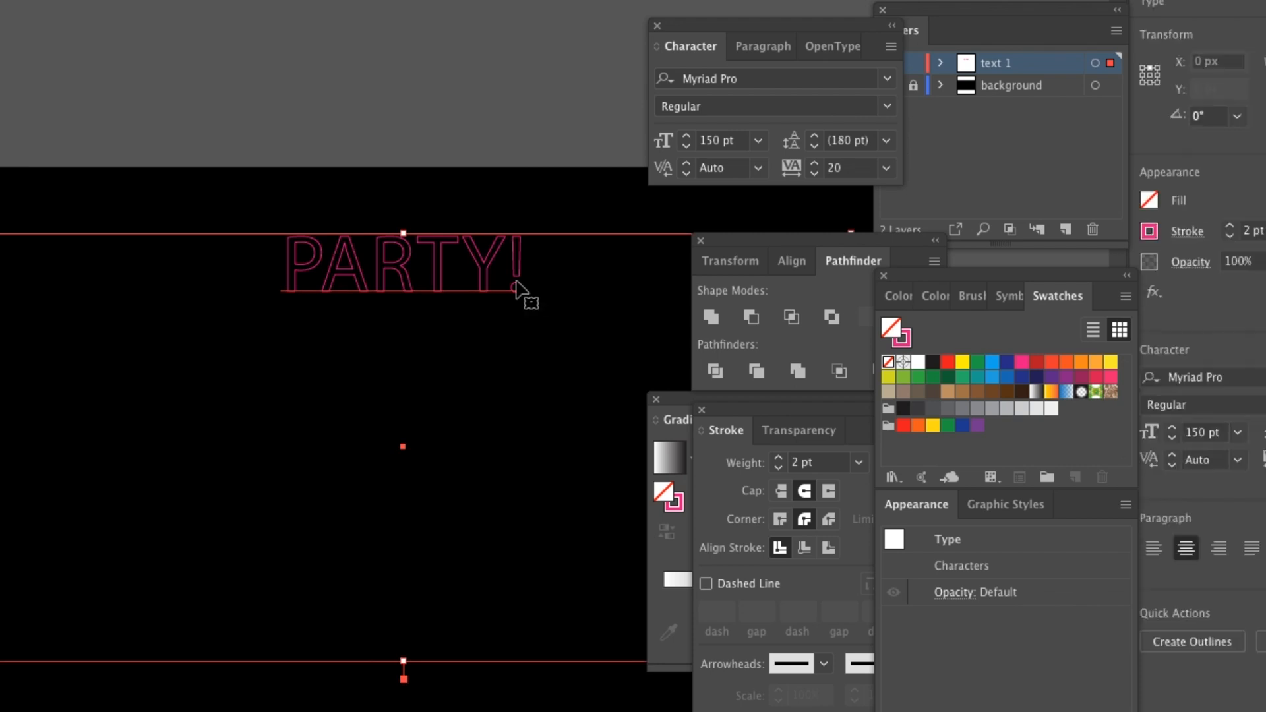
right_click(519, 288)
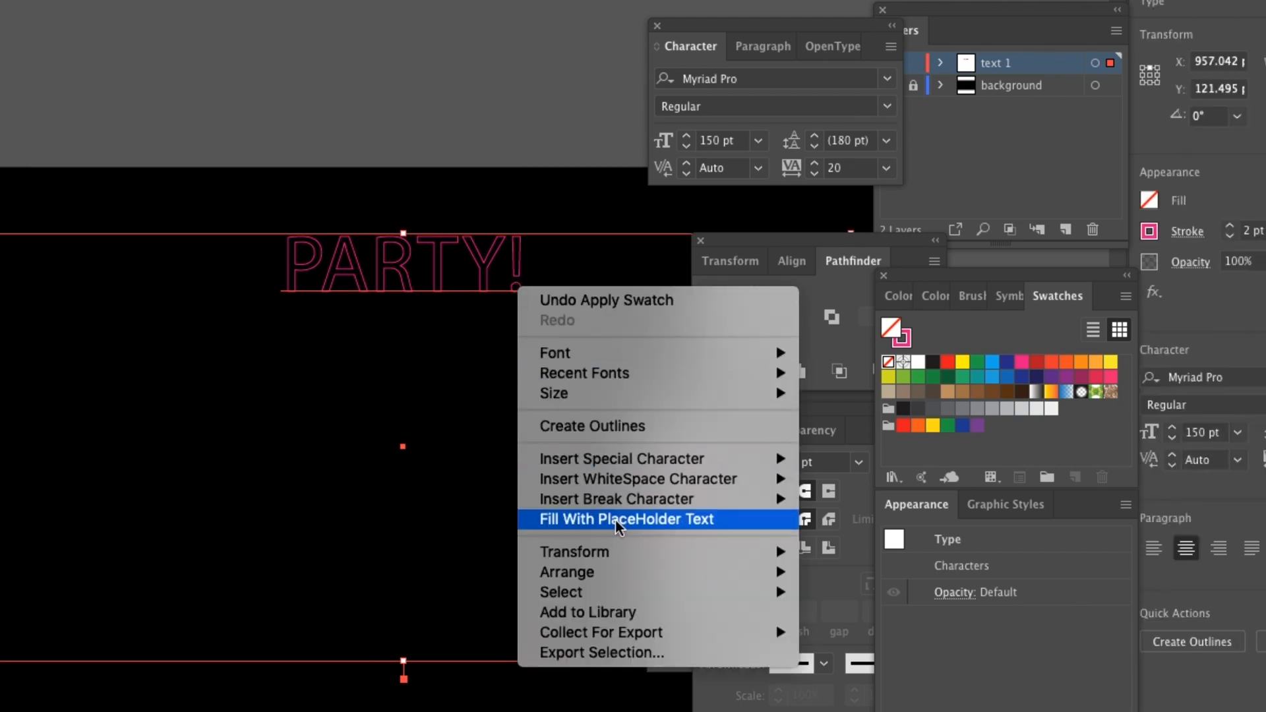
mouse_move(635, 557)
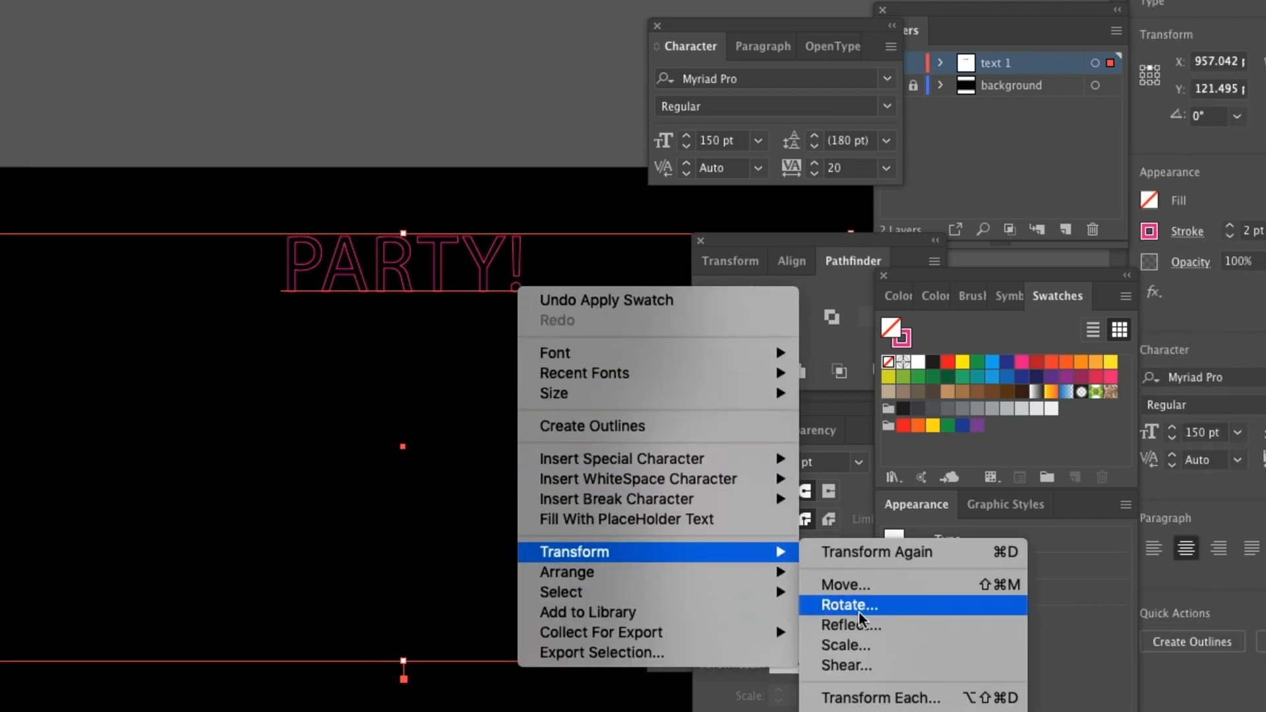
left_click(526, 429)
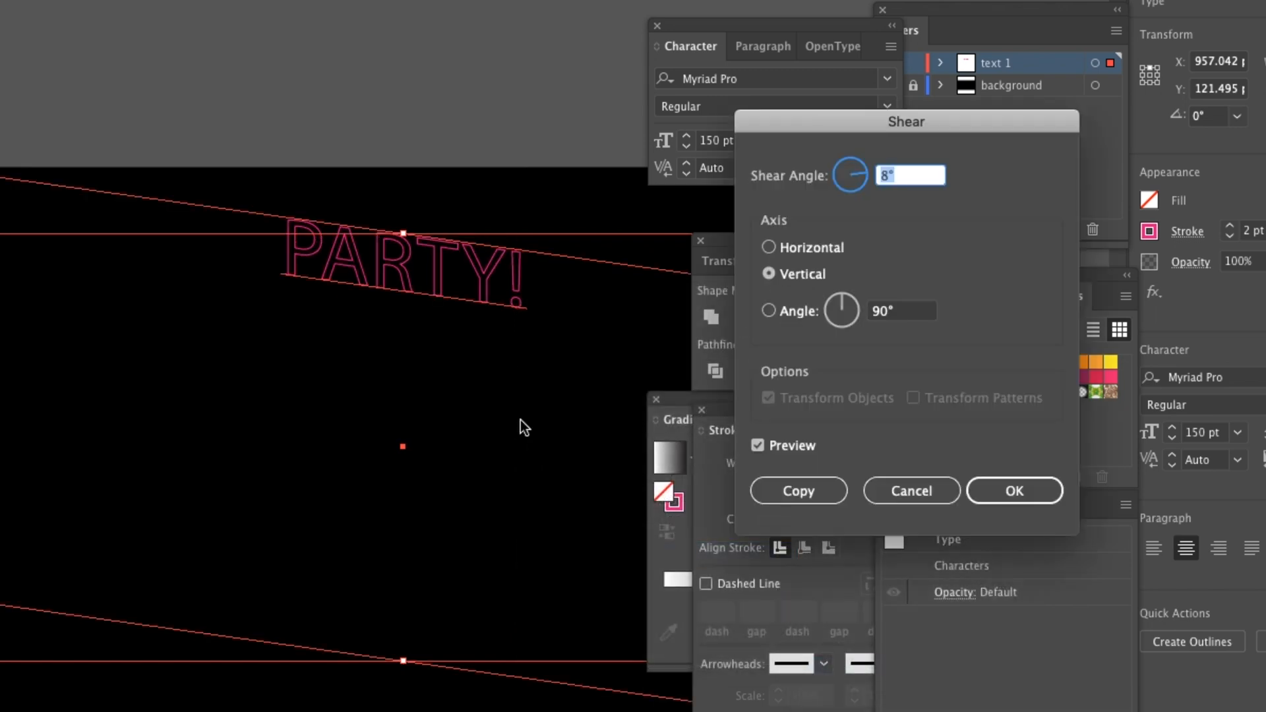
left_click(1012, 489)
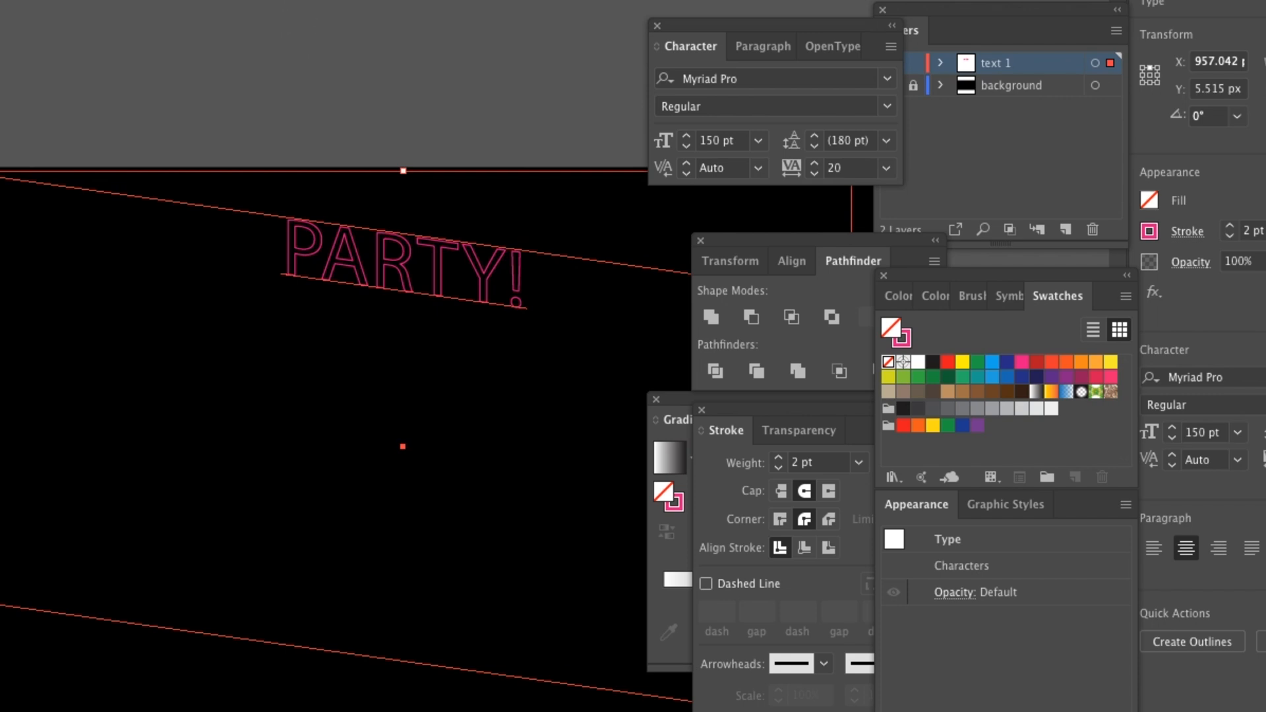
left_click(186, 0)
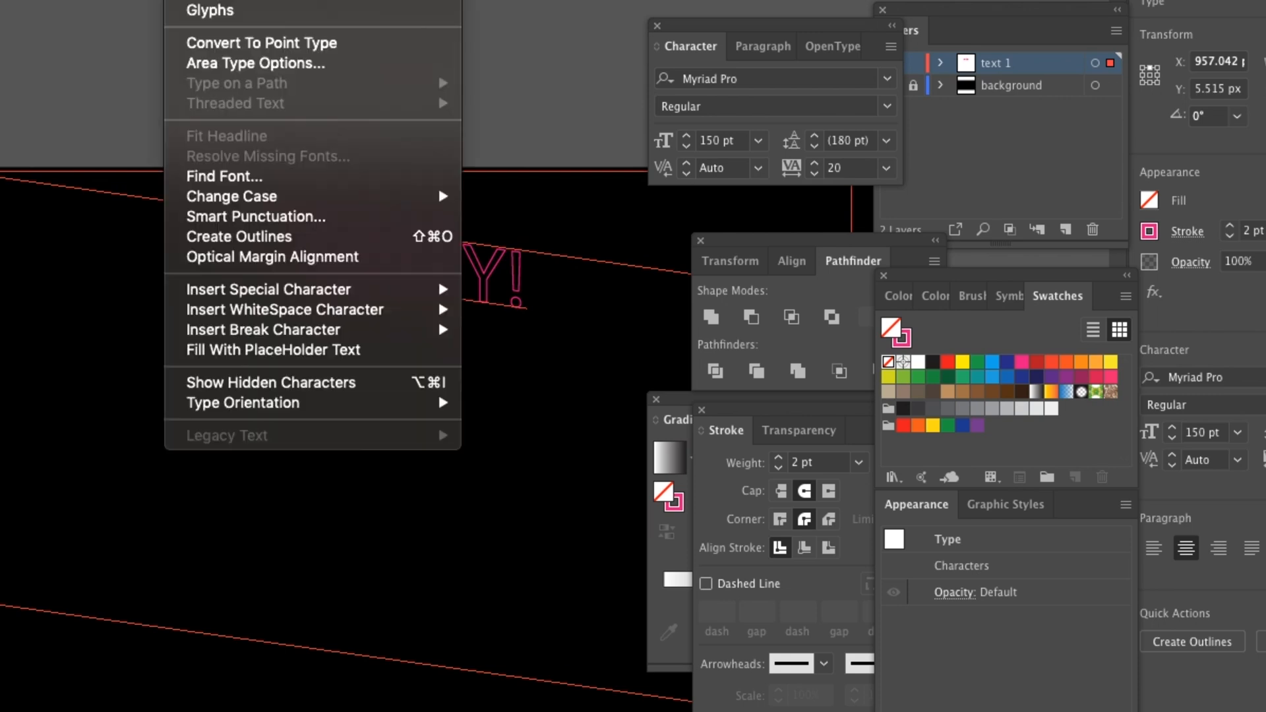
left_click(282, 237)
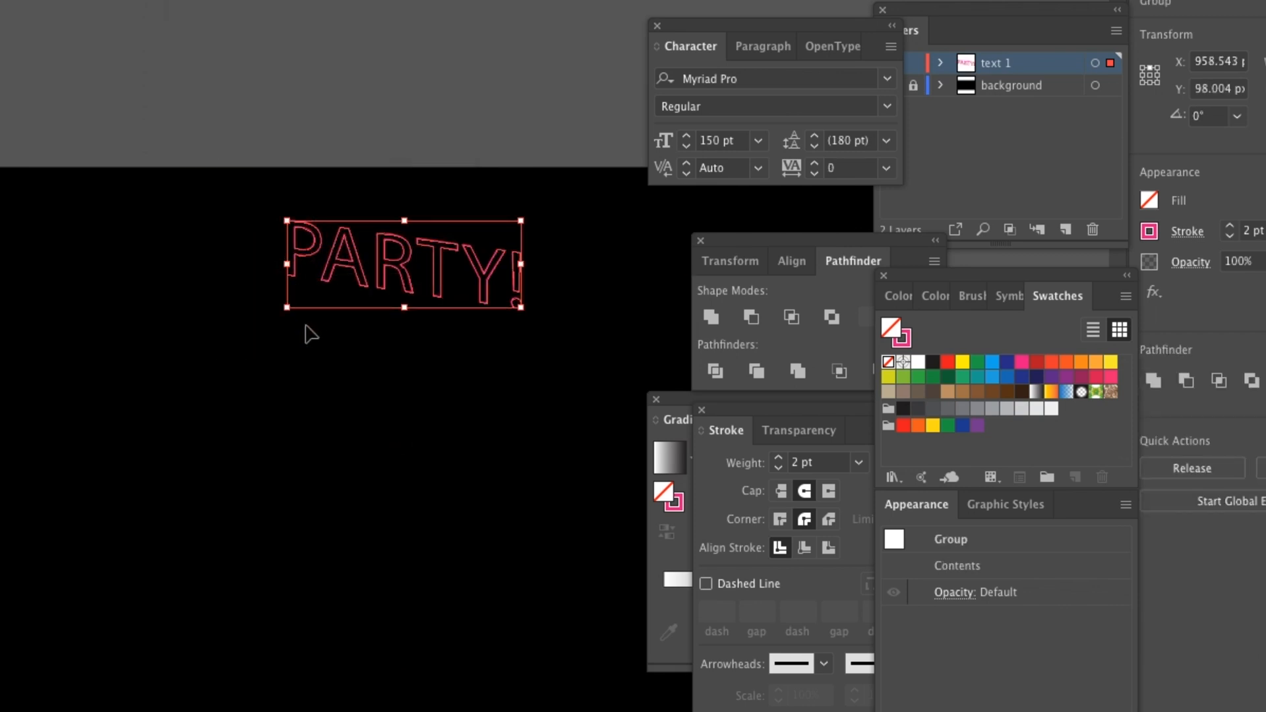
Enlarge the outlined PARTY! group to about two-thirds of the artboard's width, centre it on the artboard by eye, and deselect it.
key("super+minus")
key("super+minus")
key("super+equal")
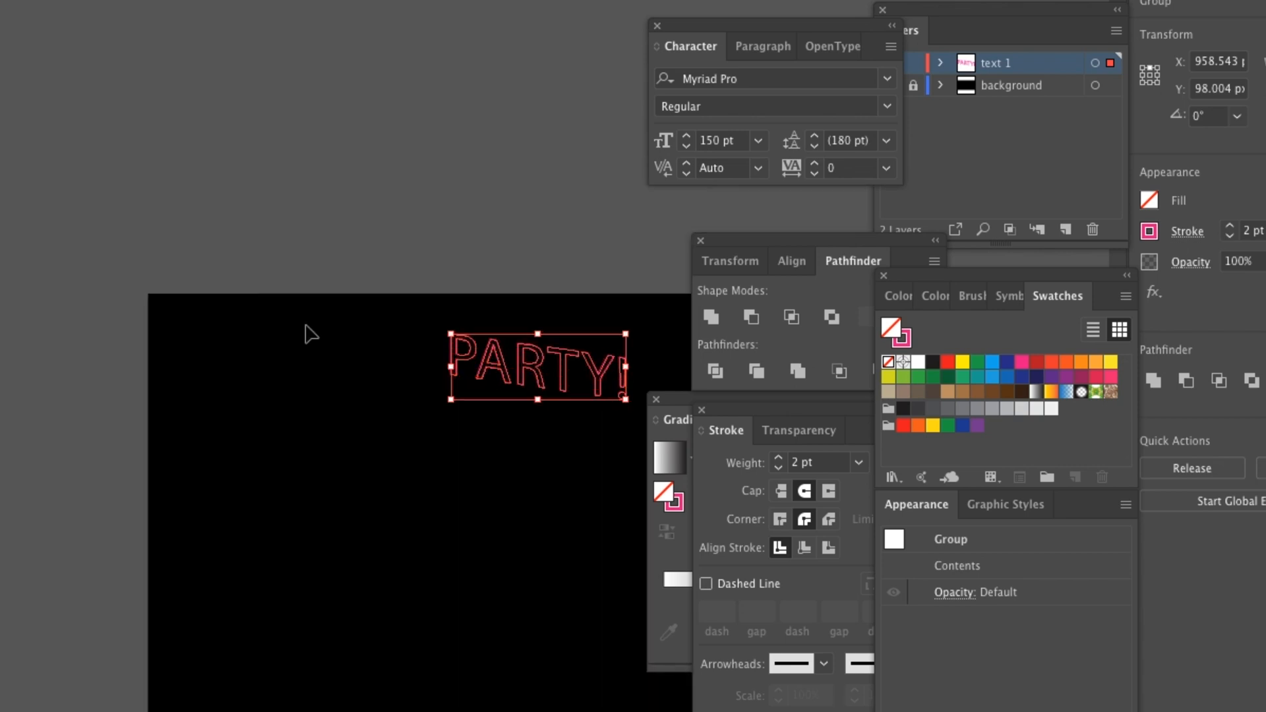
scroll(305, 325, "down", 5)
scroll(305, 325, "right", 4)
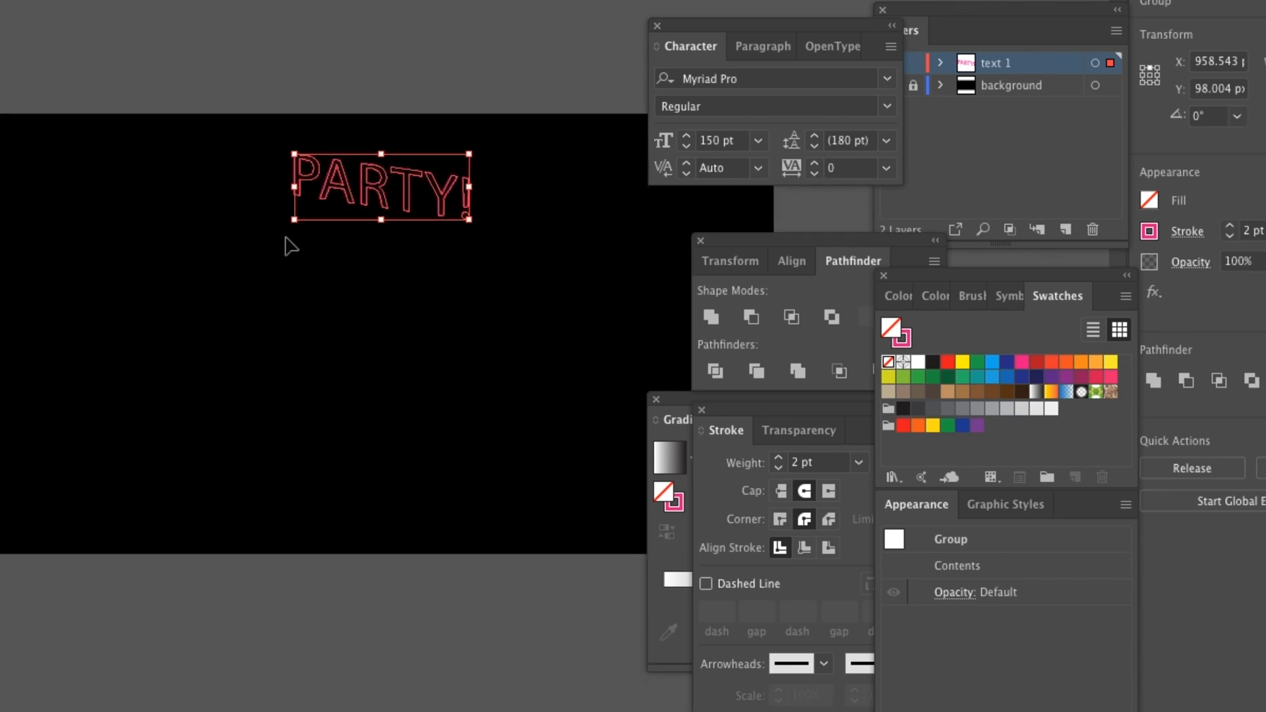
left_click_drag(295, 223, 131, 396)
left_click_drag(467, 224, 457, 338)
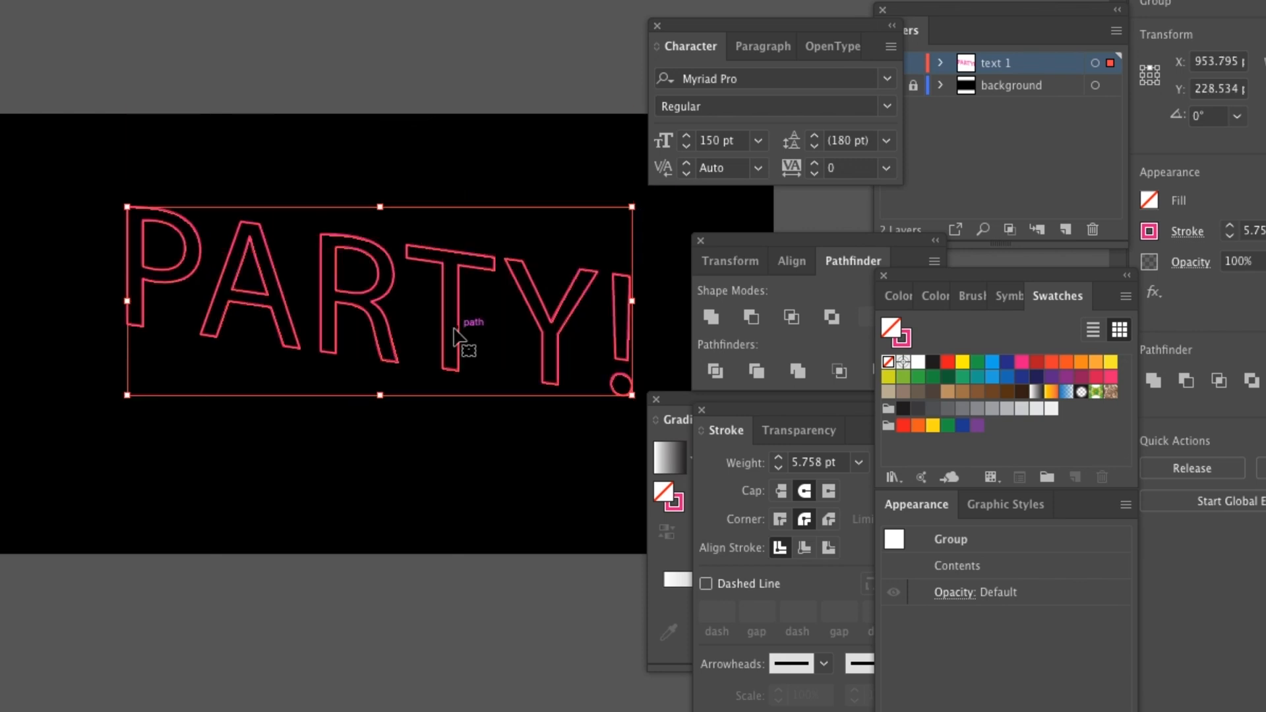
left_click(348, 44)
Cut a short gap into the lower part of the outer left edge of the letter P.
key("super+=")
scroll(347, 45, "left", 5)
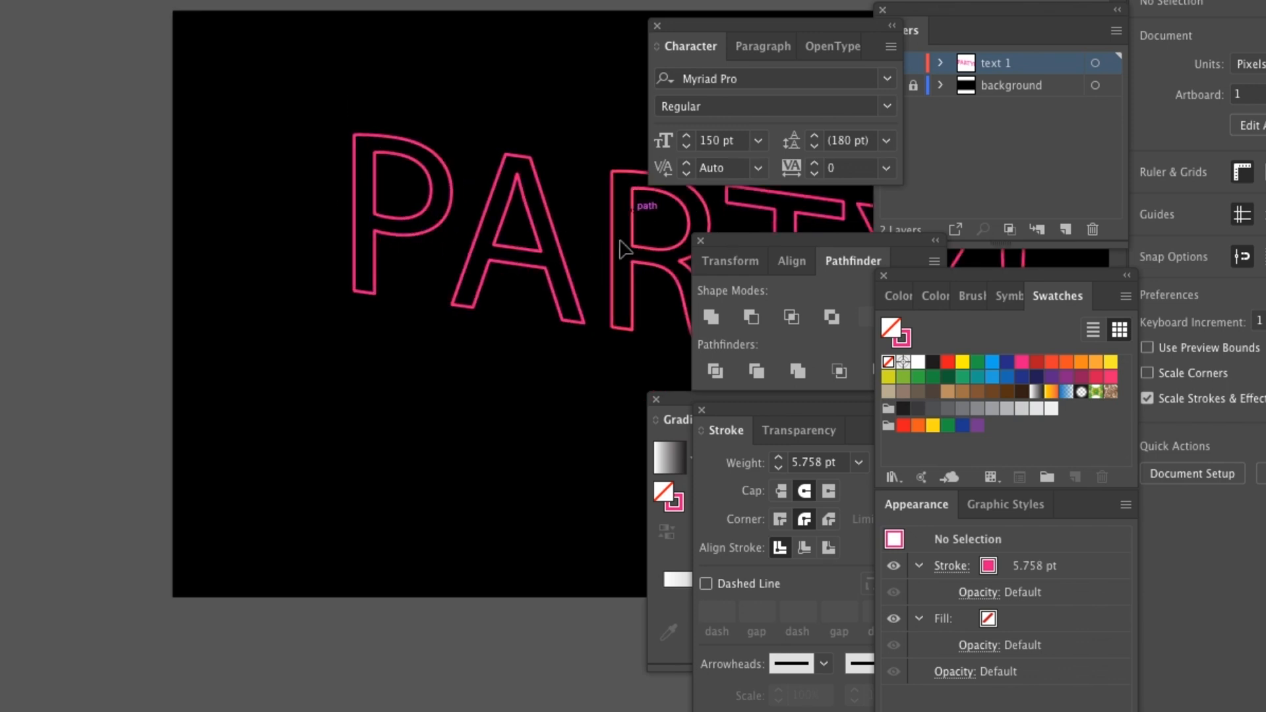
scroll(597, 232, "right", 5)
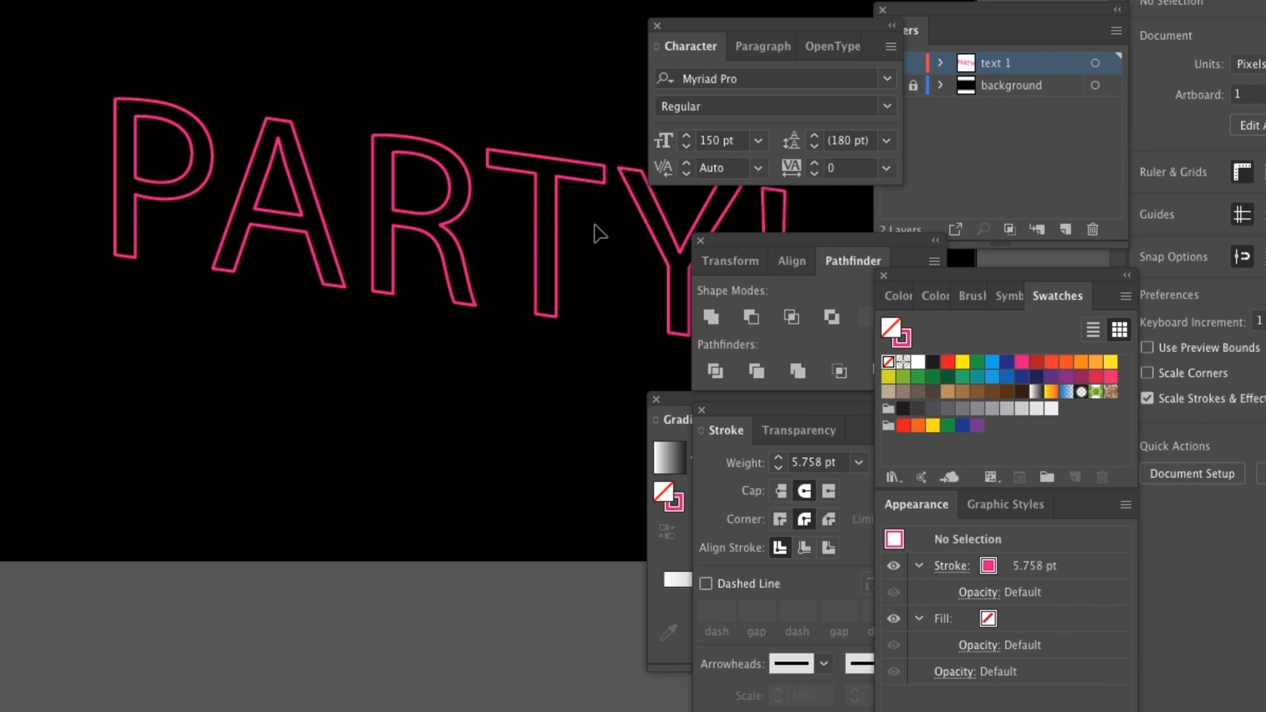
scroll(597, 232, "right", 3)
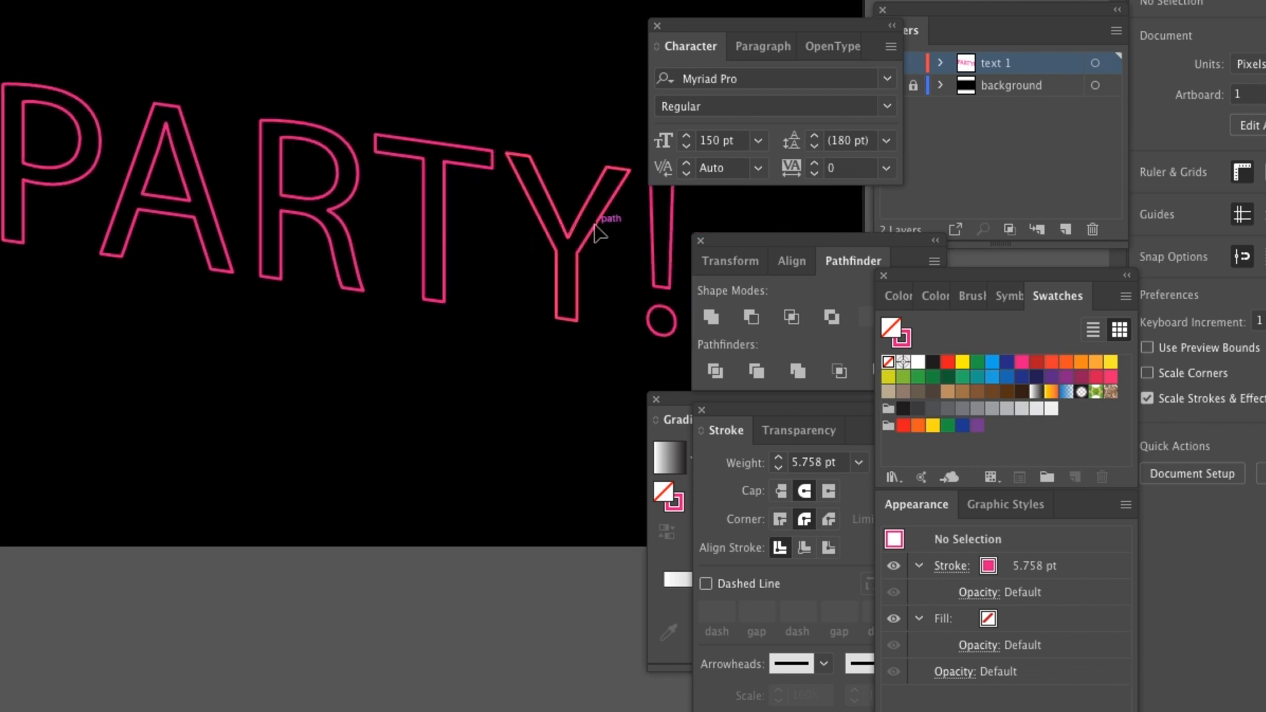
scroll(597, 233, "left", 4)
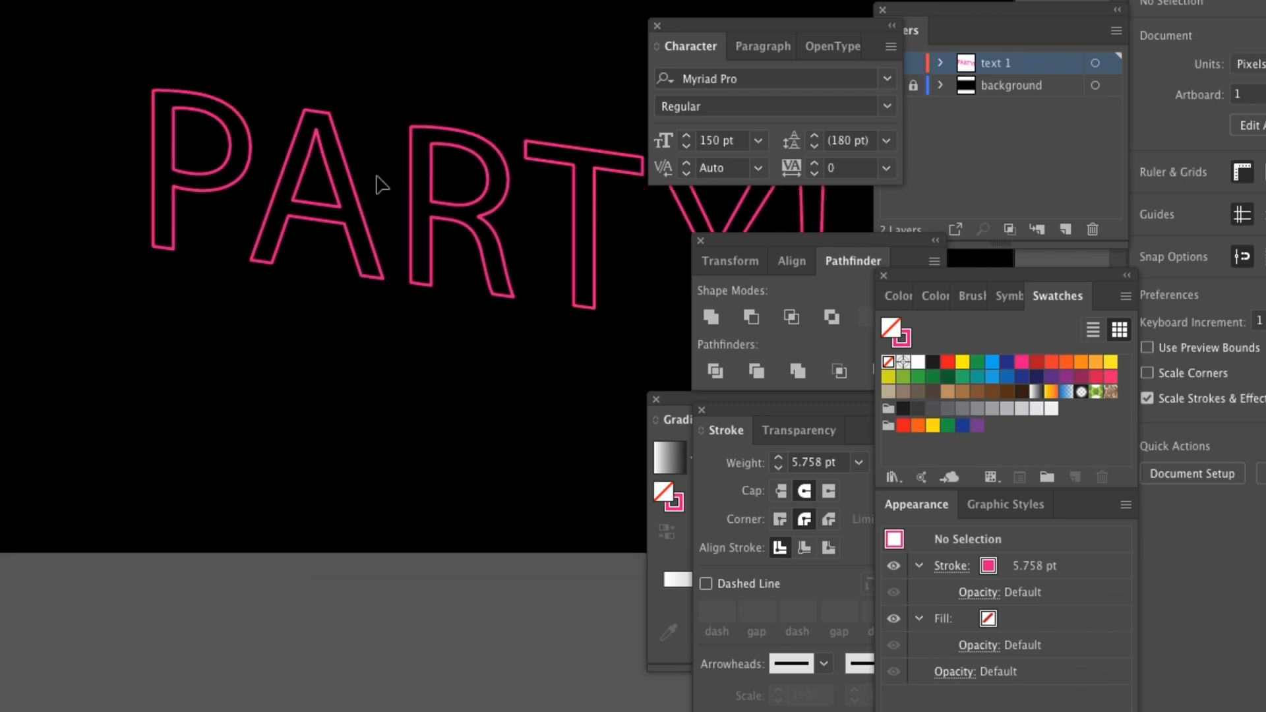
key("p")
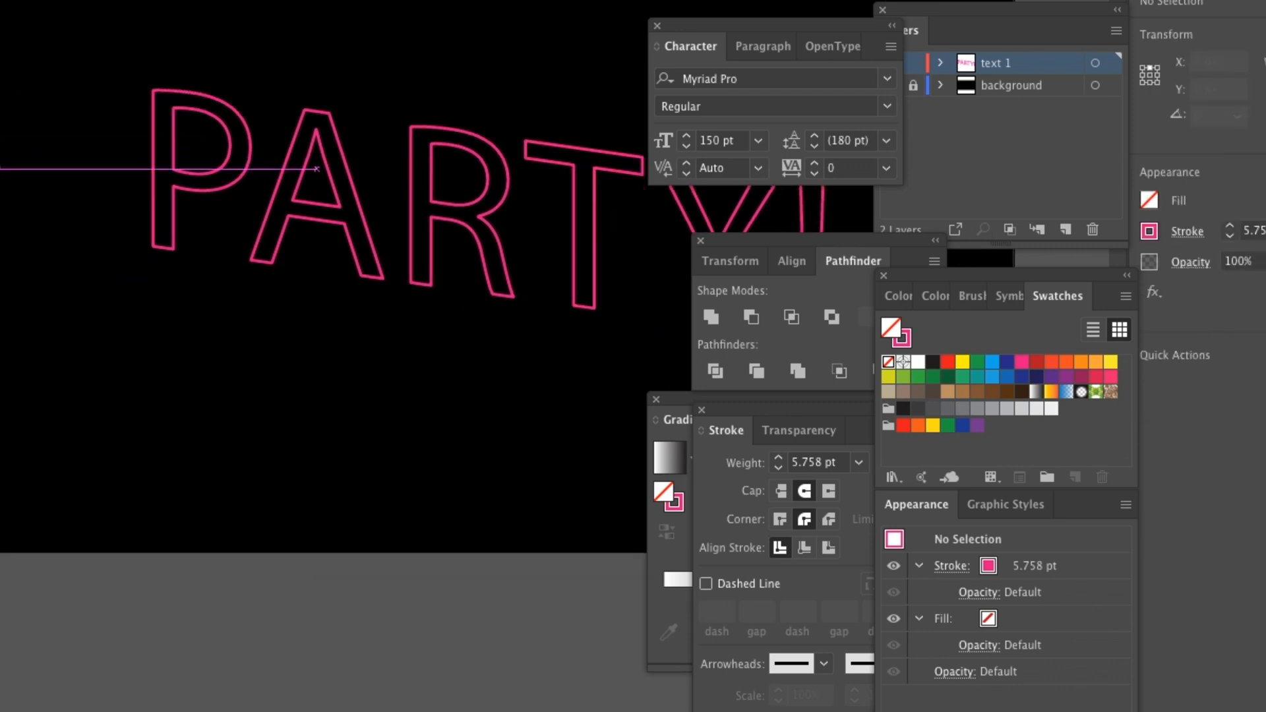
key("super+equal")
key("super+equal")
key("super+equal")
scroll(0, 168, "up", 6)
scroll(0, 168, "left", 4)
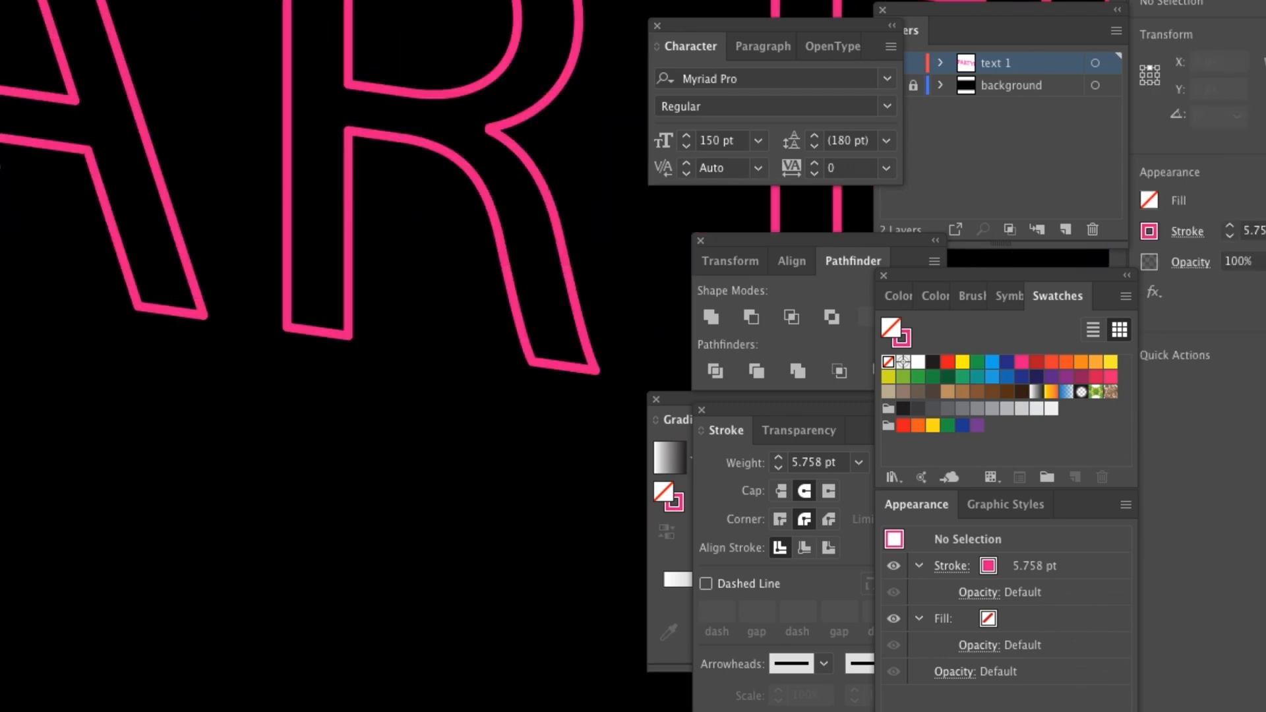
scroll(22, 187, "left", 10)
scroll(22, 187, "up", 3)
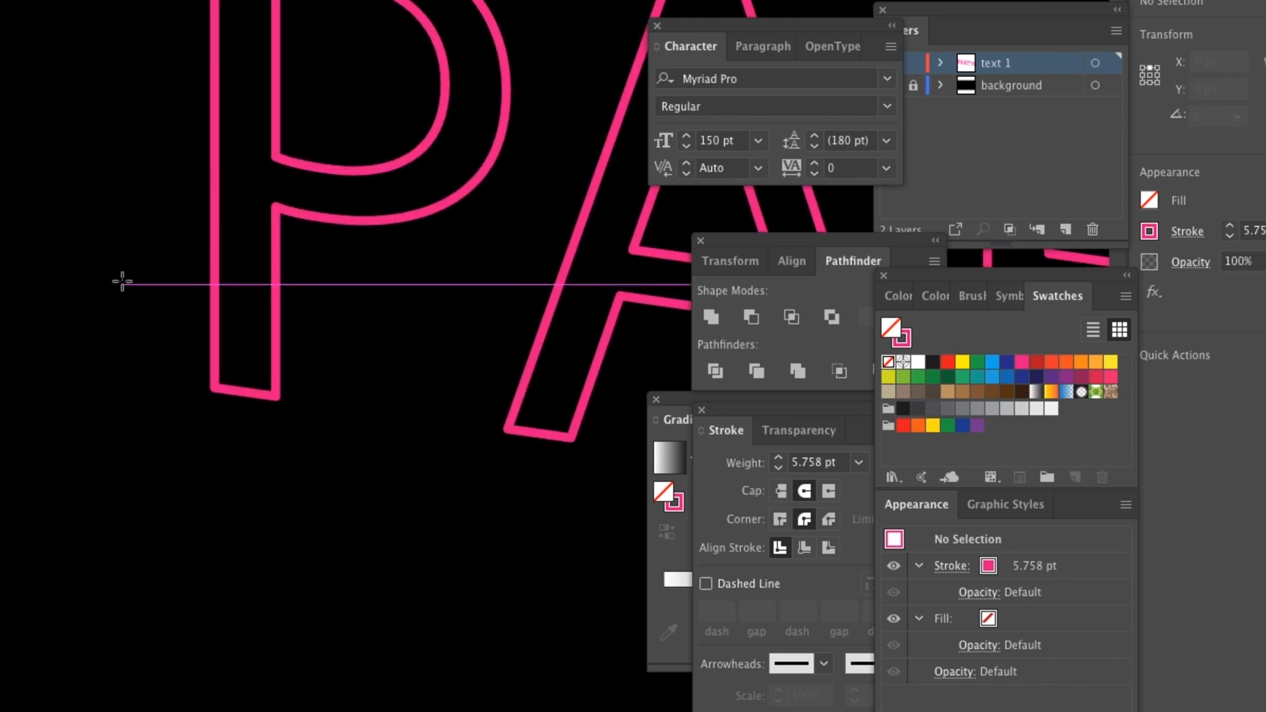
scroll(198, 367, "up", 3)
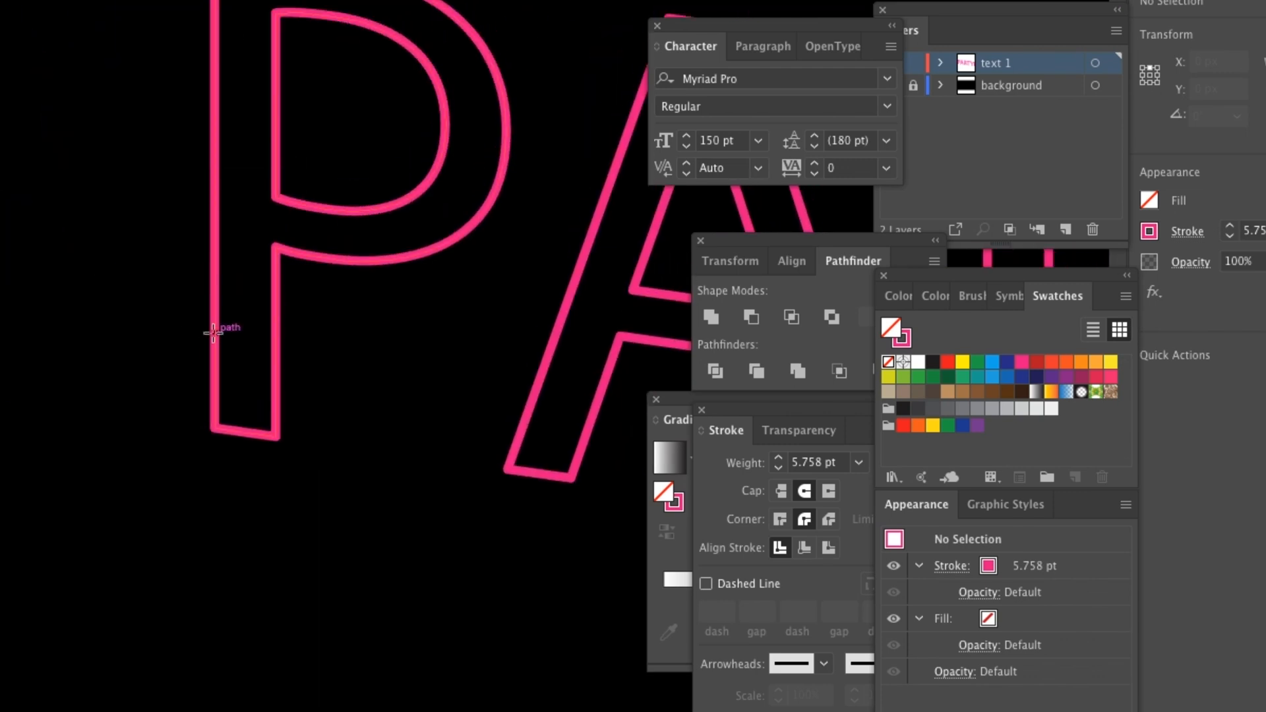
left_click(216, 344)
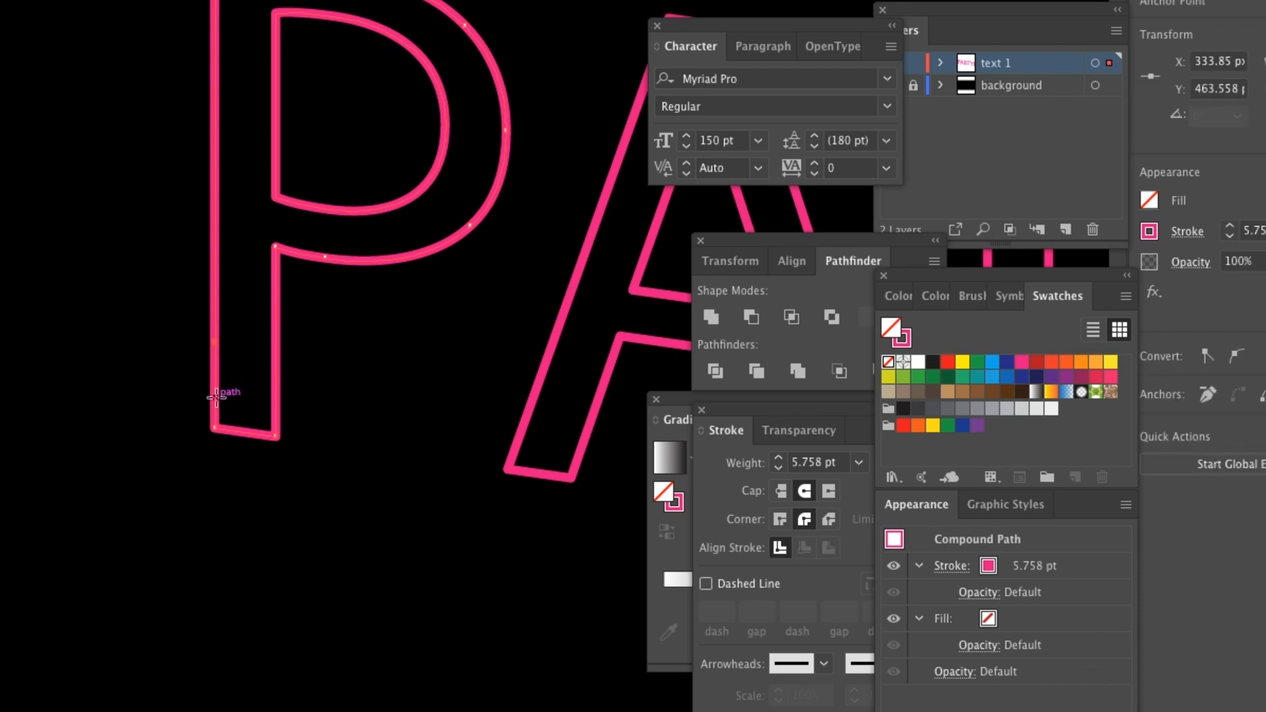
Cut the P's inner counter outline at two points on its right curve and delete the short segment between them.
scroll(217, 399, "up", 4)
scroll(217, 400, "right", 3)
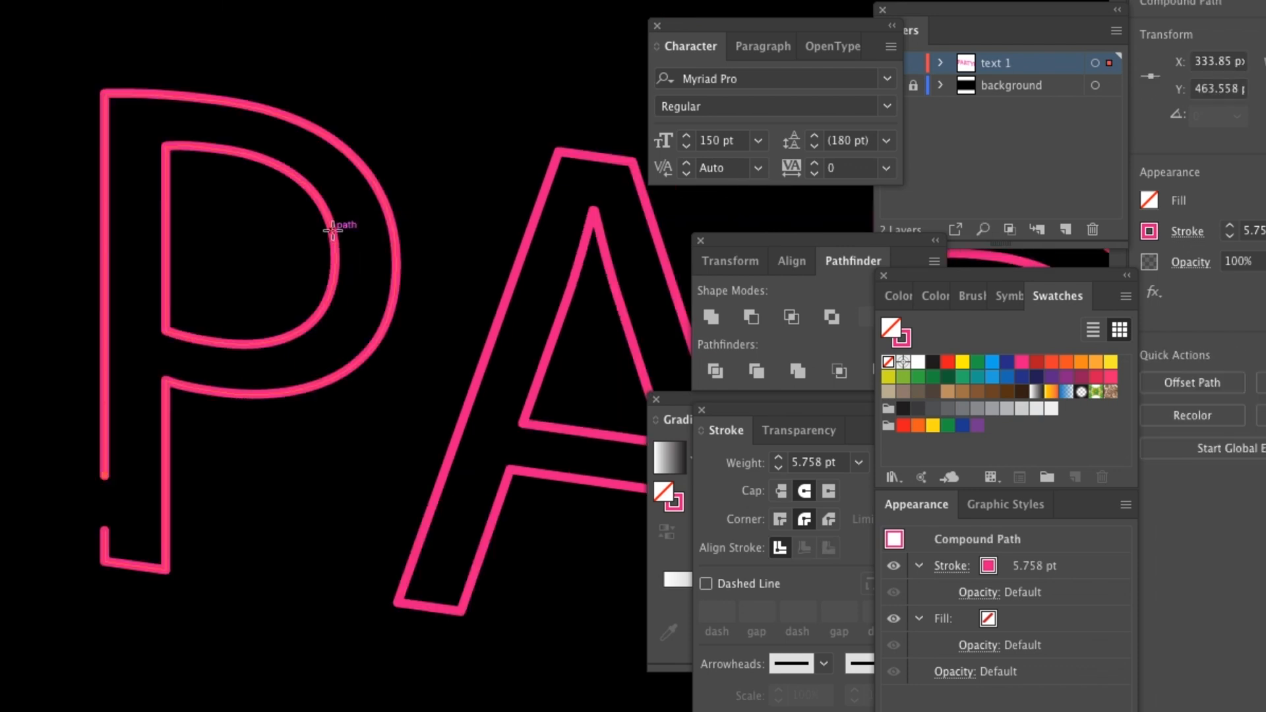
left_click(336, 257)
left_click(326, 298)
key("Delete")
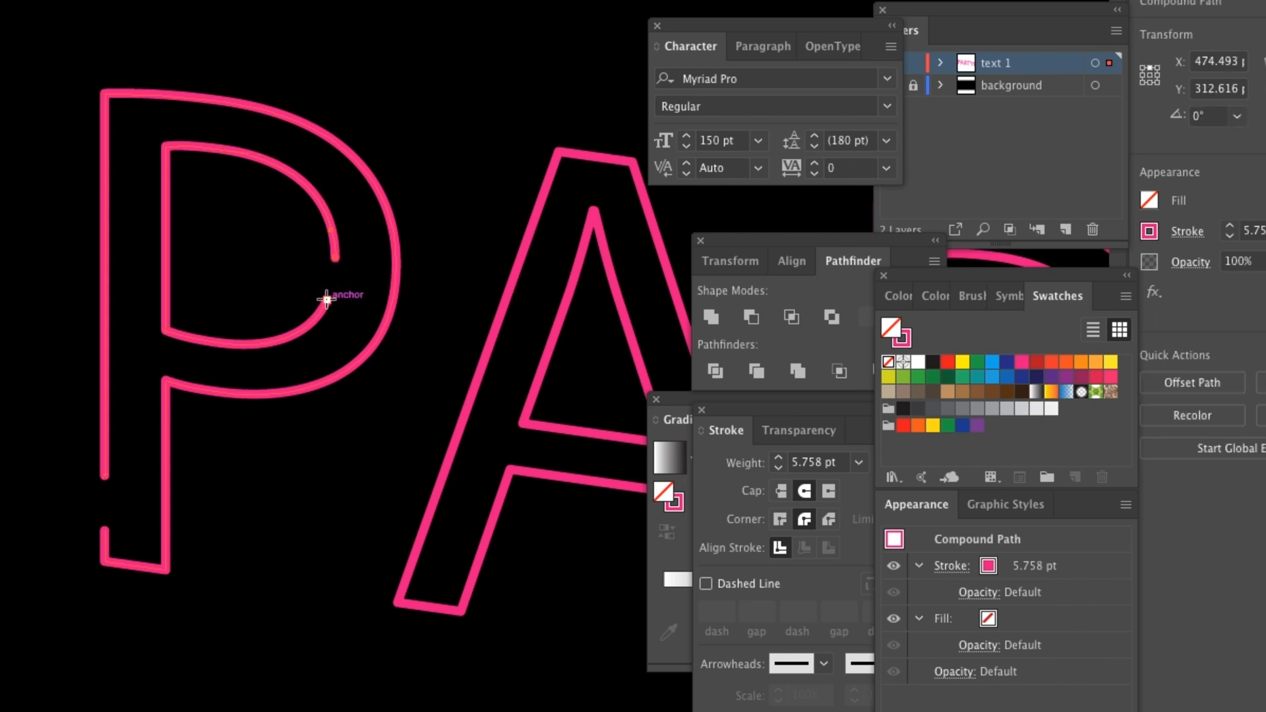
Cut the A's outer left edge at two points just below its top corner and delete the segment between them.
scroll(326, 300, "down", 3)
scroll(325, 301, "right", 5)
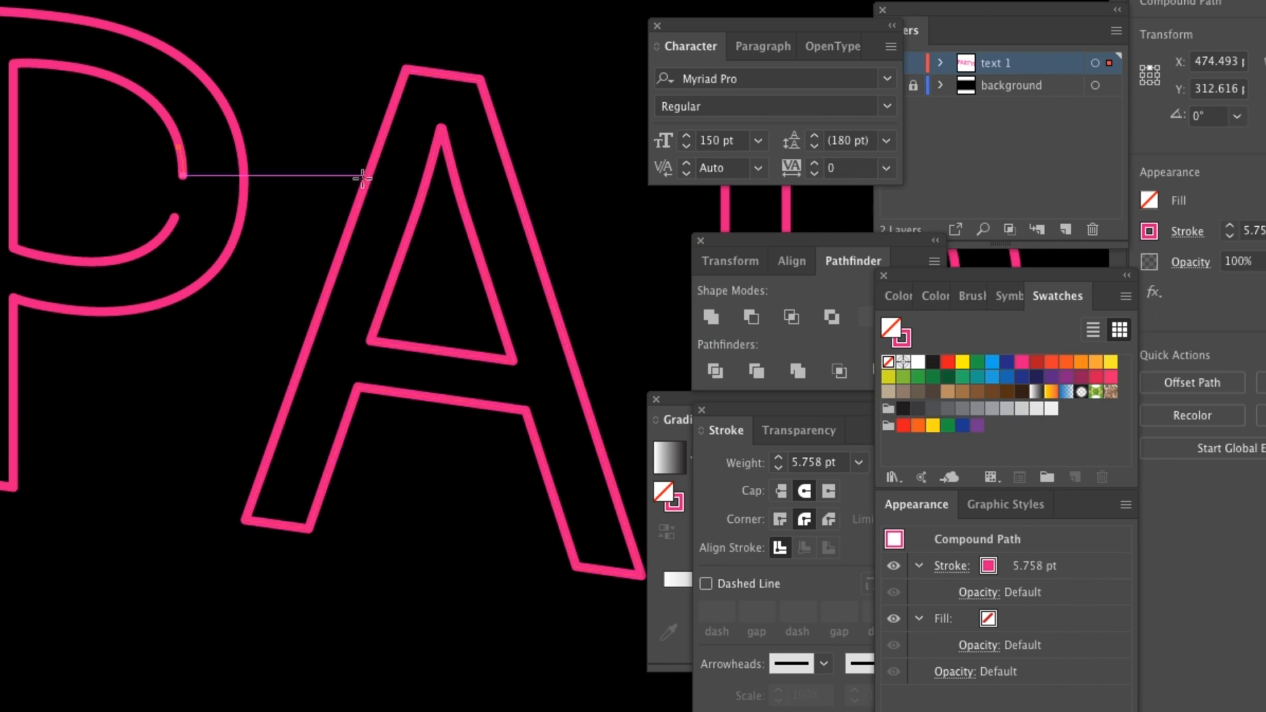
left_click(399, 89)
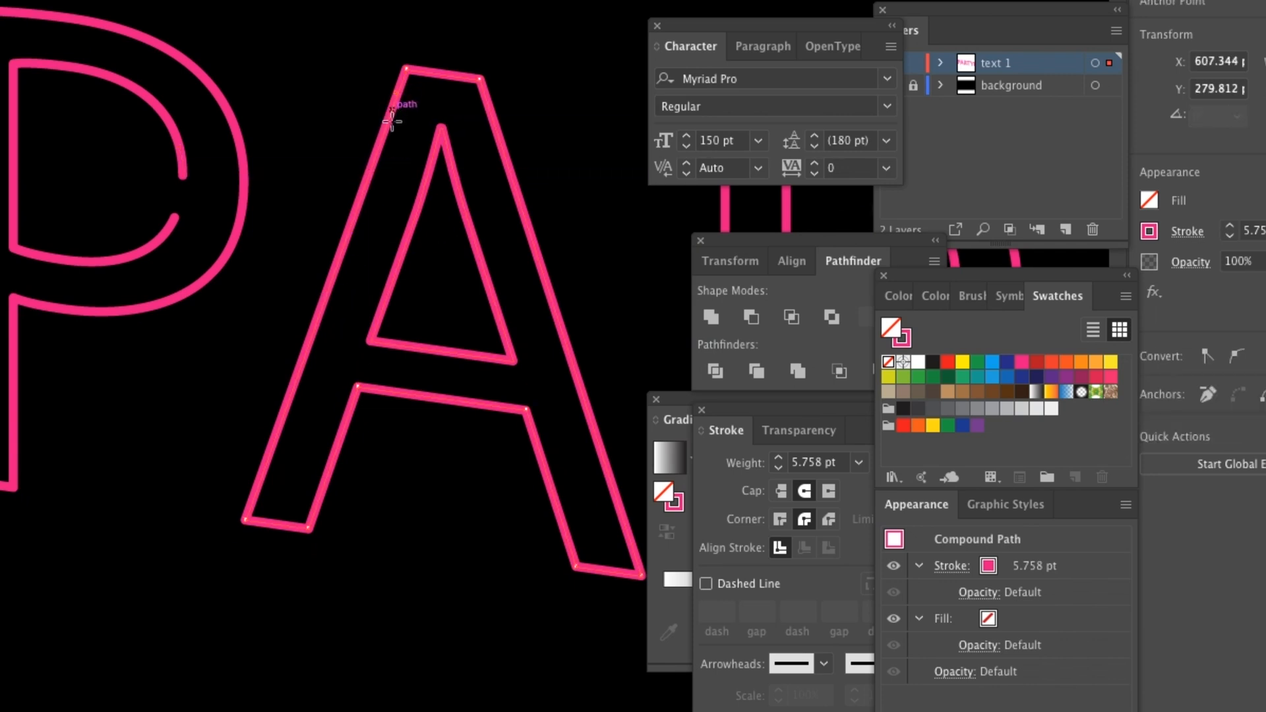
left_click(381, 147)
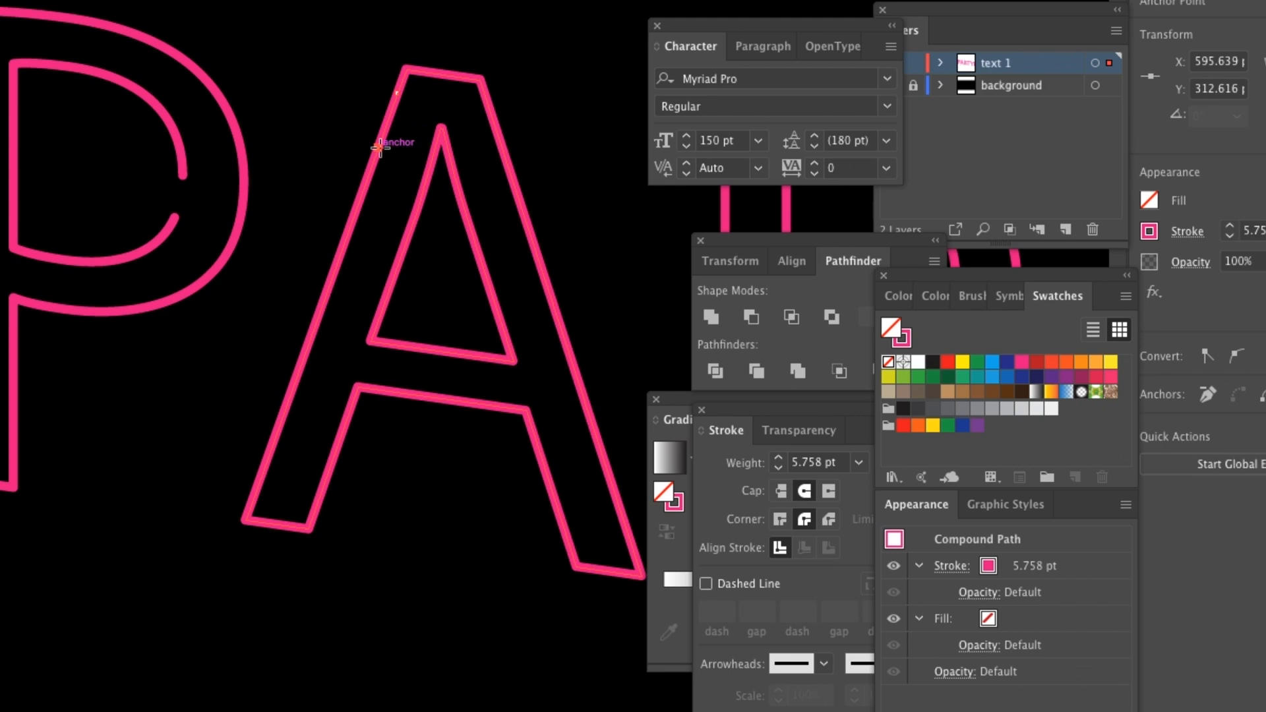
key("Delete")
Cut the A's outline at both bottom corners of its right leg and delete the short bottom edge.
scroll(377, 147, "right", 5)
scroll(376, 148, "down", 3)
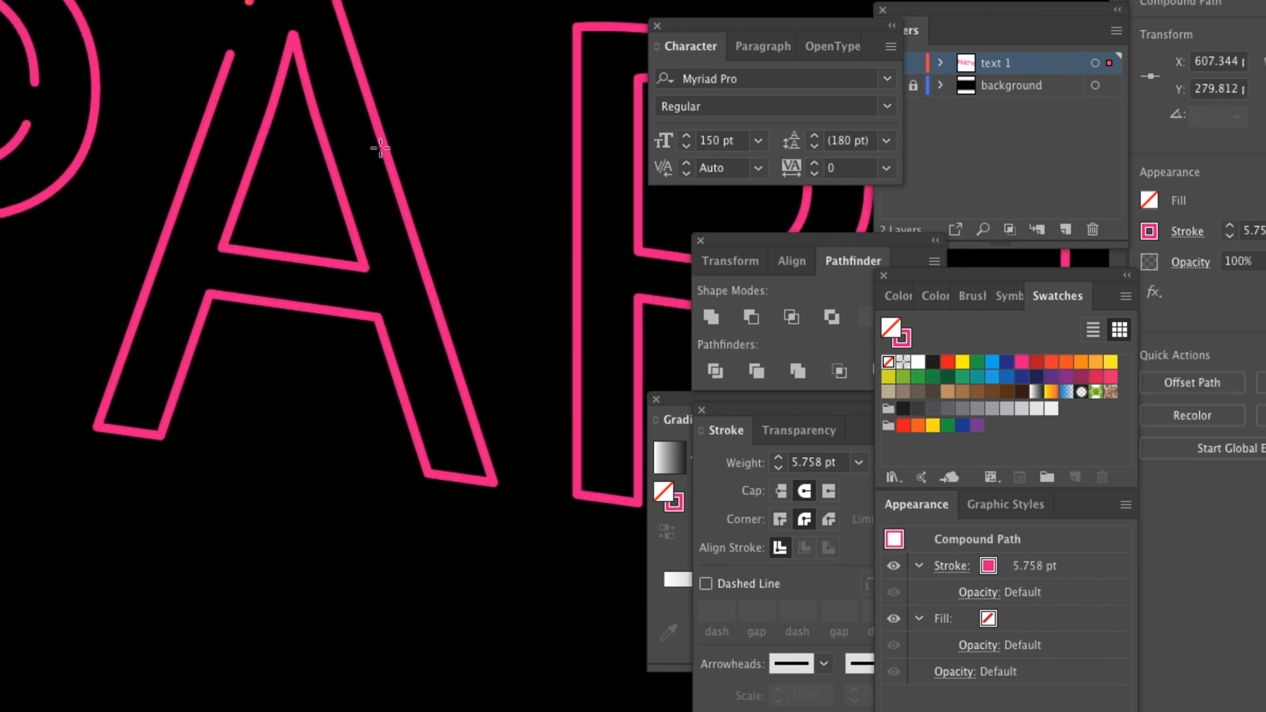
left_click(440, 475)
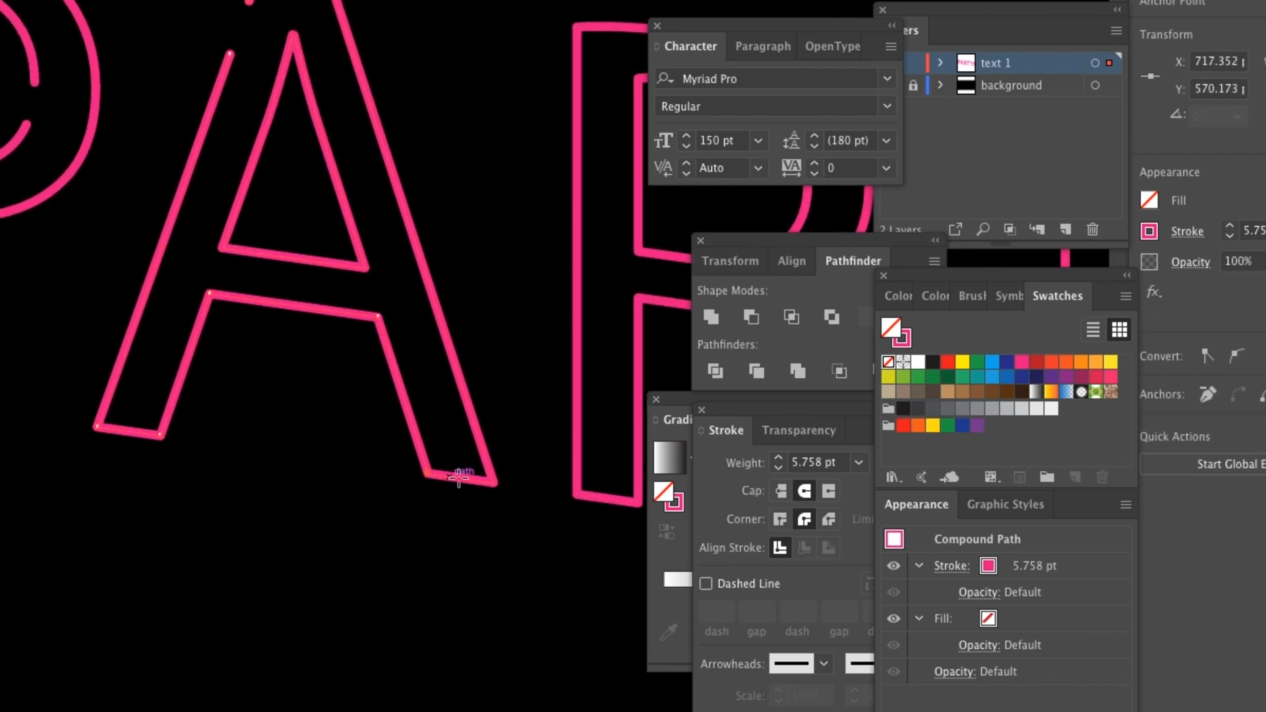
left_click(495, 483)
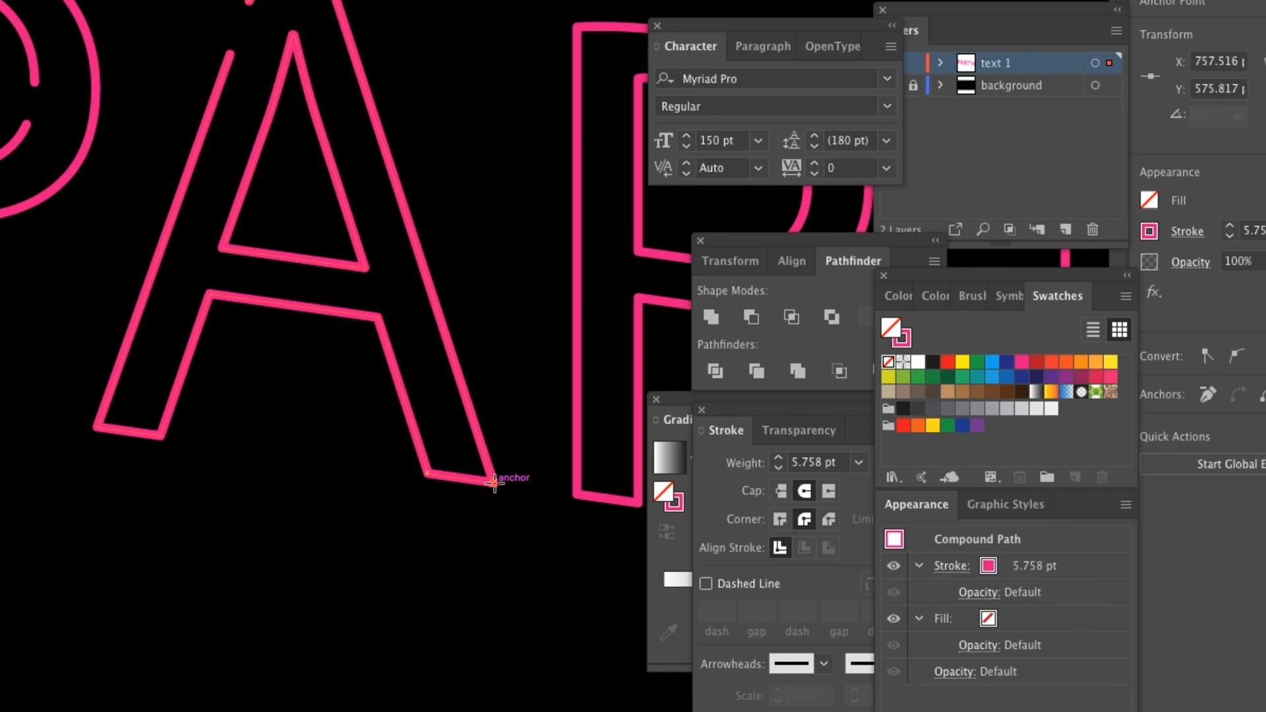
key("Delete")
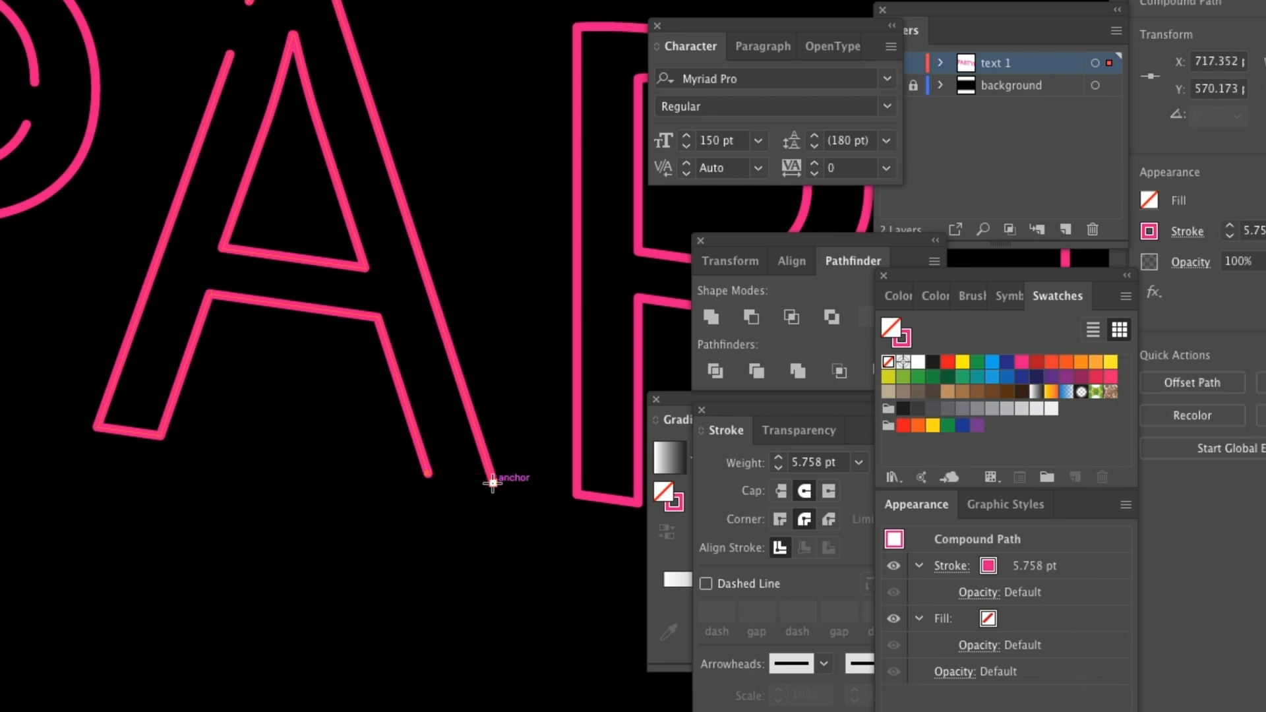
Cut the R's inner counter outline at two points on its right curve and delete the segment between them.
scroll(493, 483, "right", 10)
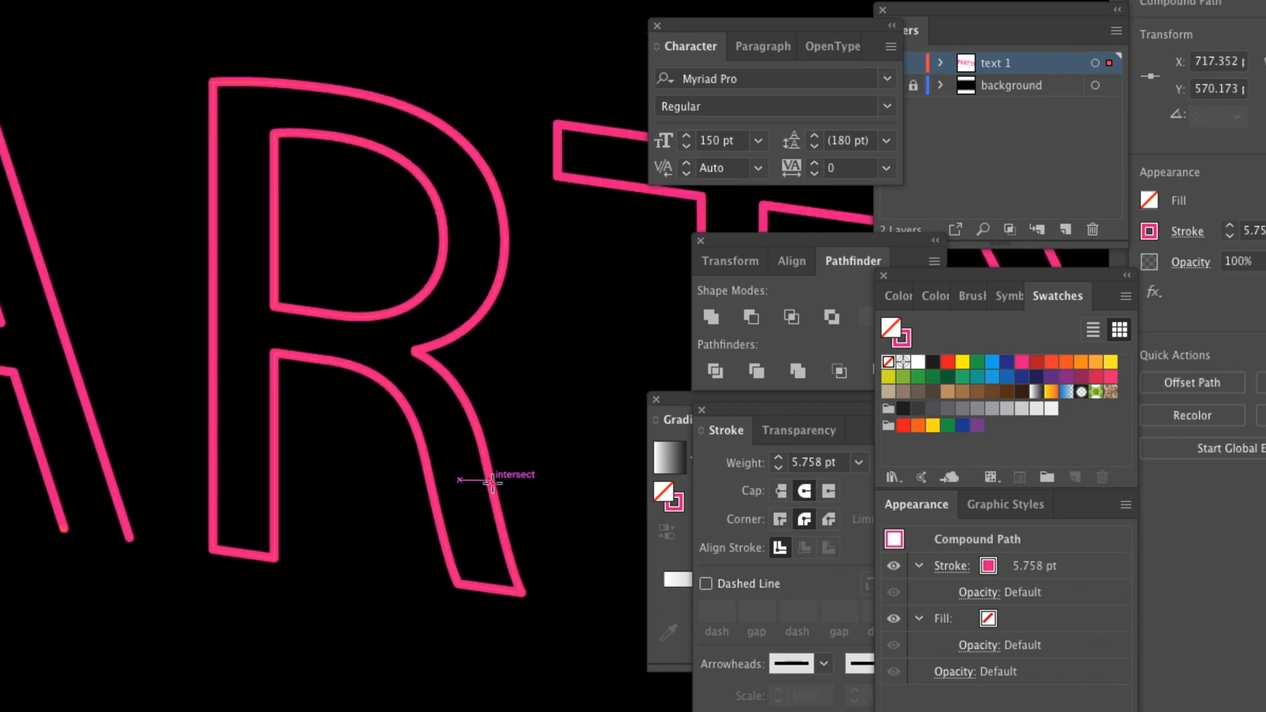
scroll(492, 483, "up", 1)
scroll(493, 483, "right", 1)
left_click(393, 218)
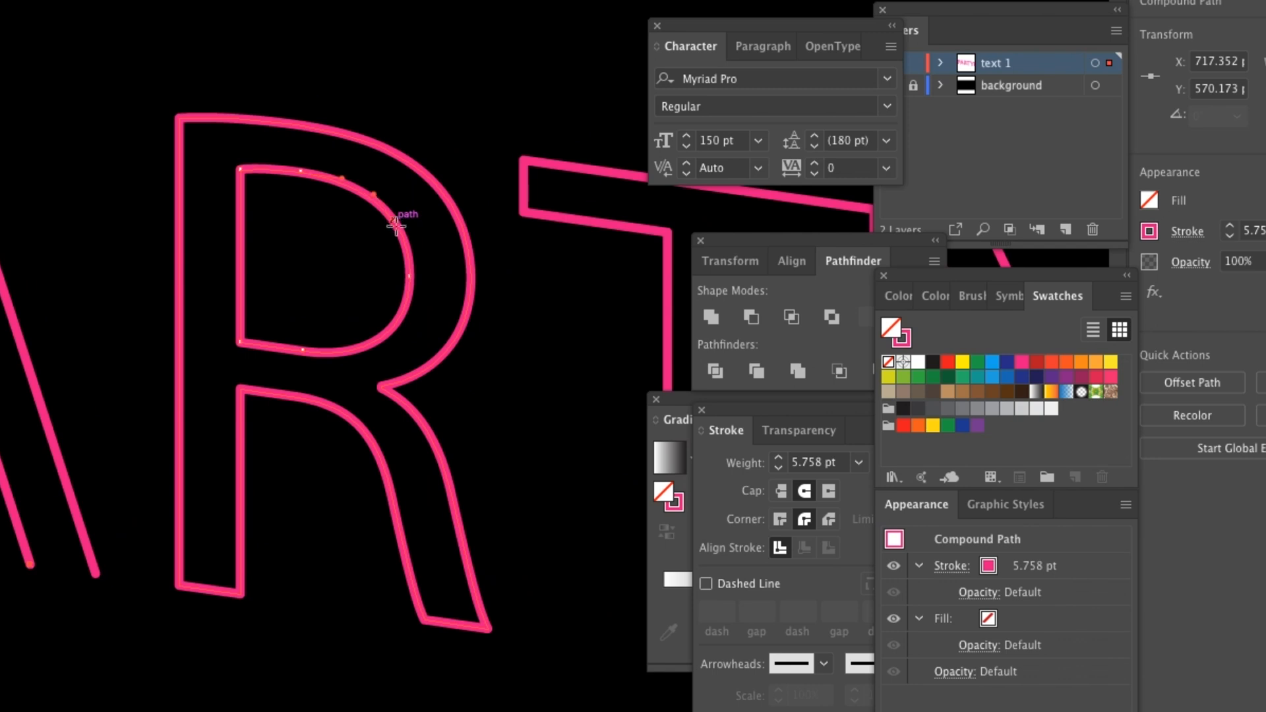
left_click(410, 294)
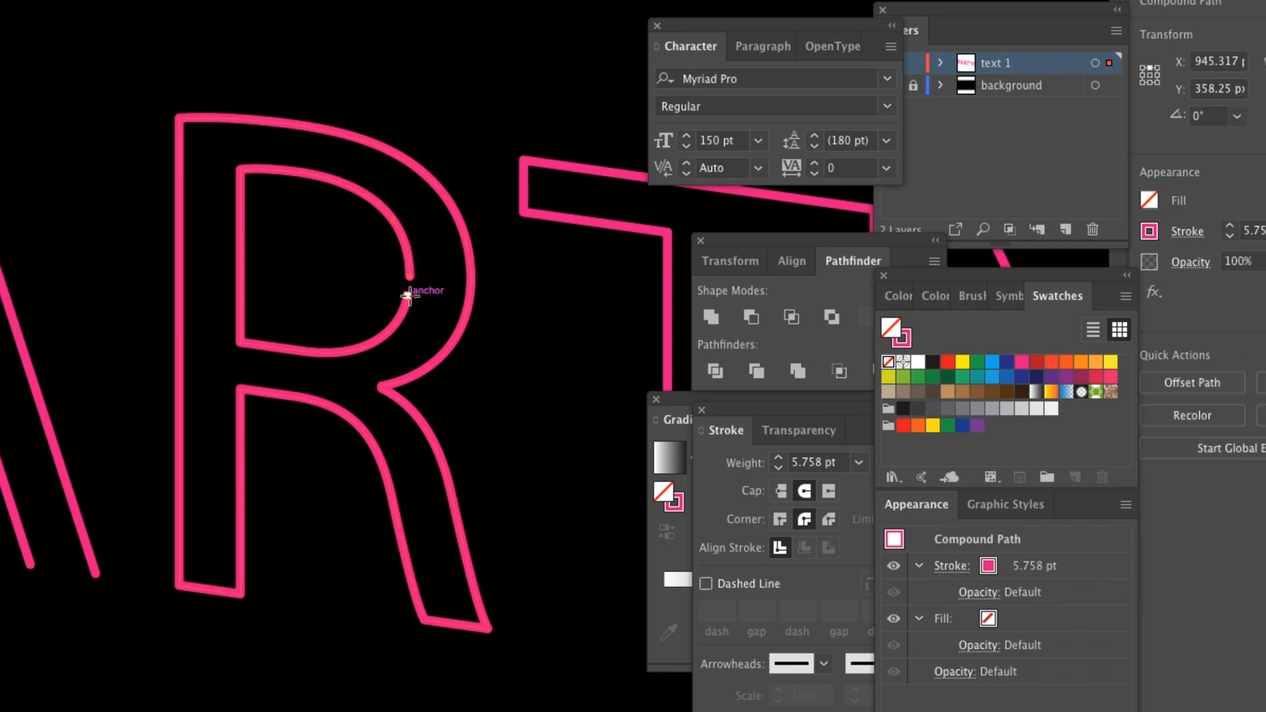
key("super+shift+a")
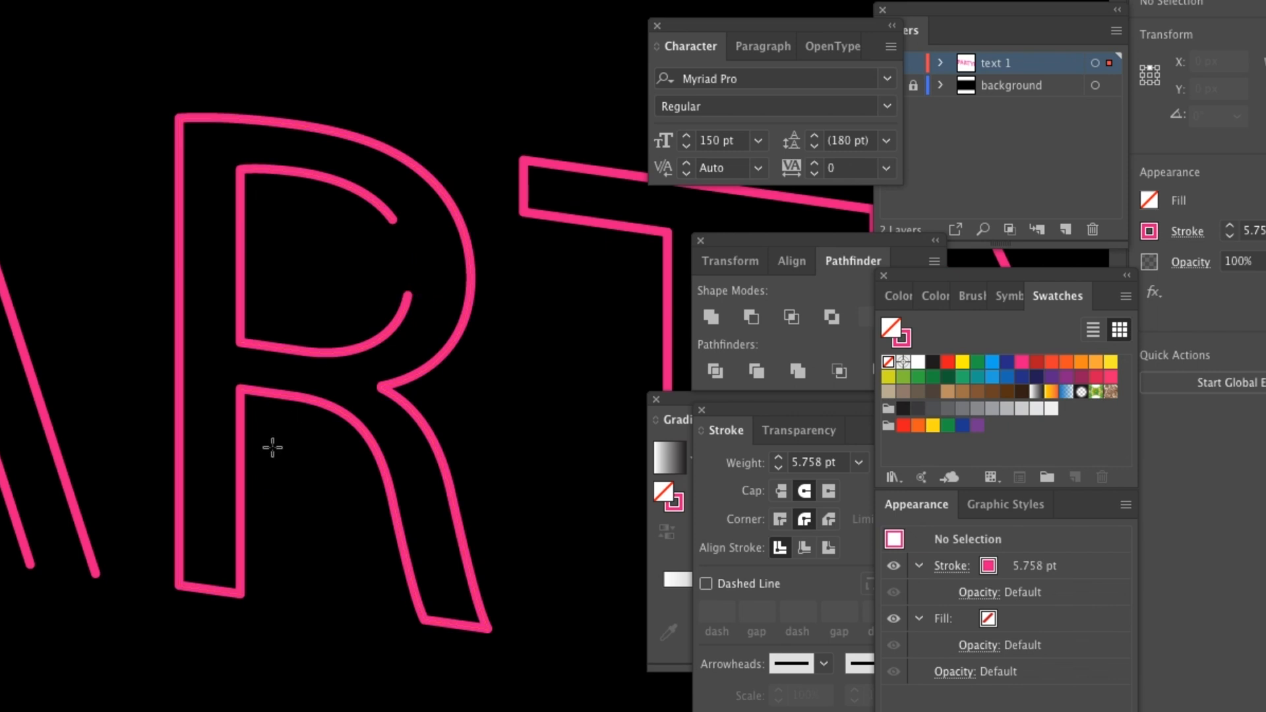
Cut the R's outline at both bottom corners of its straight left stem and delete the short bottom edge.
left_click(177, 584)
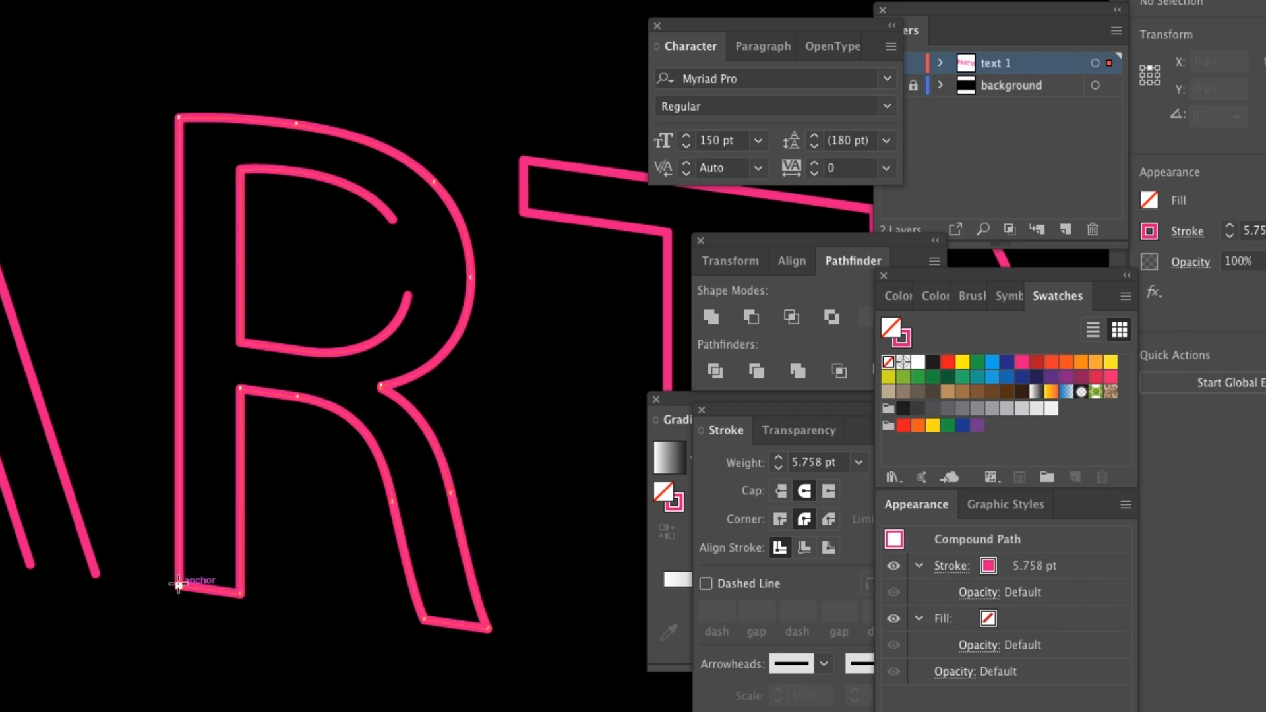
left_click(241, 592)
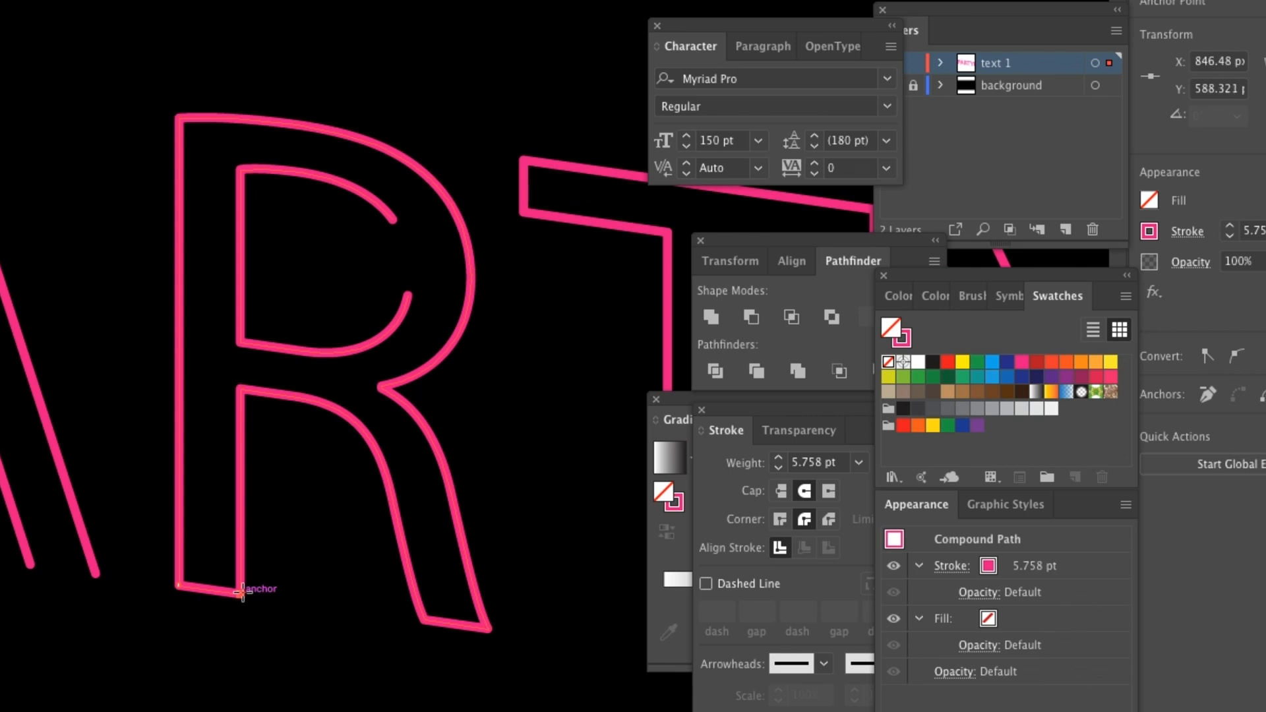
key("Delete")
Cut the T's outline at its corners and delete the left end of the crossbar and the bottom edge of the stem.
scroll(241, 592, "right", 6)
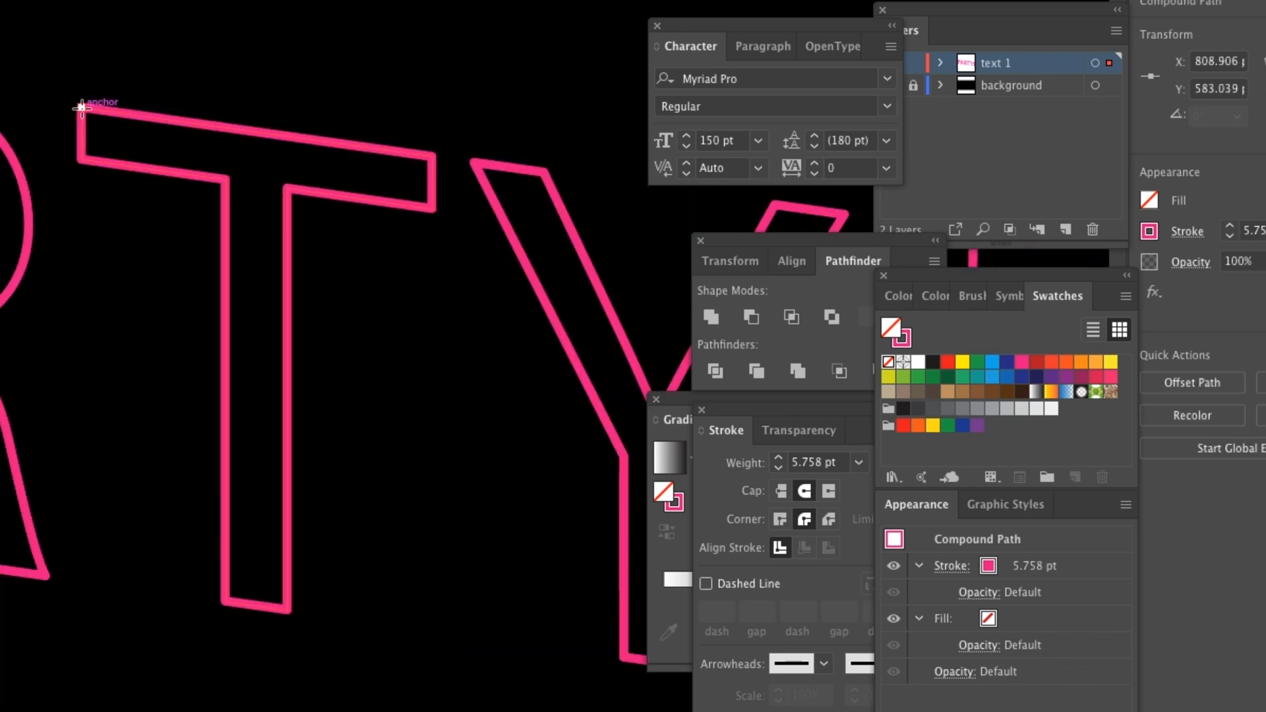
left_click(81, 105)
left_click(84, 159)
key("Delete")
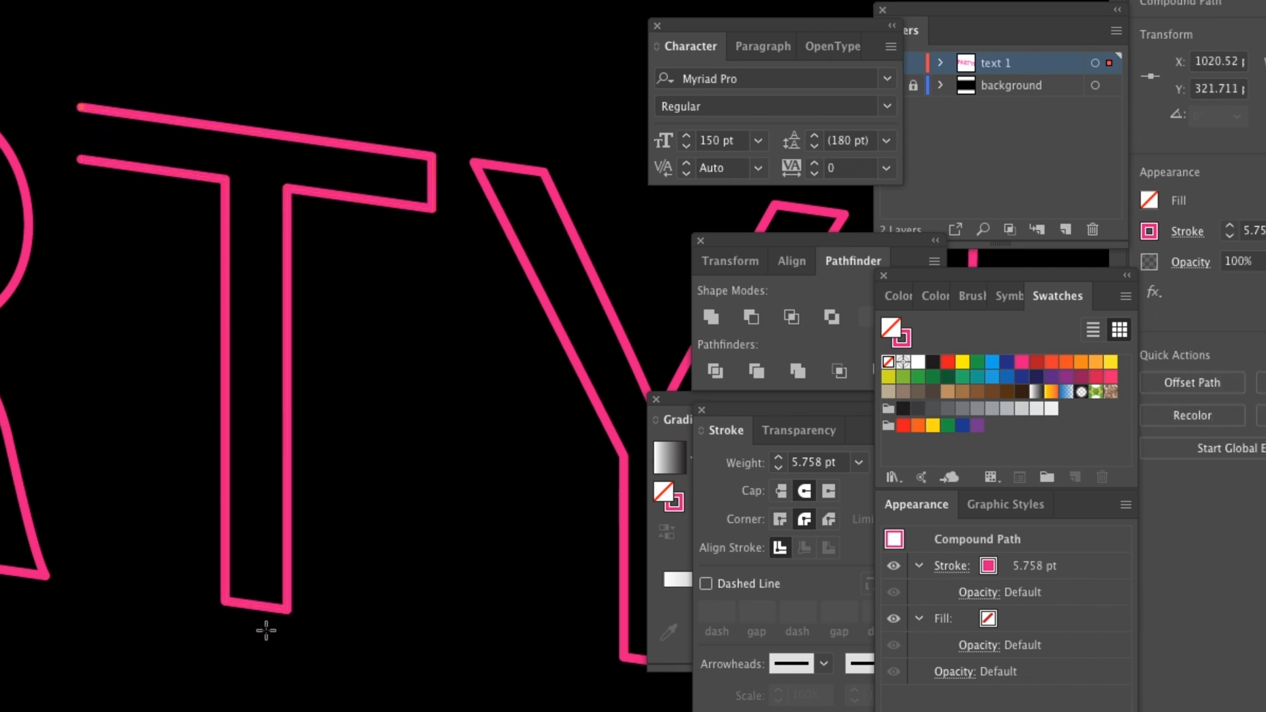
left_click(225, 602)
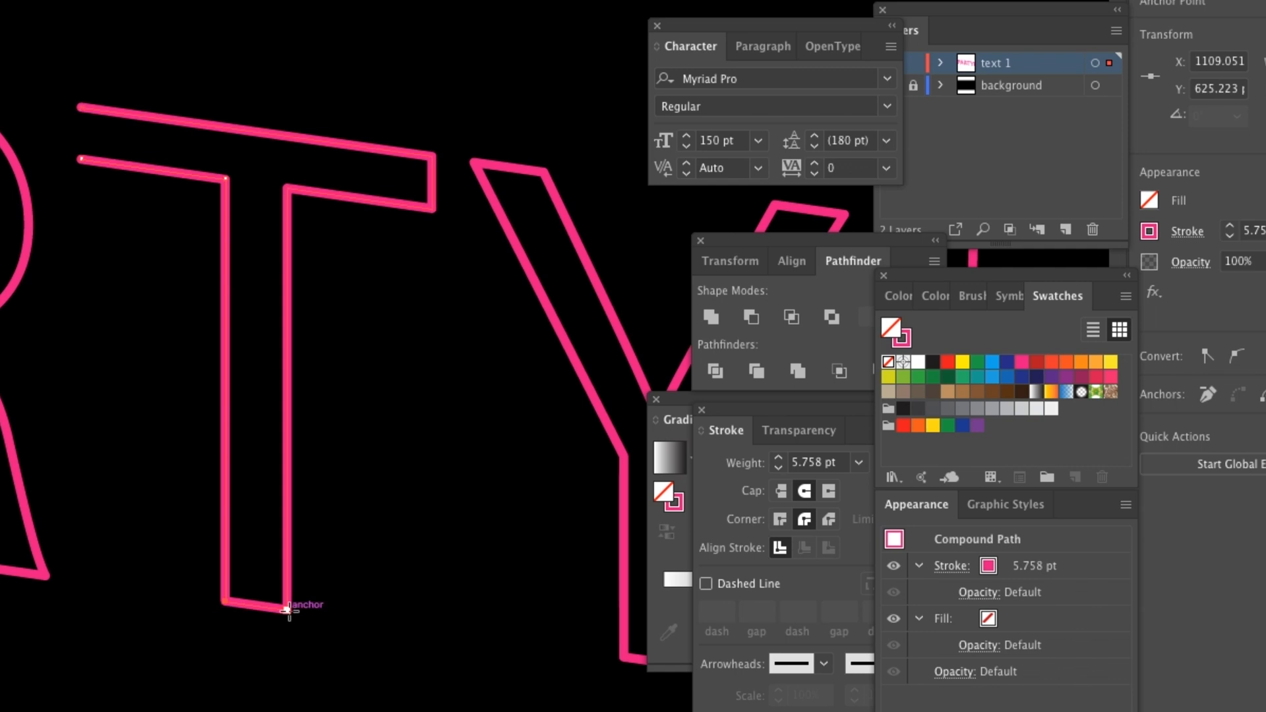
key("Delete")
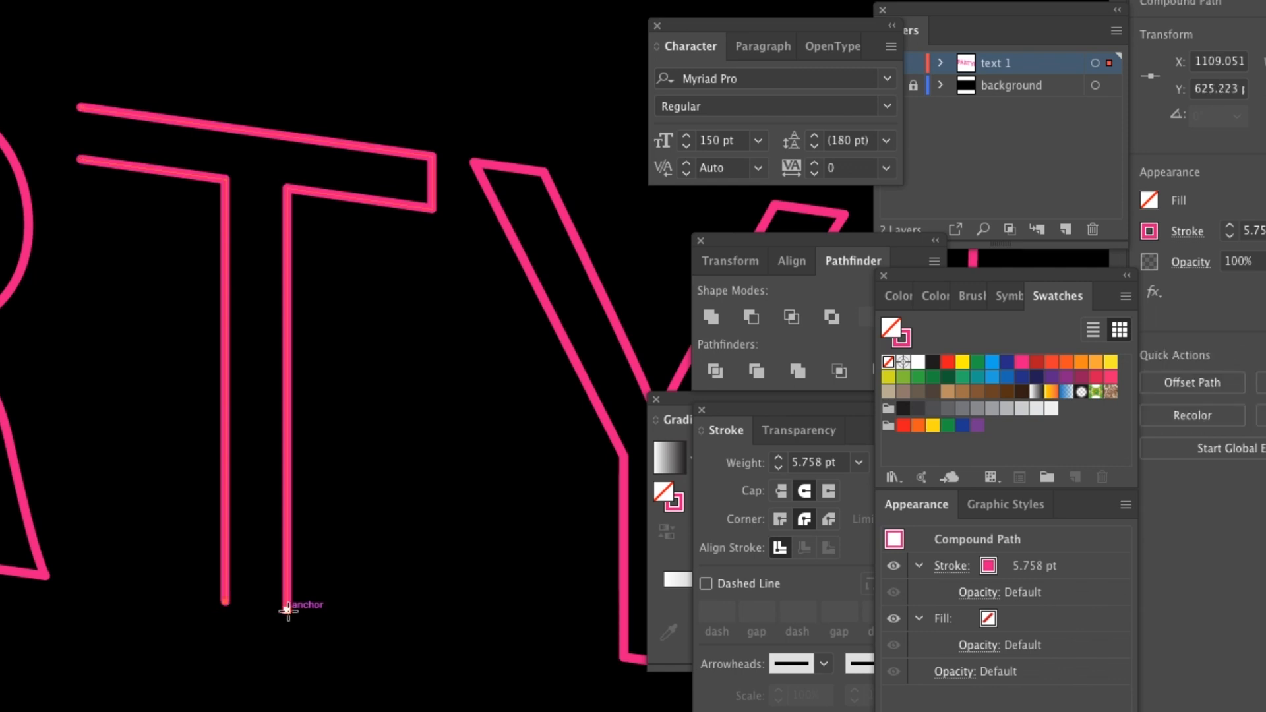
Cut the Y's outline at both bottom corners of its stem and delete the short bottom edge.
scroll(288, 610, "right", 5)
scroll(289, 610, "down", 1)
scroll(288, 612, "right", 2)
scroll(288, 611, "up", 1)
left_click(338, 617)
left_click(400, 624)
key("Delete")
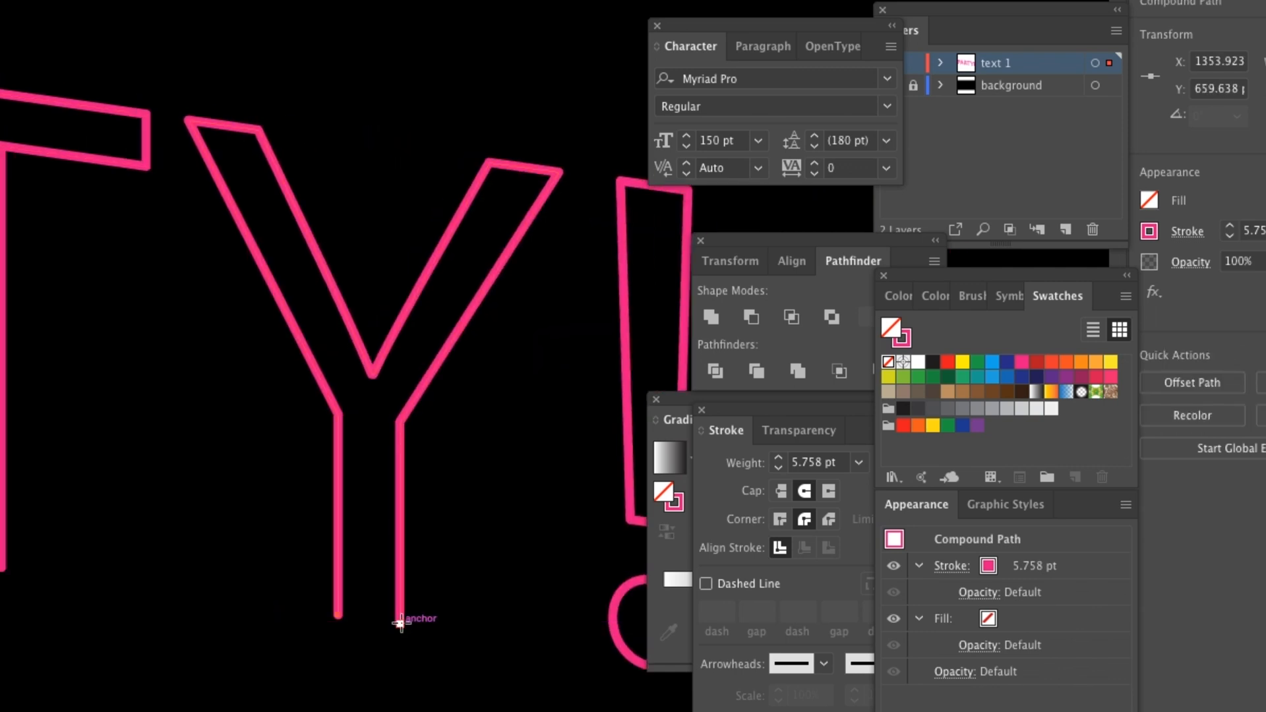
Cut the exclamation mark's bar at both top corners and delete the short top edge.
scroll(401, 623, "right", 4)
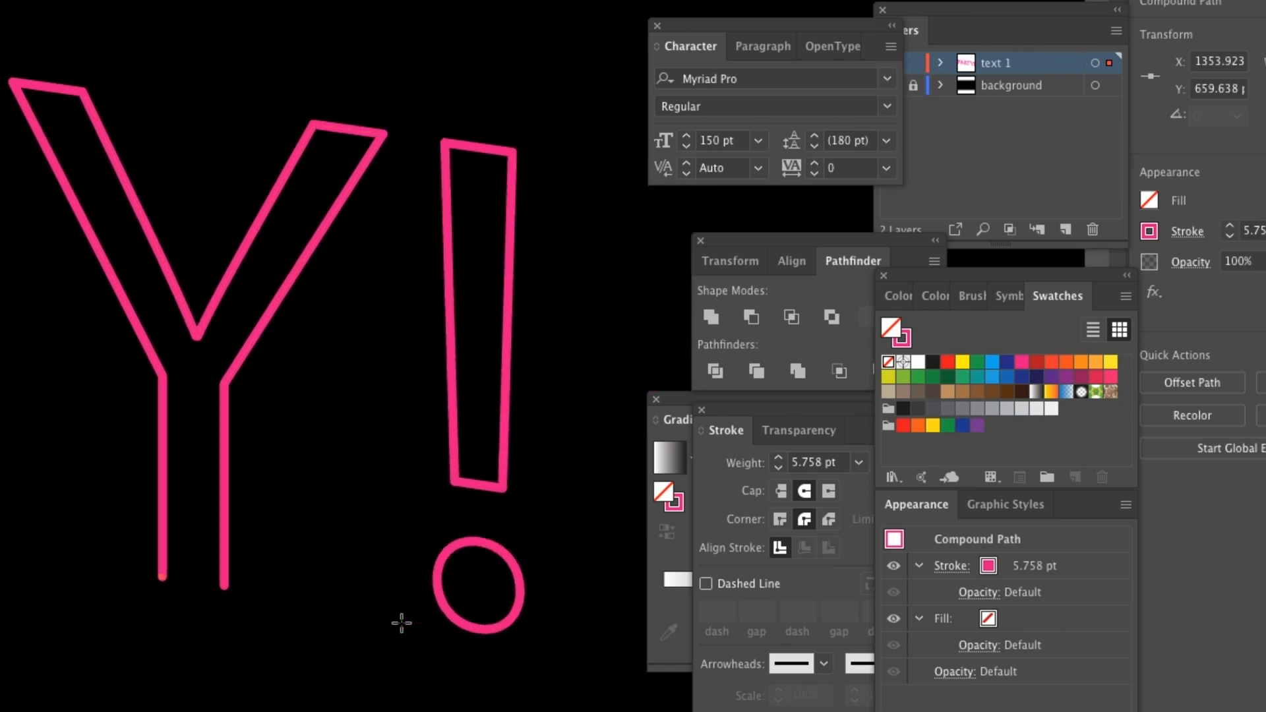
scroll(401, 623, "down", 1)
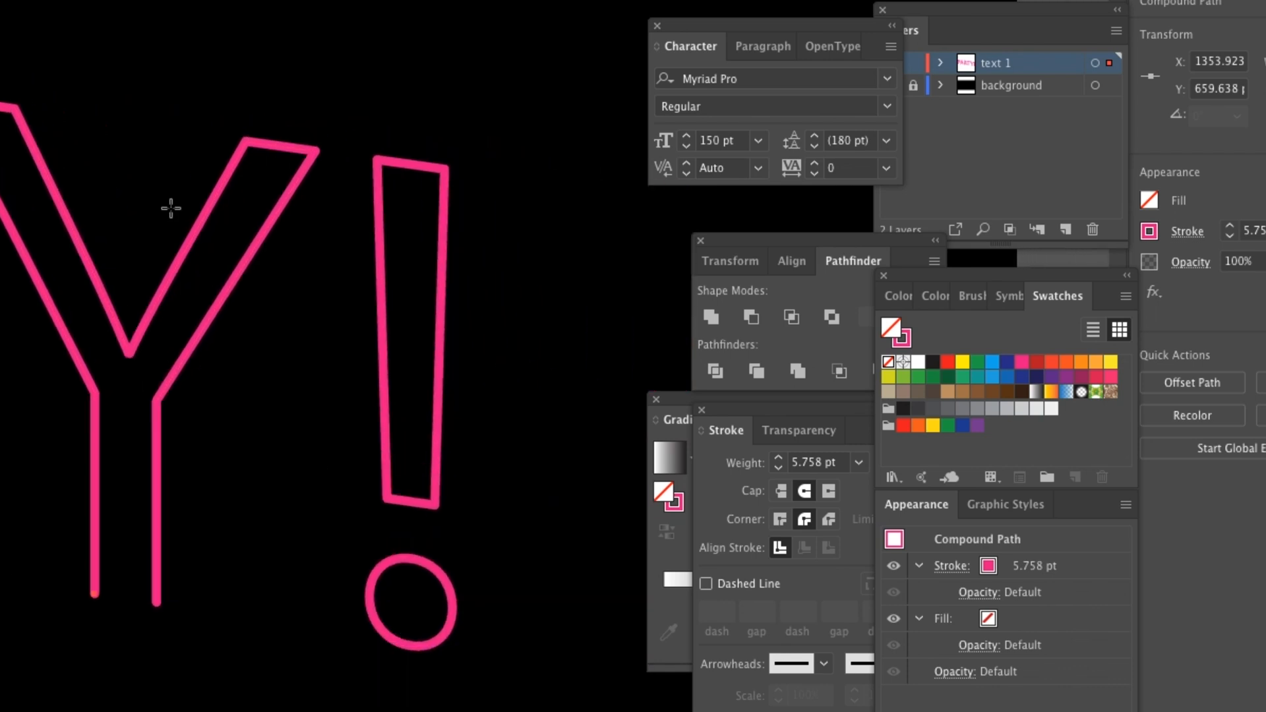
left_click(377, 159)
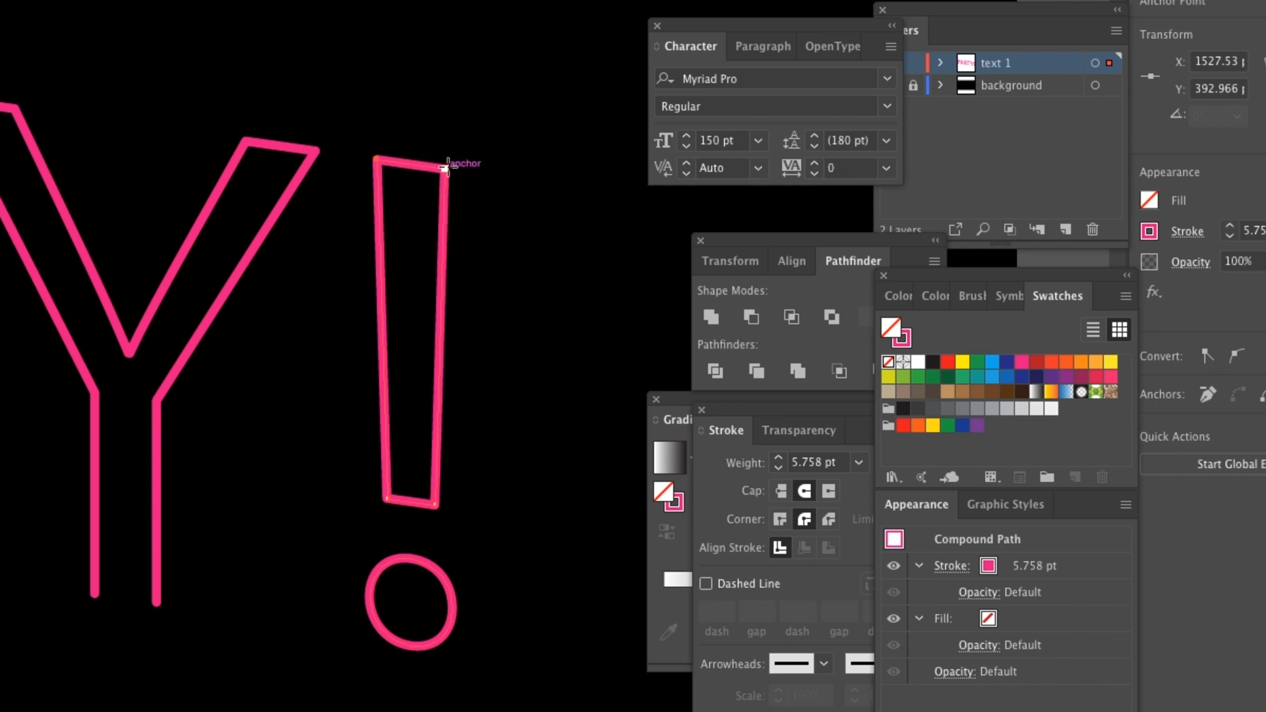
left_click(445, 166)
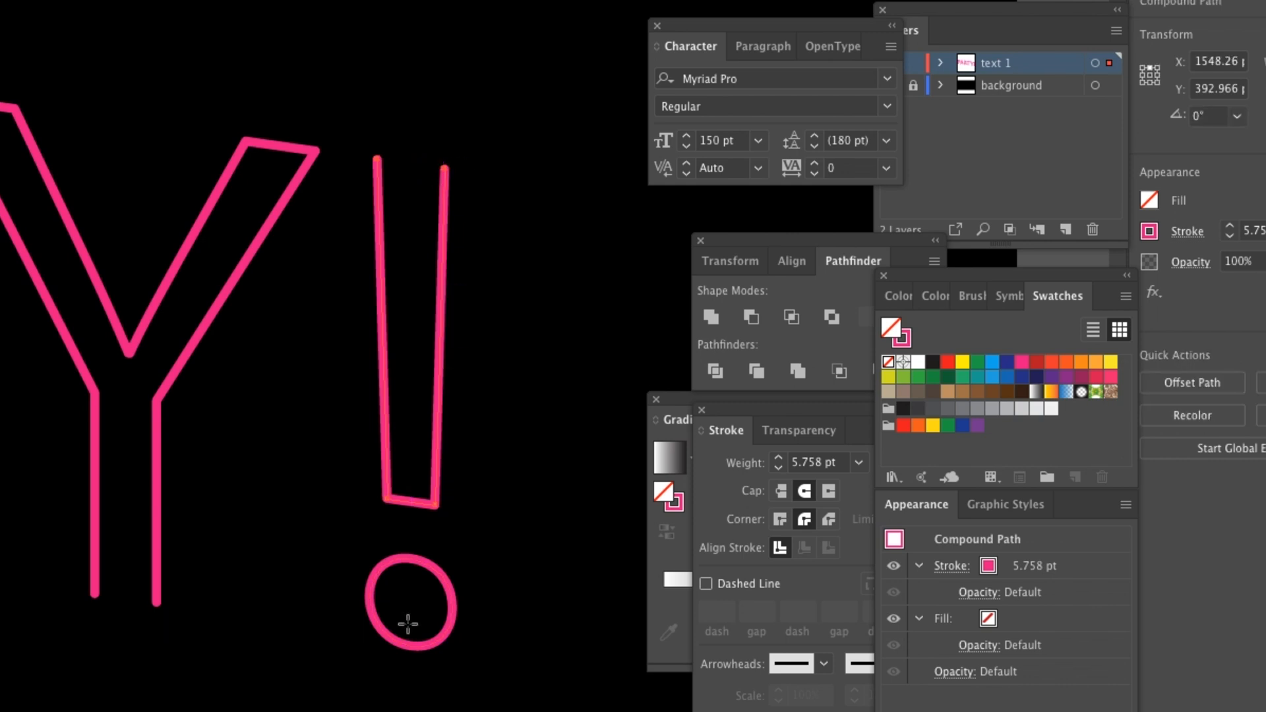
Cut the exclamation mark's dot at two points on its lower right curve and delete the segment between them.
left_click(408, 645)
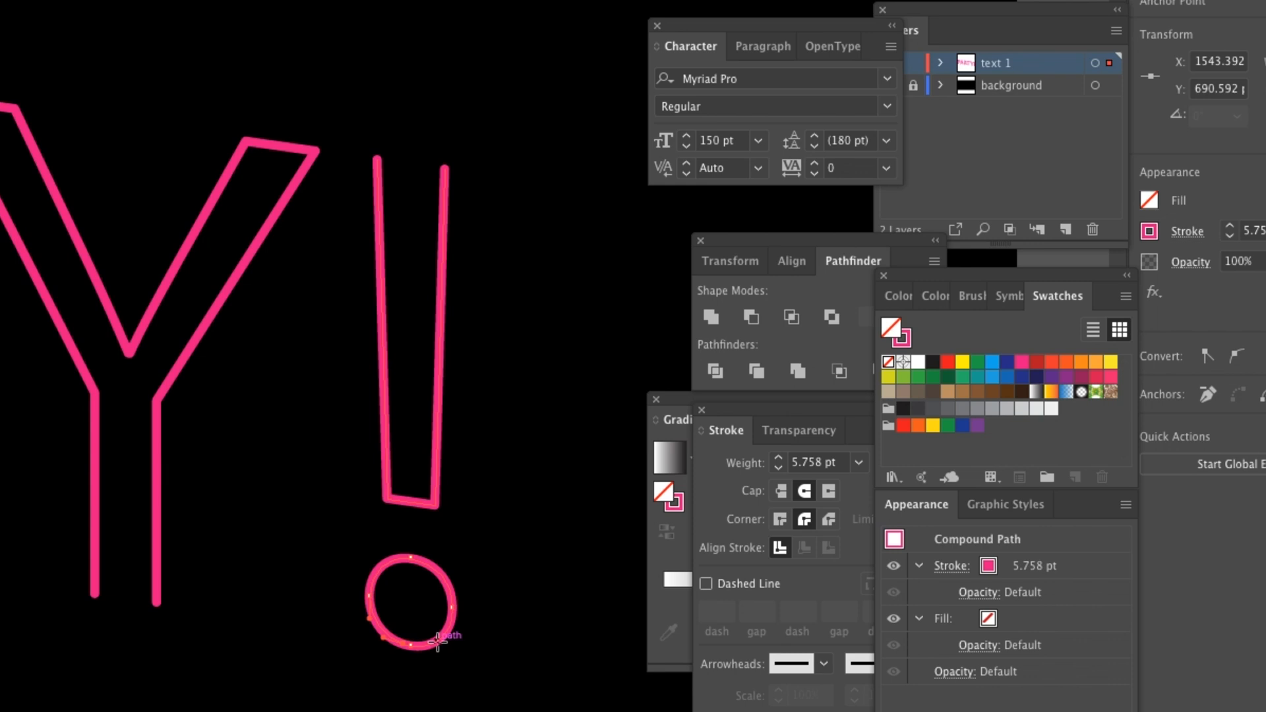
left_click(436, 641)
key("Delete")
key("Delete")
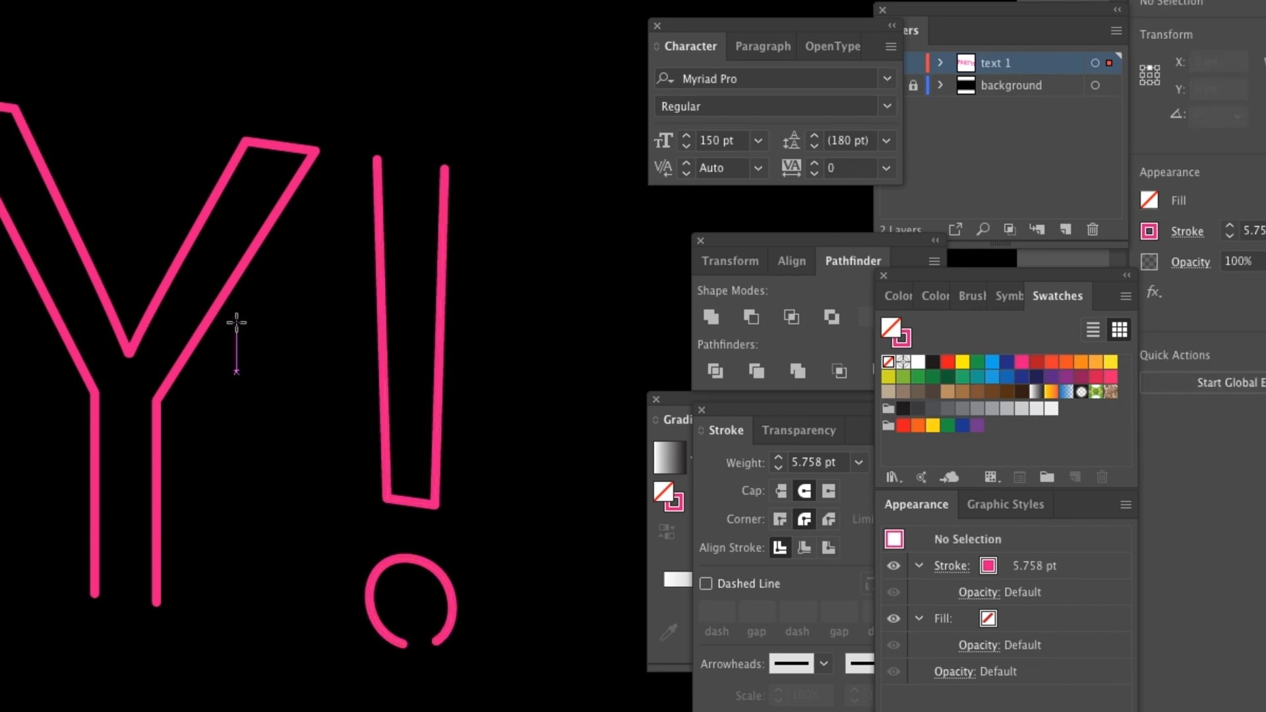
Unlock the background layer and duplicate the black rectangle directly above the original.
key("super+0")
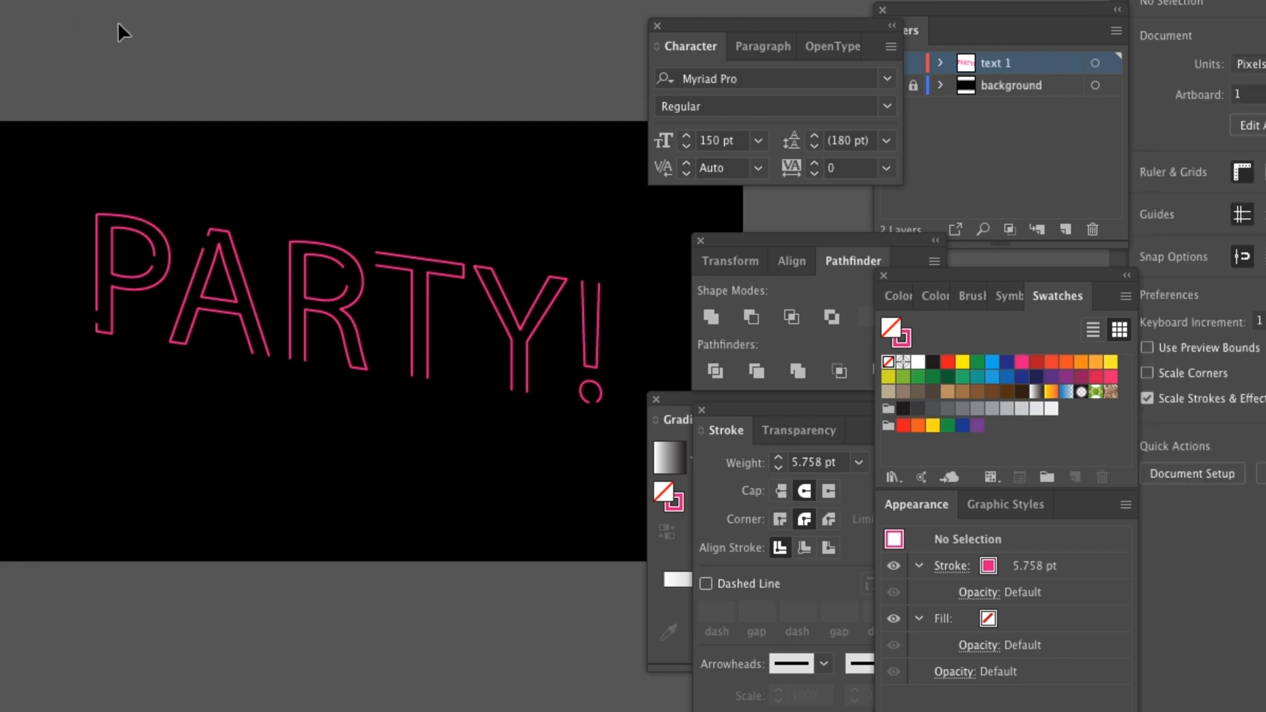
left_click(928, 115)
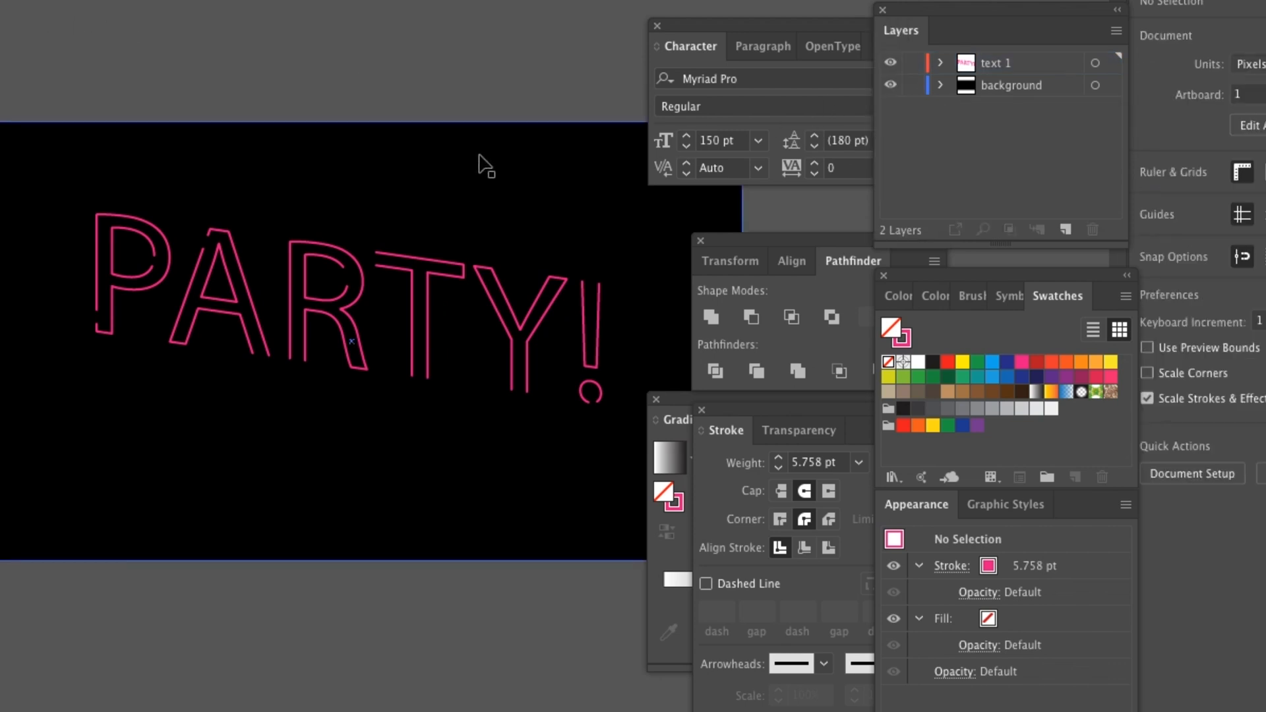
key("super+minus")
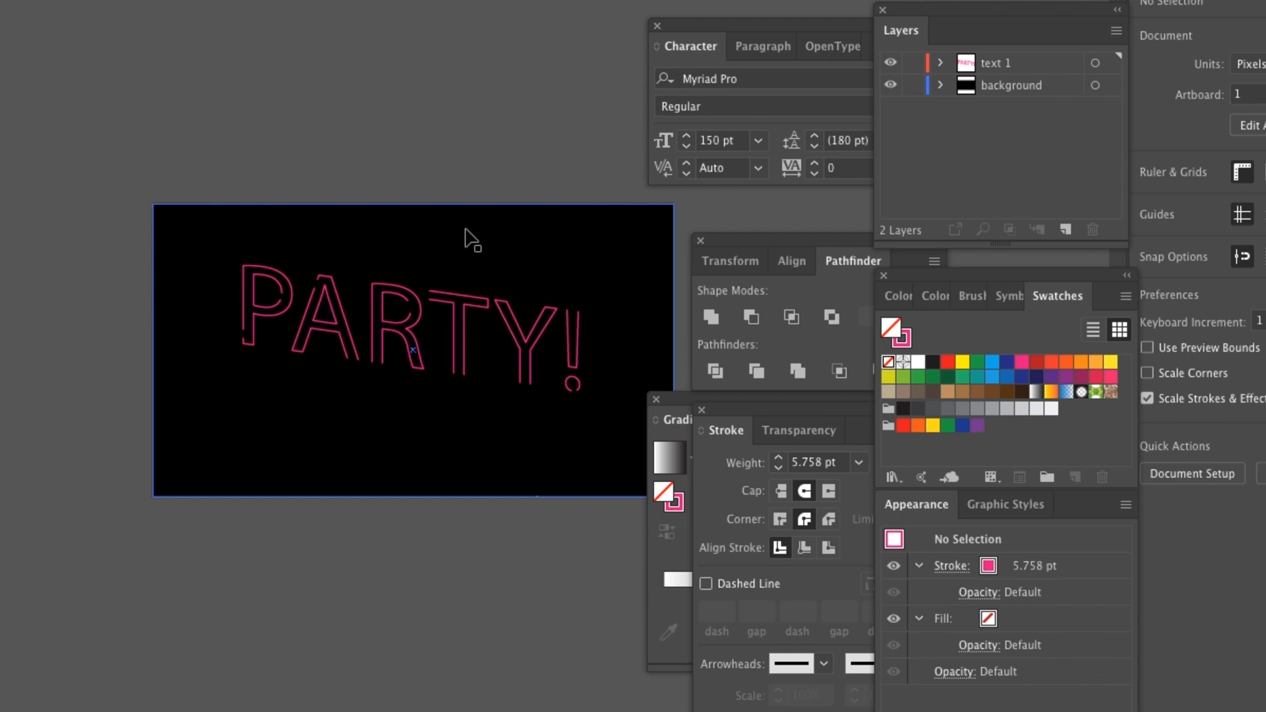
left_click_drag(461, 226, 461, 50)
scroll(462, 66, "up", 2)
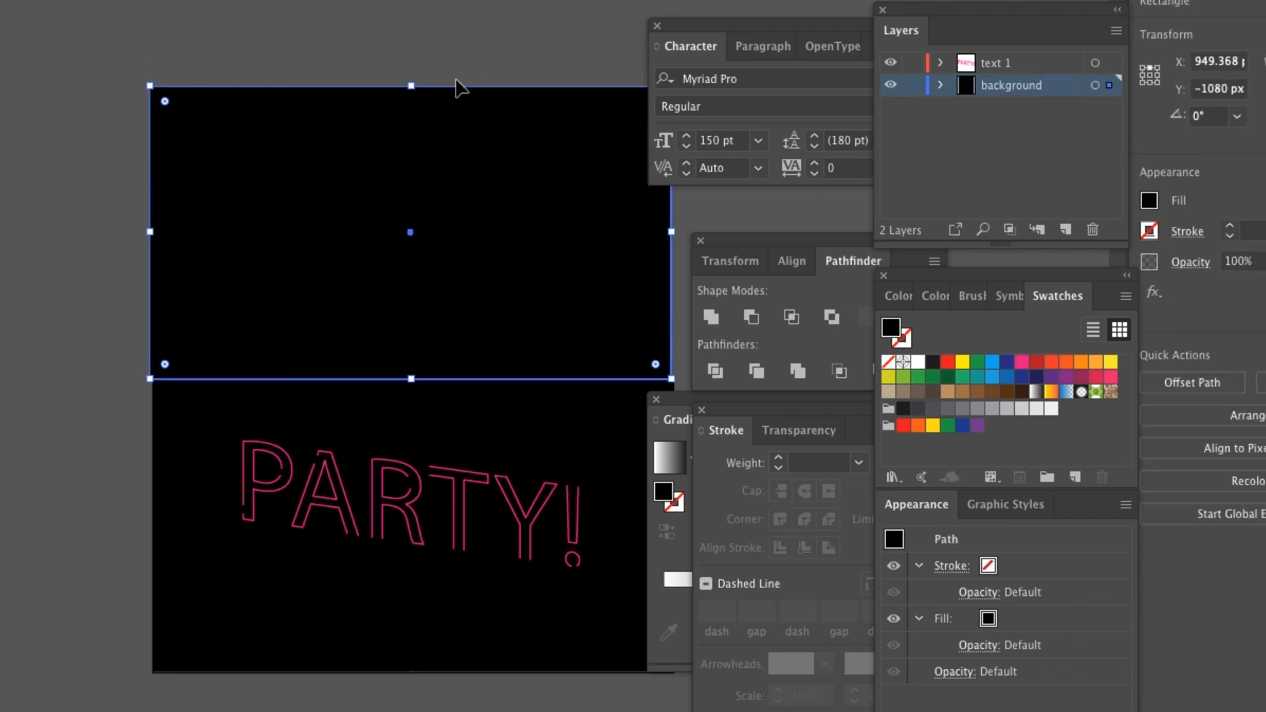
Nudge the duplicated black rectangle slightly right and stretch its top edge upward to make it taller.
scroll(456, 76, "up", 2)
key("Right")
left_click_drag(411, 157, 415, 48)
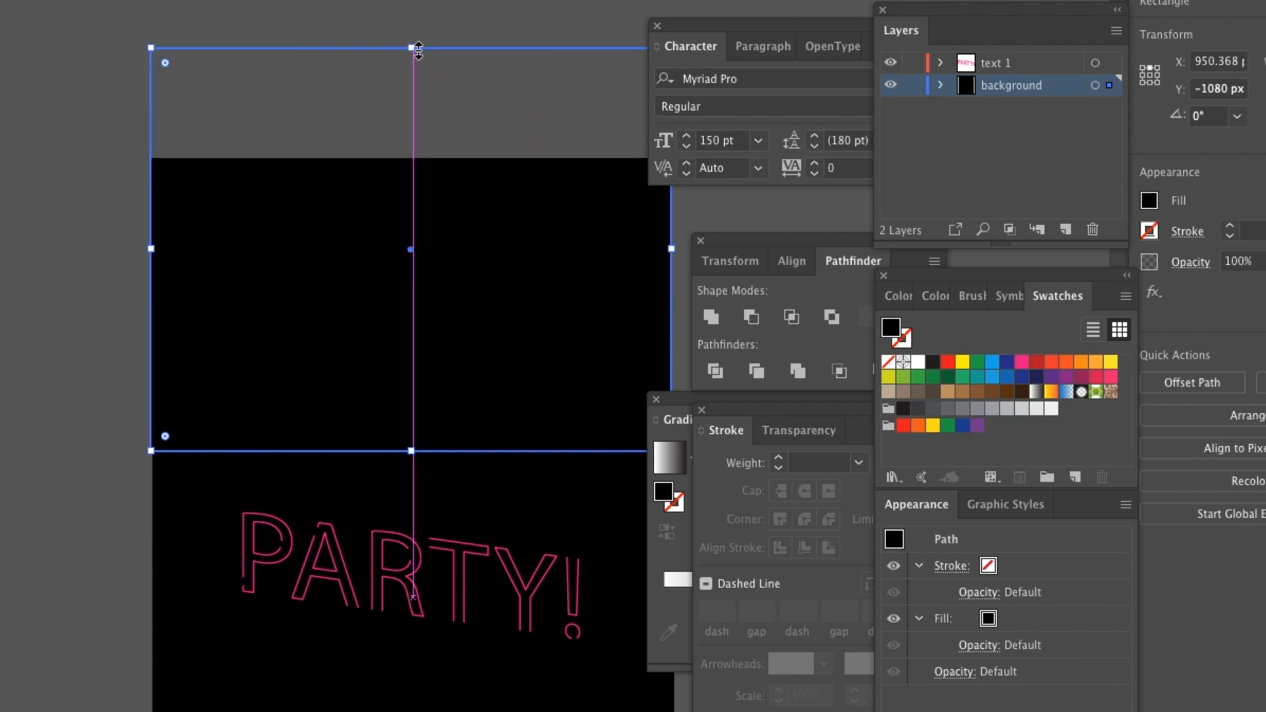
Move the upper black rectangle 9.63 px horizontally to line it up with the original background's side edges.
left_click(109, 189)
scroll(107, 190, "down", 12)
scroll(107, 189, "up", 13)
left_click(376, 360)
mouse_move(376, 360)
left_mouse_down()
mouse_move(387, 356)
mouse_move(376, 356)
left_mouse_up()
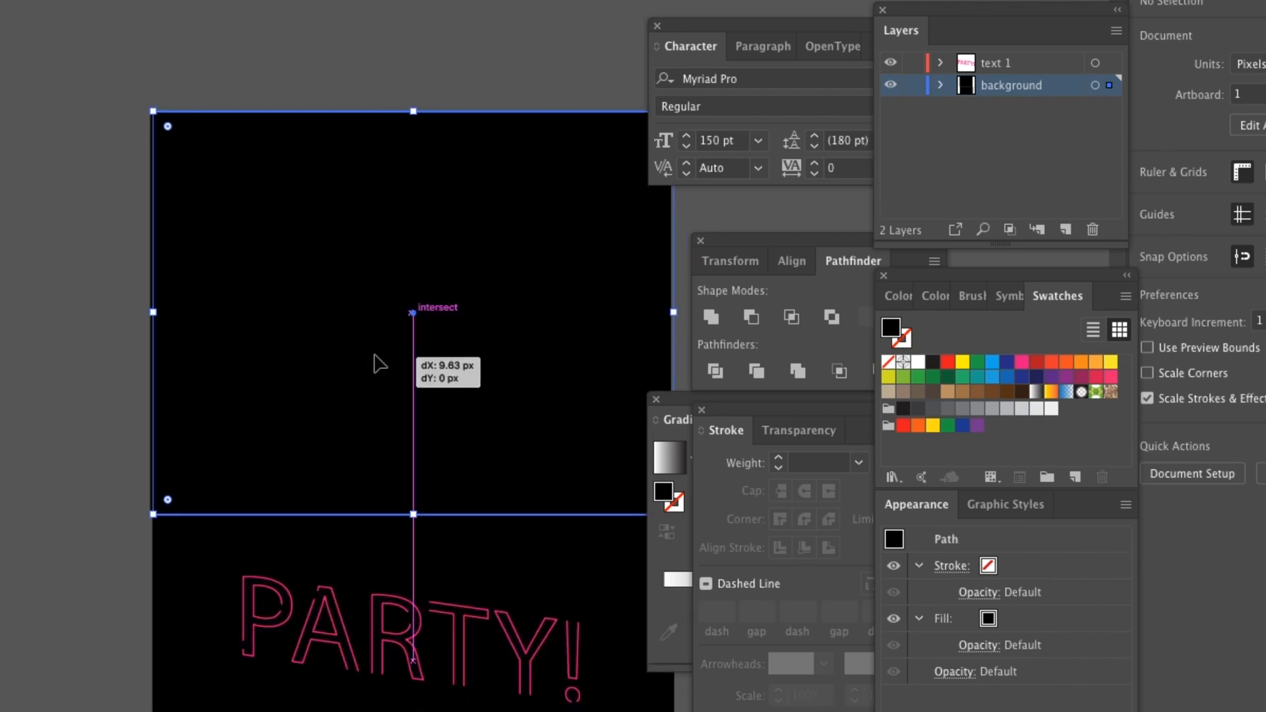
left_click(86, 386)
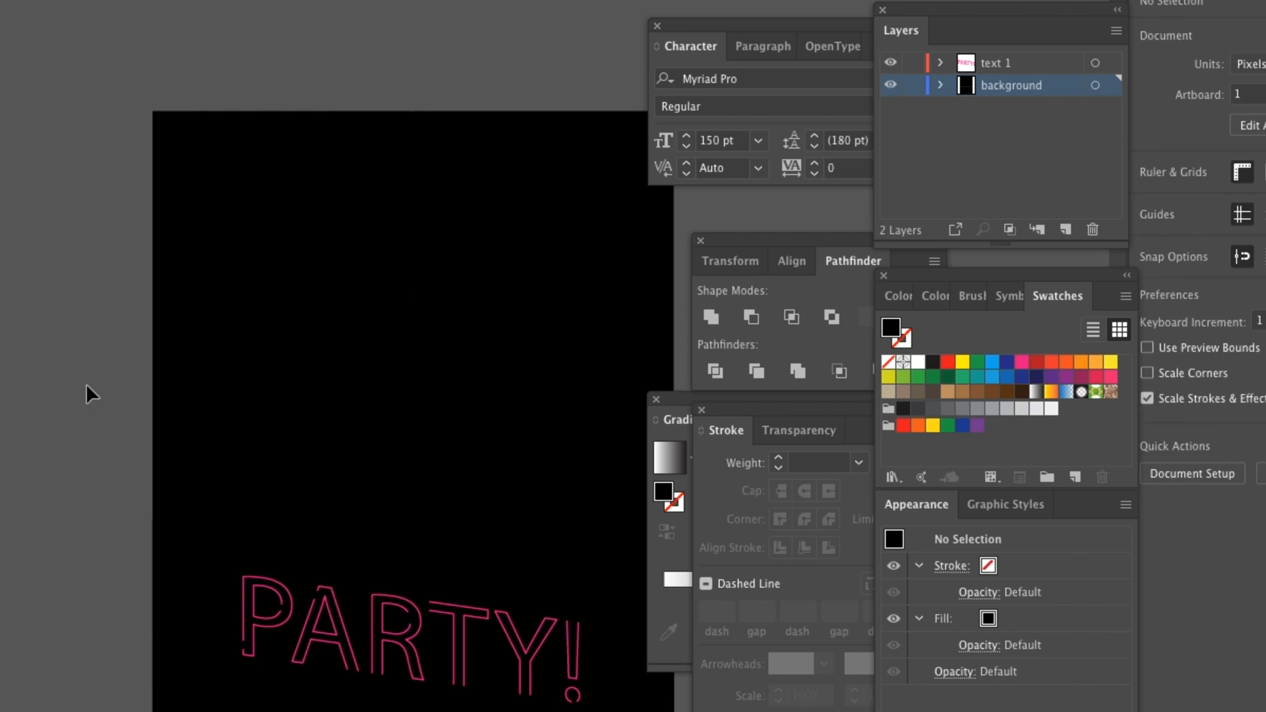
scroll(87, 387, "down", 3)
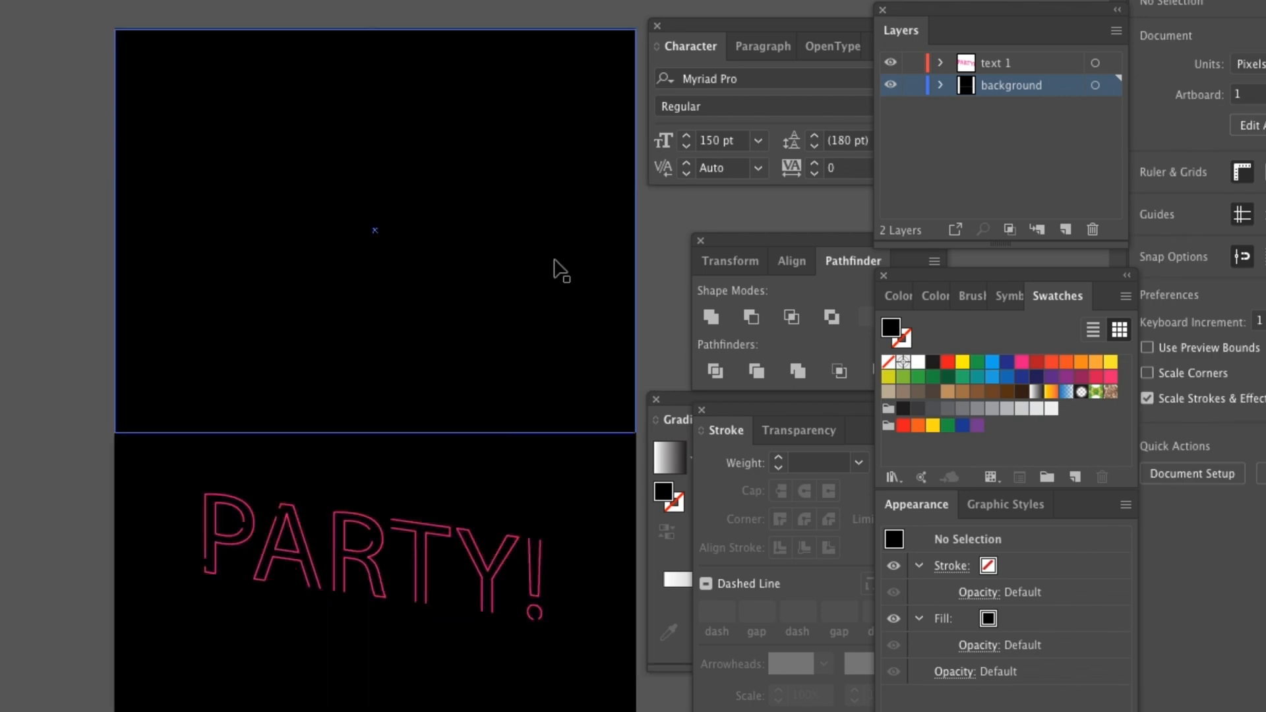
Lock the background layer and look over the full extended black area.
left_click(913, 85)
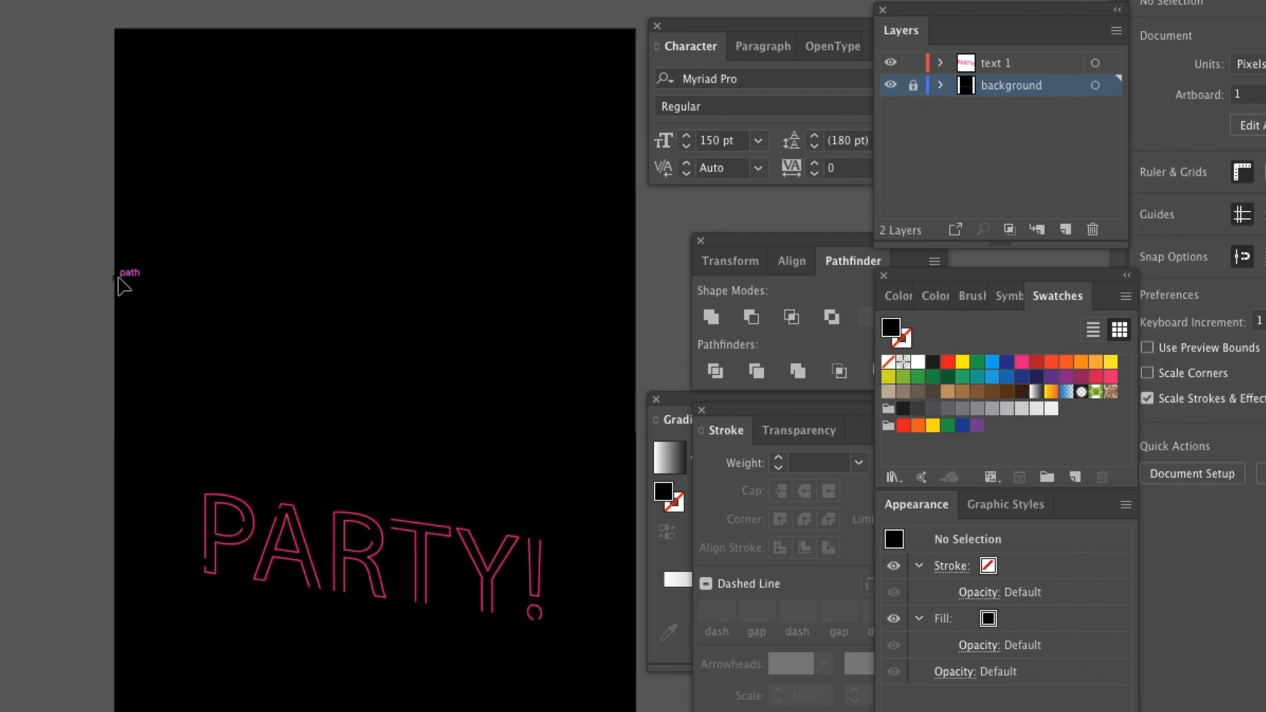
scroll(93, 279, "down", 15)
scroll(94, 280, "up", 13)
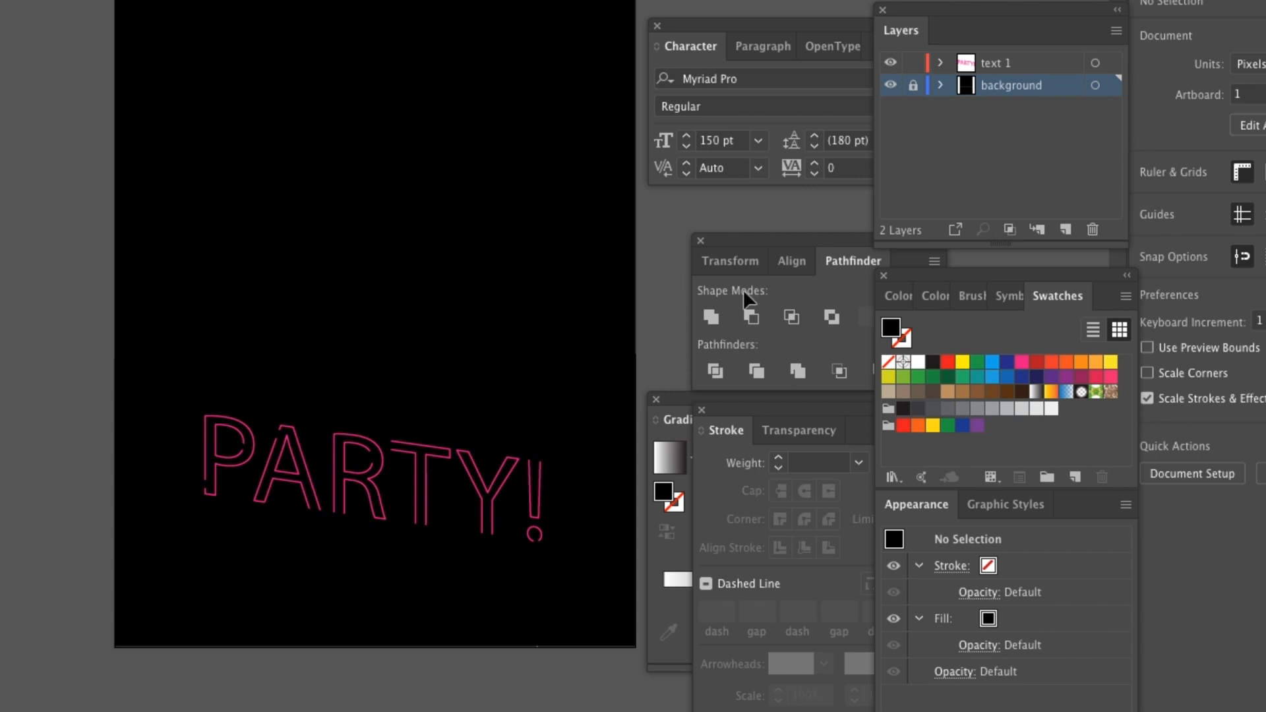
Create a new layer above the text 1 layer and name it text 2.
left_click(1017, 63)
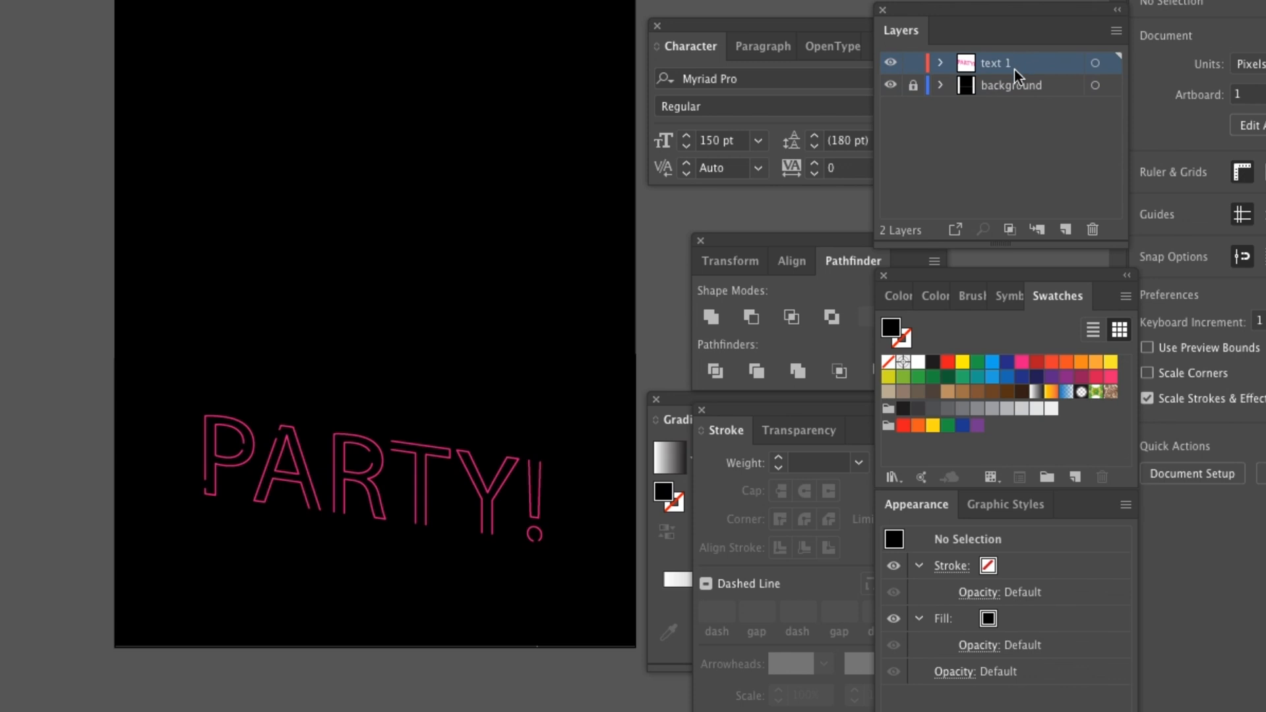
left_click(1064, 226)
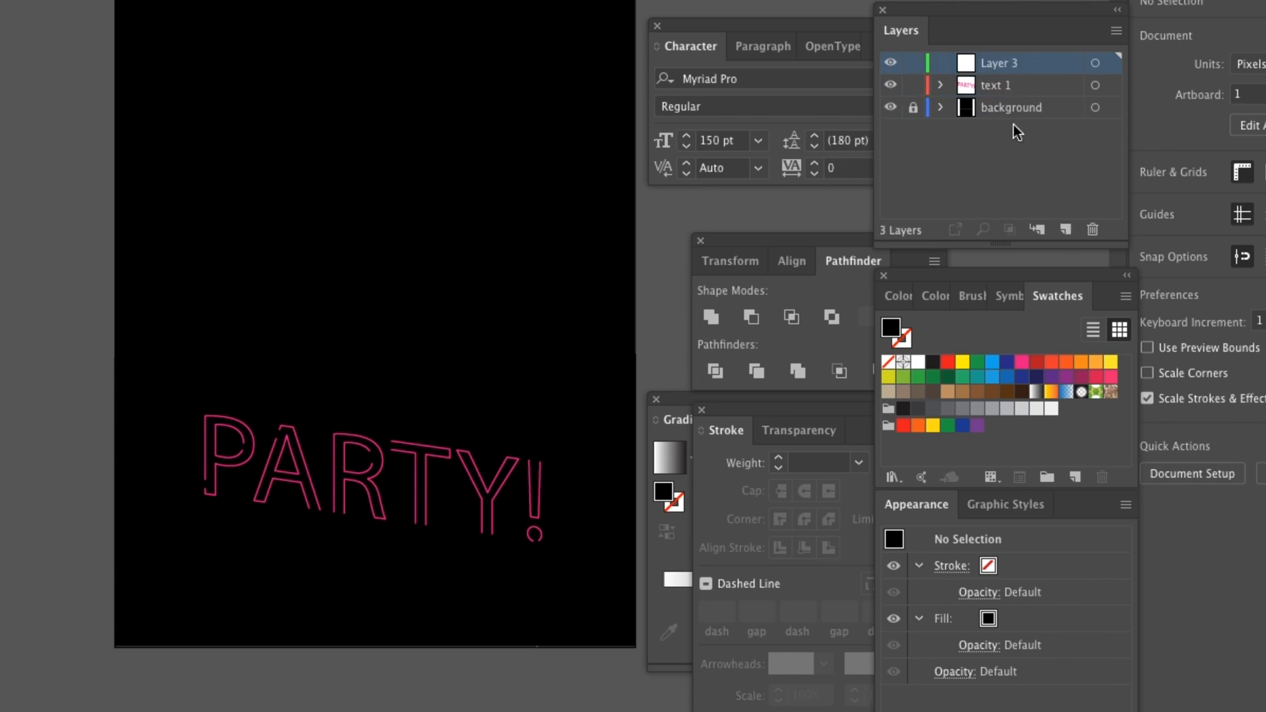
double_click(1009, 60)
type("tex")
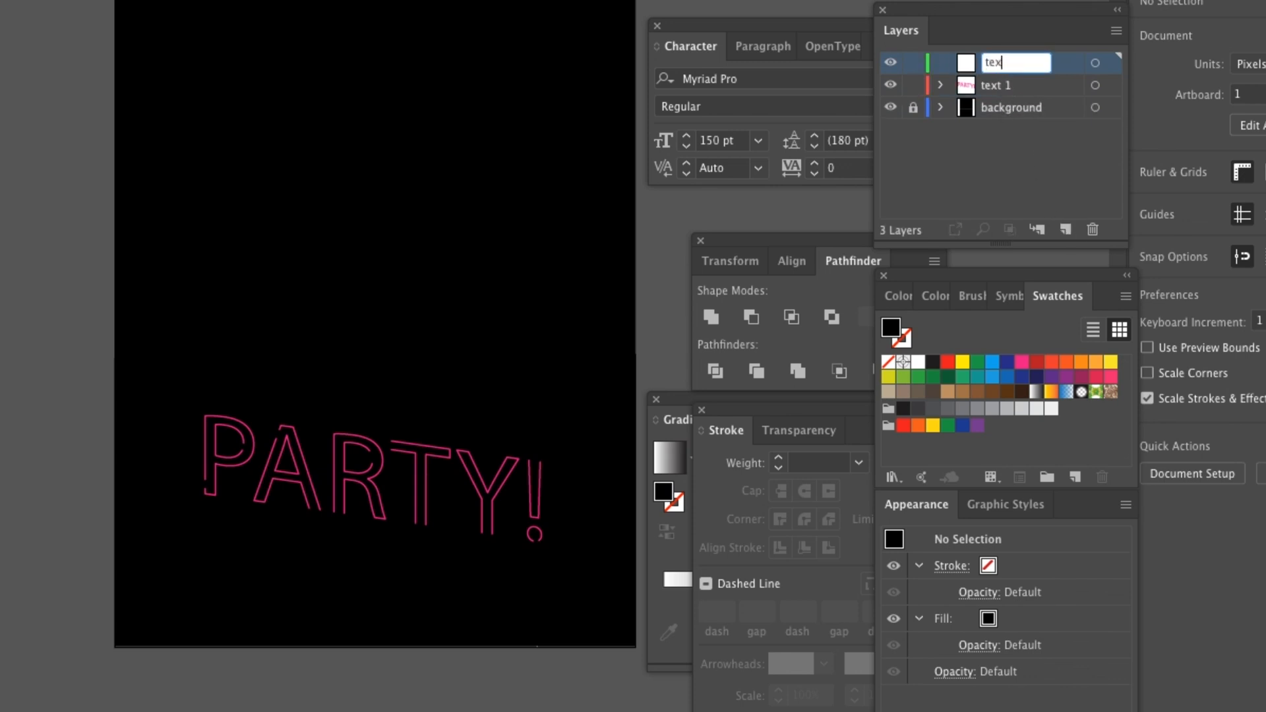
type("t 2")
key("Return")
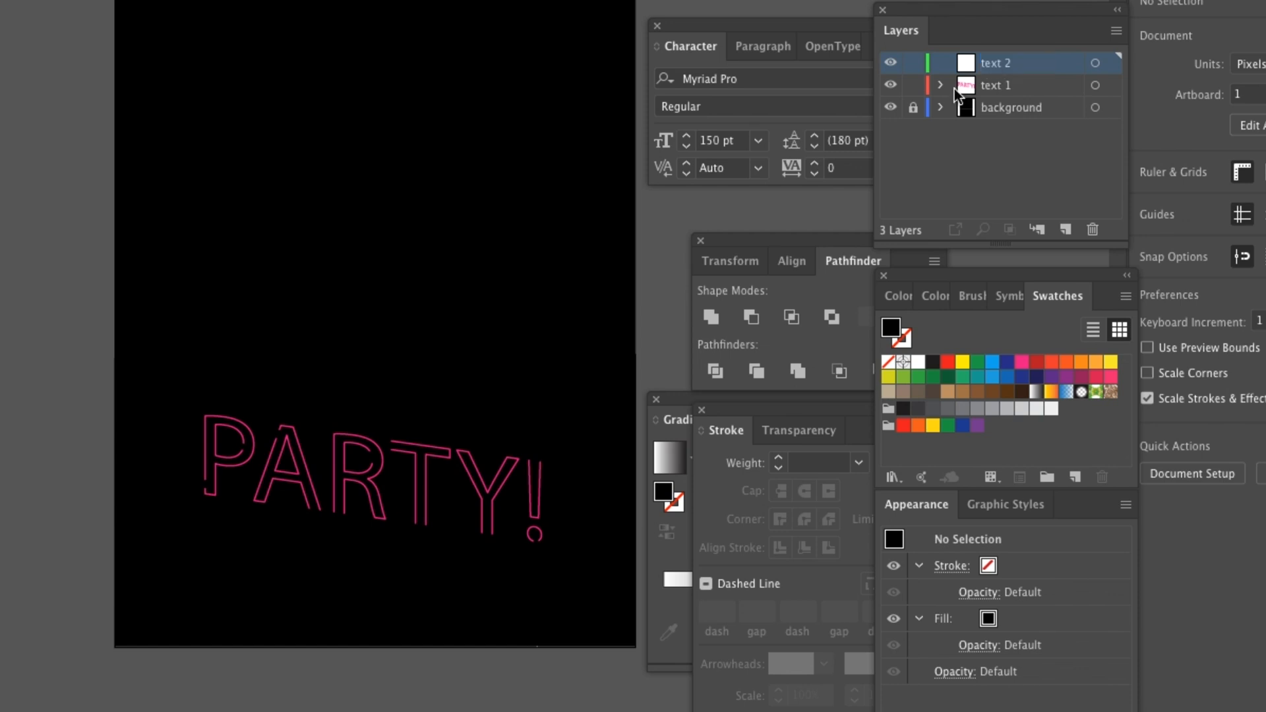
Copy the PARTY! group from the text 1 layer into the text 2 layer and place the copy just above the original.
left_click(429, 488)
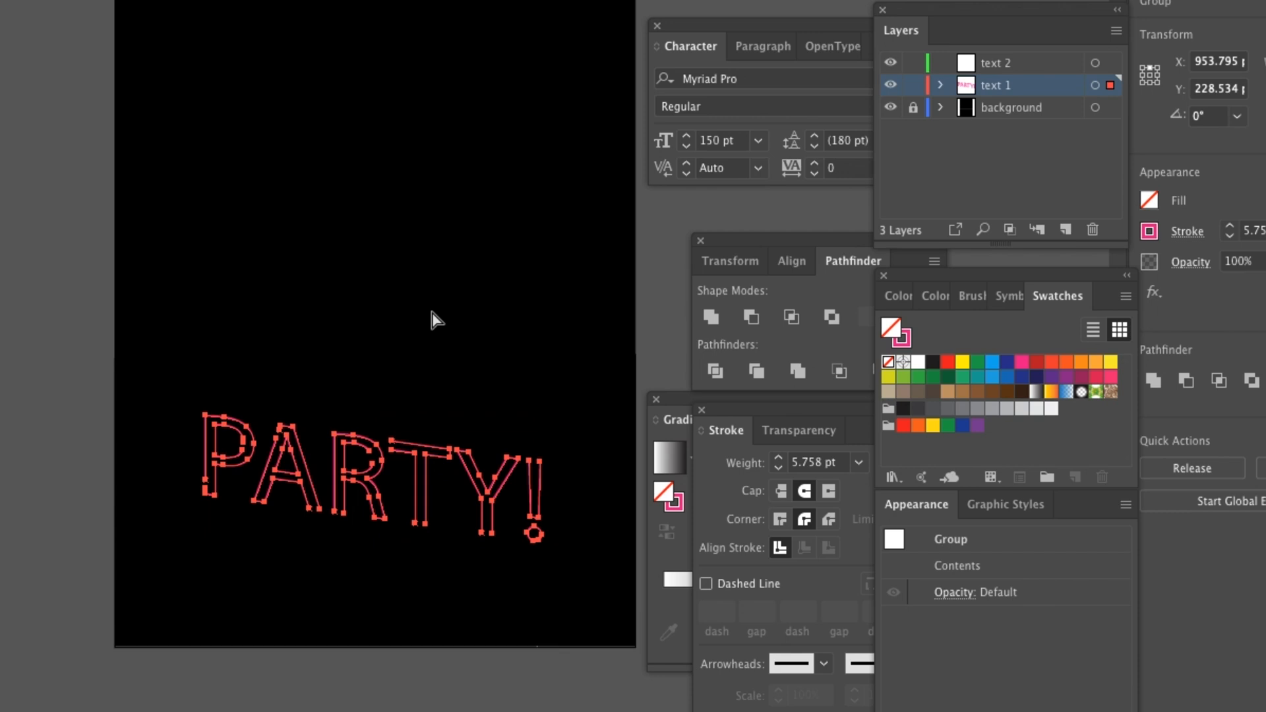
left_click(1012, 62)
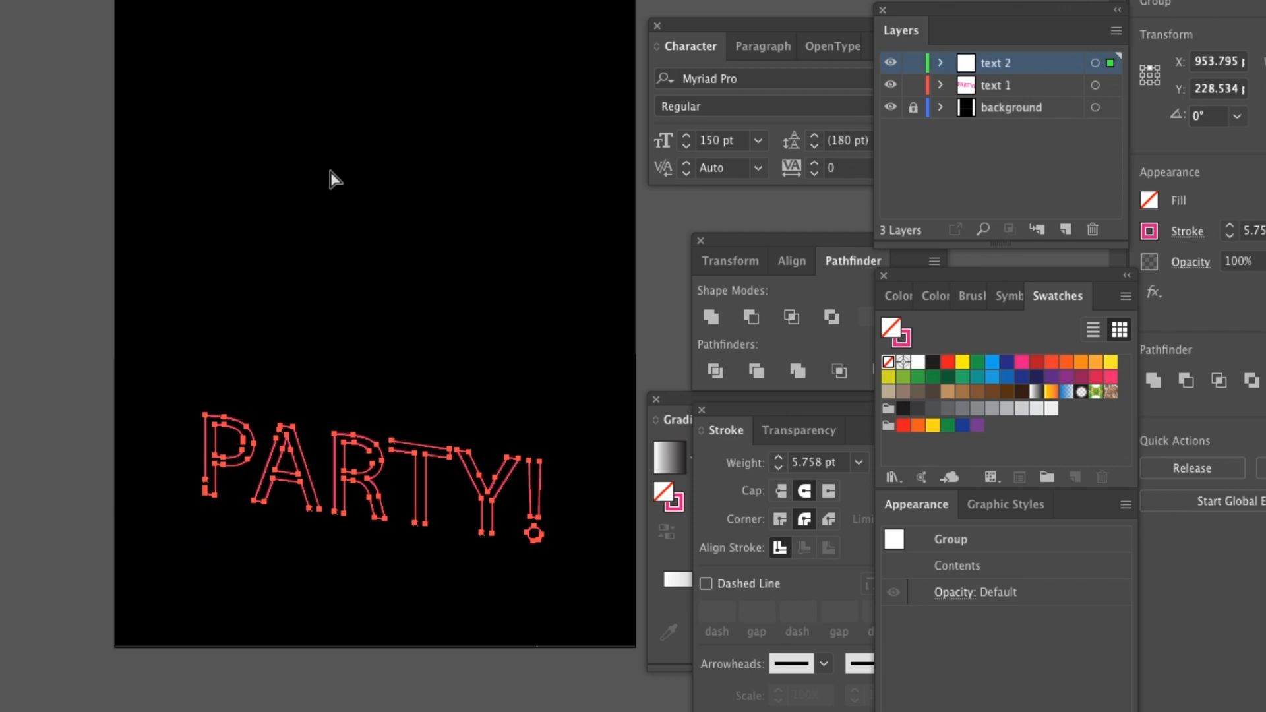
key("ctrl+v")
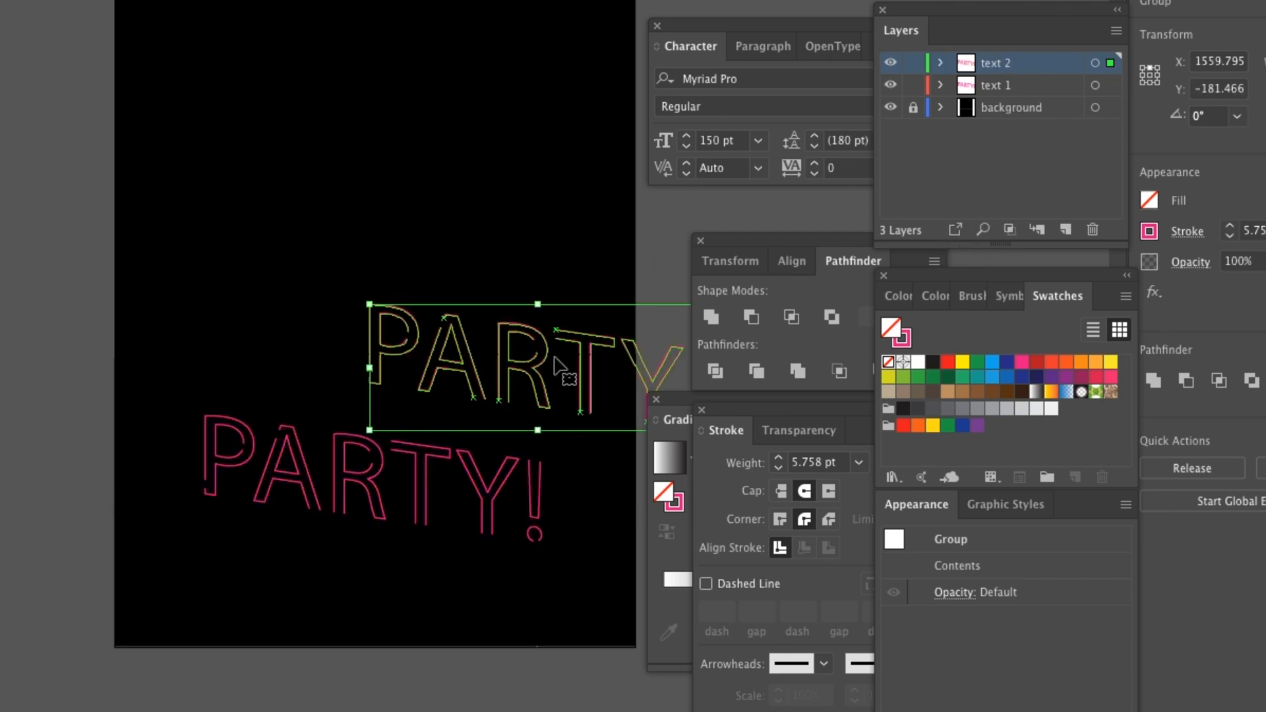
left_click_drag(496, 374, 364, 372)
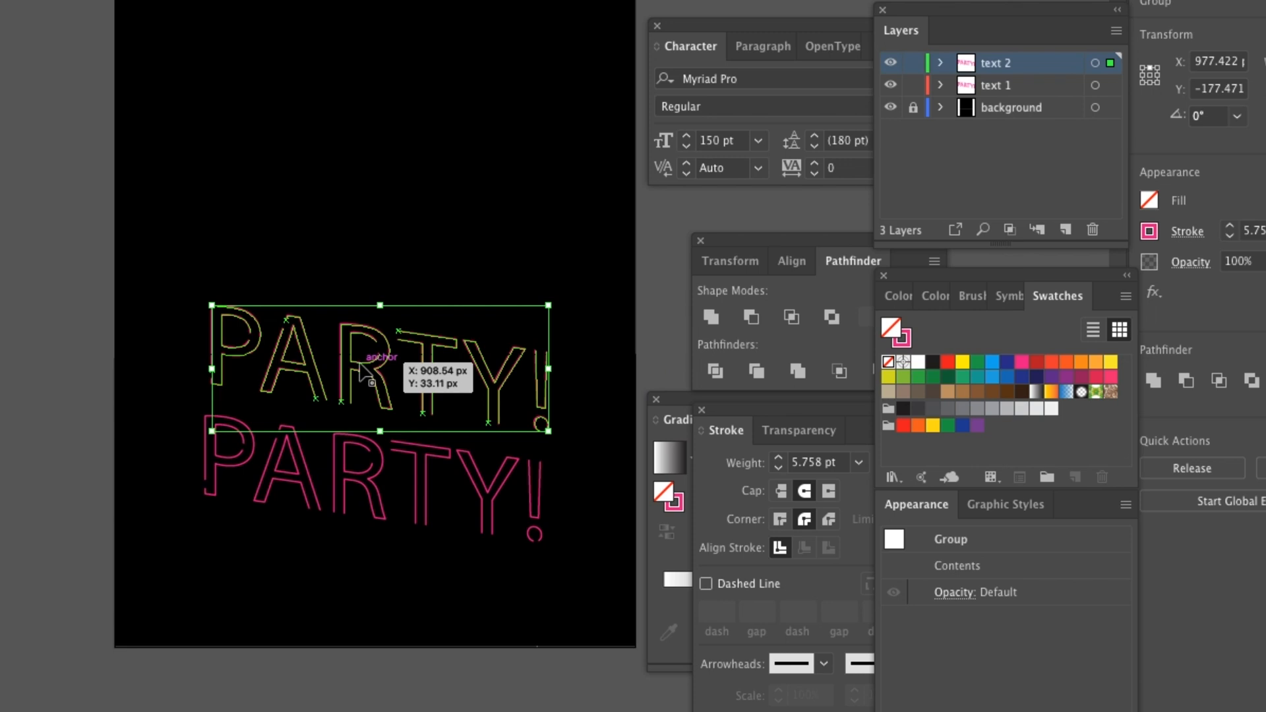
Nudge the PARTY! copy on the text 2 layer 40 px down and 20 px left to align it above the original.
key("shift+Down")
key("shift+Down")
key("shift+Down")
key("shift+Down")
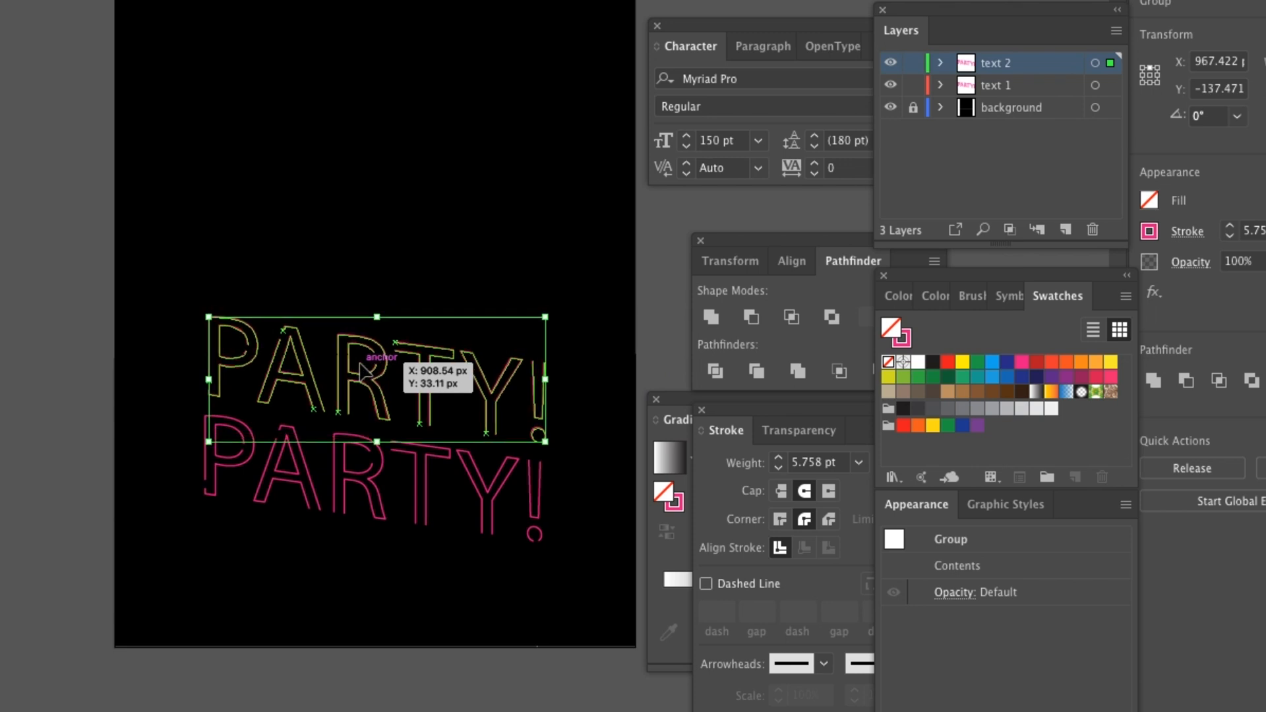
key("shift+Left")
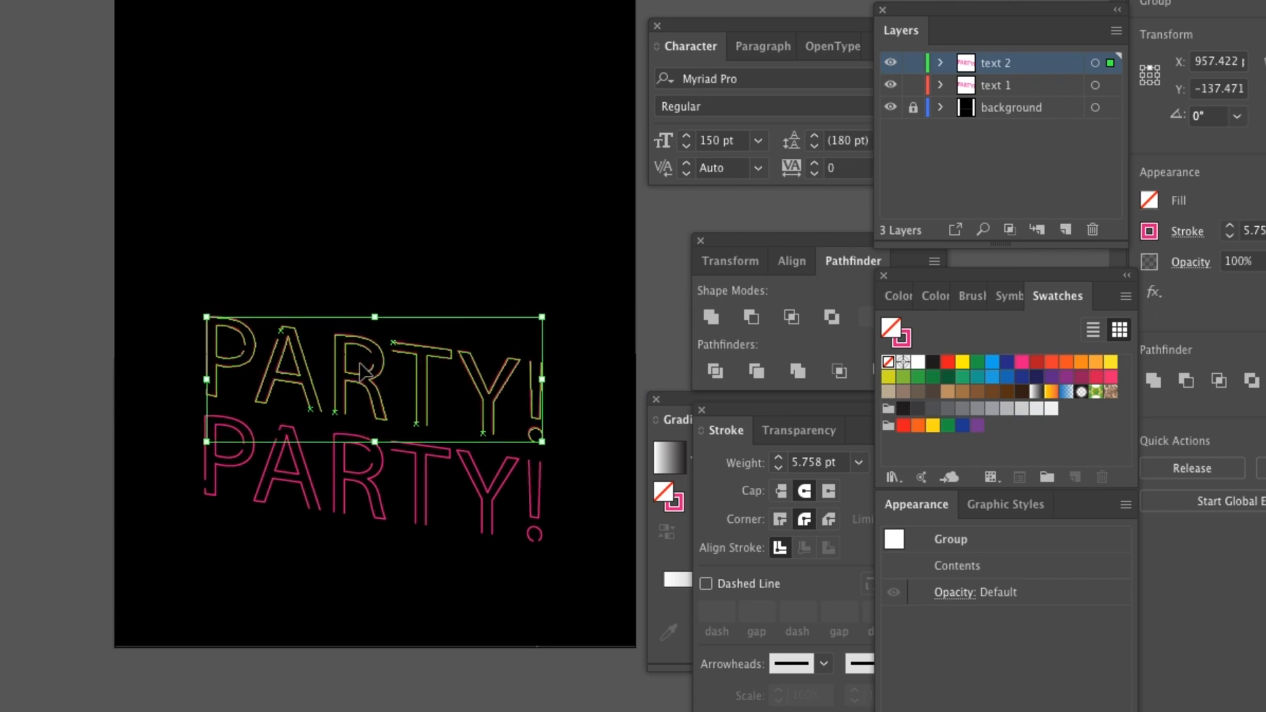
left_click(50, 362)
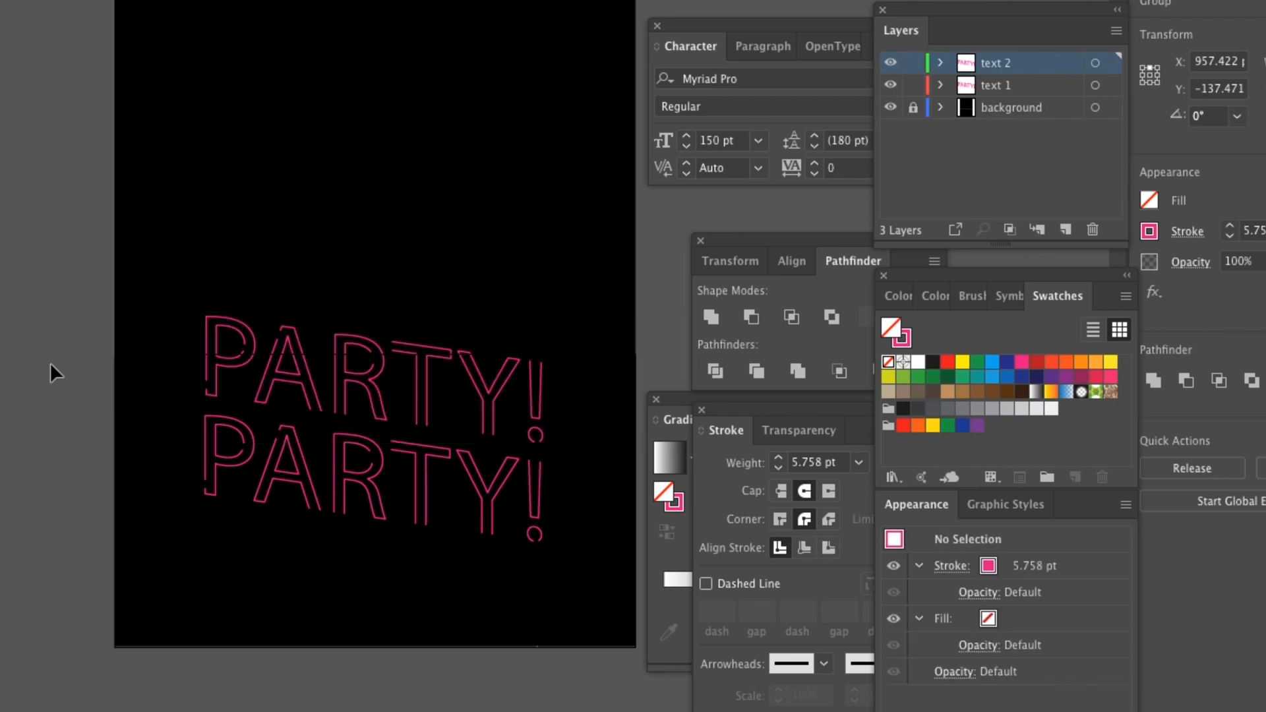
Create a new layer above the text 2 layer and name it text 3.
left_click(1072, 228)
double_click(1009, 66)
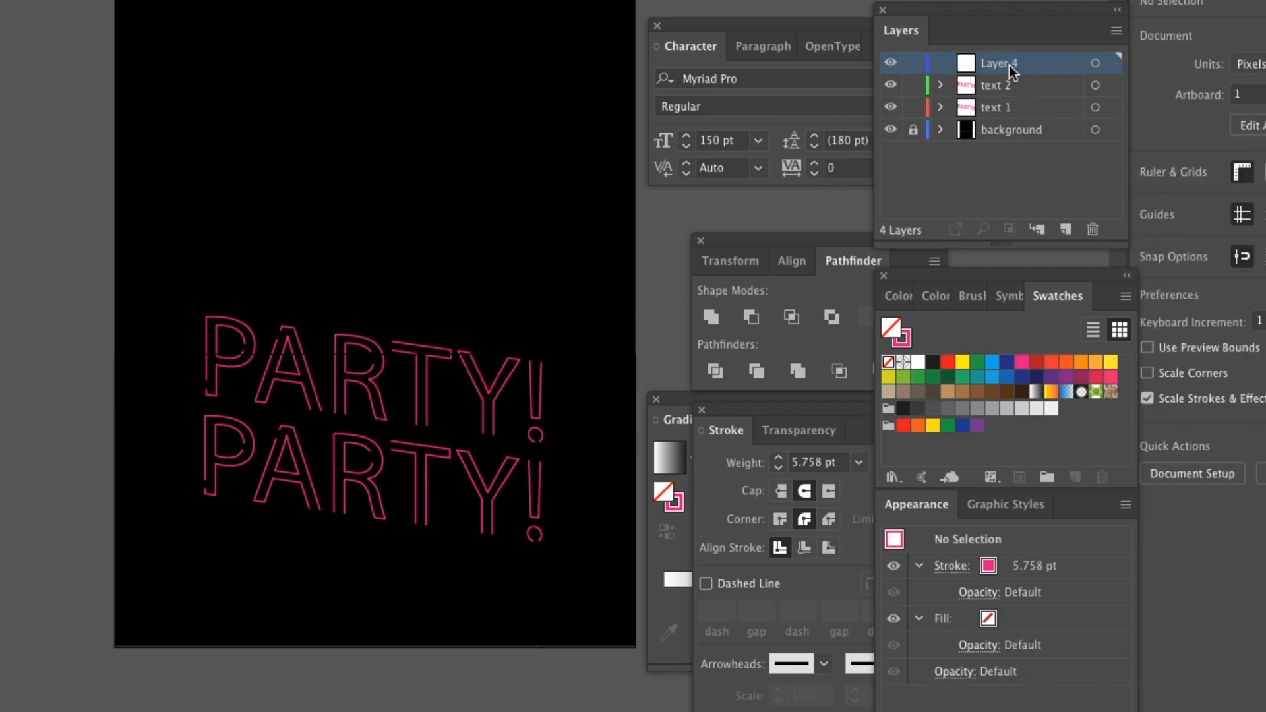
type("te")
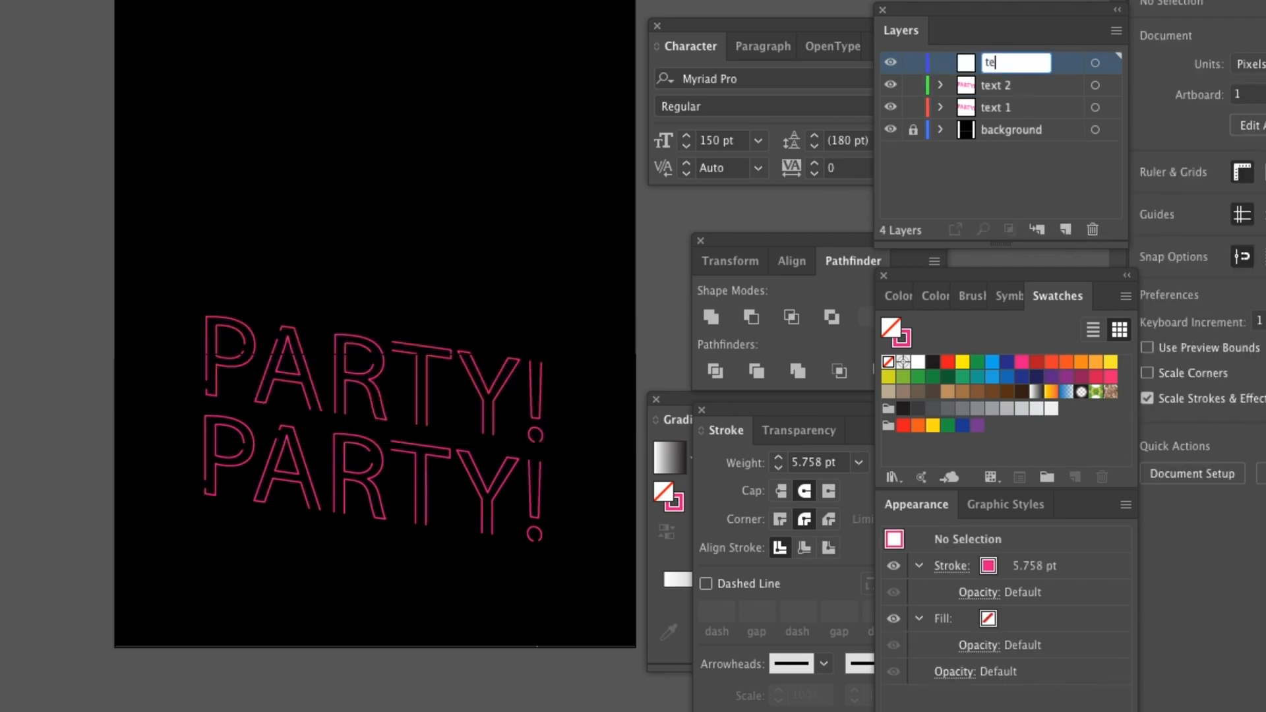
key("Return")
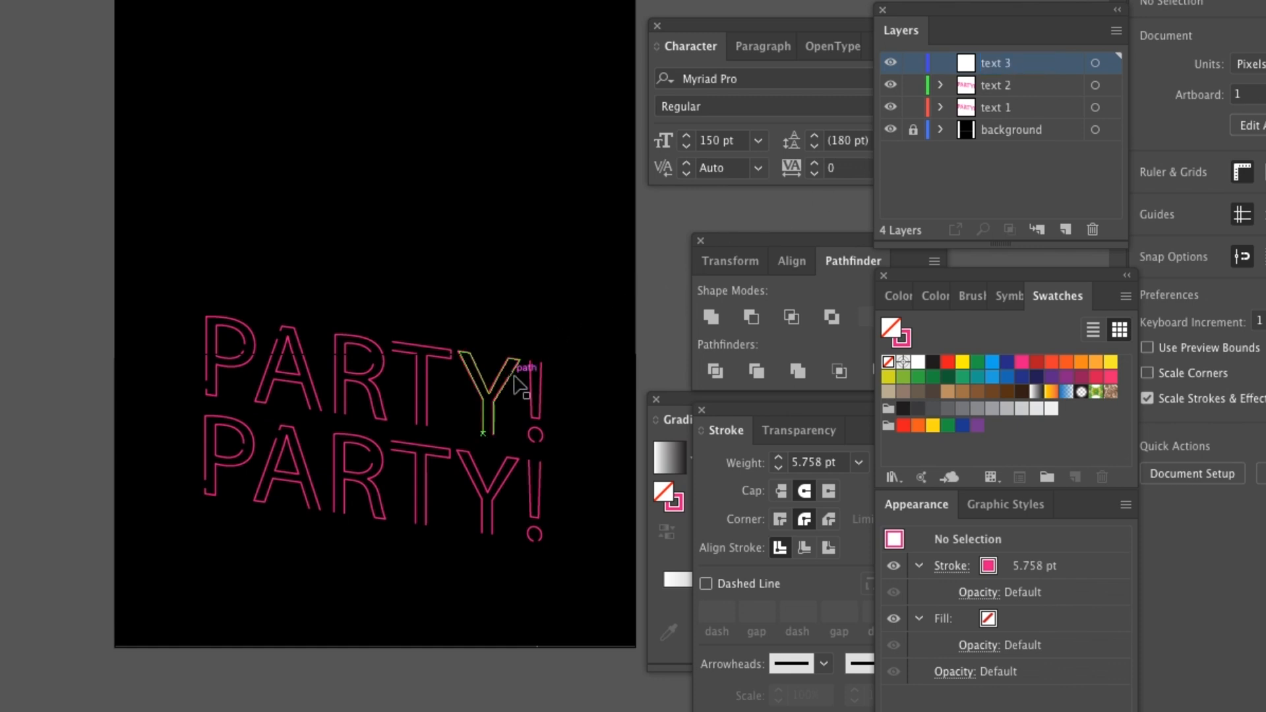
Copy the PARTY! group from the text 2 layer into the text 3 layer and place the copy directly above it.
left_click(521, 376)
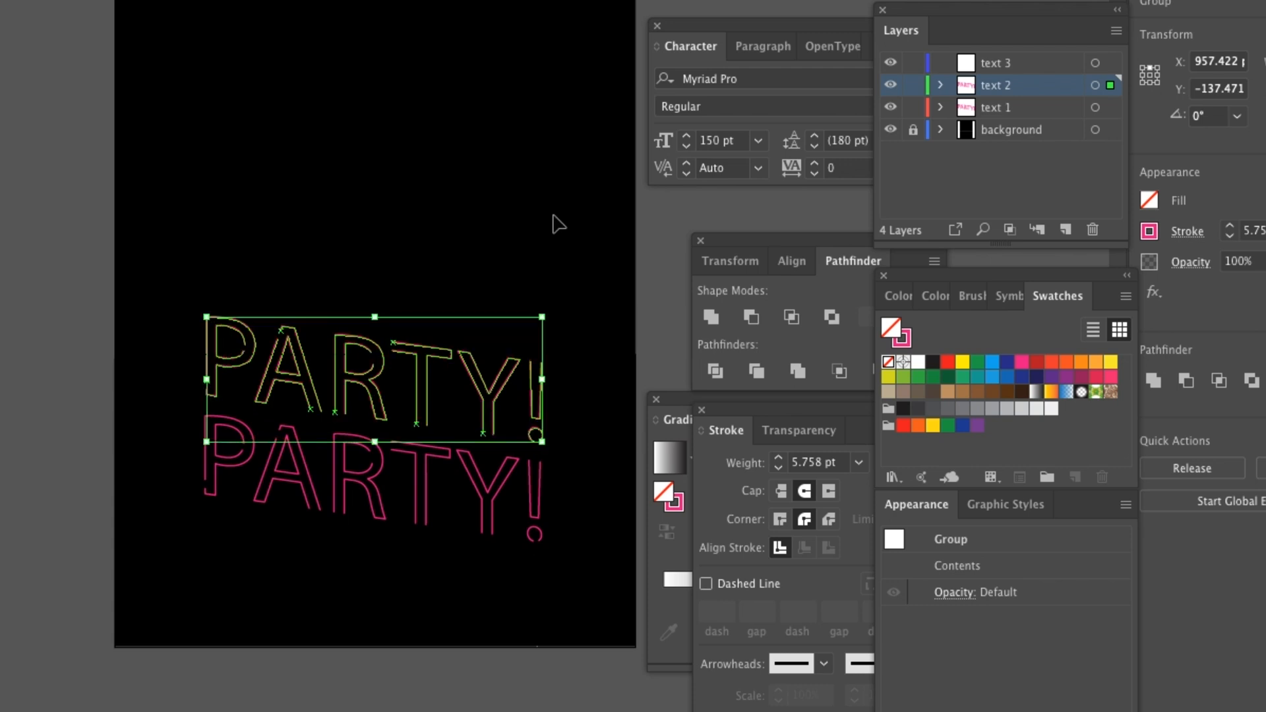
left_click(1001, 63)
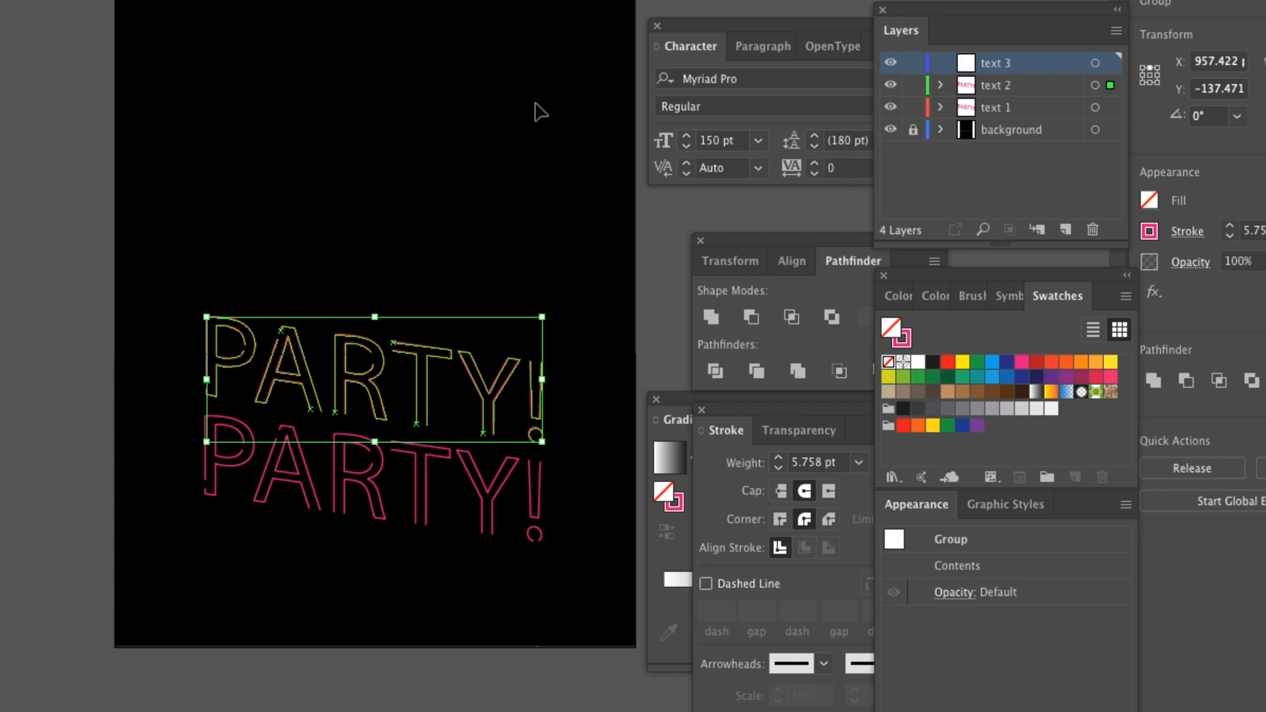
key("a")
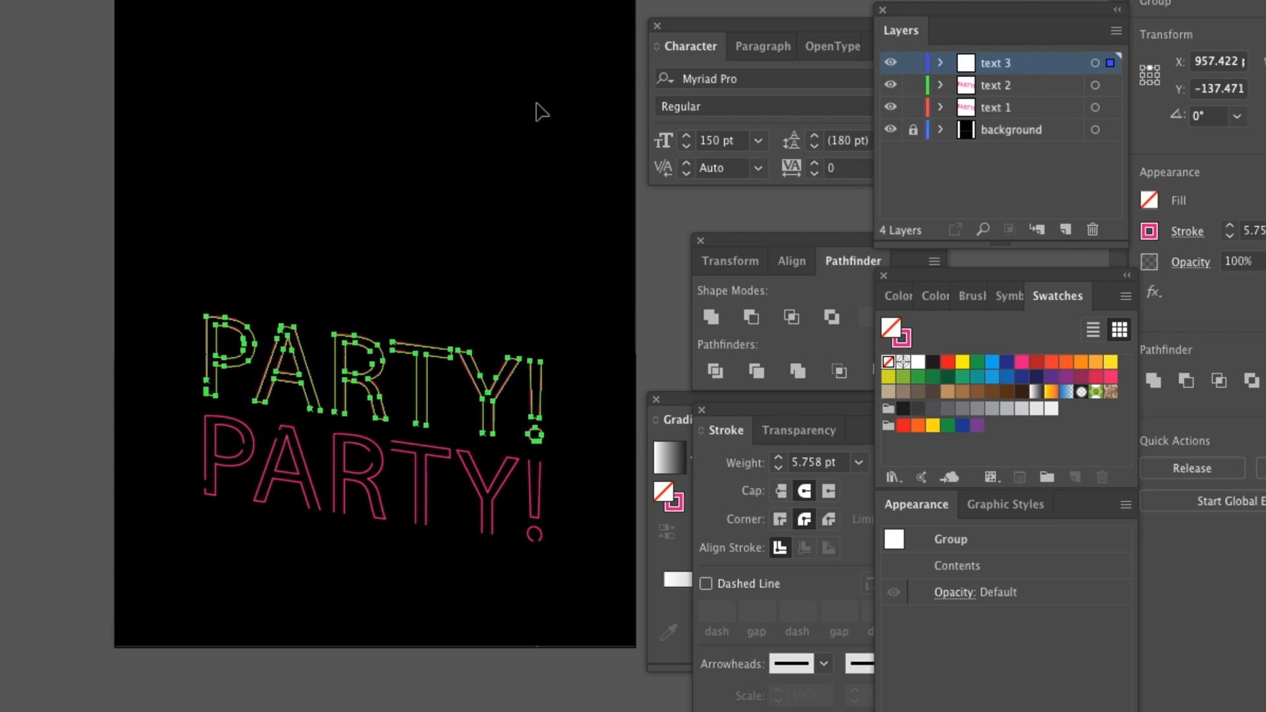
key("ctrl+c")
key("ctrl+v")
left_click_drag(547, 350, 383, 253)
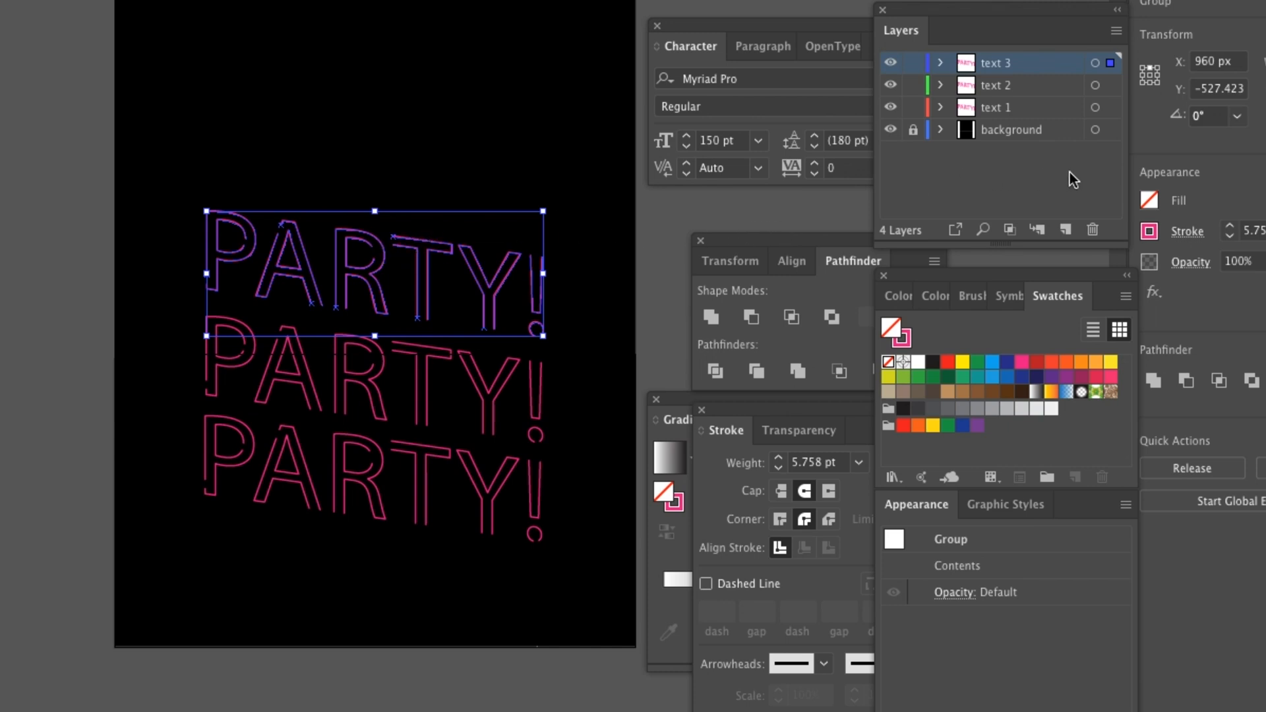
Create a new layer above the text 3 layer and name it text 4.
left_click(1064, 227)
double_click(997, 61)
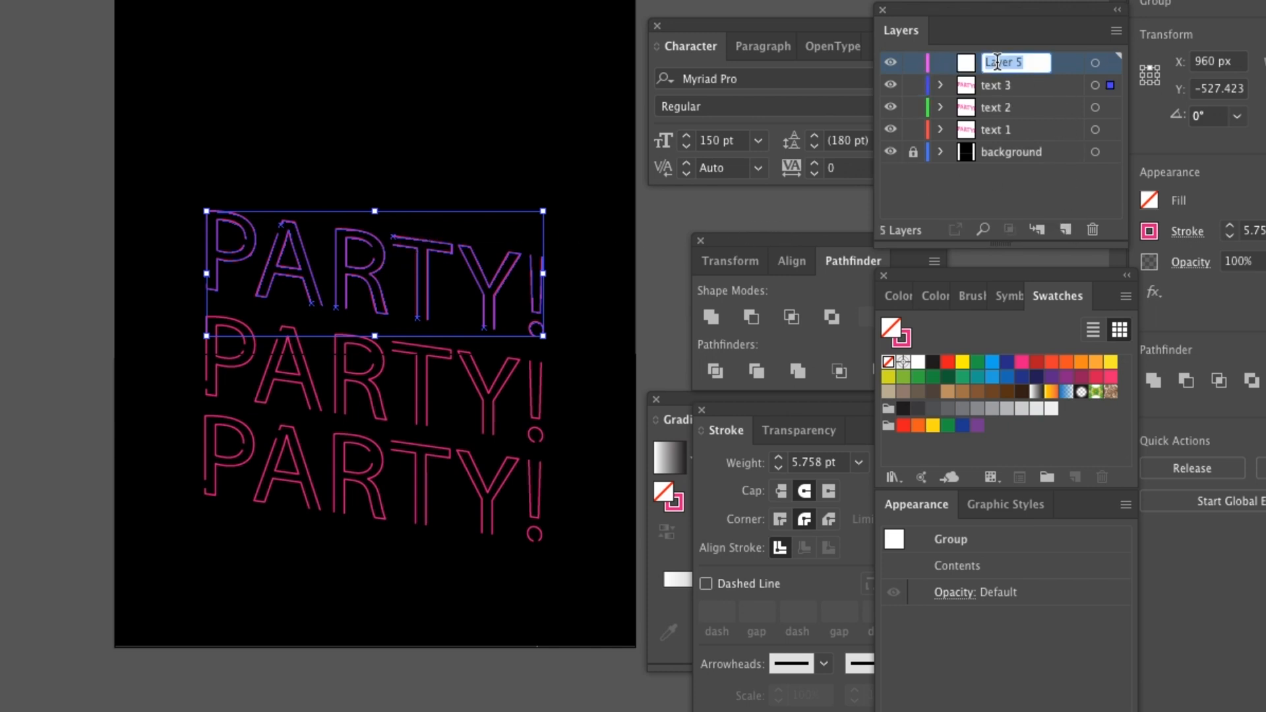
type("text 4")
key("Return")
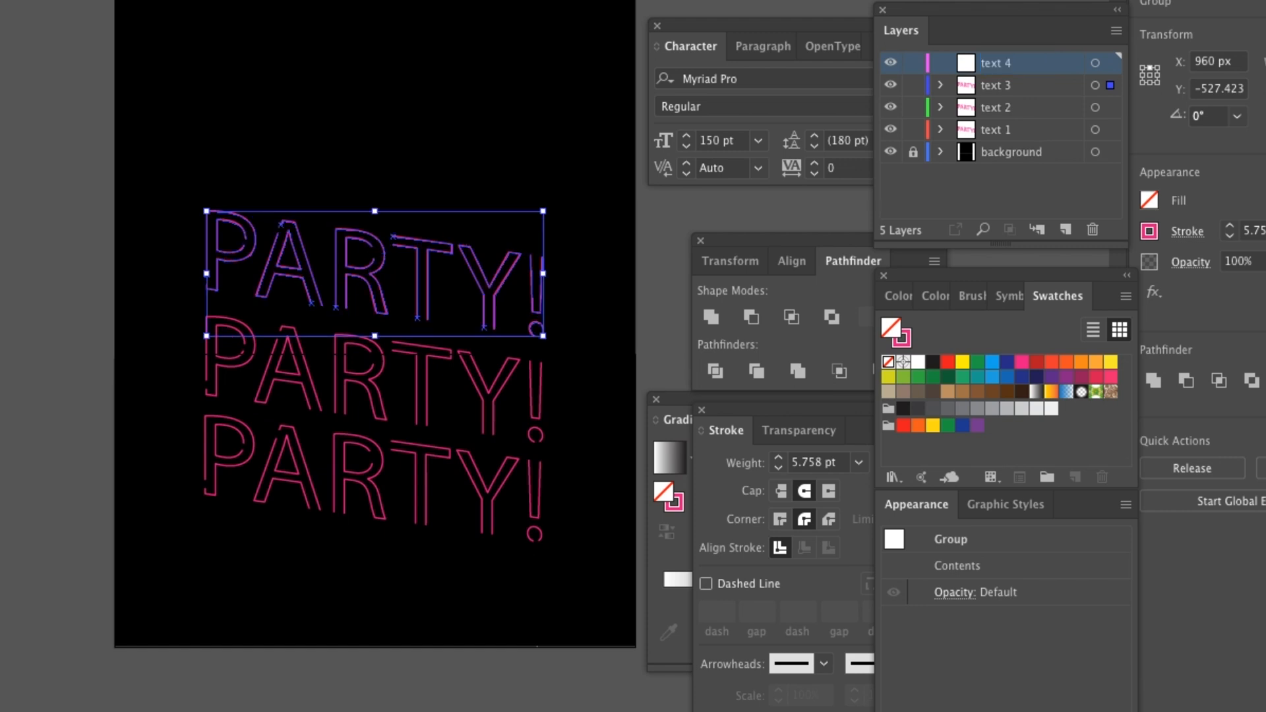
Paste a copy of the PARTY! group into the text 4 layer and place it just above the text 3 lettering.
left_click(1095, 85)
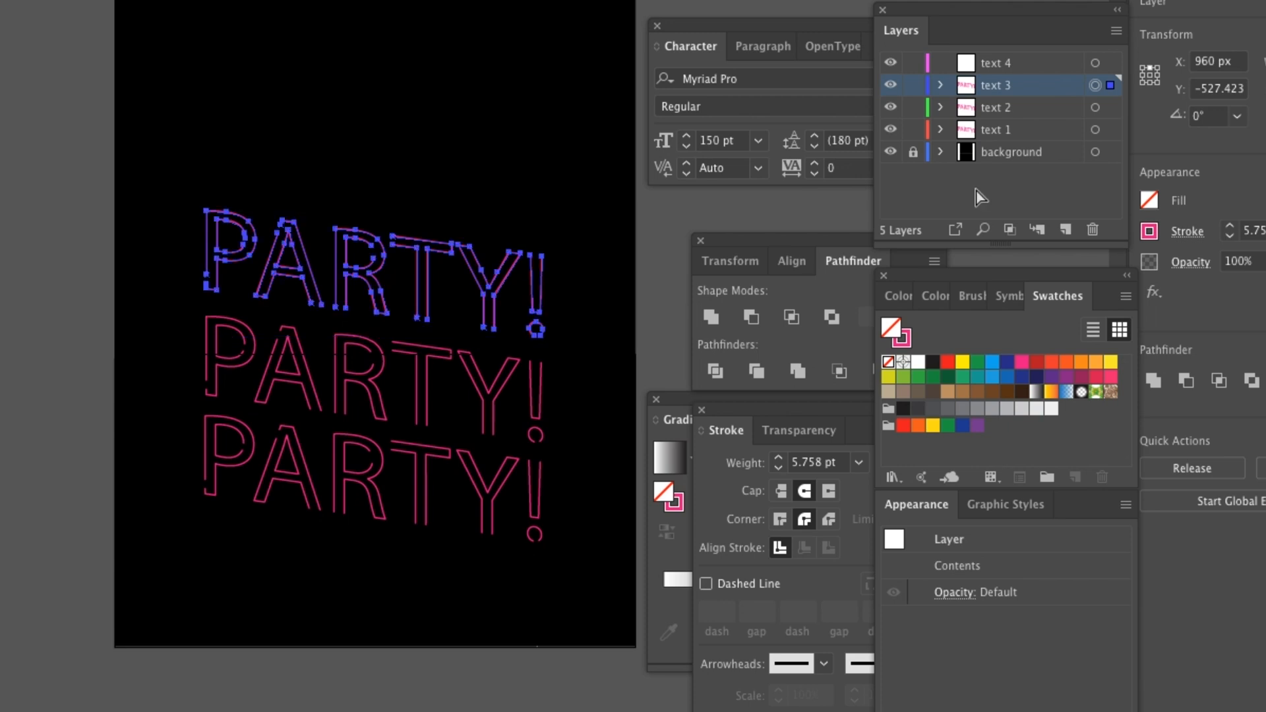
left_click(1006, 61)
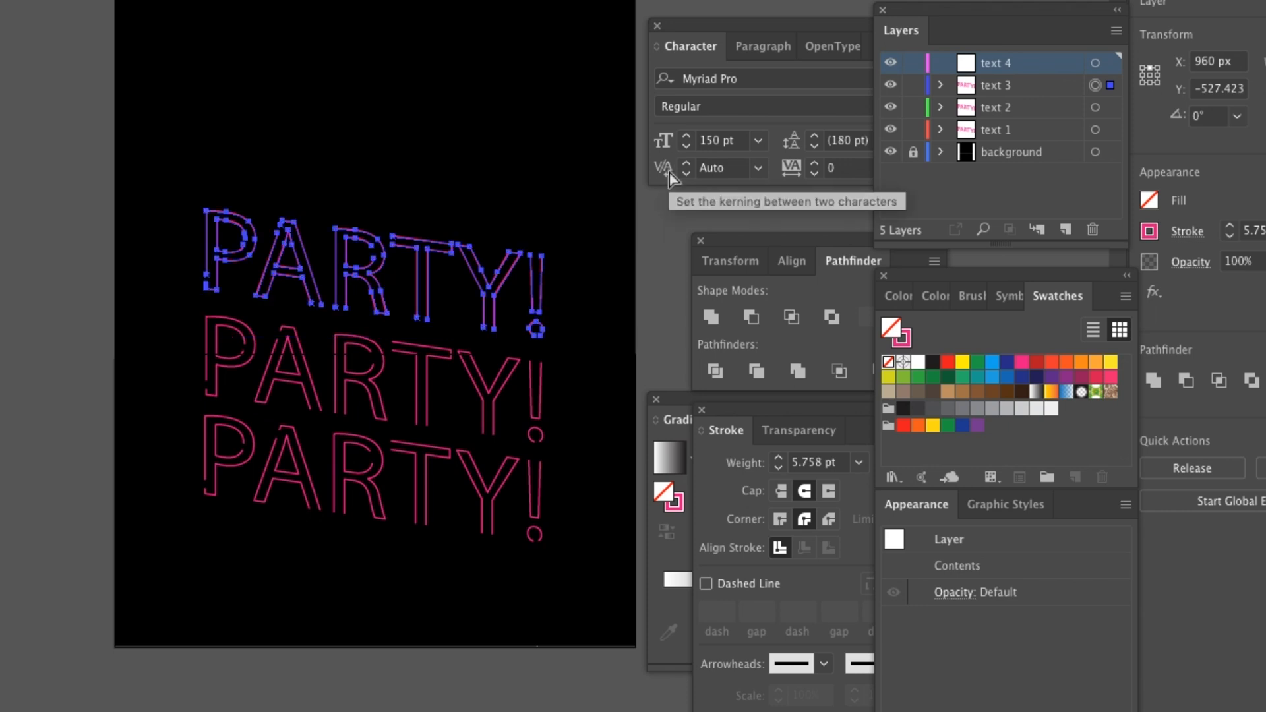
key("ctrl+v")
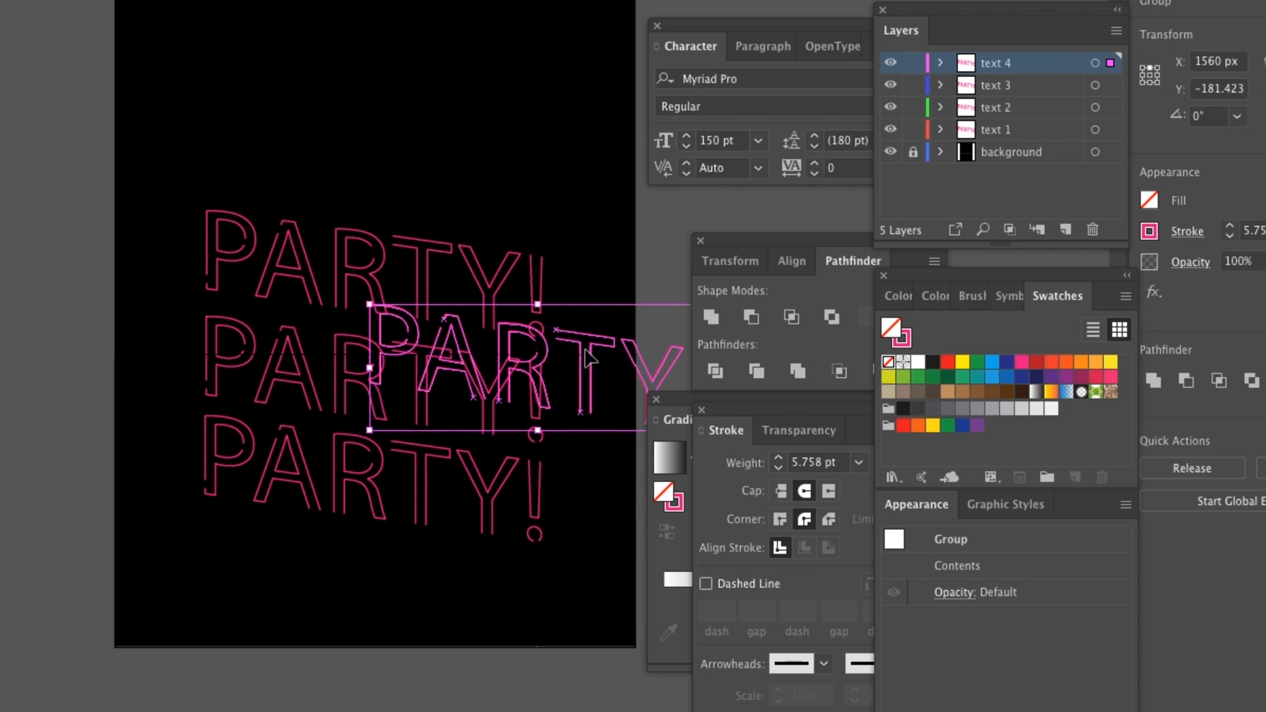
left_click_drag(597, 359, 434, 165)
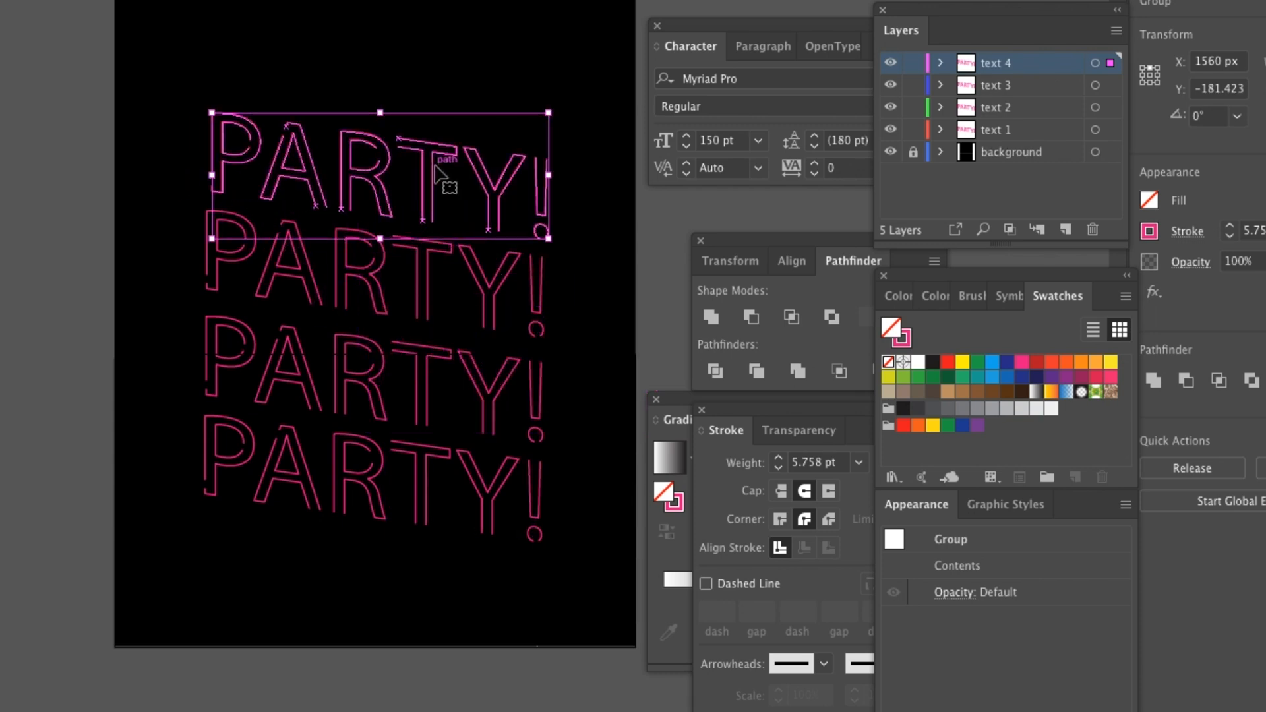
scroll(434, 165, "up", 5)
scroll(434, 163, "down", 5)
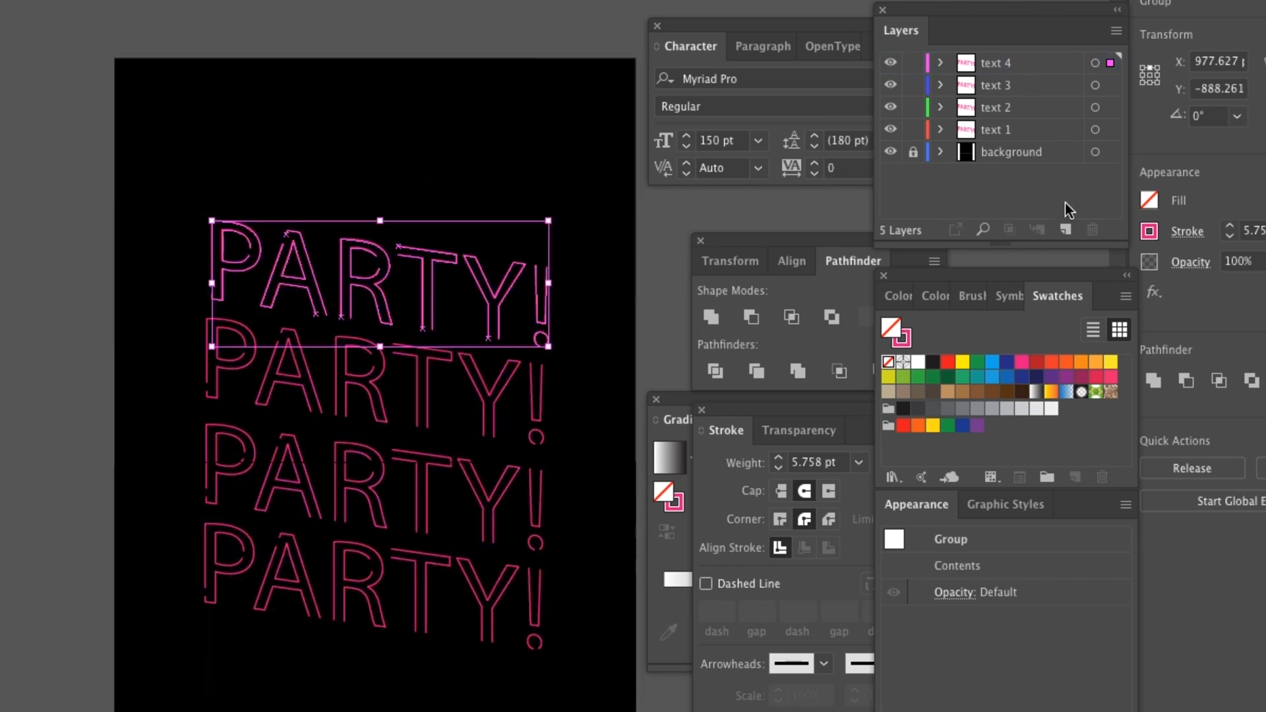
Create a new layer above the text 4 layer and name it text 5.
left_click(1066, 229)
double_click(1000, 63)
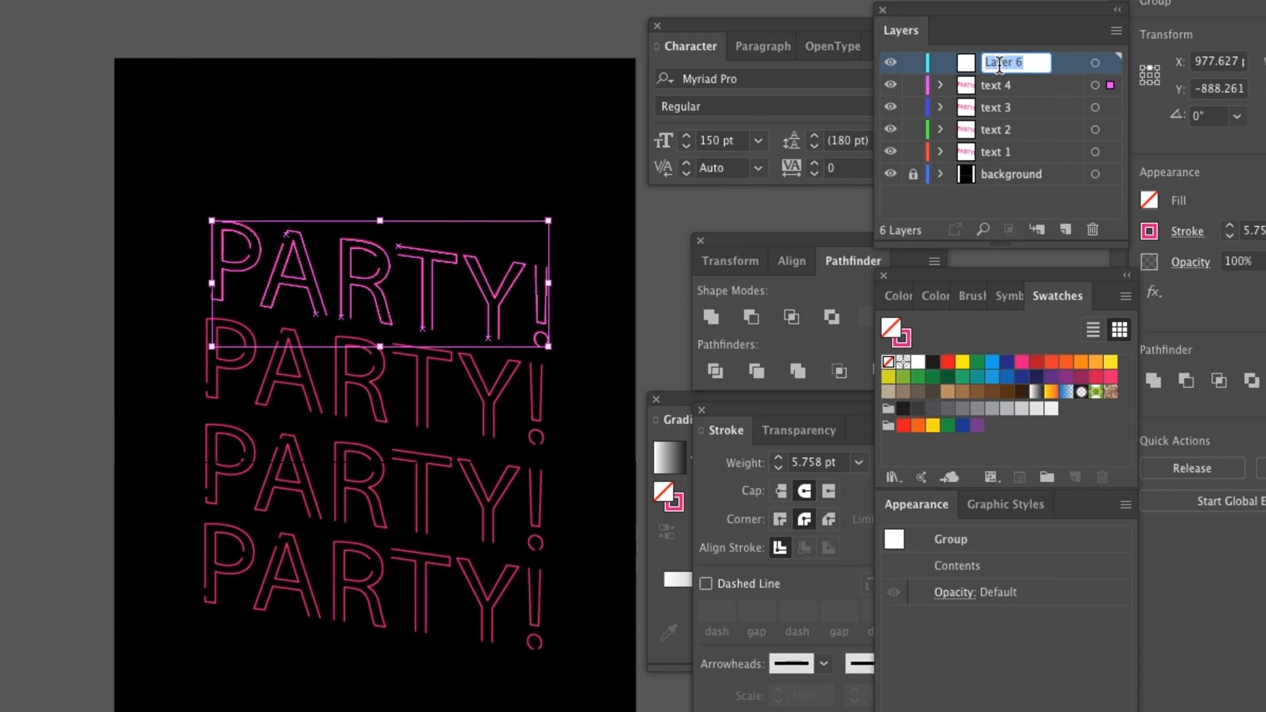
type("text 5")
key("Return")
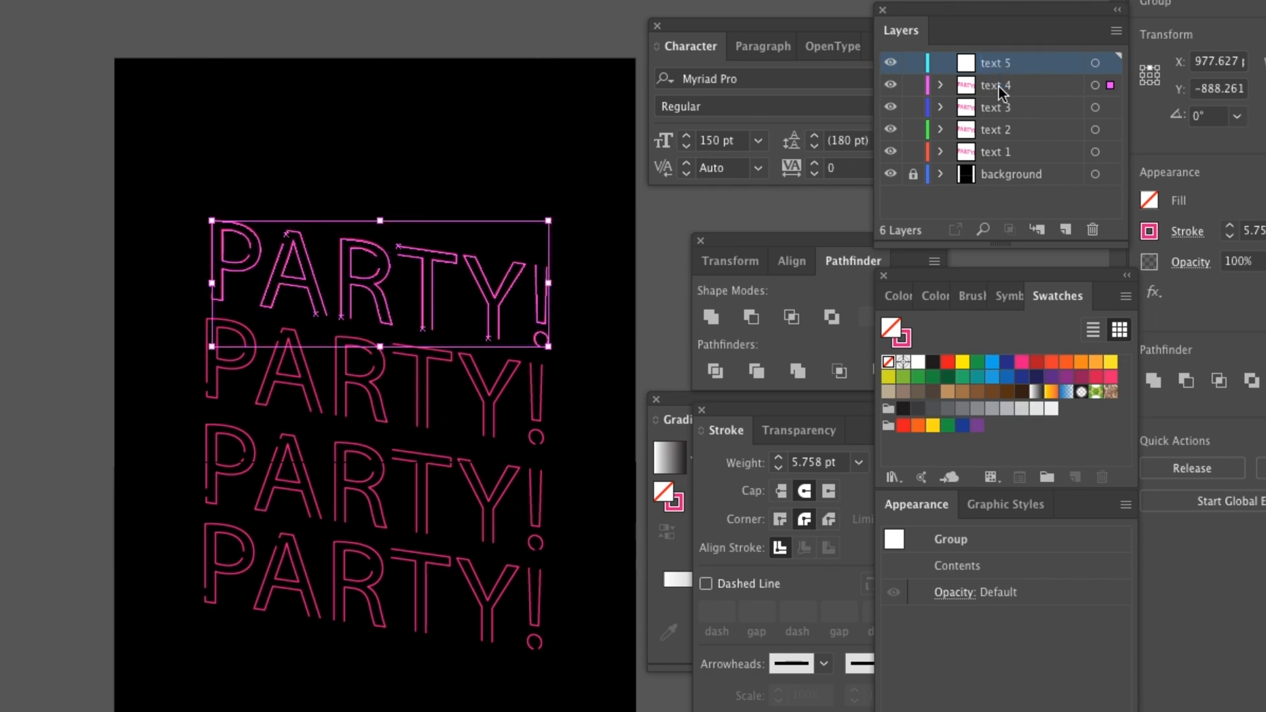
Paste a copy of the PARTY! group into the text 5 layer, place it above the text 4 lettering, and deselect it.
left_click(1095, 85)
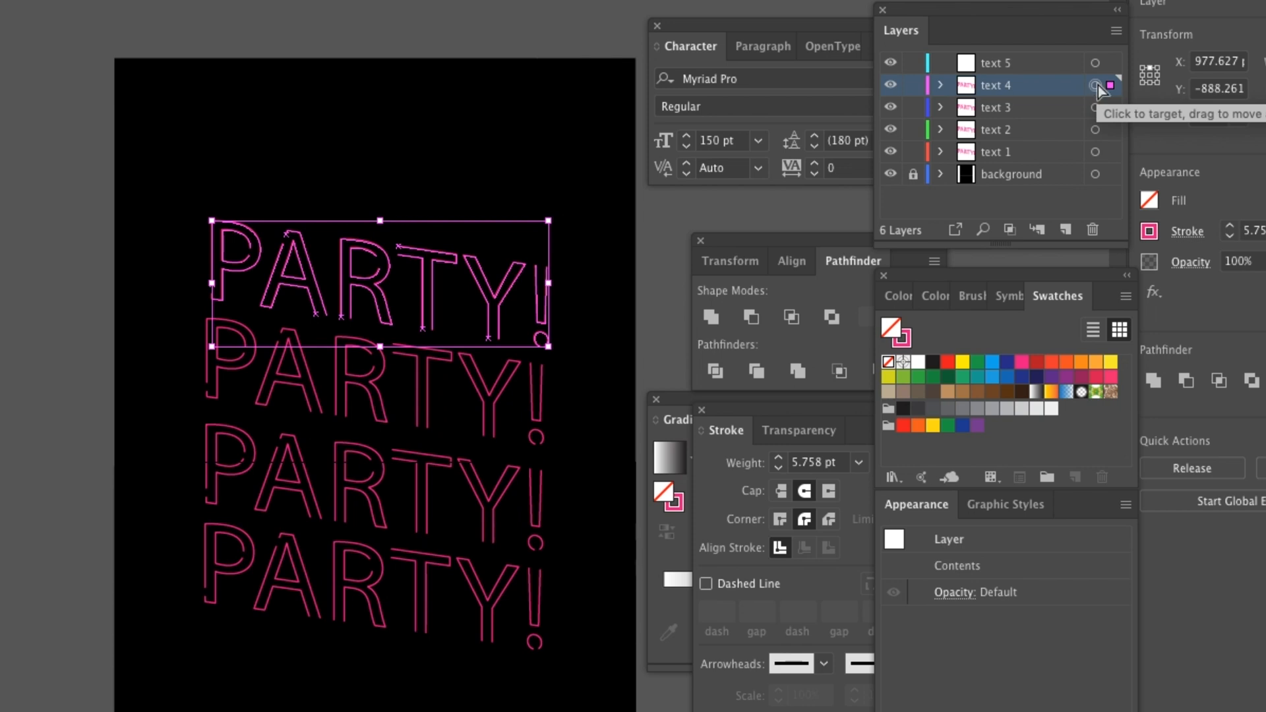
left_click(1022, 63)
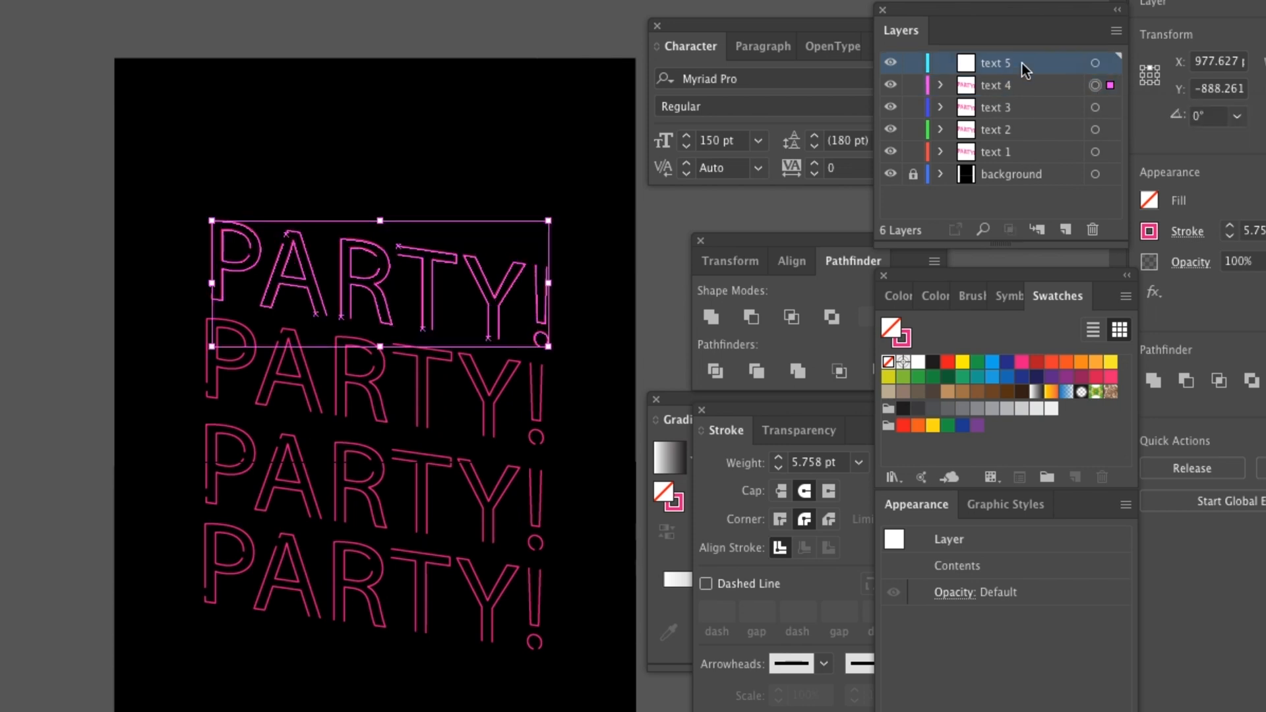
key("super+v")
left_click_drag(594, 390, 443, 204)
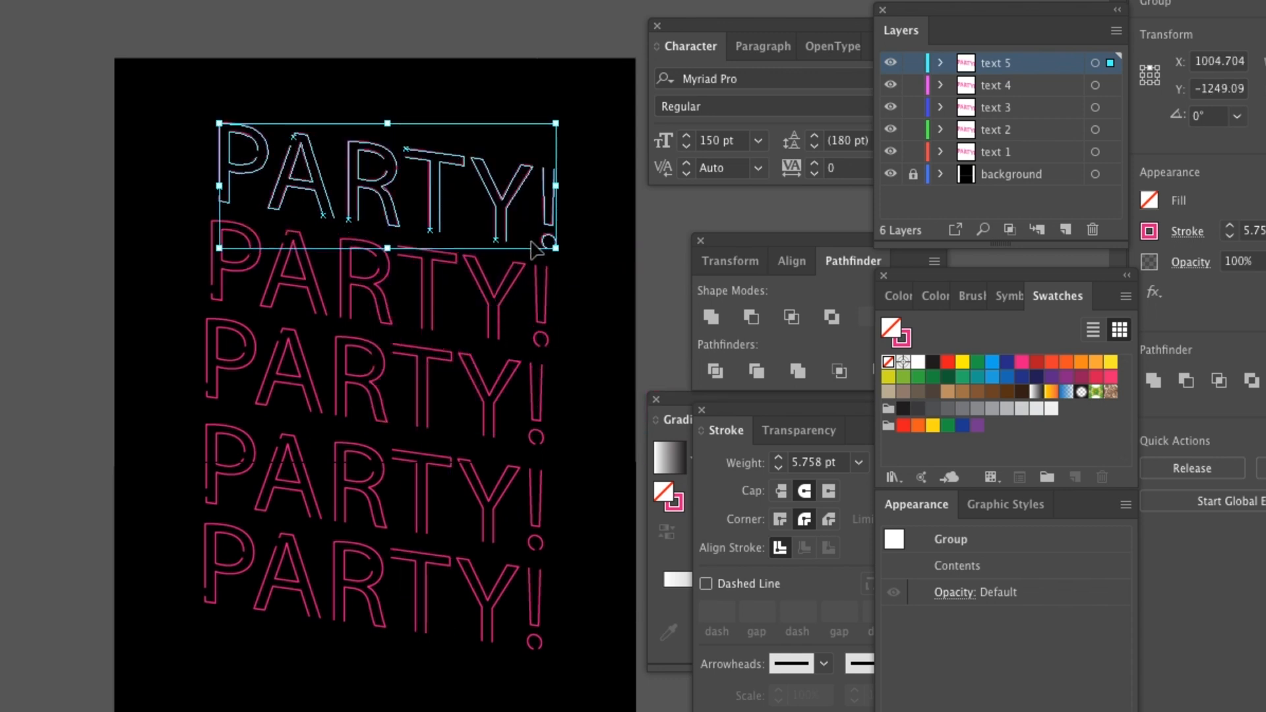
left_click(87, 260)
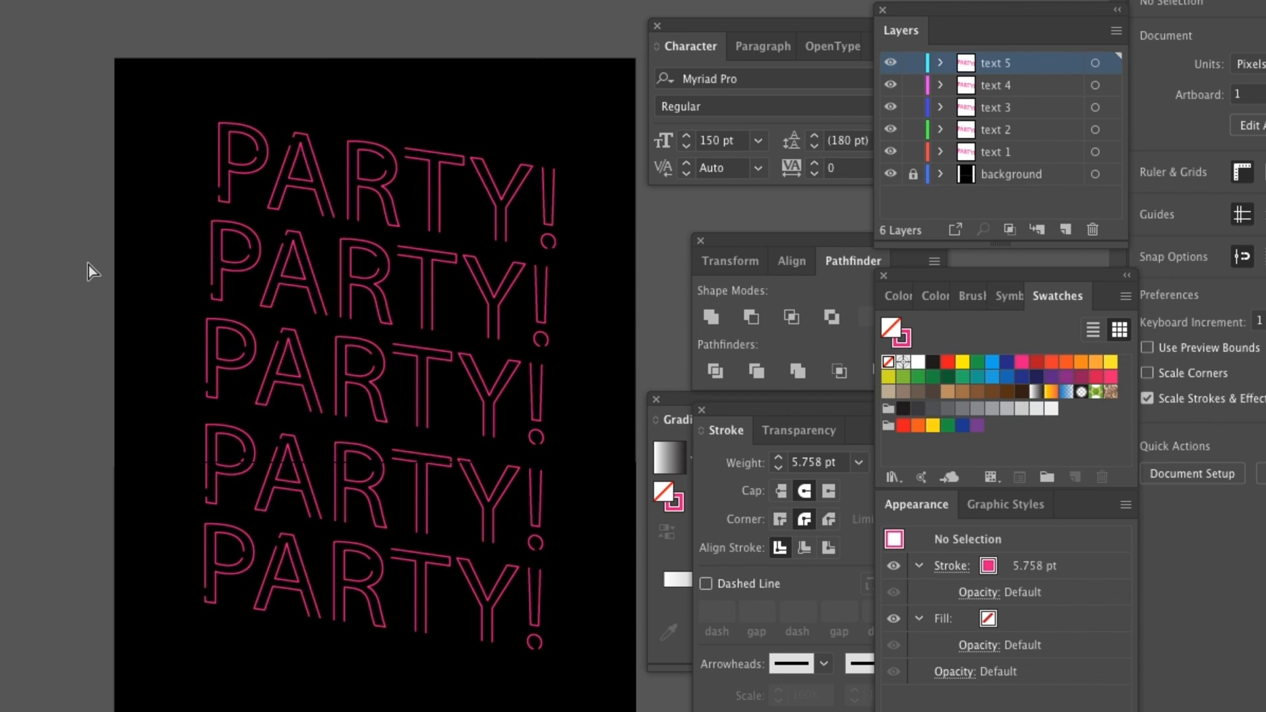
Apply a Gaussian Blur with a 1-pixel radius to the PARTY! group on the text 4 layer.
key("super+equal")
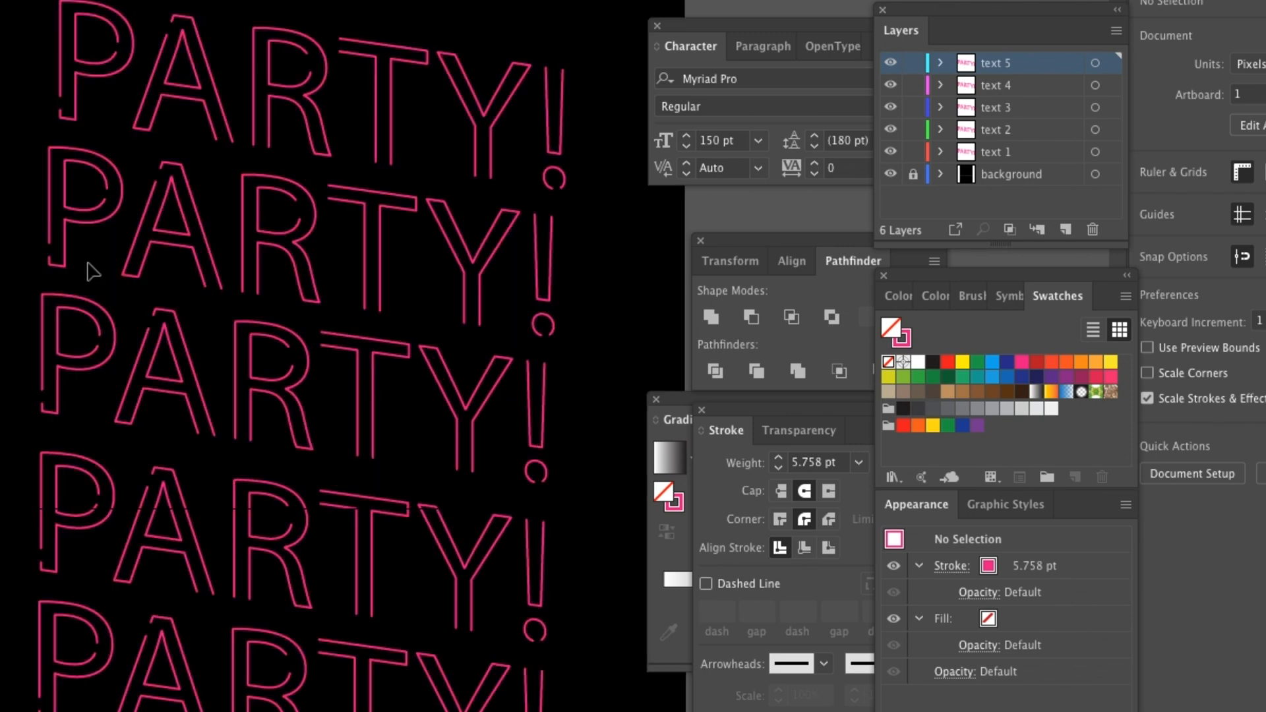
scroll(92, 270, "right", 2)
scroll(92, 270, "down", 2)
scroll(92, 271, "left", 4)
scroll(93, 270, "up", 2)
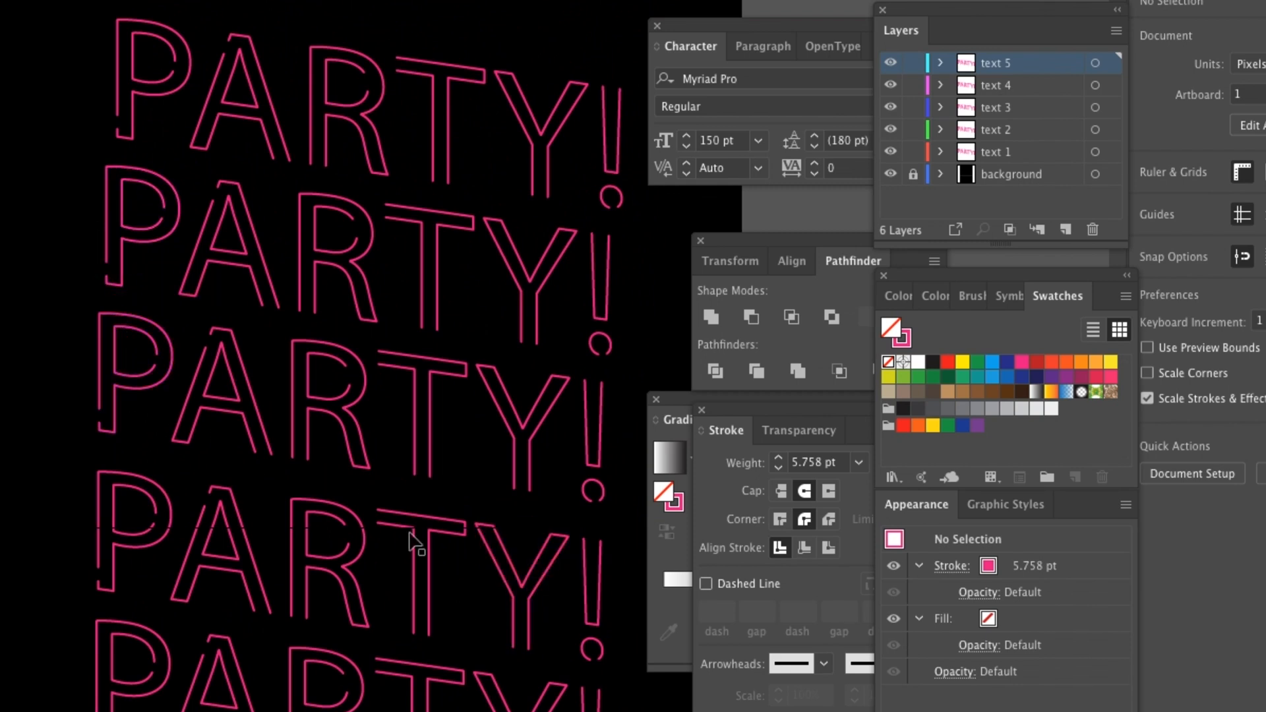
scroll(353, 446, "up", 4)
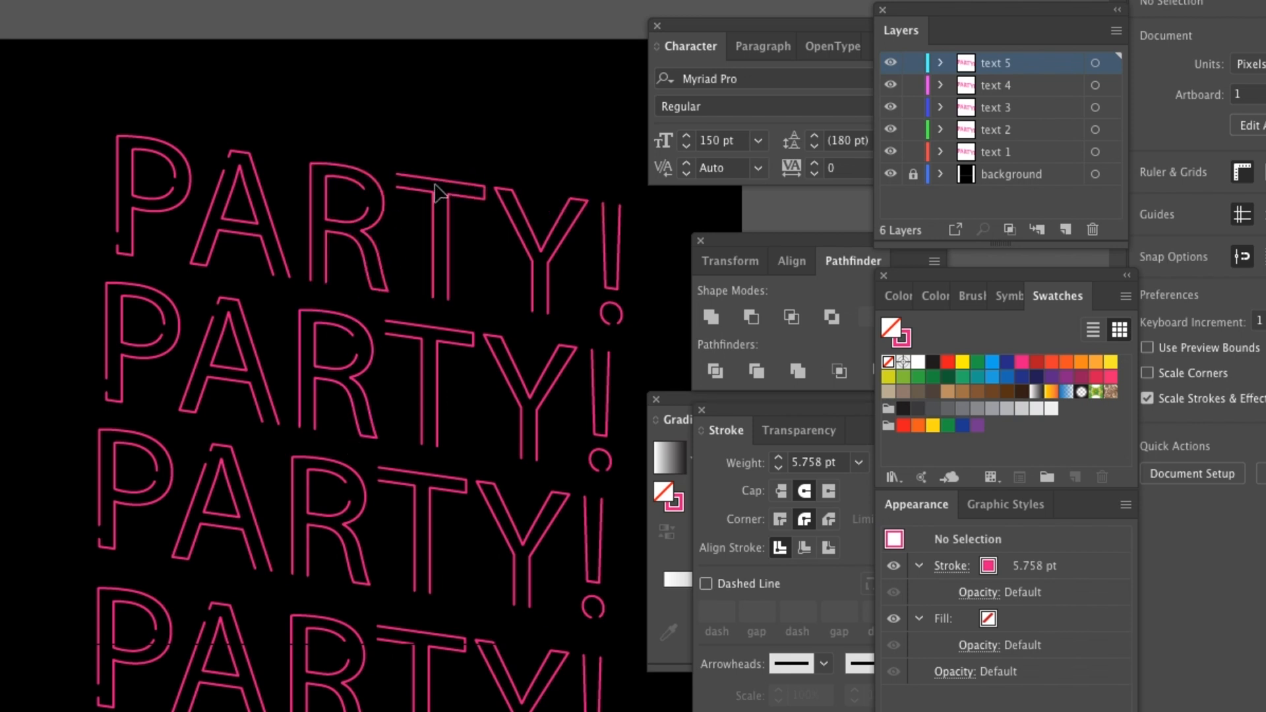
left_click(458, 333)
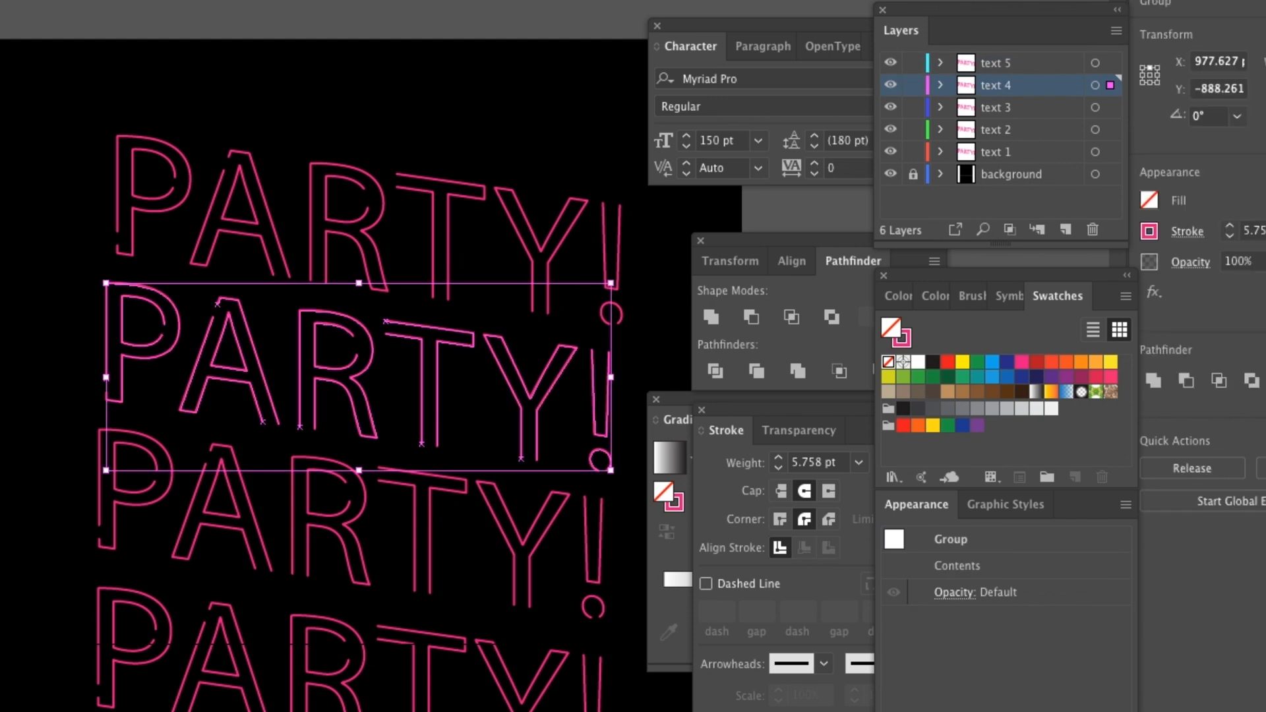
left_click(308, 0)
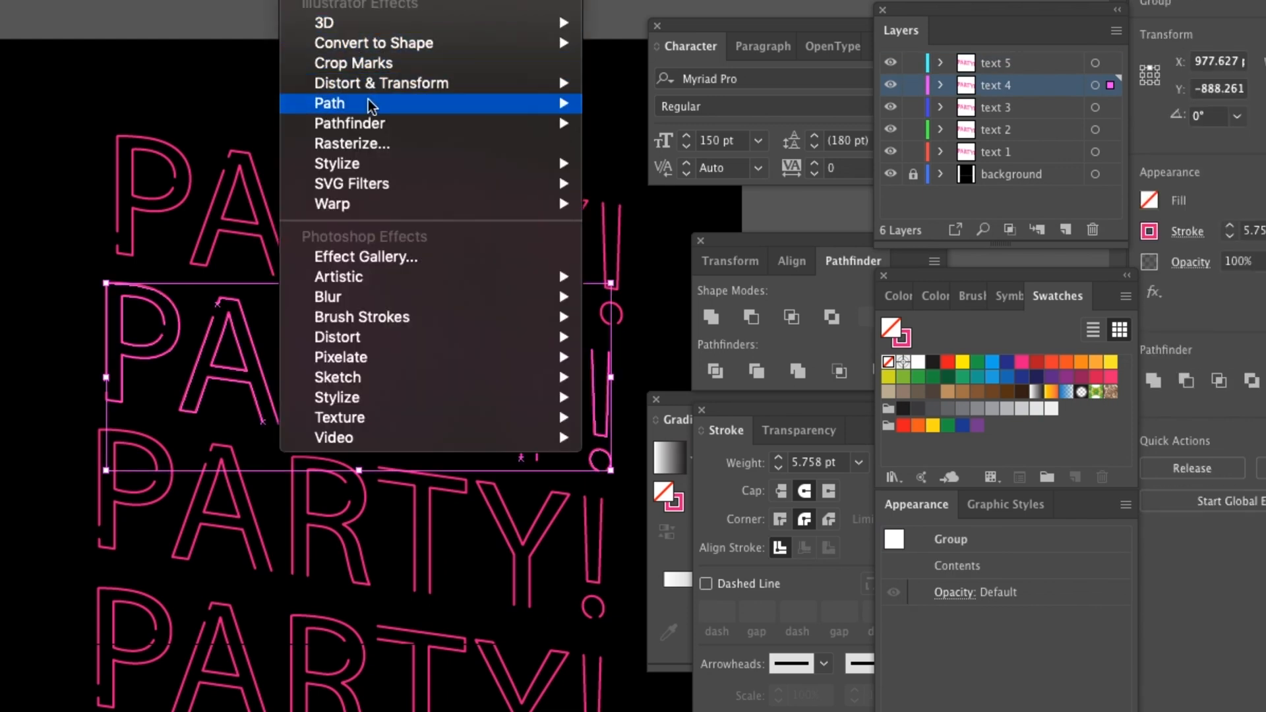
mouse_move(378, 297)
left_click(642, 299)
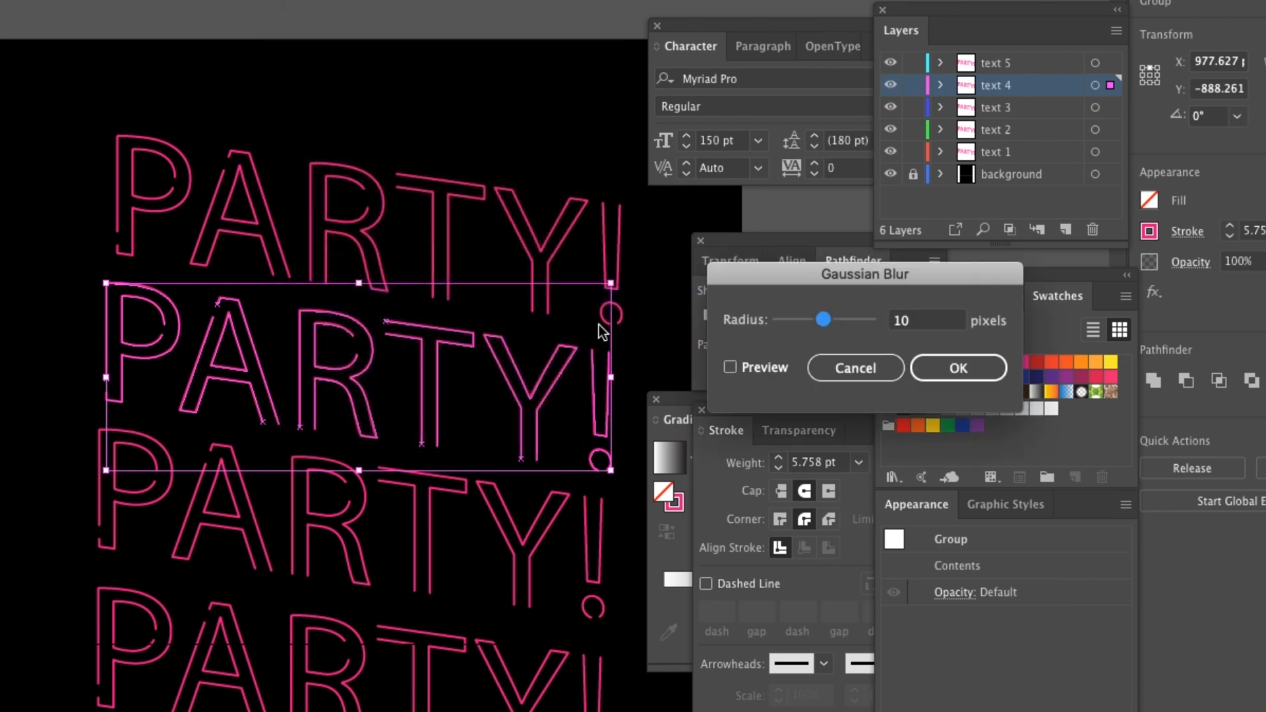
left_click(924, 320)
left_click_drag(923, 321, 880, 320)
type("1")
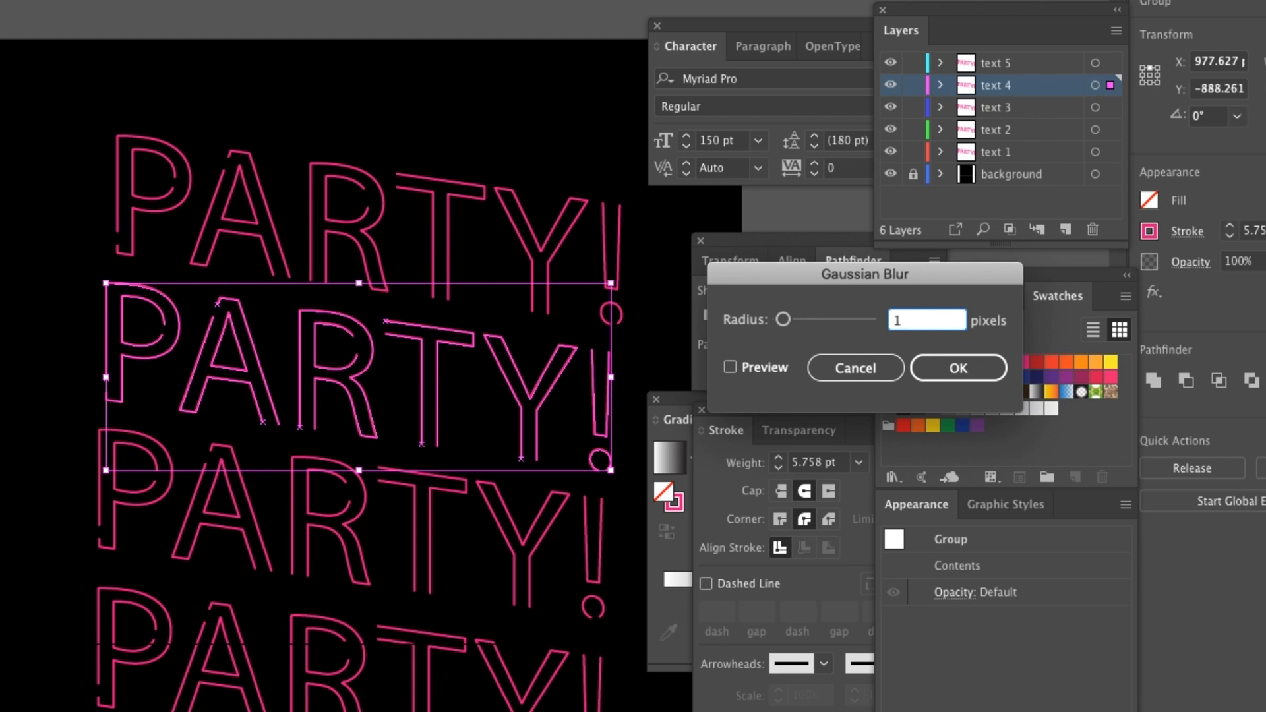
left_click(731, 369)
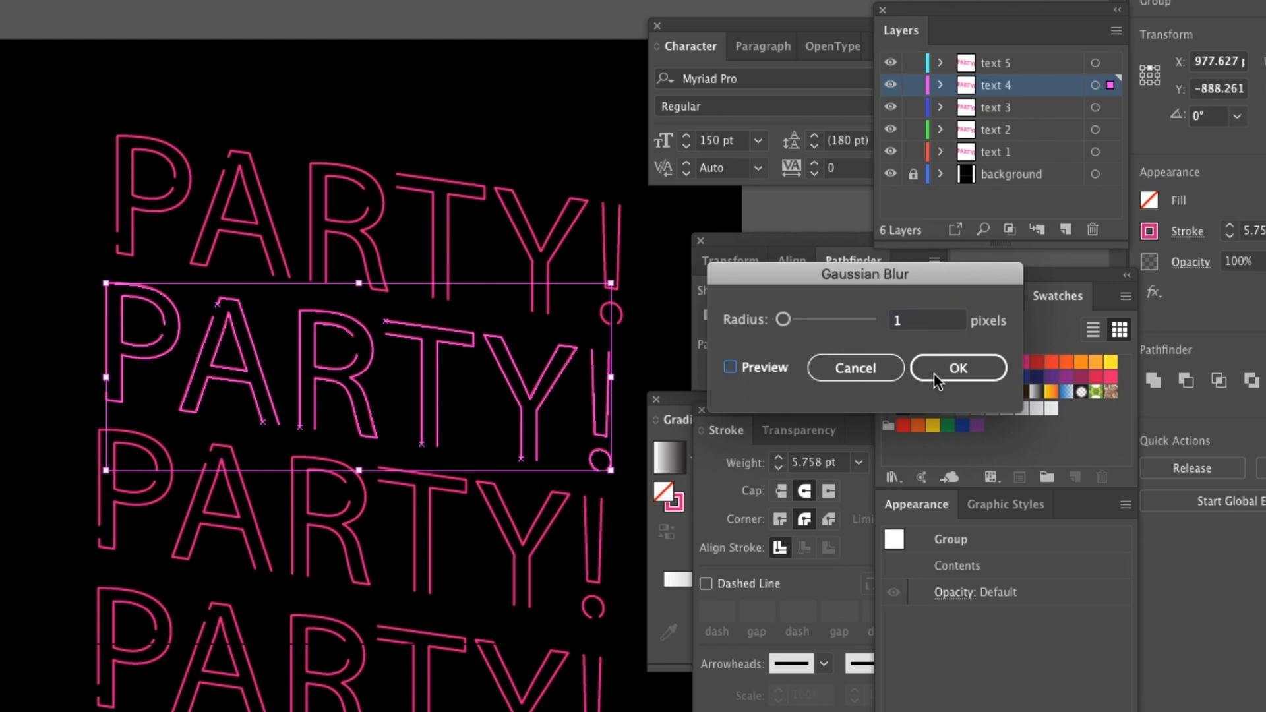
left_click(956, 370)
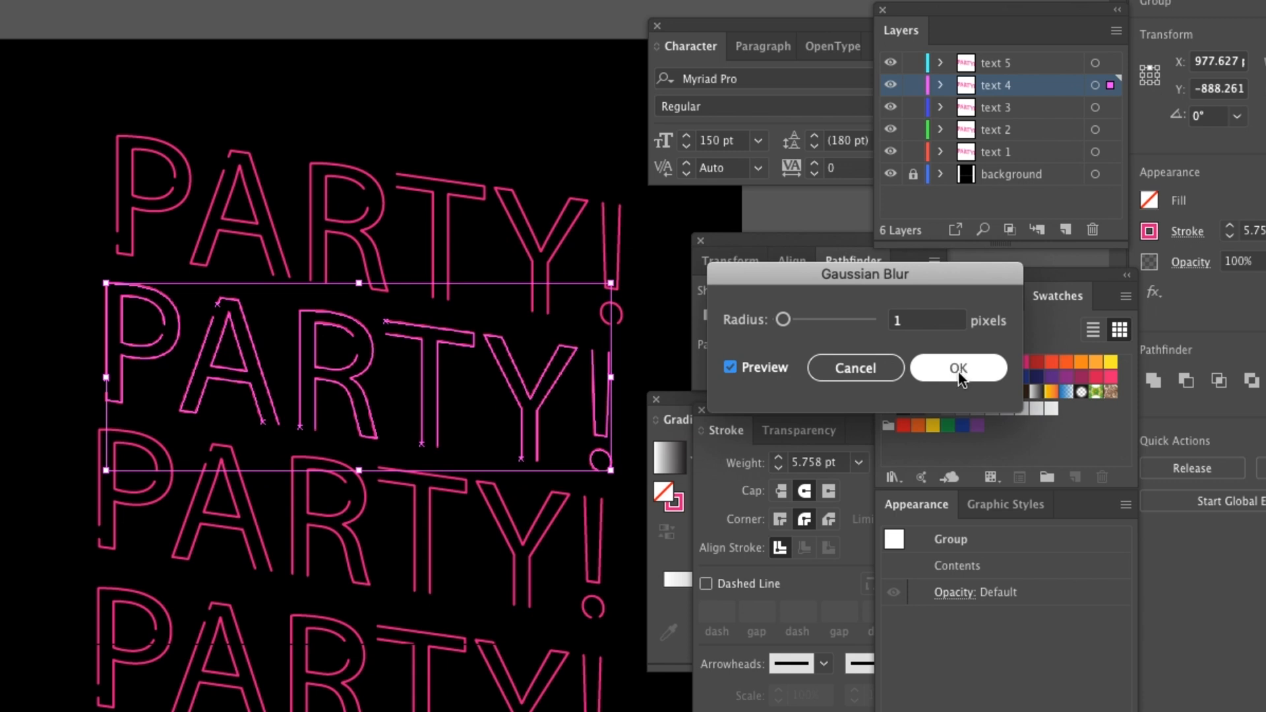
left_click(960, 376)
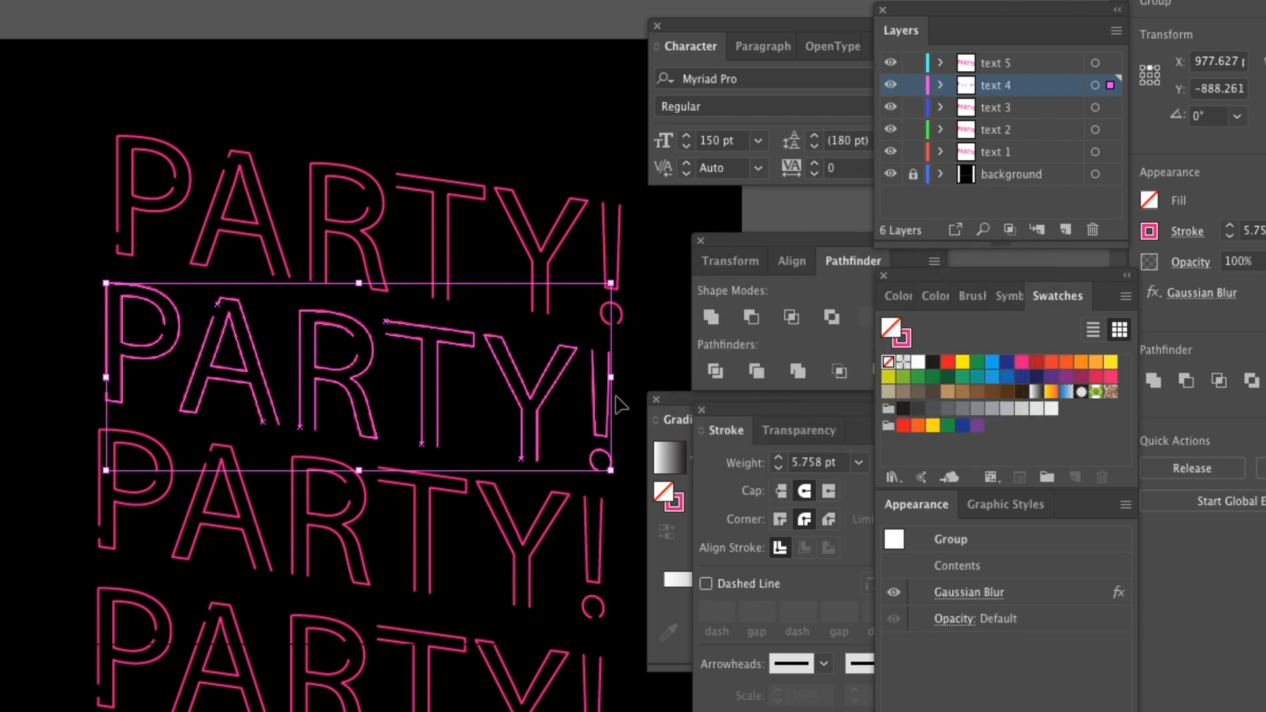
Apply a Gaussian Blur with a 2-pixel radius to the PARTY! group on the text 3 layer.
scroll(620, 405, "down", 4)
left_click(605, 412)
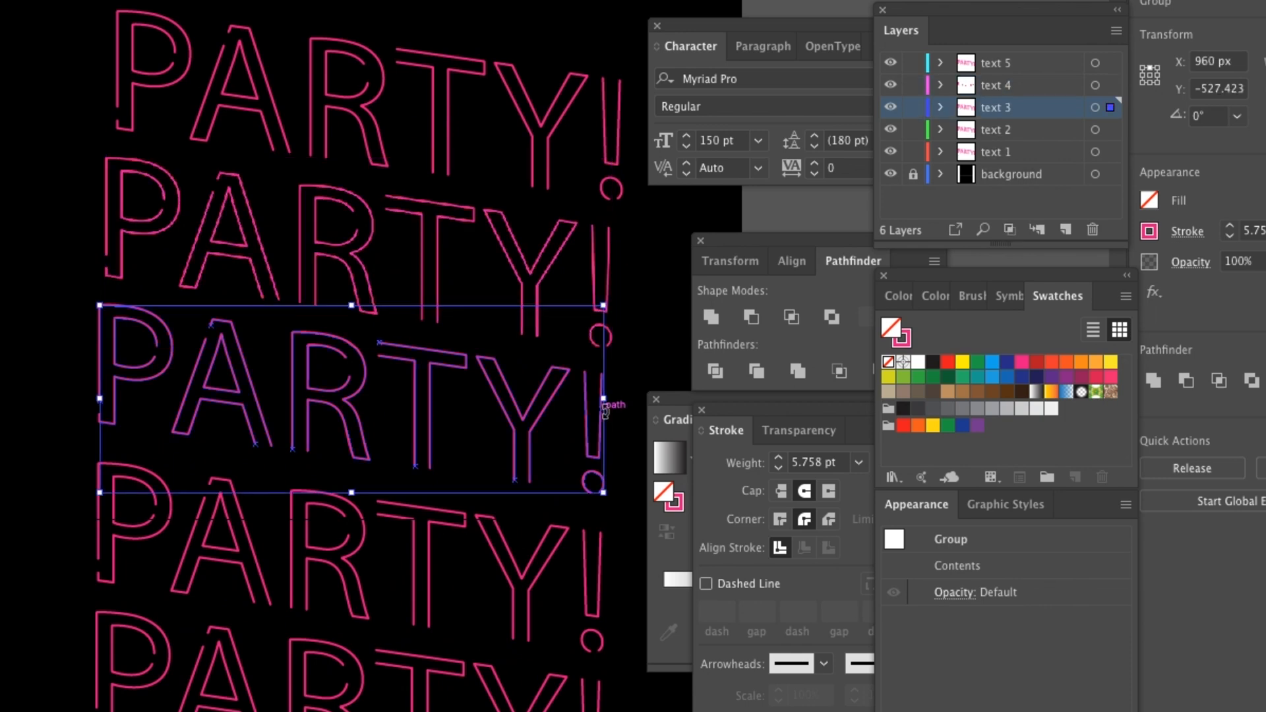
left_click(306, 1)
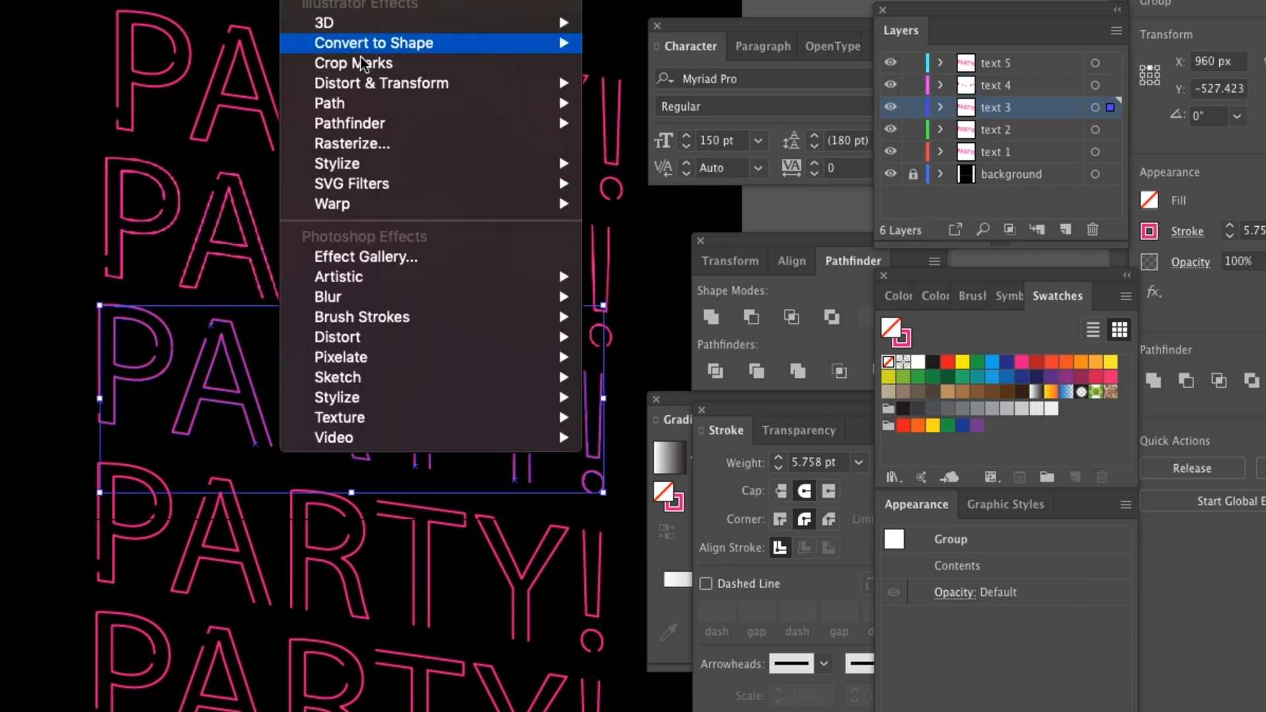
mouse_move(391, 297)
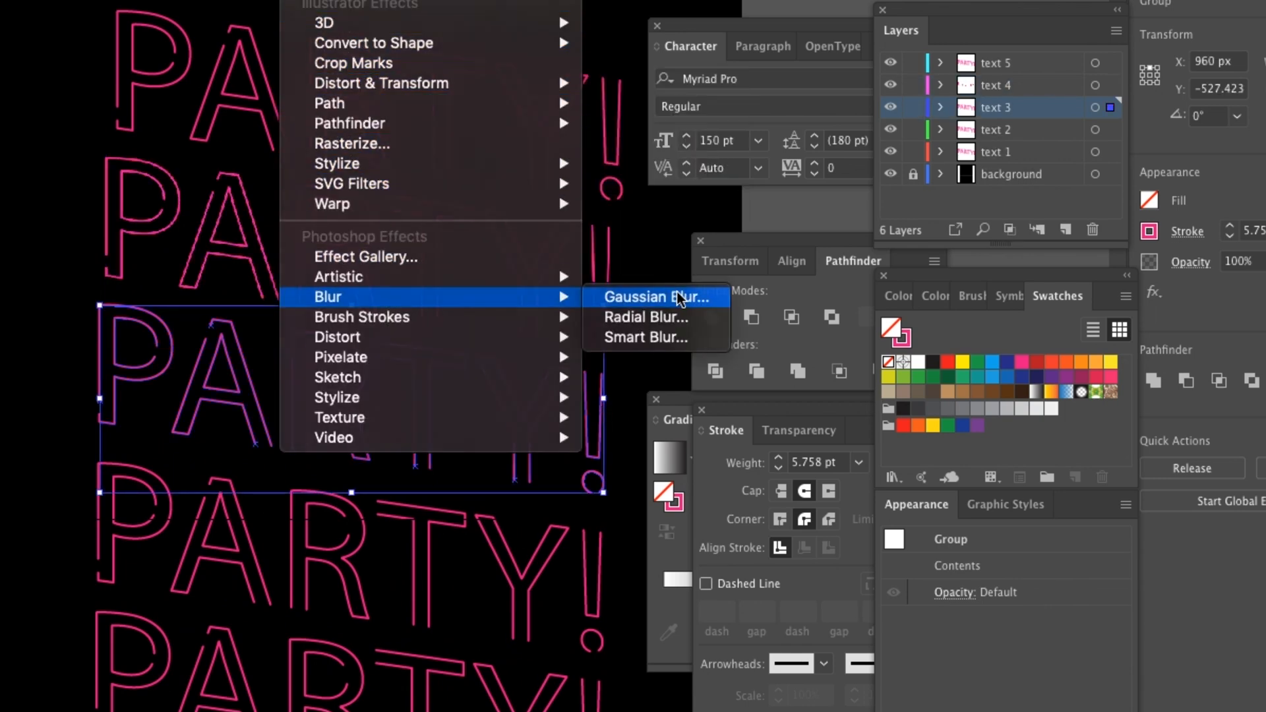
left_click(677, 292)
left_click(914, 322)
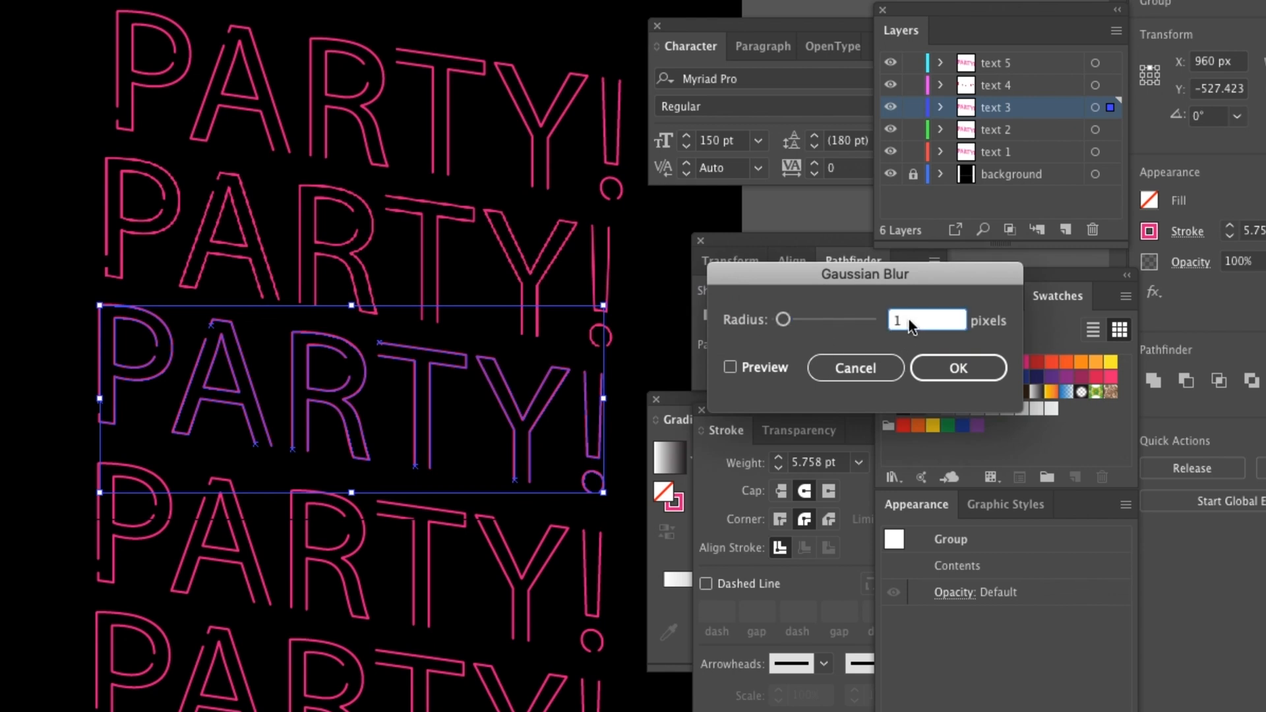
type("2")
left_click(988, 370)
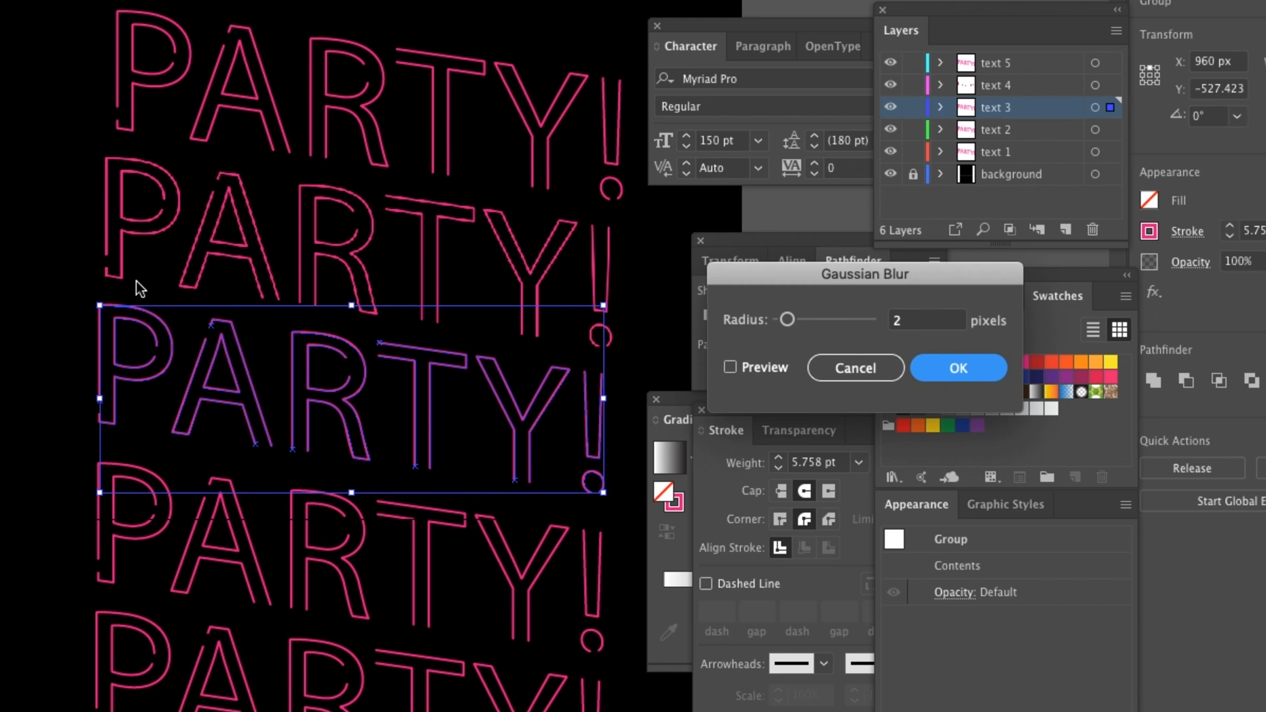
Apply a Gaussian Blur with a 3-pixel radius to the PARTY! group on the text 2 layer.
scroll(149, 297, "down", 3)
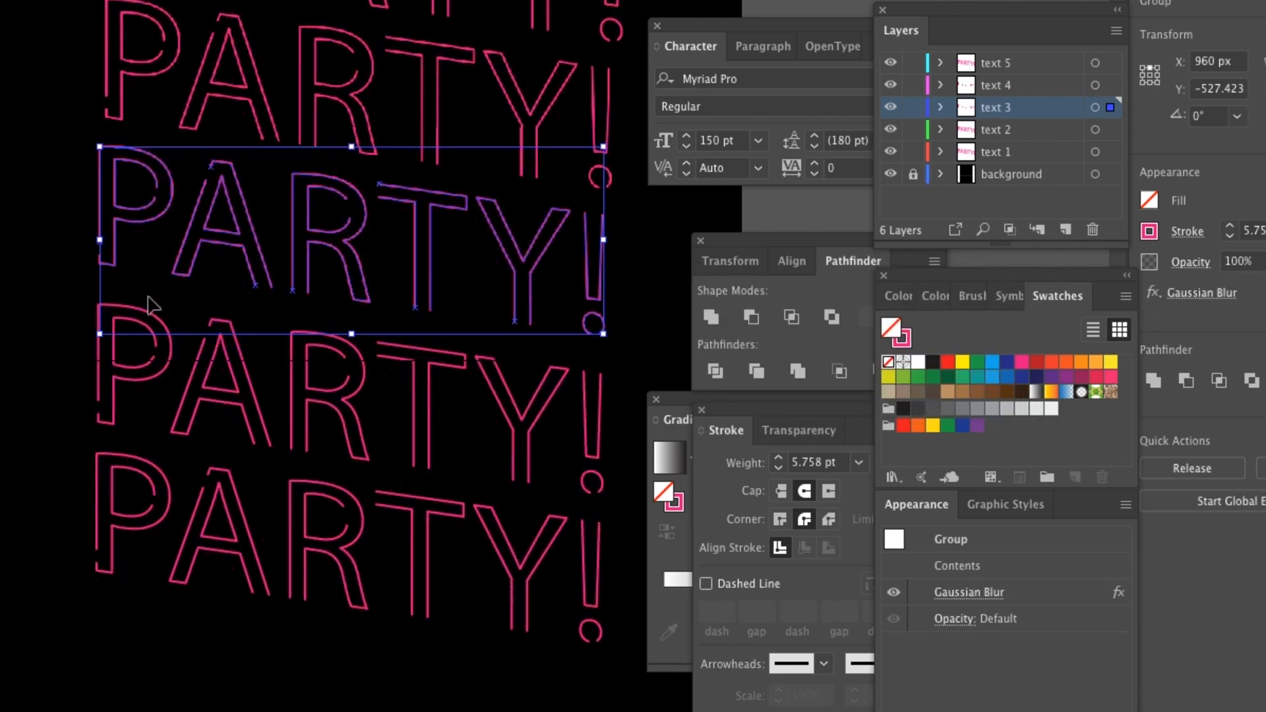
left_click(366, 377)
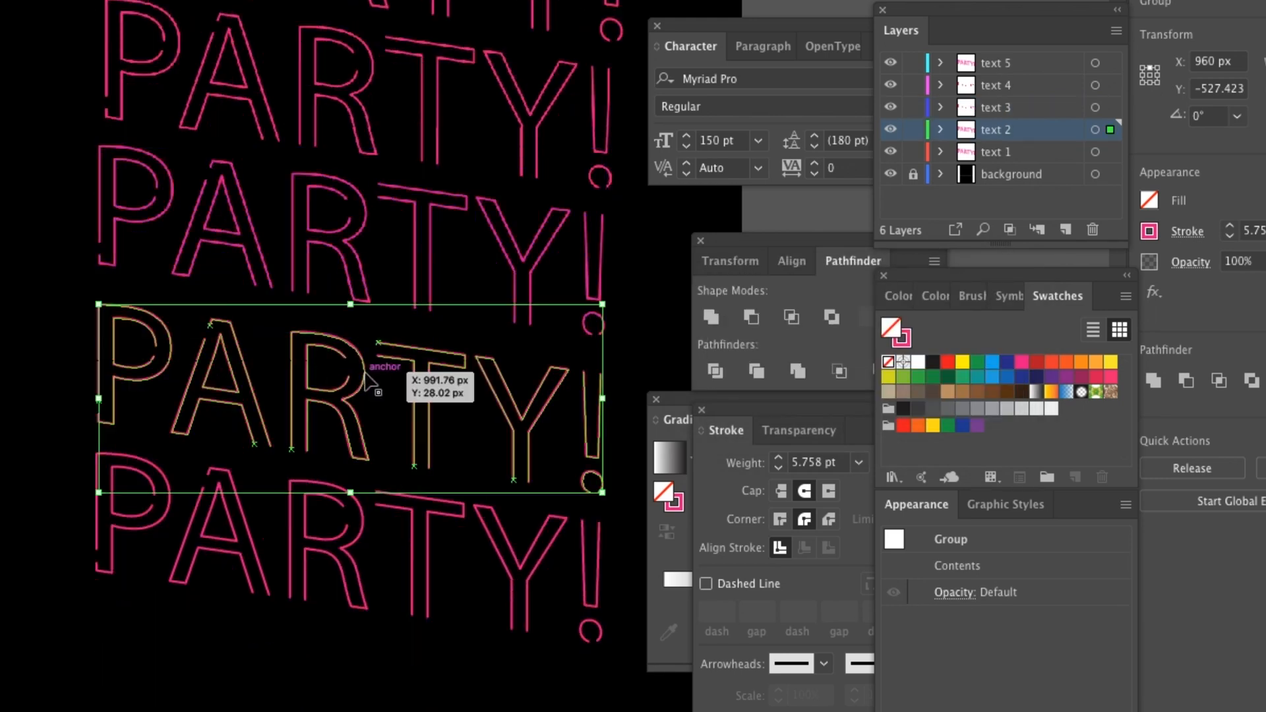
left_click(308, 1)
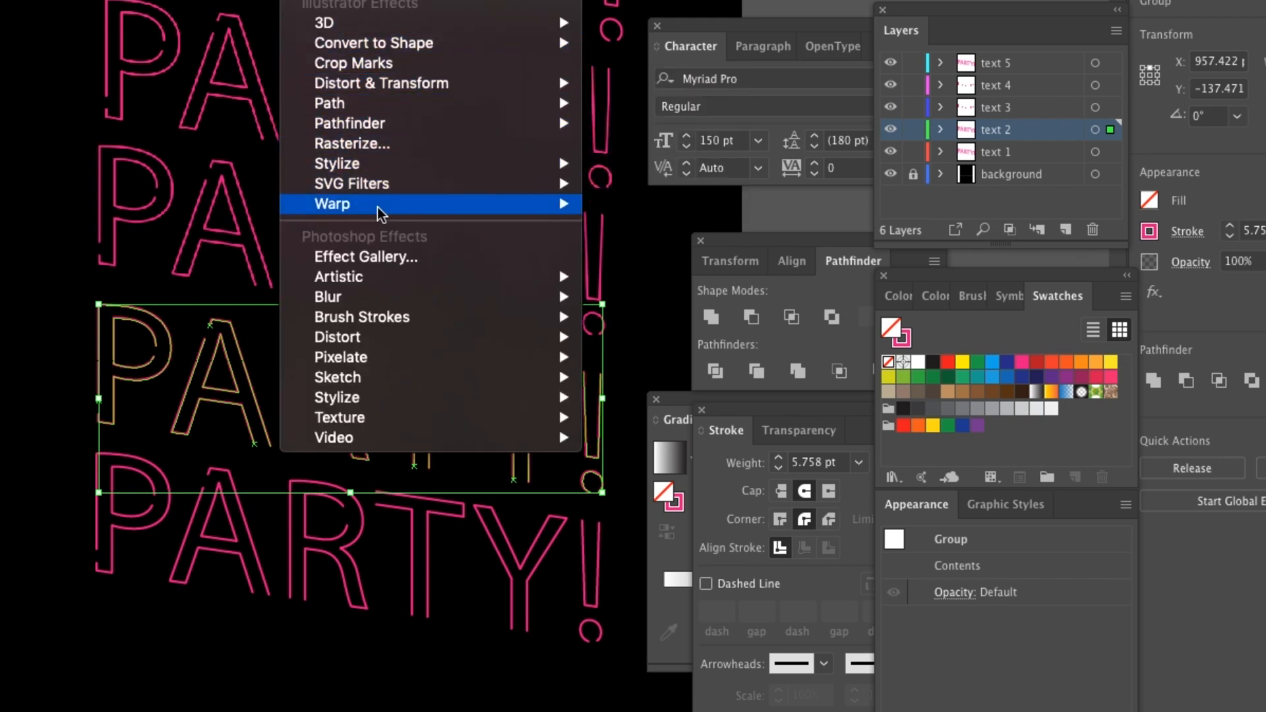
mouse_move(381, 212)
mouse_move(500, 297)
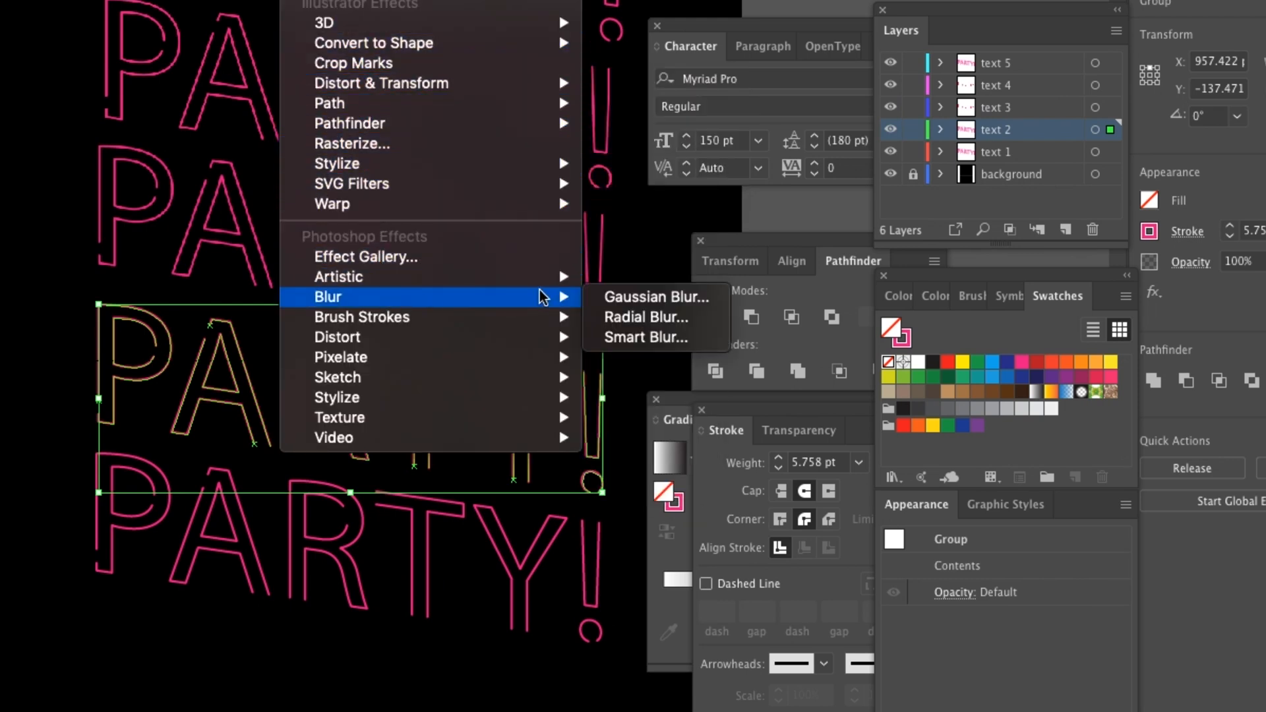
left_click(623, 298)
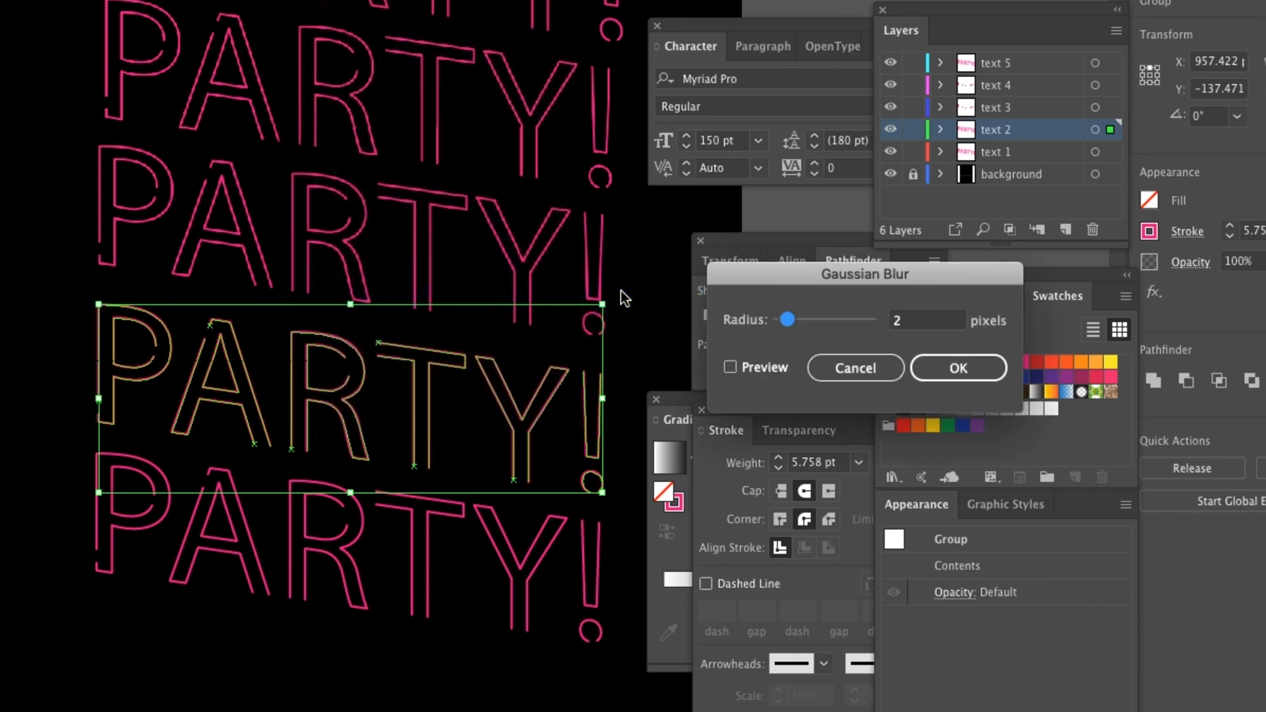
left_click(907, 316)
type("3")
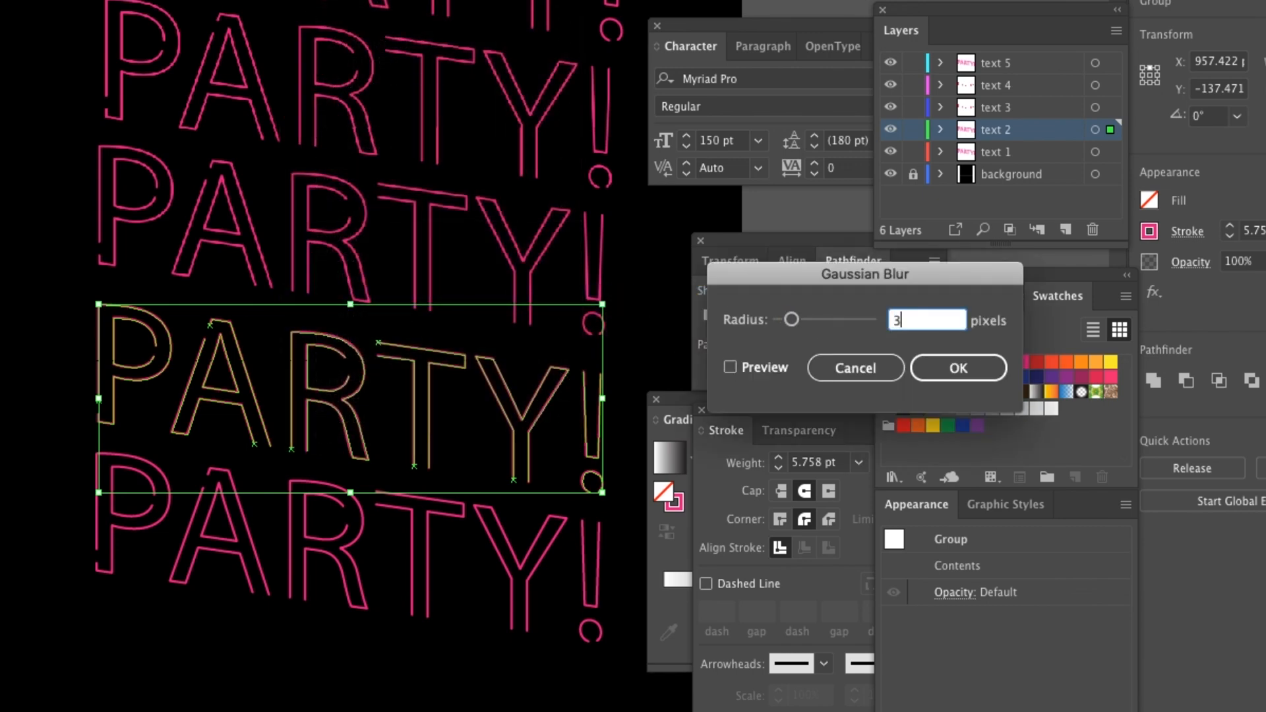
left_click(960, 374)
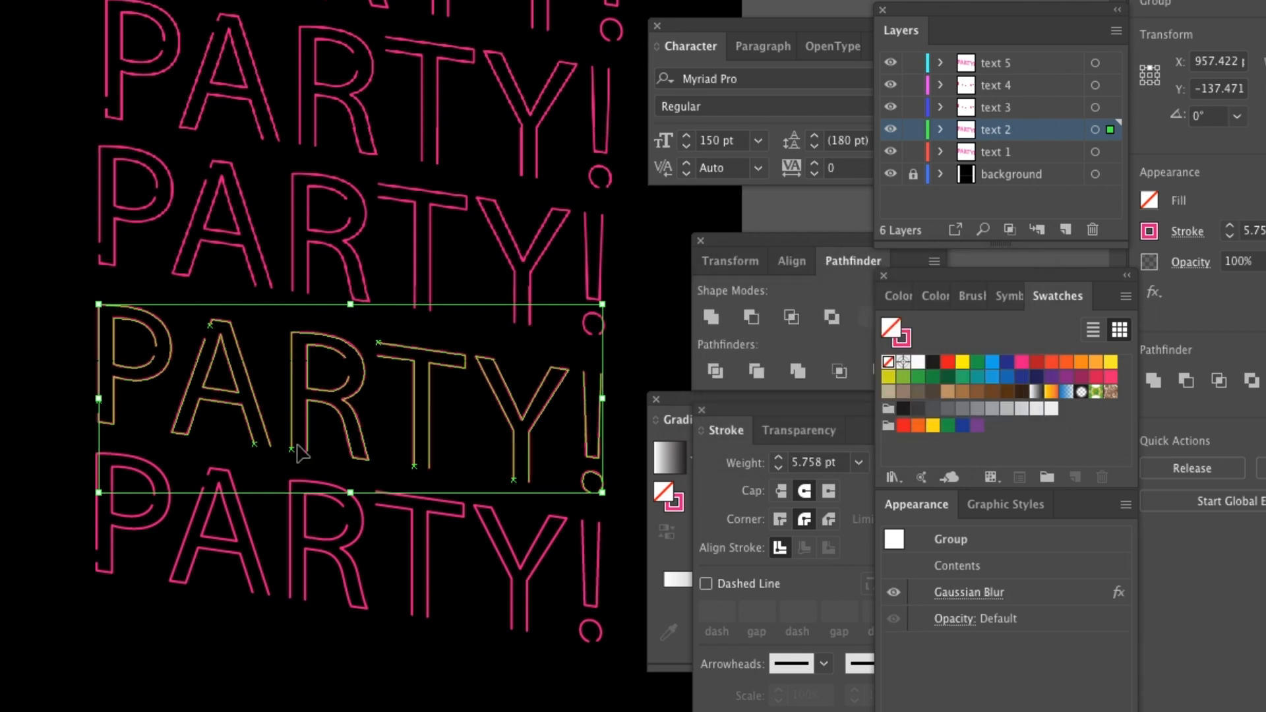
Apply a Gaussian Blur with a 6-pixel radius to the PARTY! group on the text 1 layer and deselect it.
left_click(350, 557)
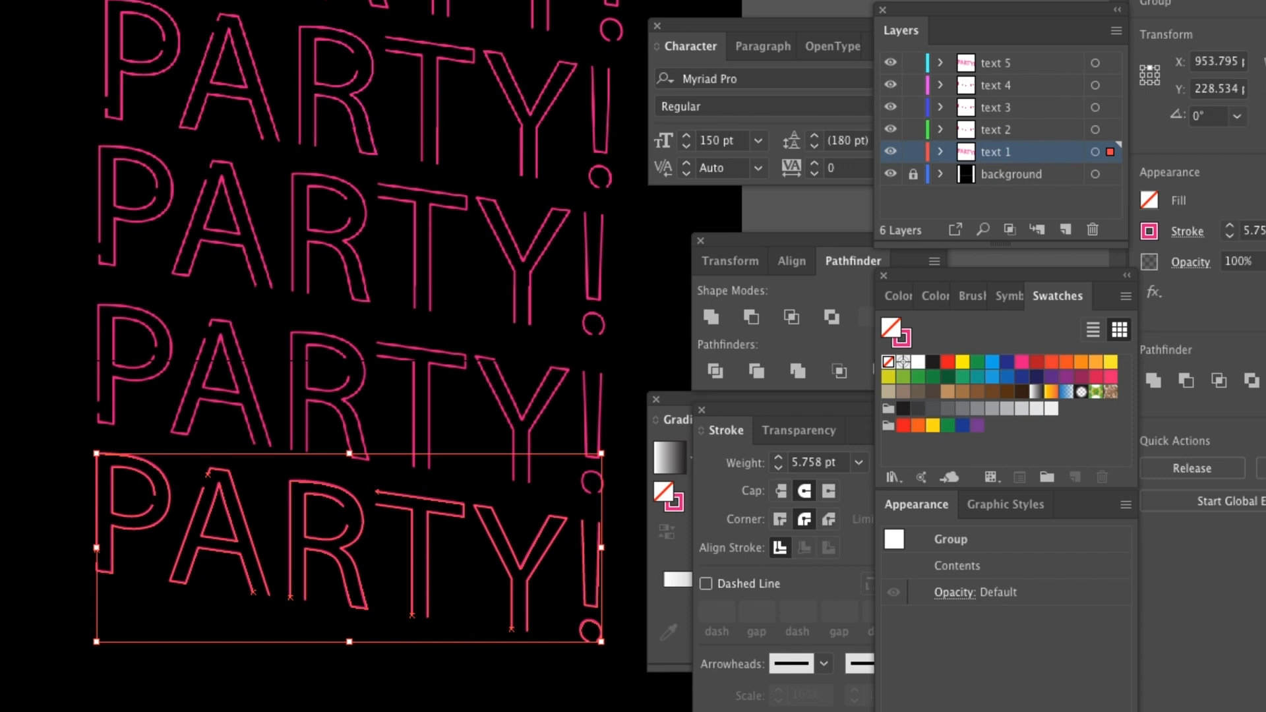
left_click(305, 1)
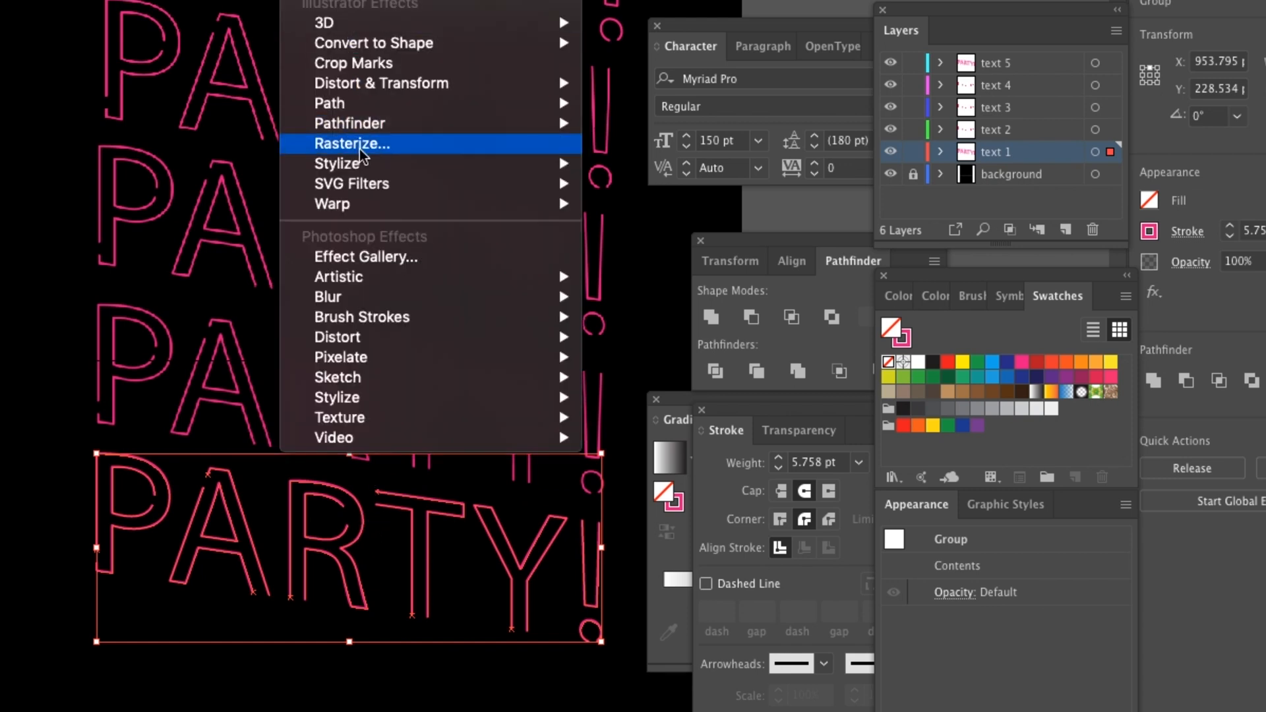
mouse_move(361, 170)
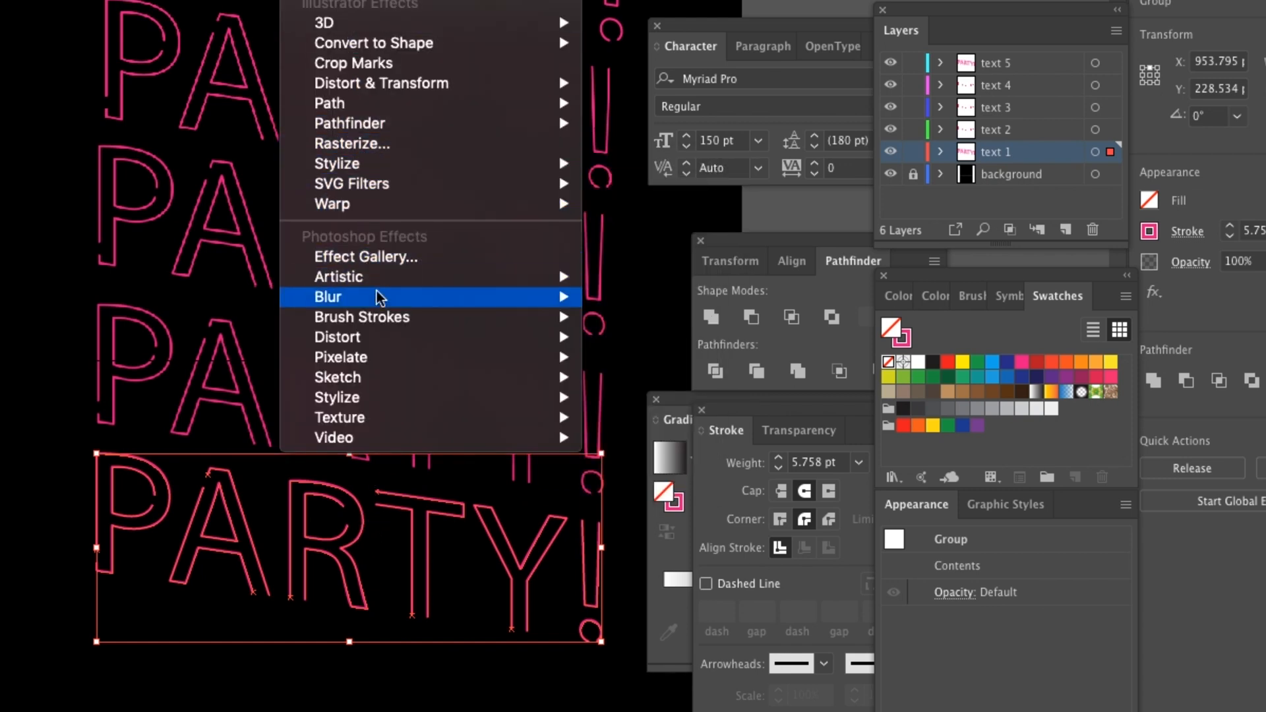
mouse_move(376, 297)
left_click(653, 297)
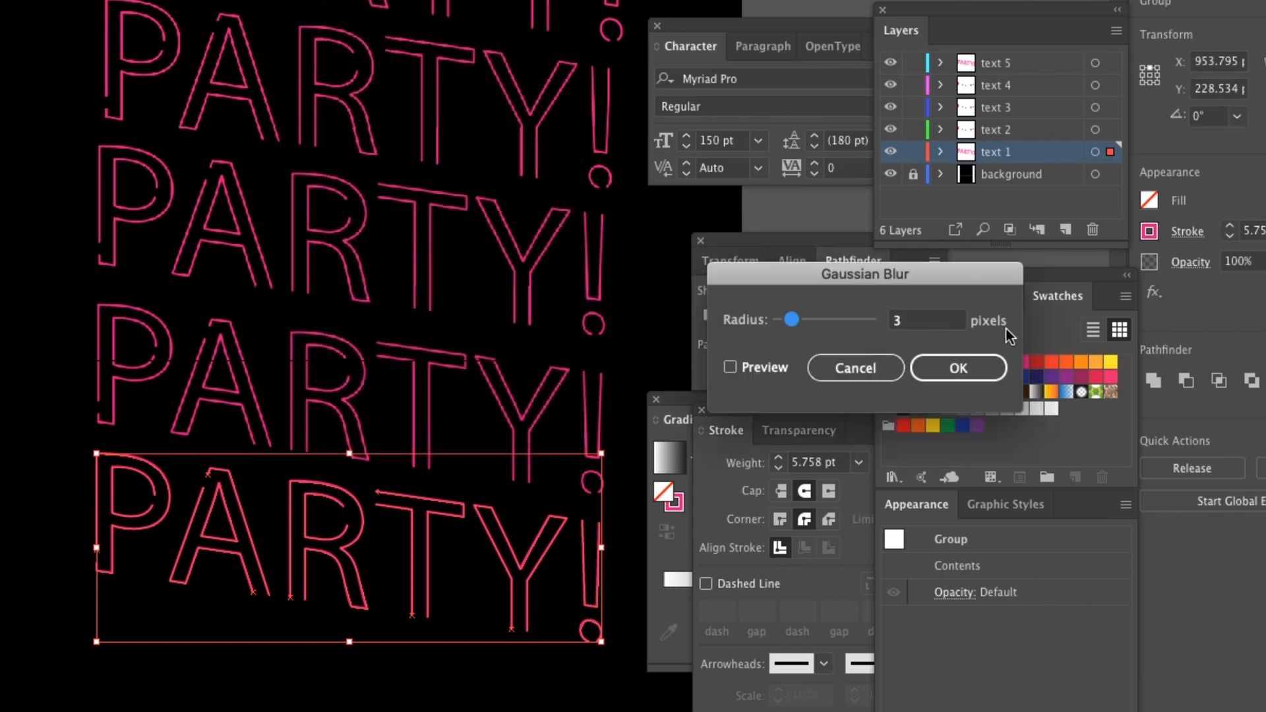
left_click(933, 324)
type("6")
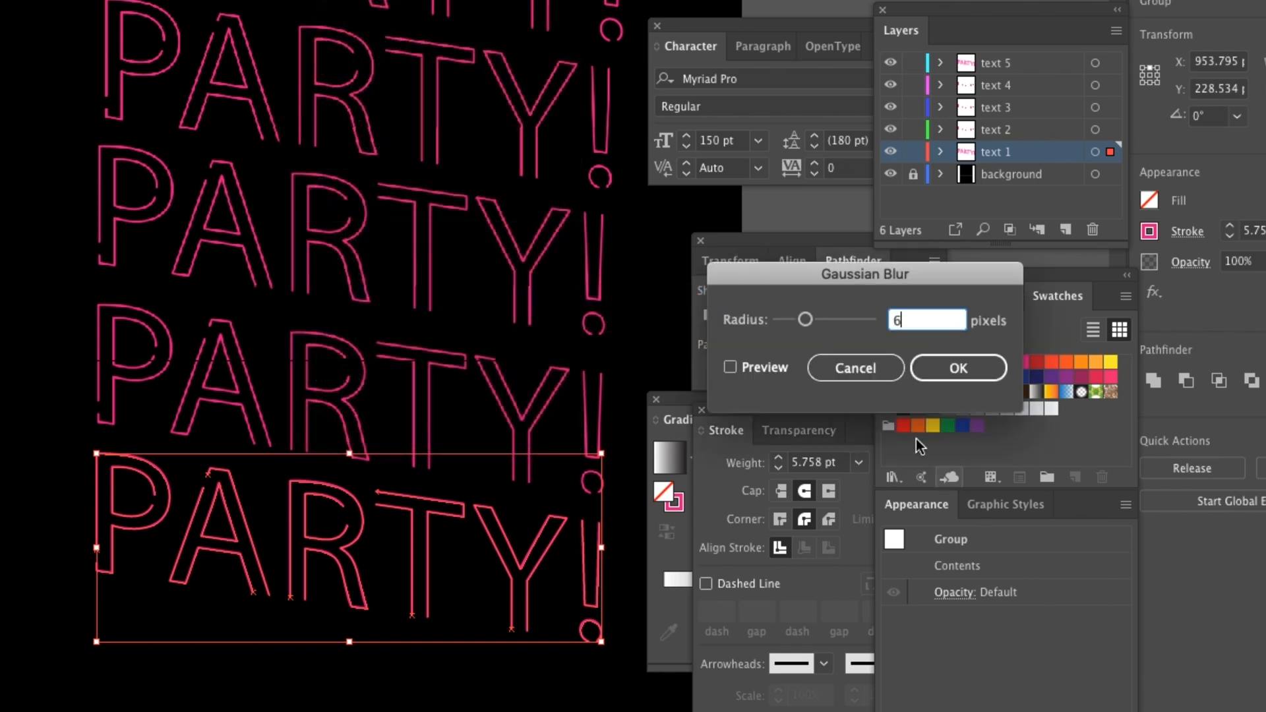
left_click(960, 369)
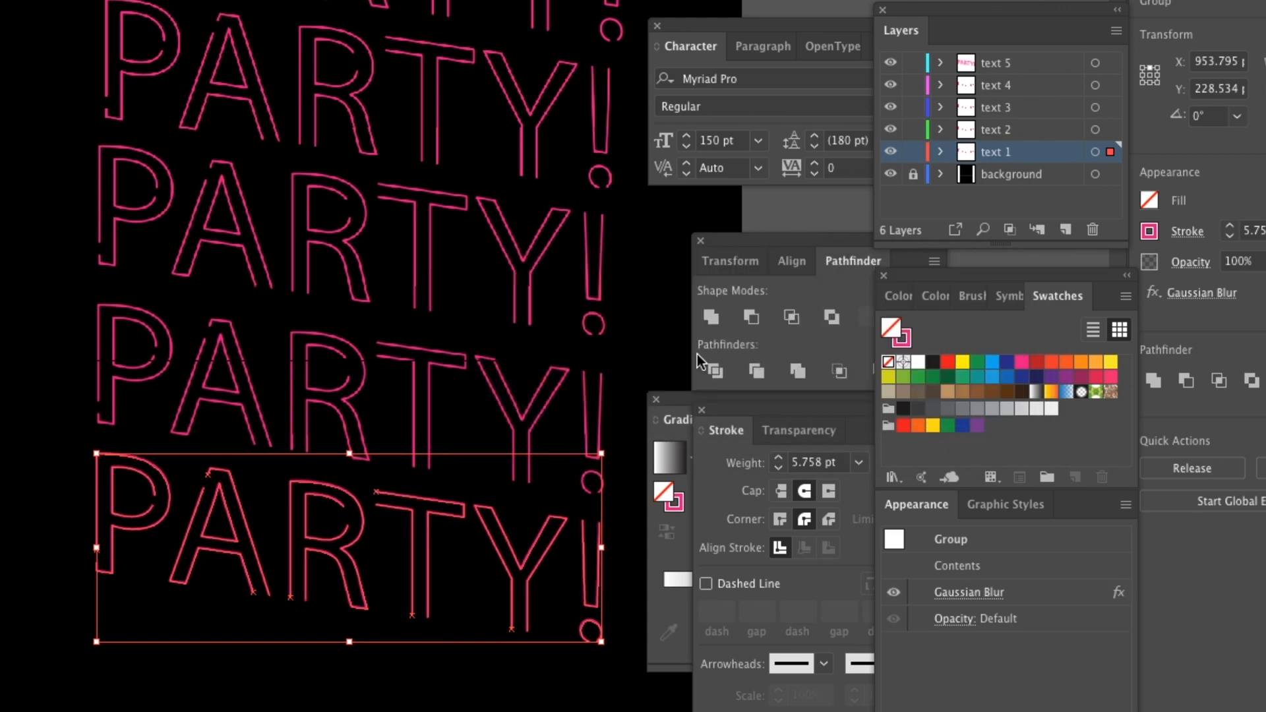
left_click(643, 360)
Examine the stacked PARTY! copies up close to compare the blur on their letter outlines.
scroll(630, 366, "down", 3)
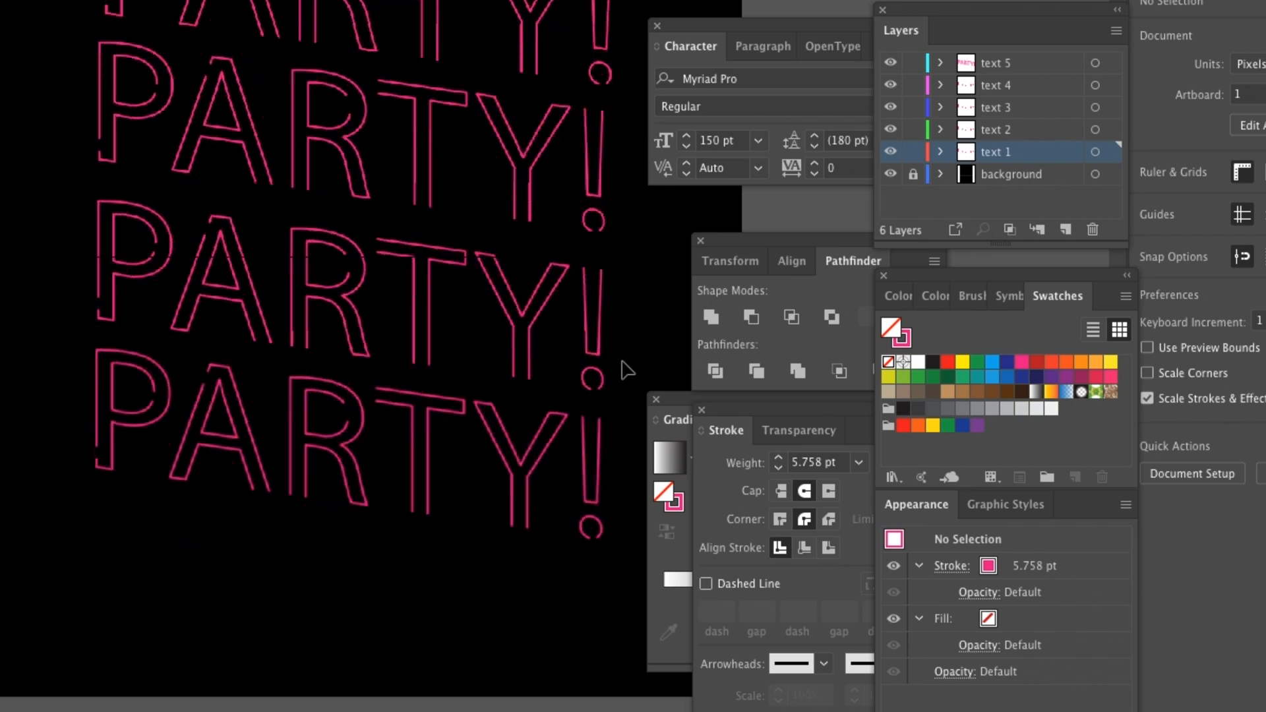
scroll(623, 361, "up", 5)
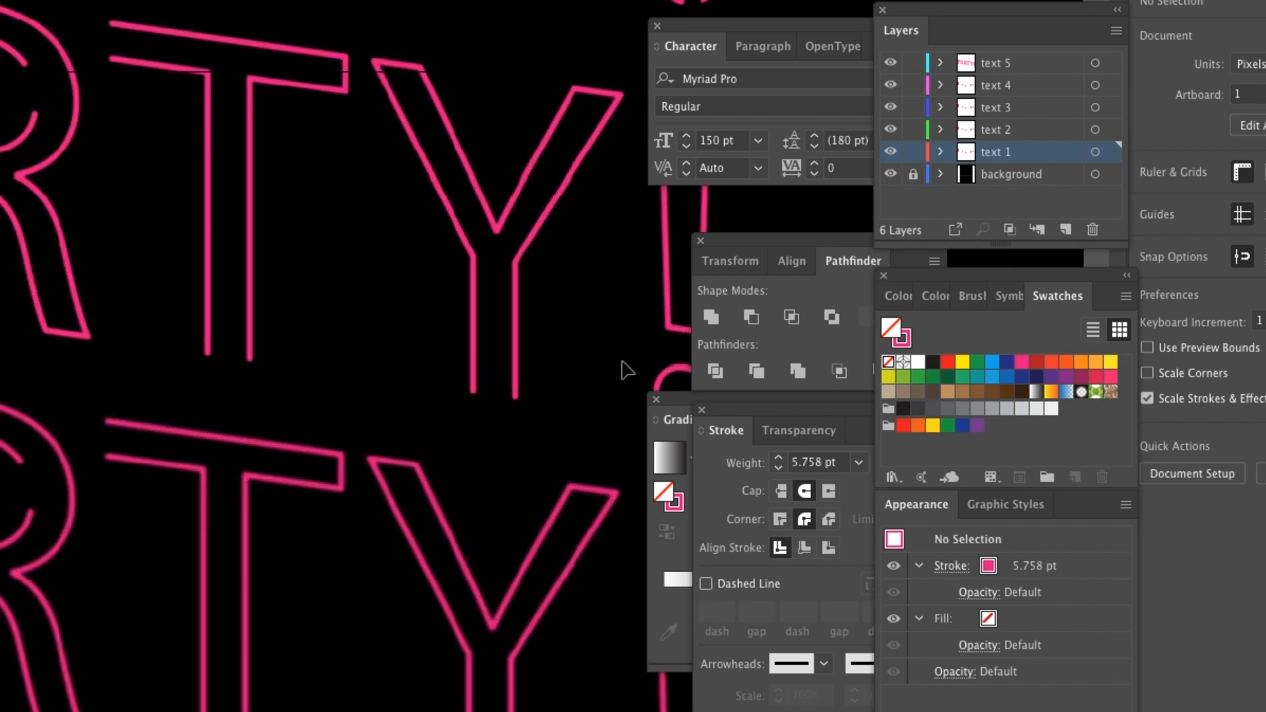
scroll(626, 369, "left", 10)
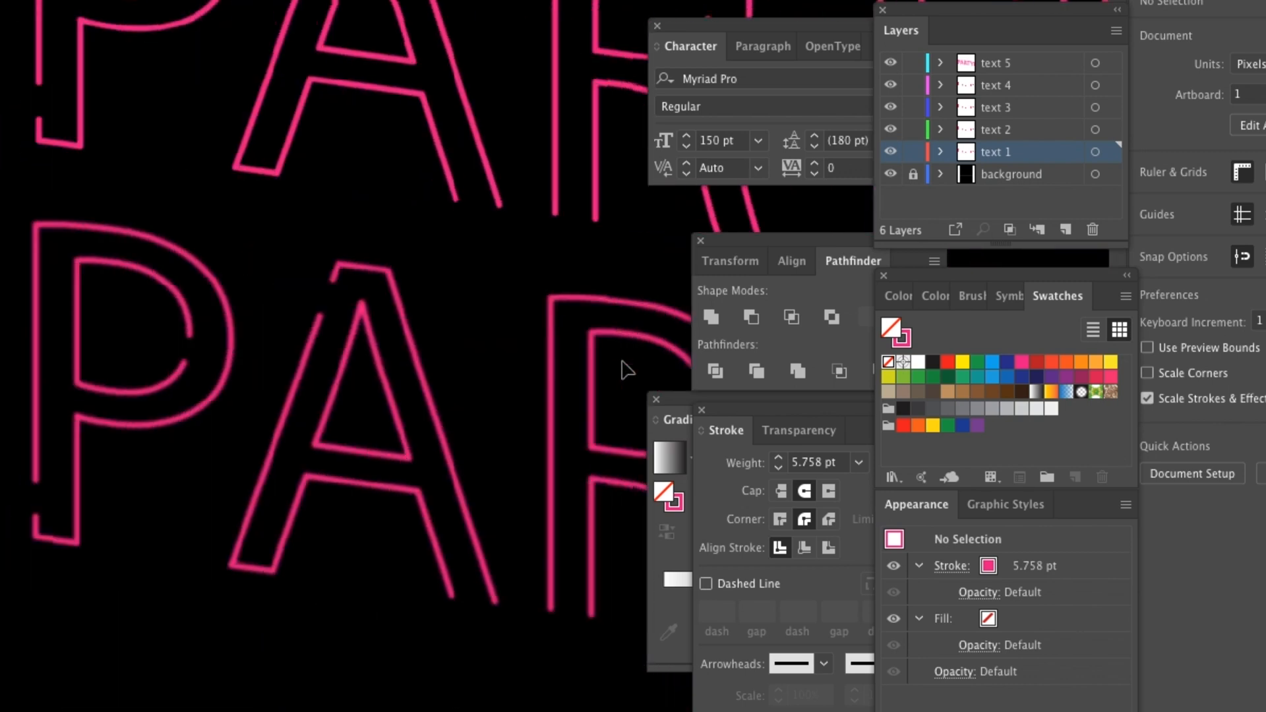
scroll(622, 361, "down", 3)
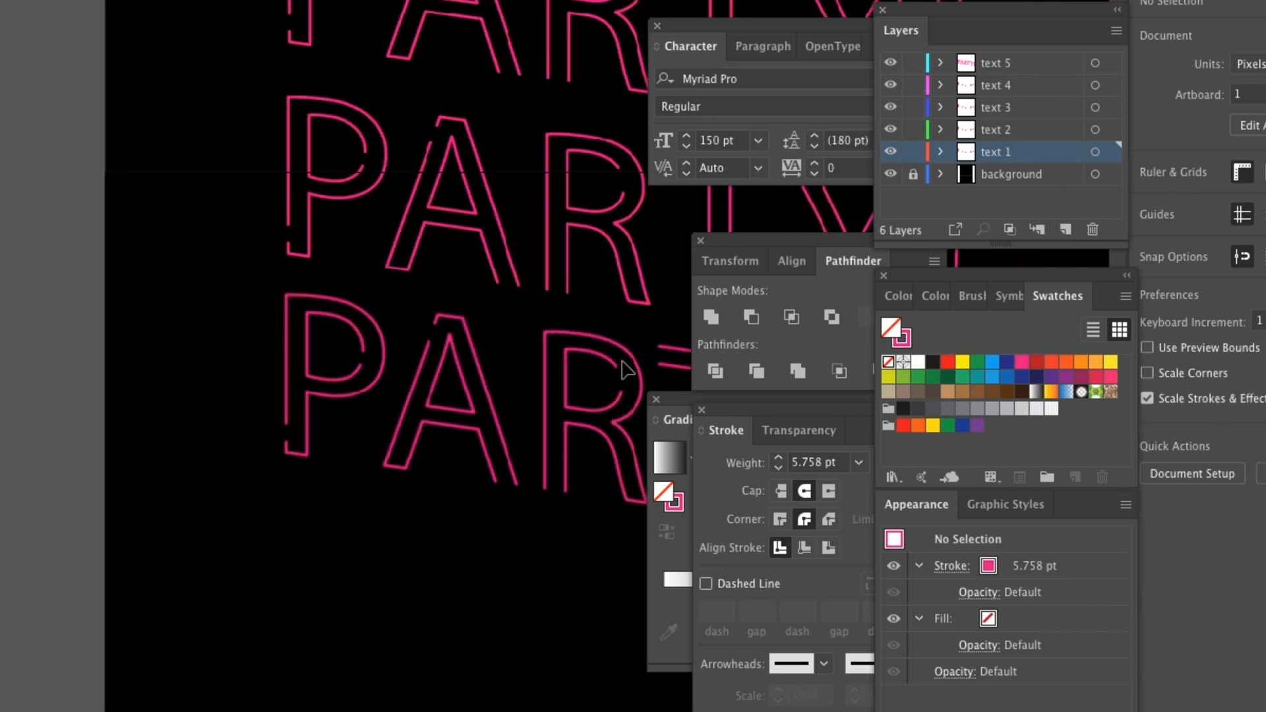
scroll(626, 369, "right", 5)
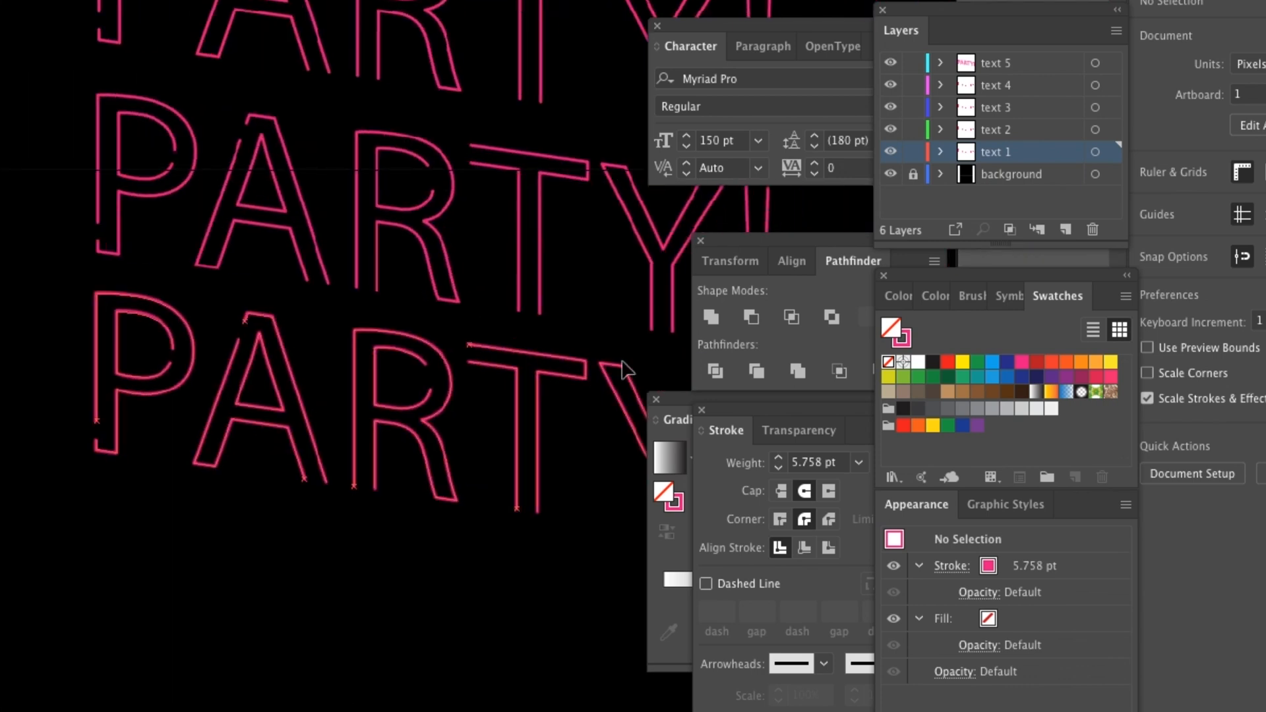
scroll(623, 362, "up", 10)
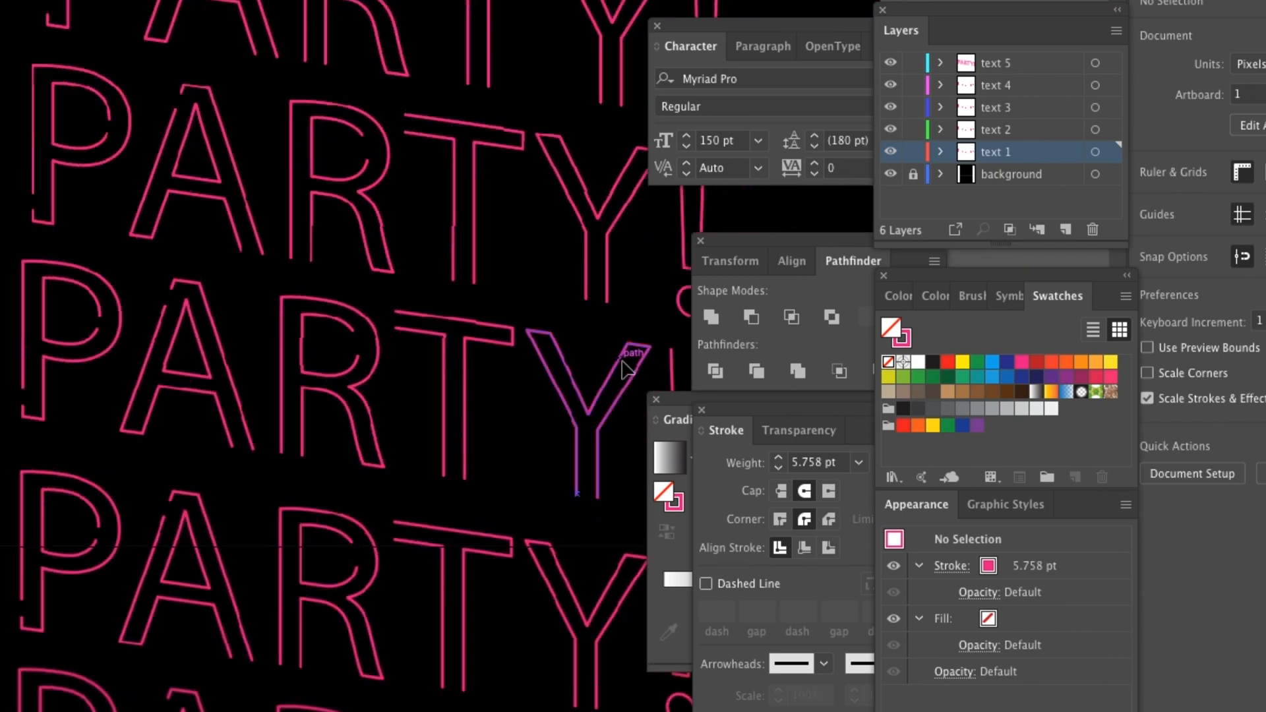
scroll(626, 369, "down", 2)
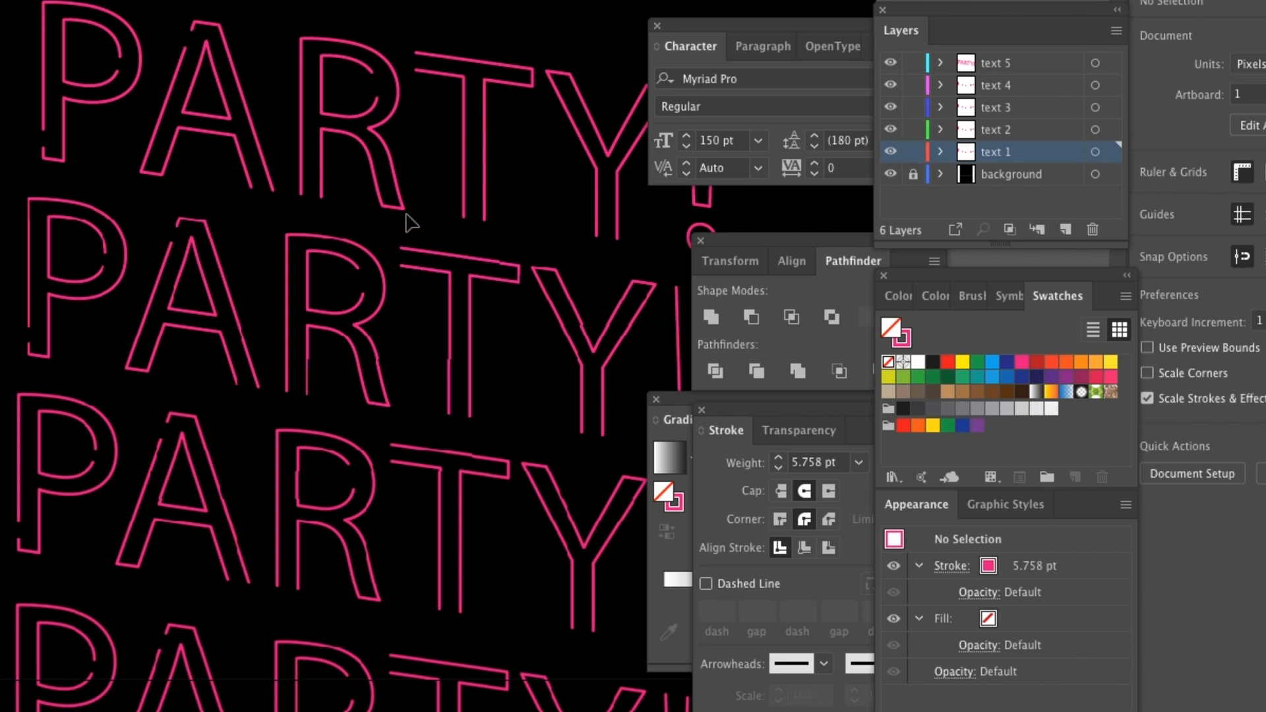
scroll(409, 221, "up", 1)
Move the text 2 PARTY! group onto the text 1 lettering, nudge it 3 px right and 3 px down, and deselect it.
scroll(412, 224, "down", 4)
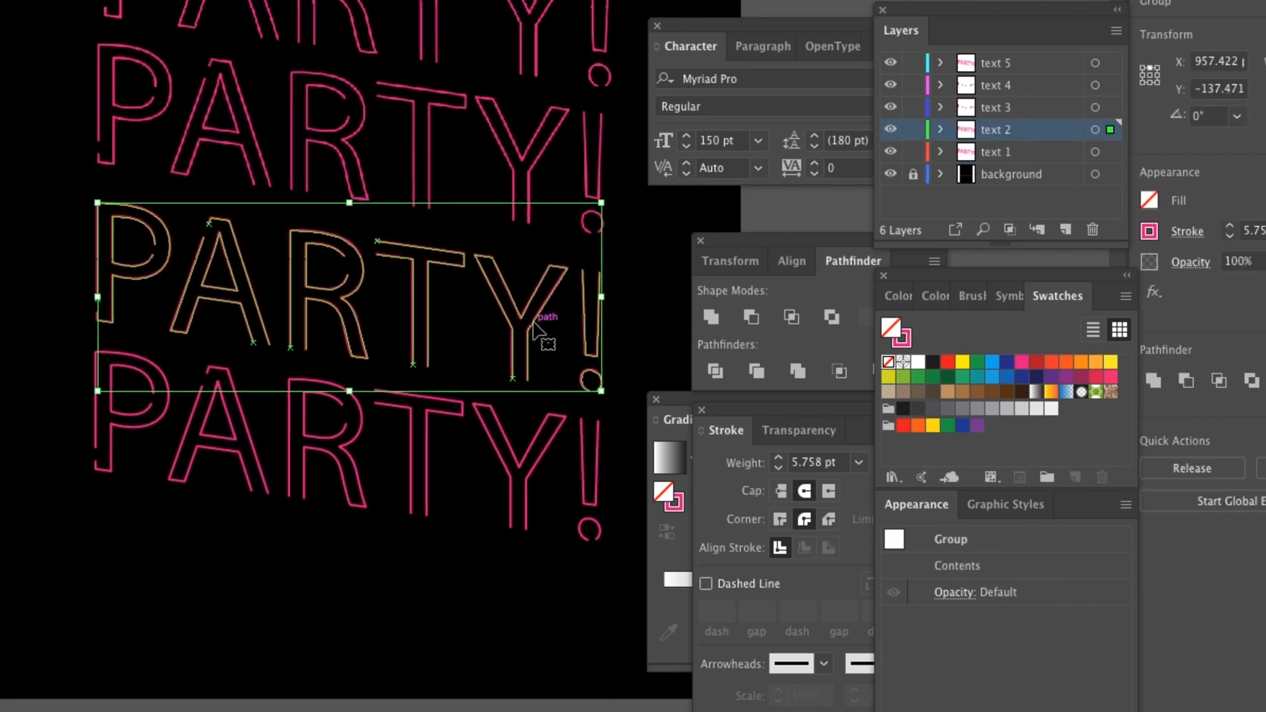
left_click_drag(538, 341, 533, 479)
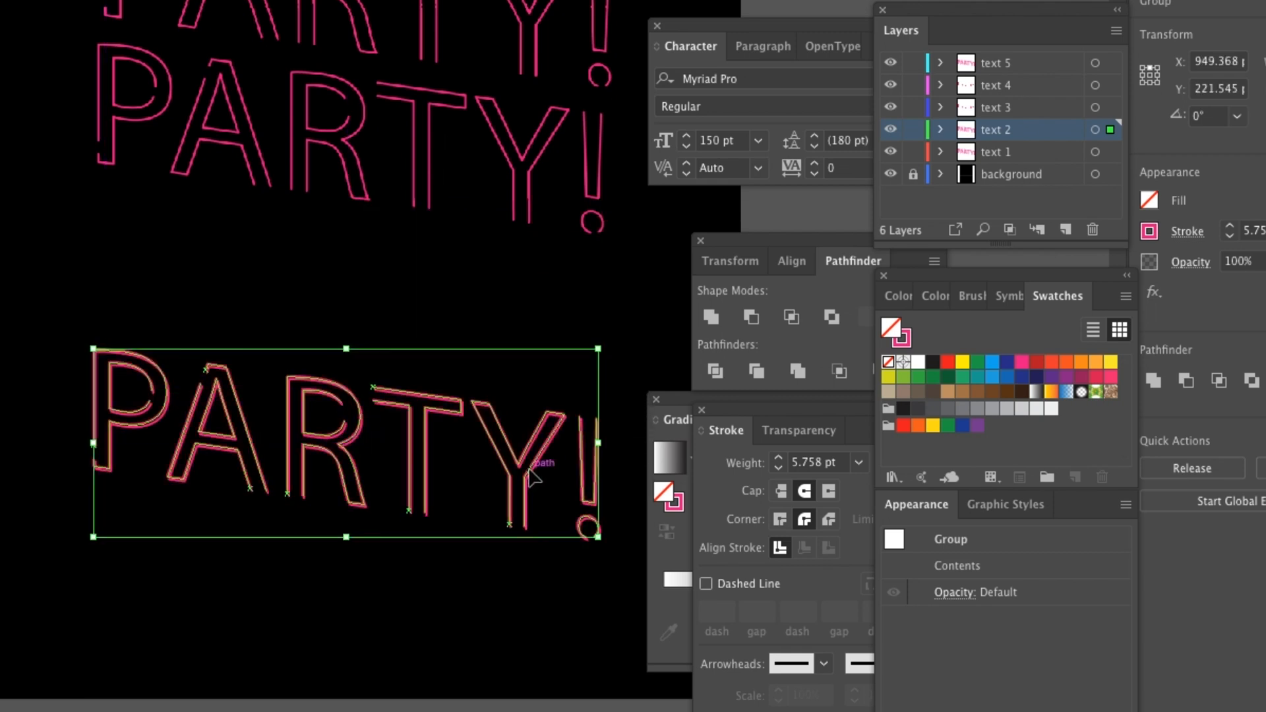
key("Right")
key("Right")
key("Right")
key("Down")
key("Down")
key("Down")
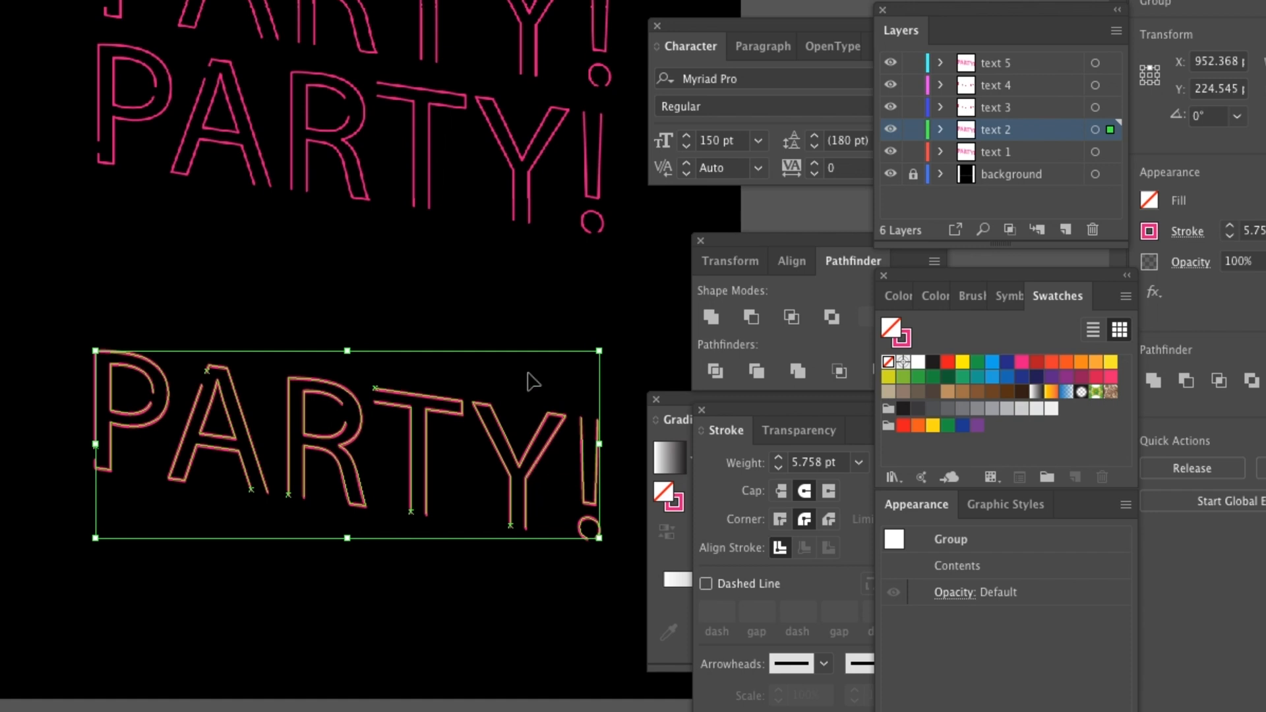
left_click(417, 277)
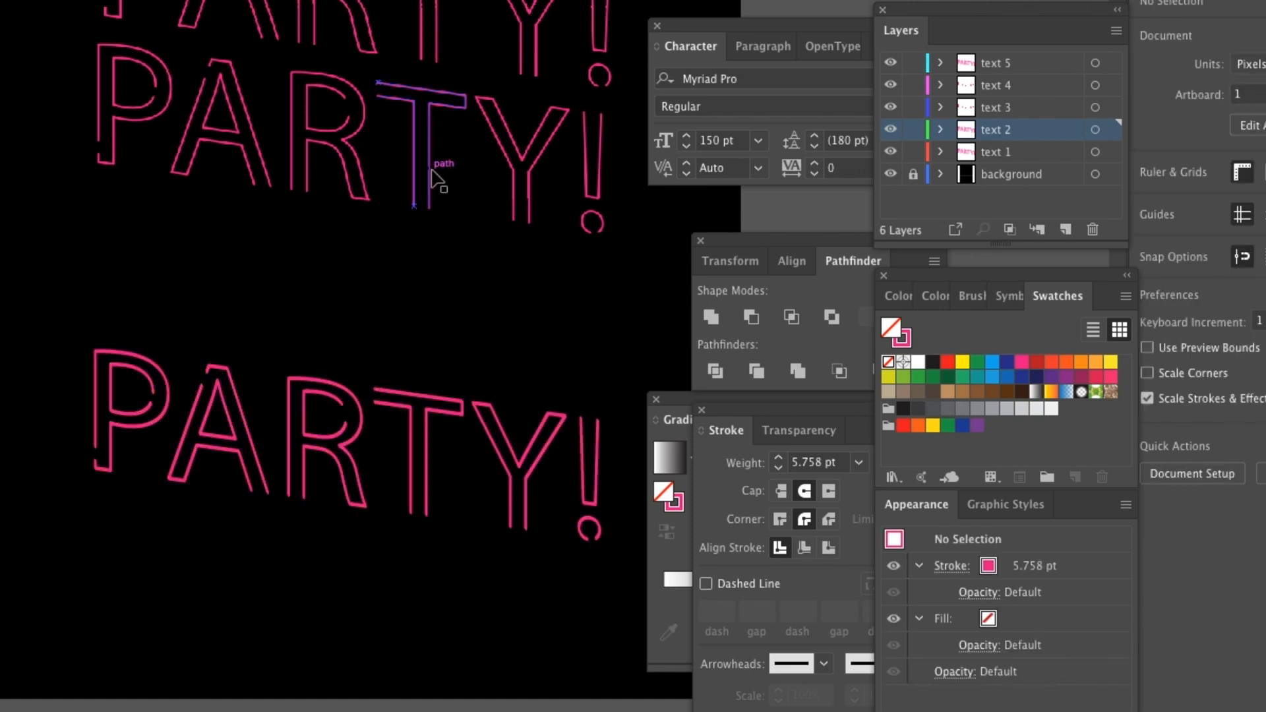
Move the text 3 PARTY! group onto the overlapping text 1 and text 2 lettering, nudge it into alignment, and deselect it.
left_click_drag(437, 179, 422, 475)
key("Down")
key("Down")
key("Right")
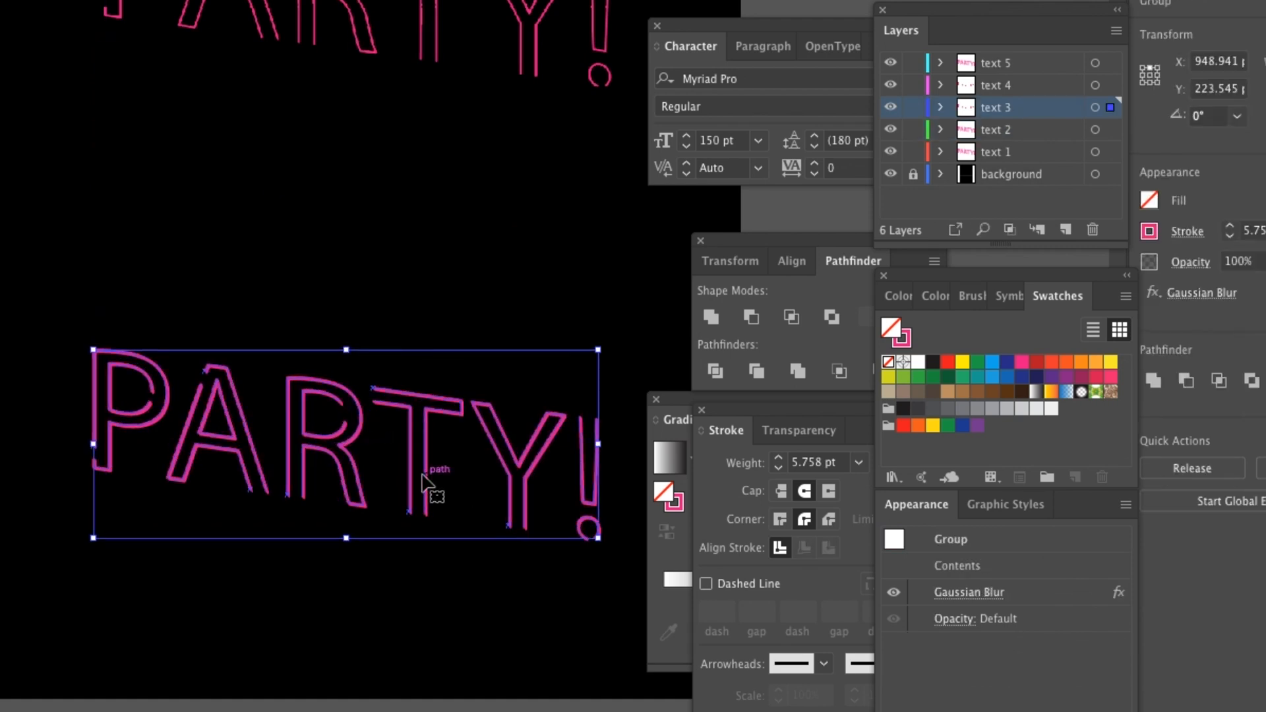
left_click(503, 156)
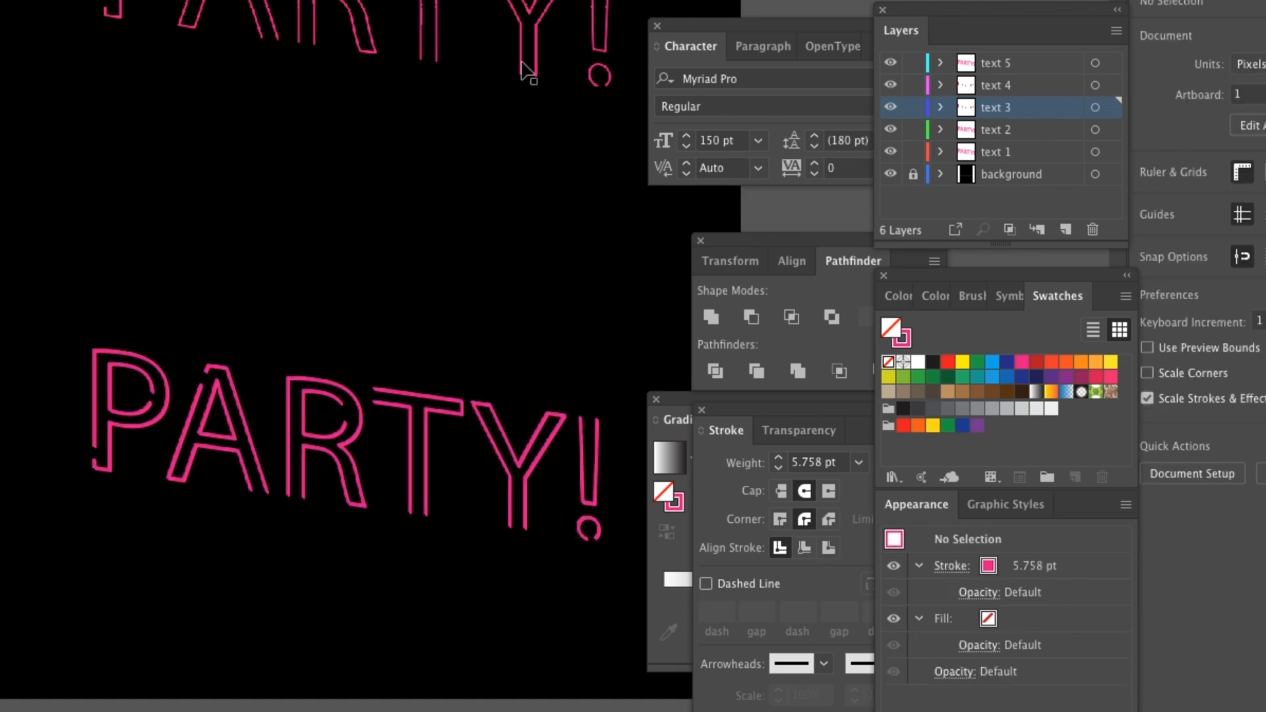
Move the text 4 PARTY! group onto the stacked lettering of text 1 to text 3, nudge it into alignment, and deselect it.
left_click_drag(545, 48, 523, 504)
key("Right")
key("Right")
key("Down")
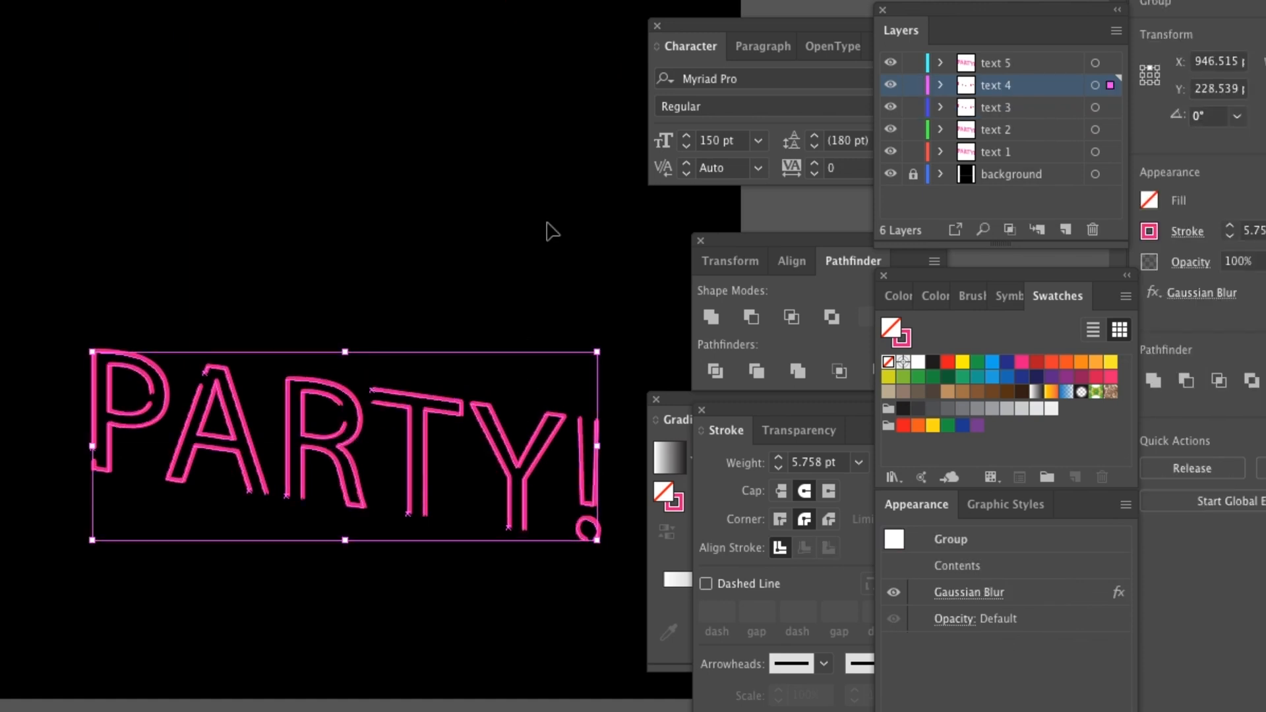
left_click(553, 231)
Change the stroke colour of the PARTY! group on the text 5 layer to white.
scroll(552, 231, "down", 10)
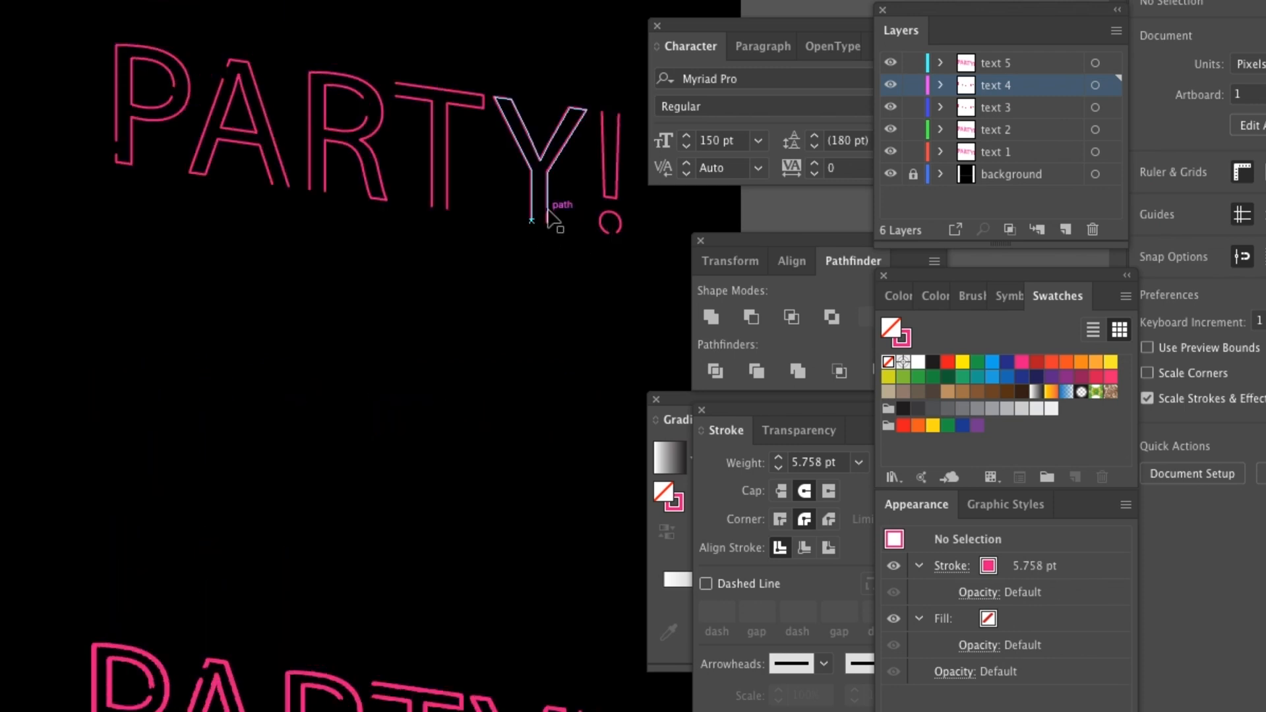
left_click(549, 211)
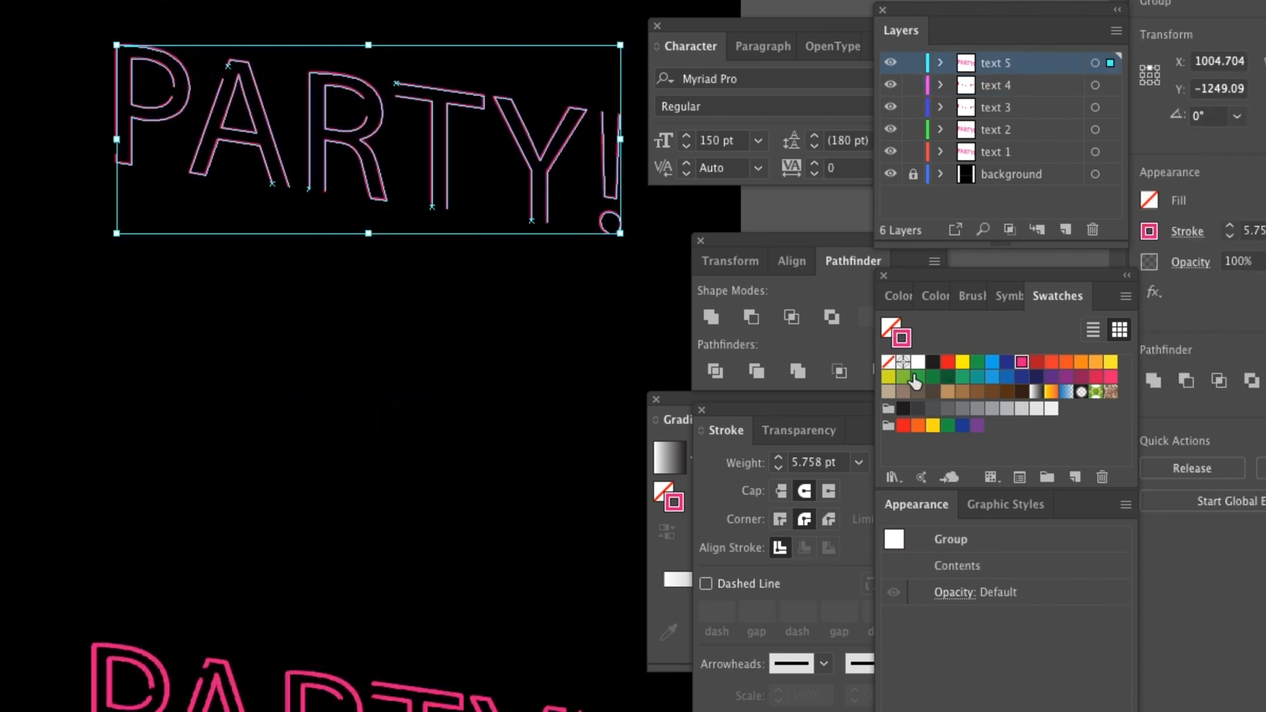
left_click(918, 362)
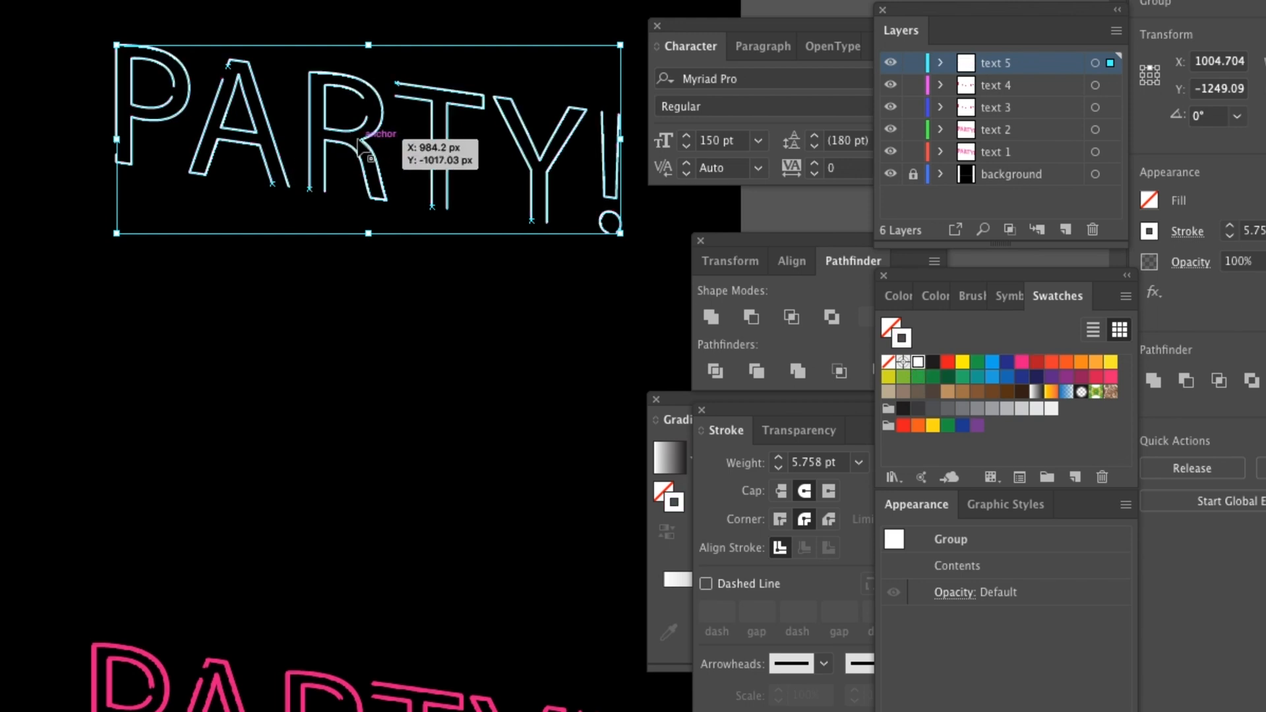
Move the white text 5 PARTY! group down the black area onto the stacked pink lettering.
left_click_drag(359, 141, 365, 555)
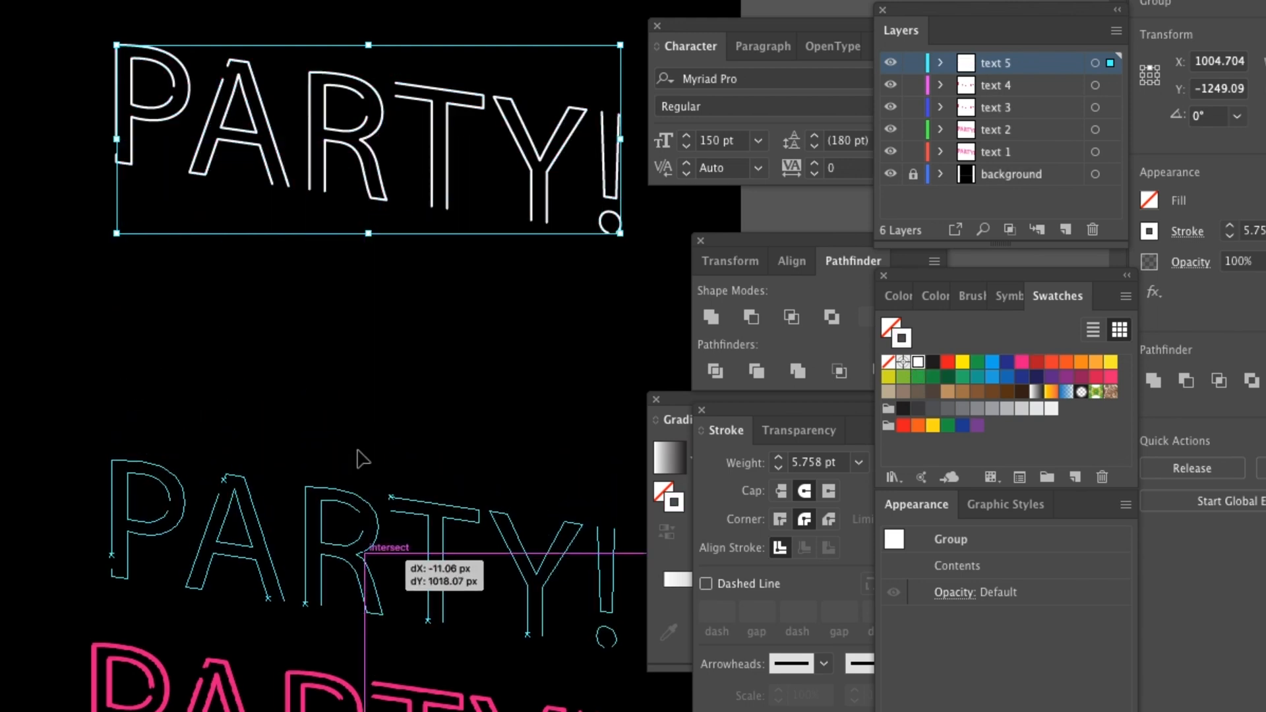
left_click_drag(359, 458, 361, 460)
scroll(368, 311, "down", 8)
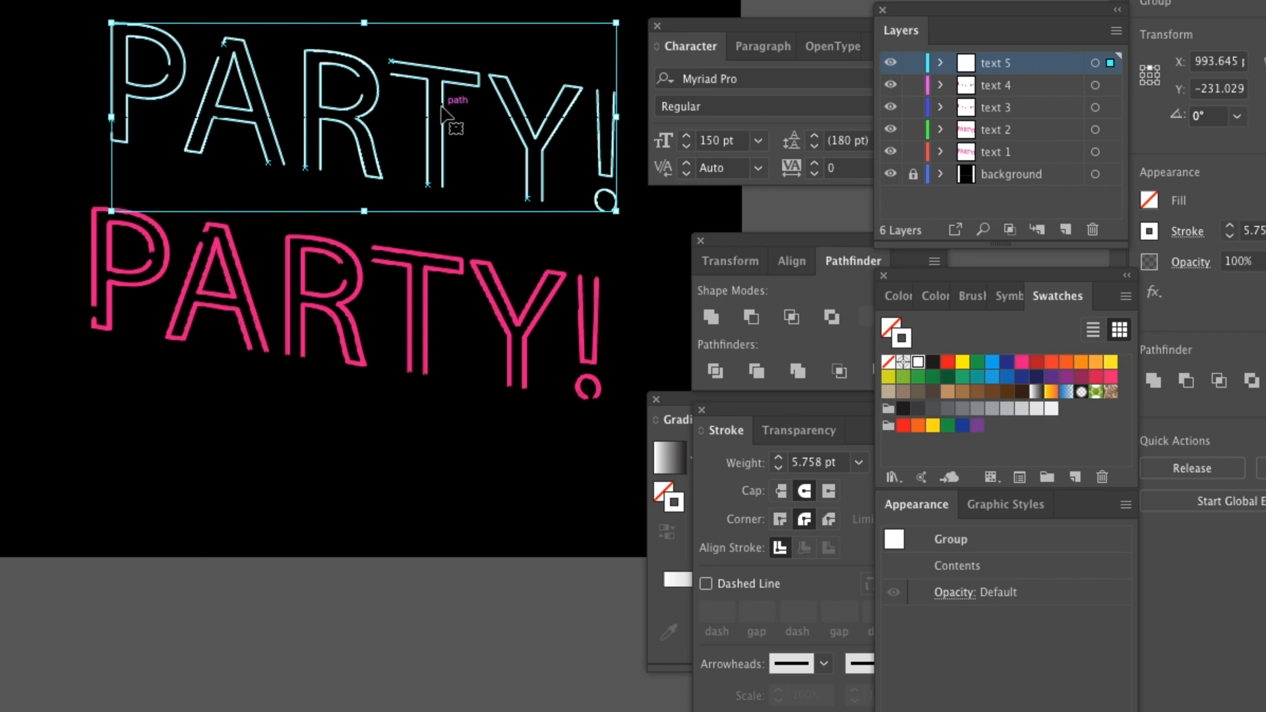
left_click_drag(446, 163, 424, 297)
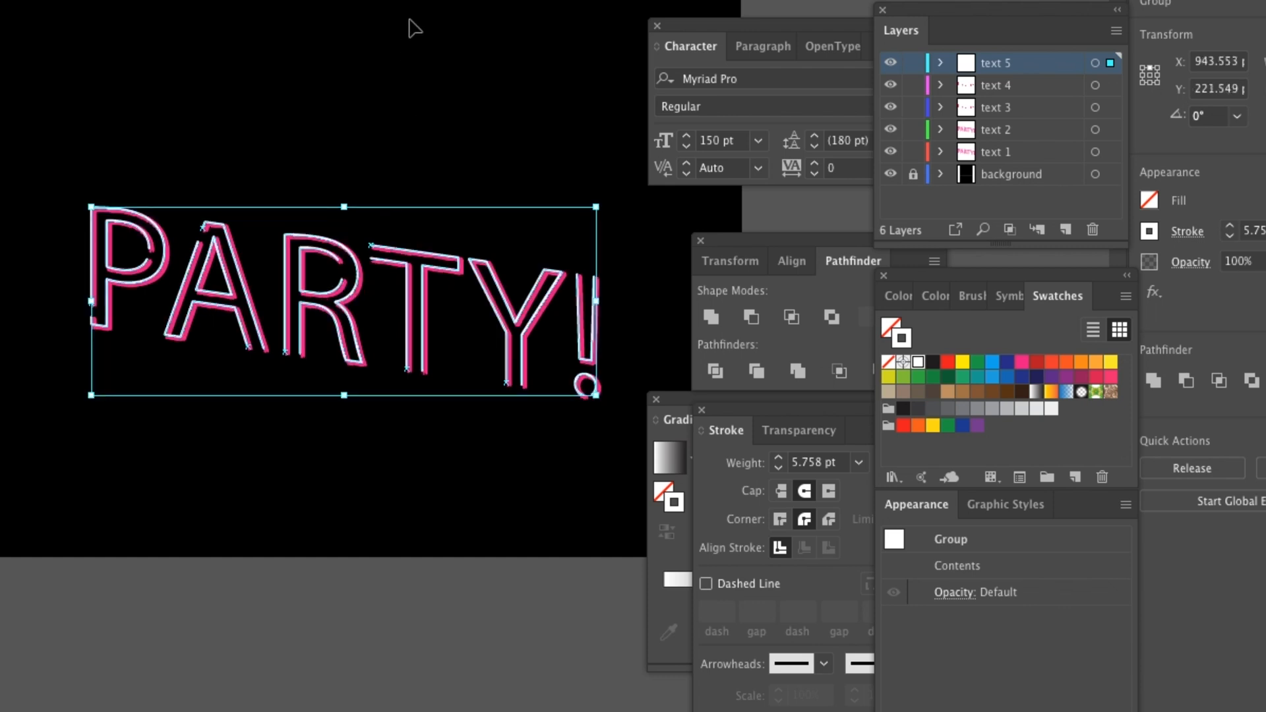
Set the stroke weight of all five stacked PARTY! groups to 3 pt and deselect them.
left_click_drag(53, 235, 672, 481)
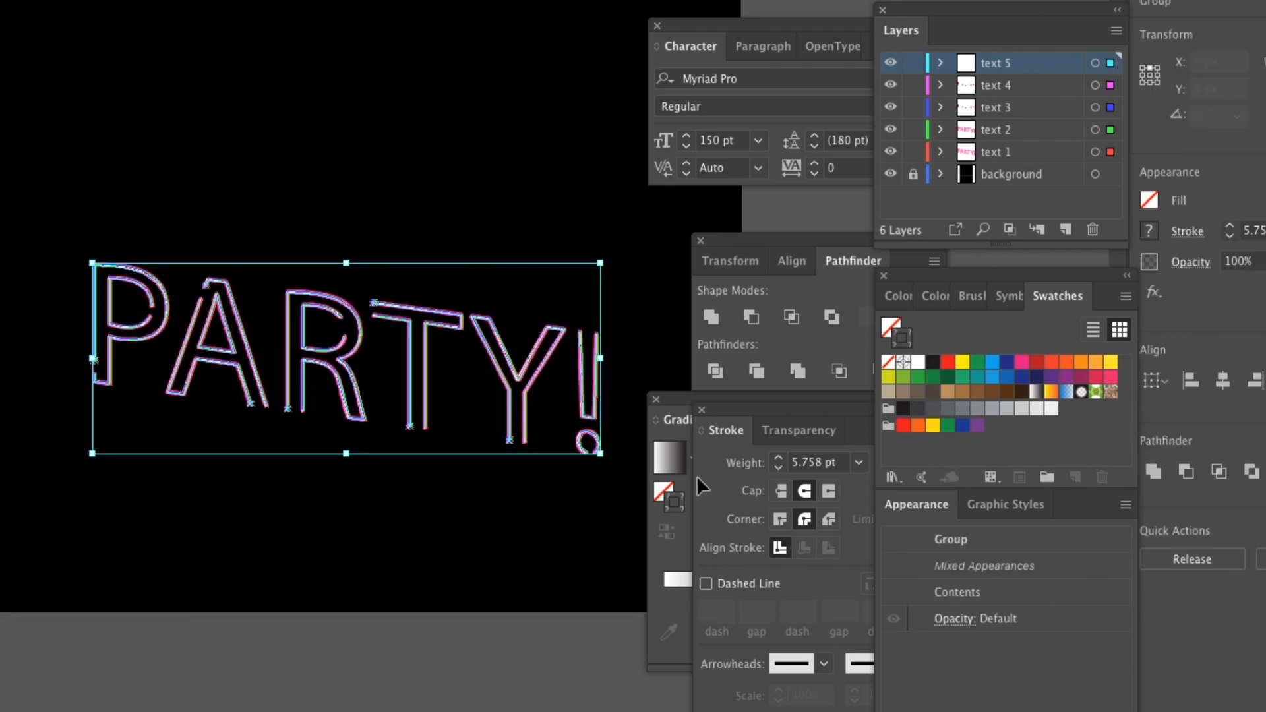
left_click(857, 461)
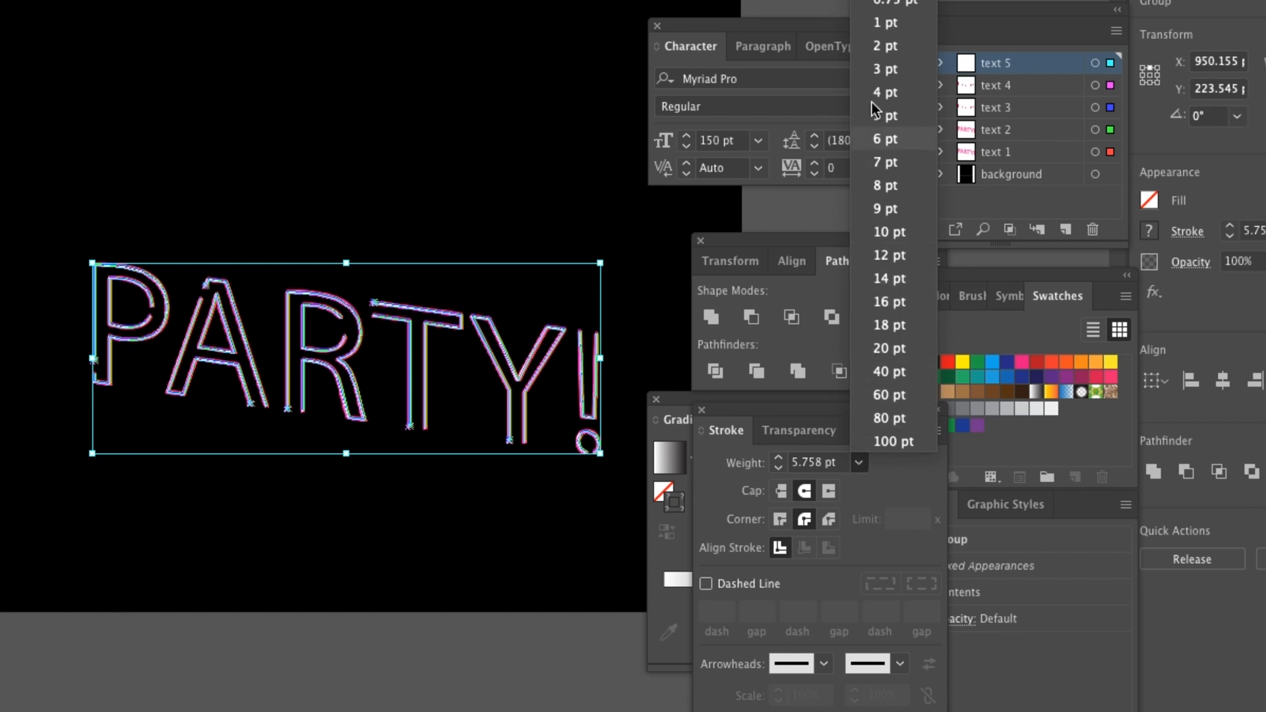
left_click(882, 69)
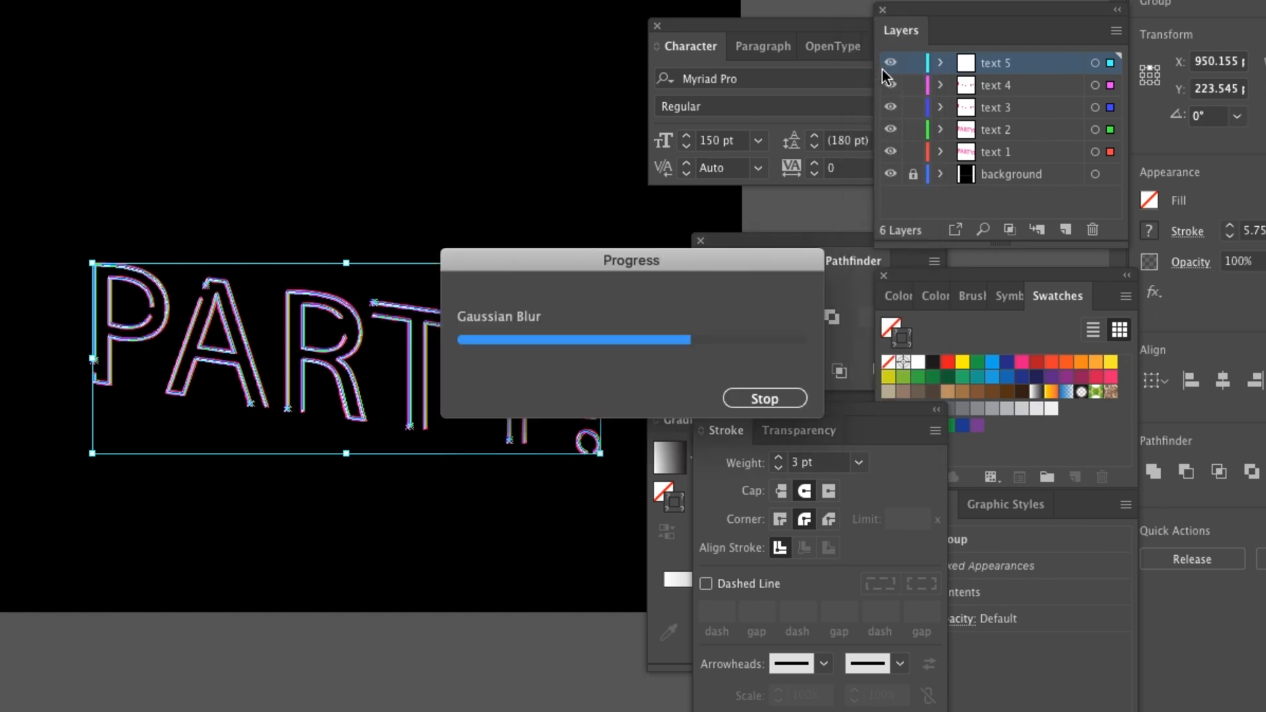
left_click(478, 138)
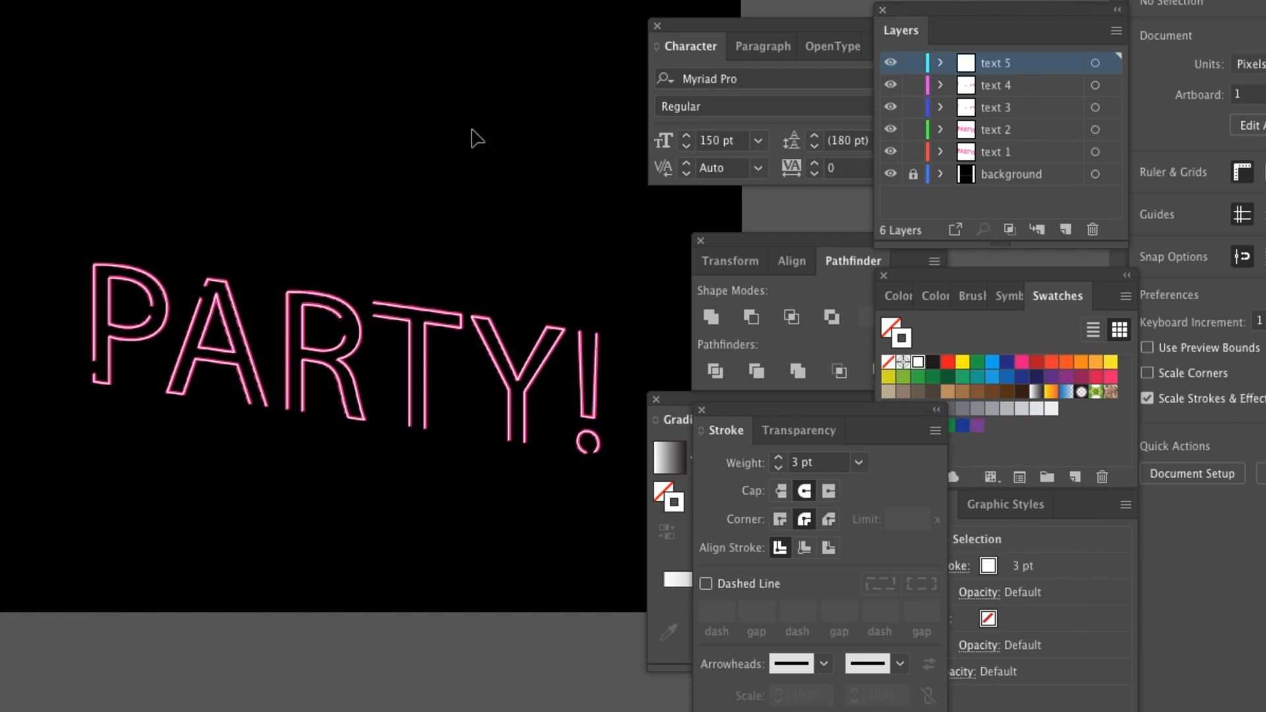
Move the white text 5 PARTY! group off the stack to the empty black area above the pink lettering.
key("super+equal")
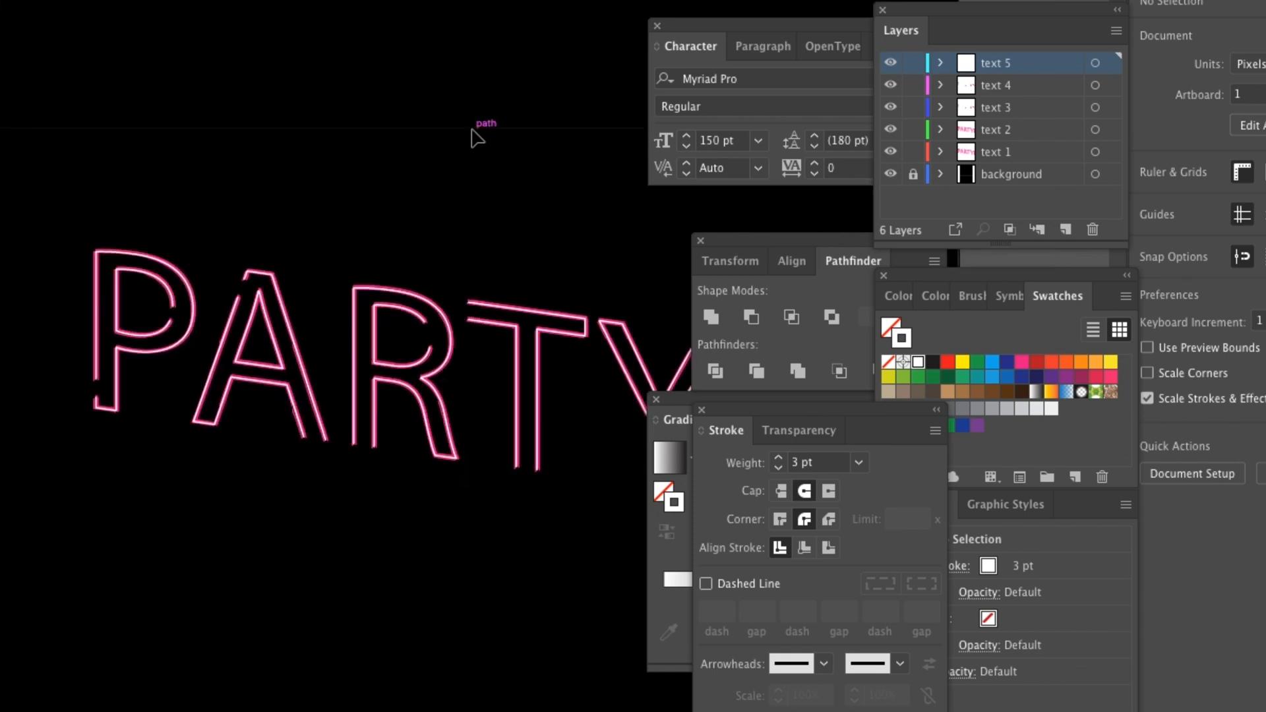
scroll(478, 139, "right", 4)
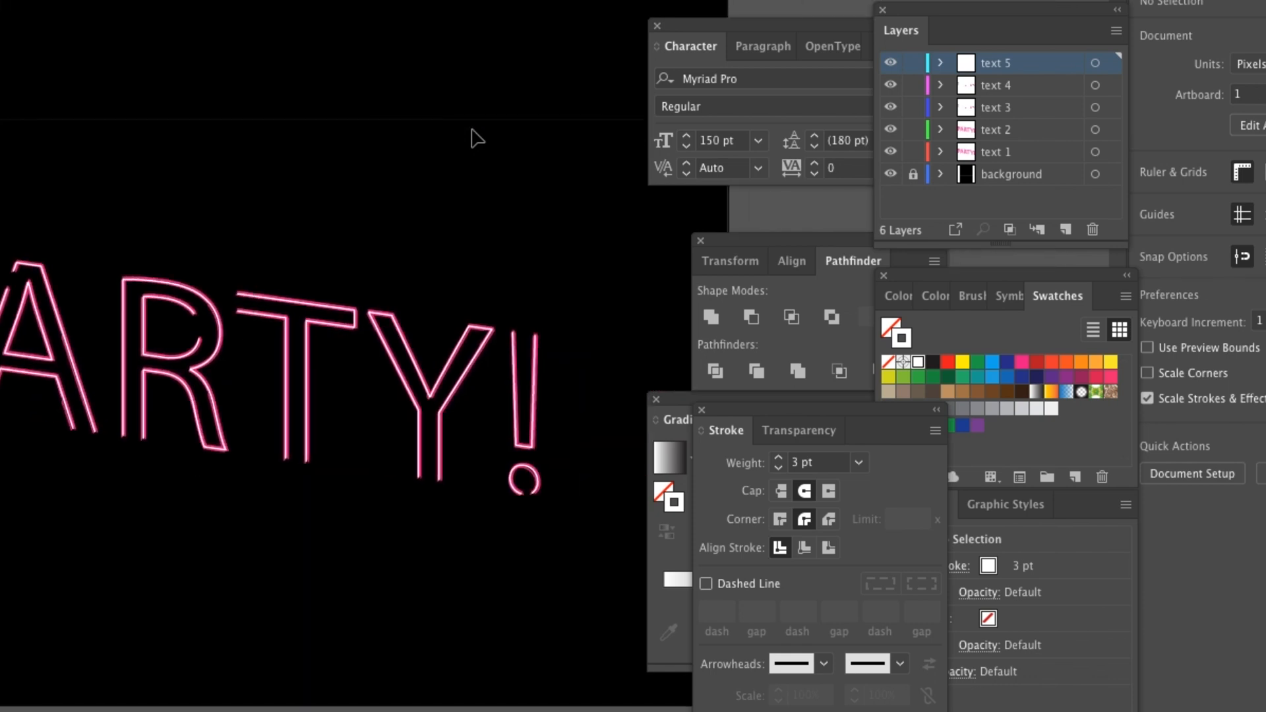
left_click(390, 322)
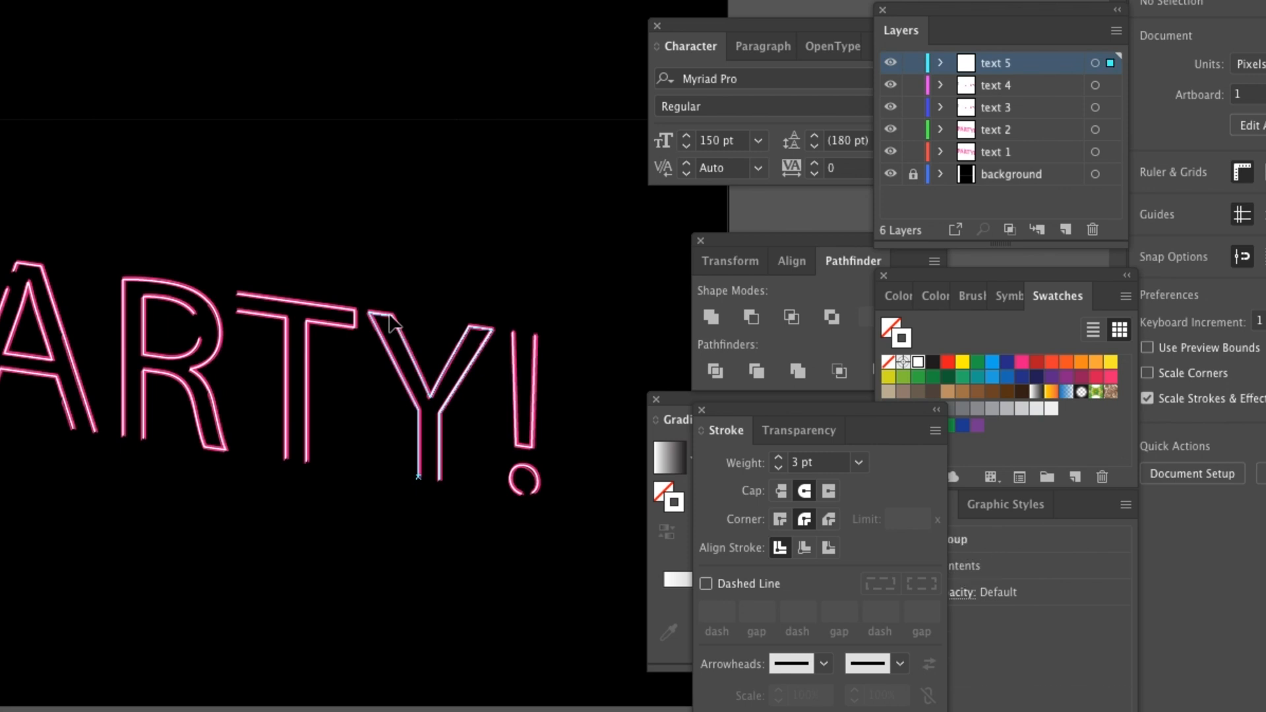
left_click_drag(390, 320, 399, 78)
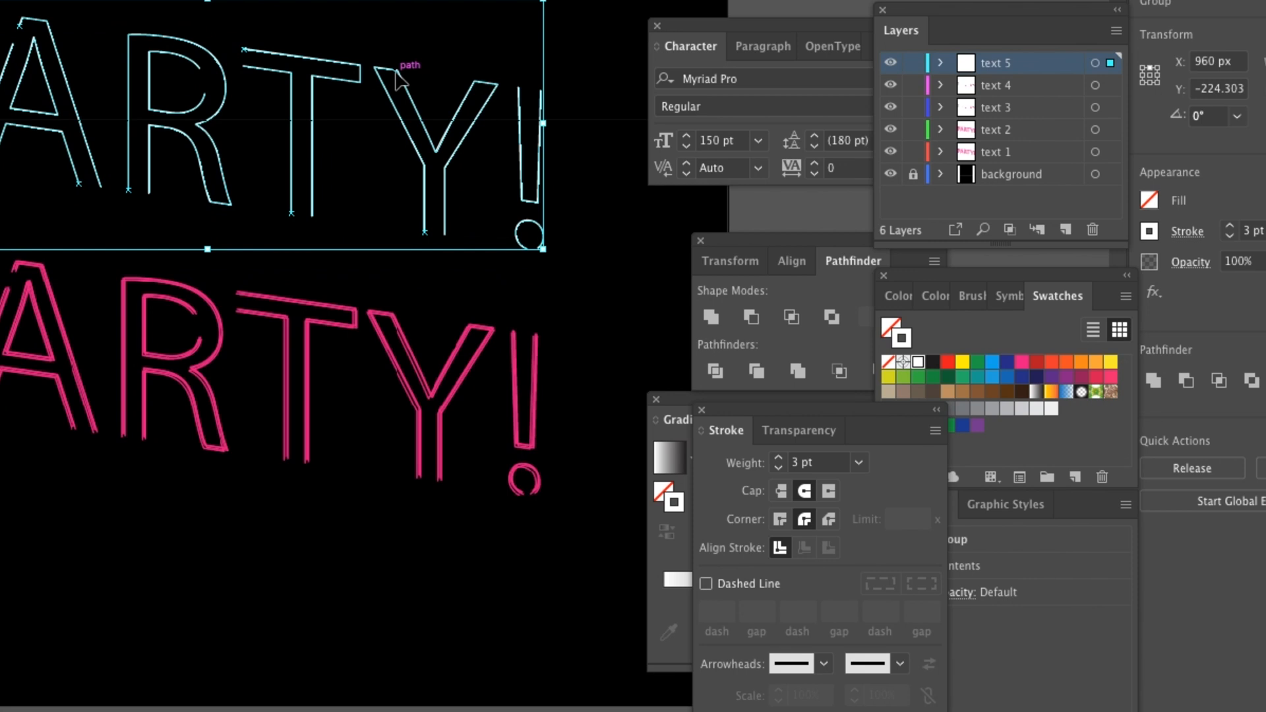
Apply a white-to-black linear gradient to the text 5 group's stroke and move the black stop to 50.87%.
scroll(395, 73, "left", 5)
scroll(396, 73, "down", 2)
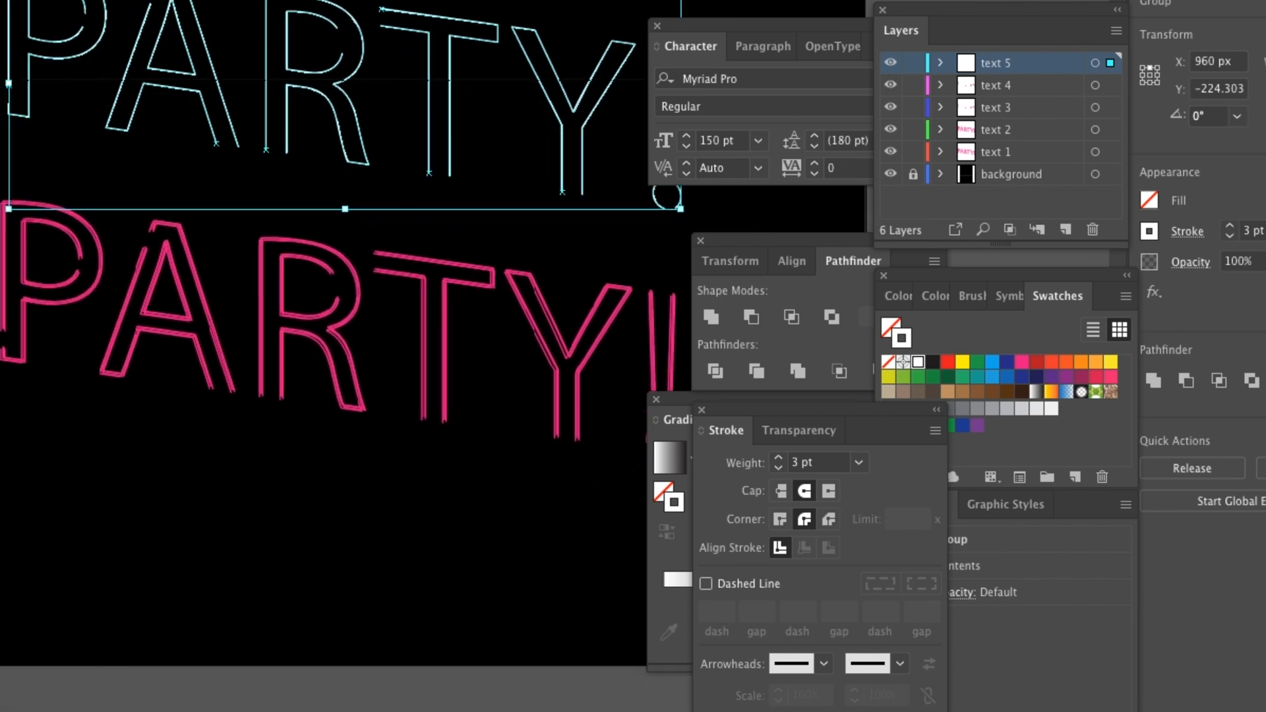
left_click(678, 399)
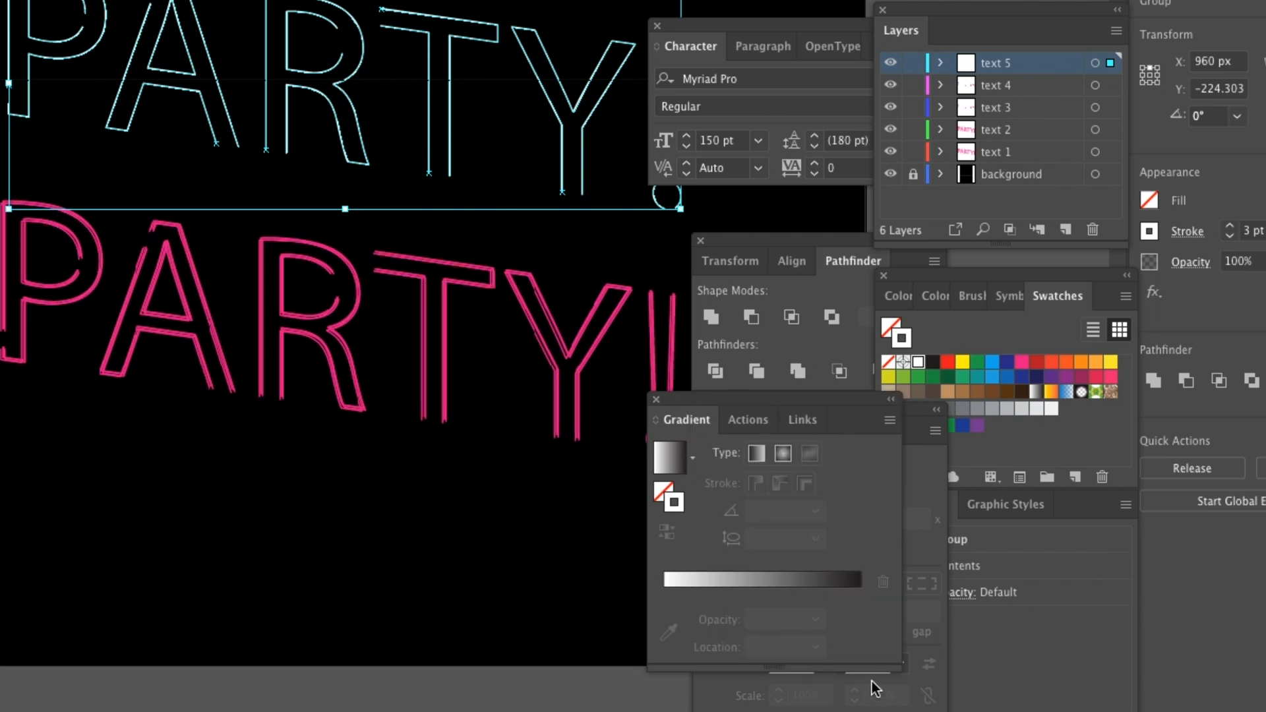
left_click(796, 583)
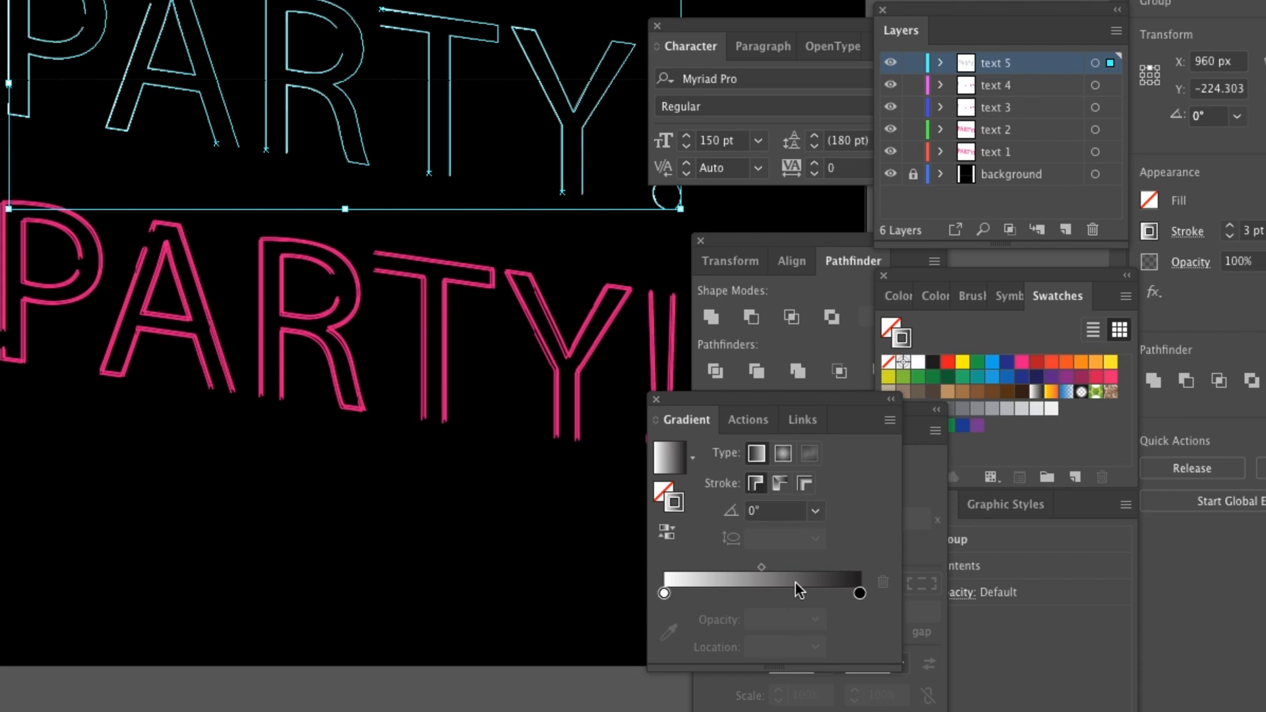
left_click_drag(861, 592, 764, 595)
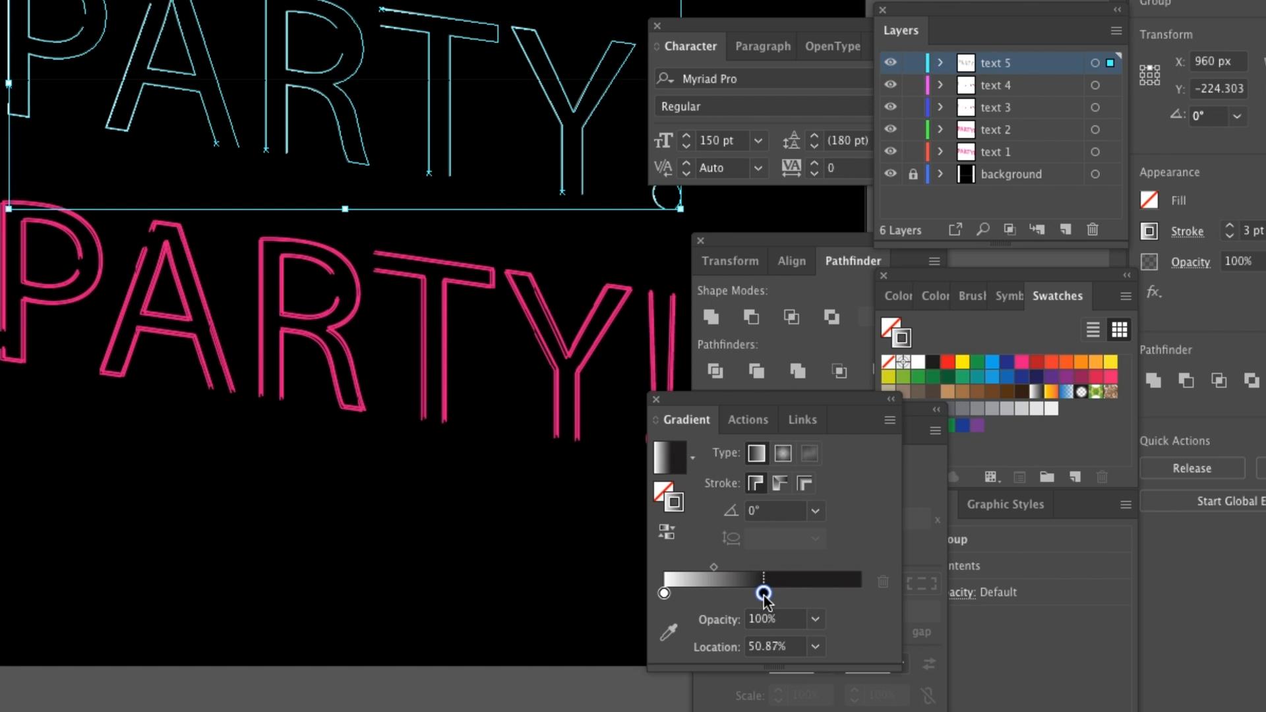
Change the black stop of the text 5 stroke gradient to CMYK Magenta.
double_click(763, 596)
left_click(763, 595)
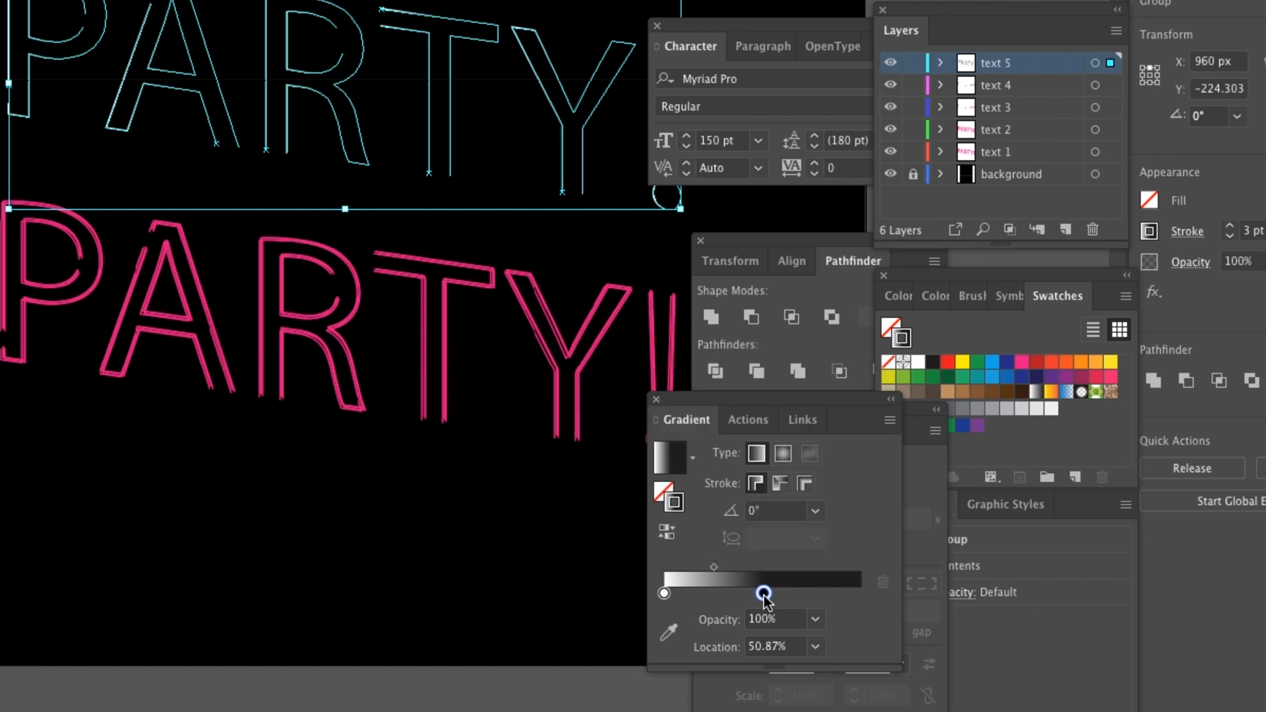
double_click(764, 596)
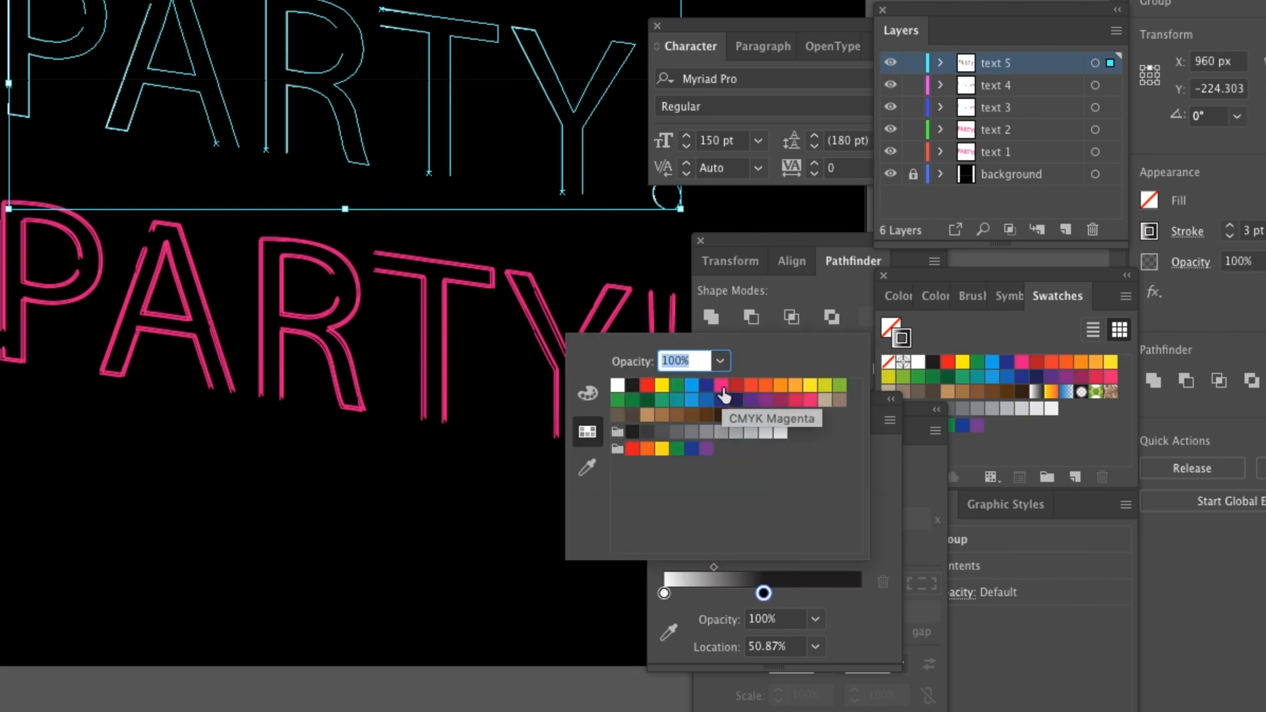
left_click(723, 388)
left_click(872, 620)
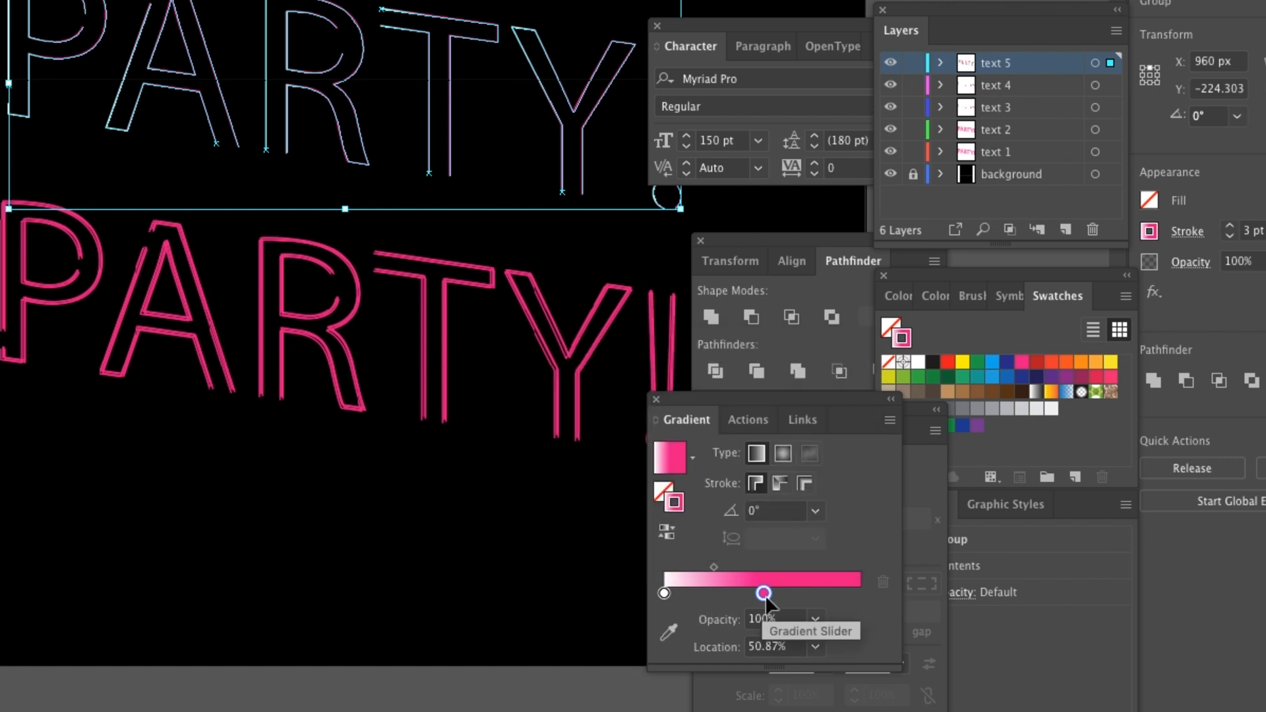
Build alternating white and magenta stops in the stroke gradient, with magenta at 19.56%, 52.55% and 93.11% and white at 77.24%, and deselect the group.
left_click_drag(765, 595, 769, 597)
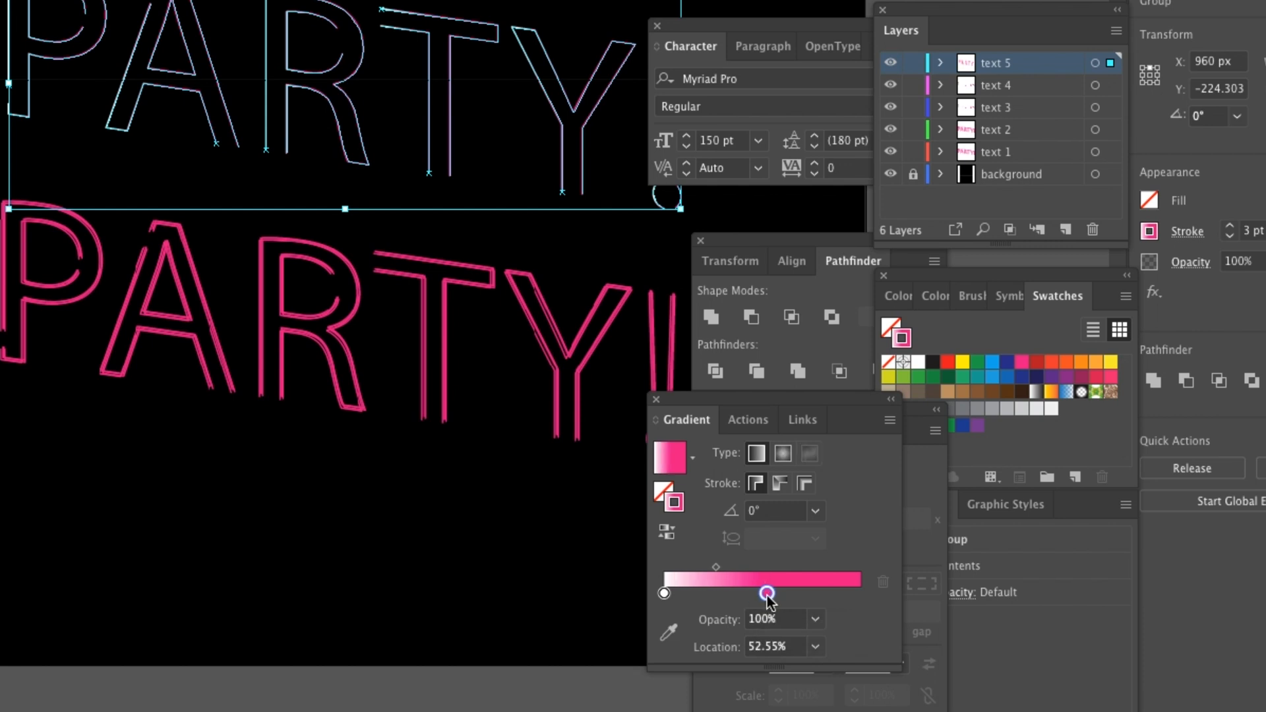
left_click_drag(767, 593, 705, 595)
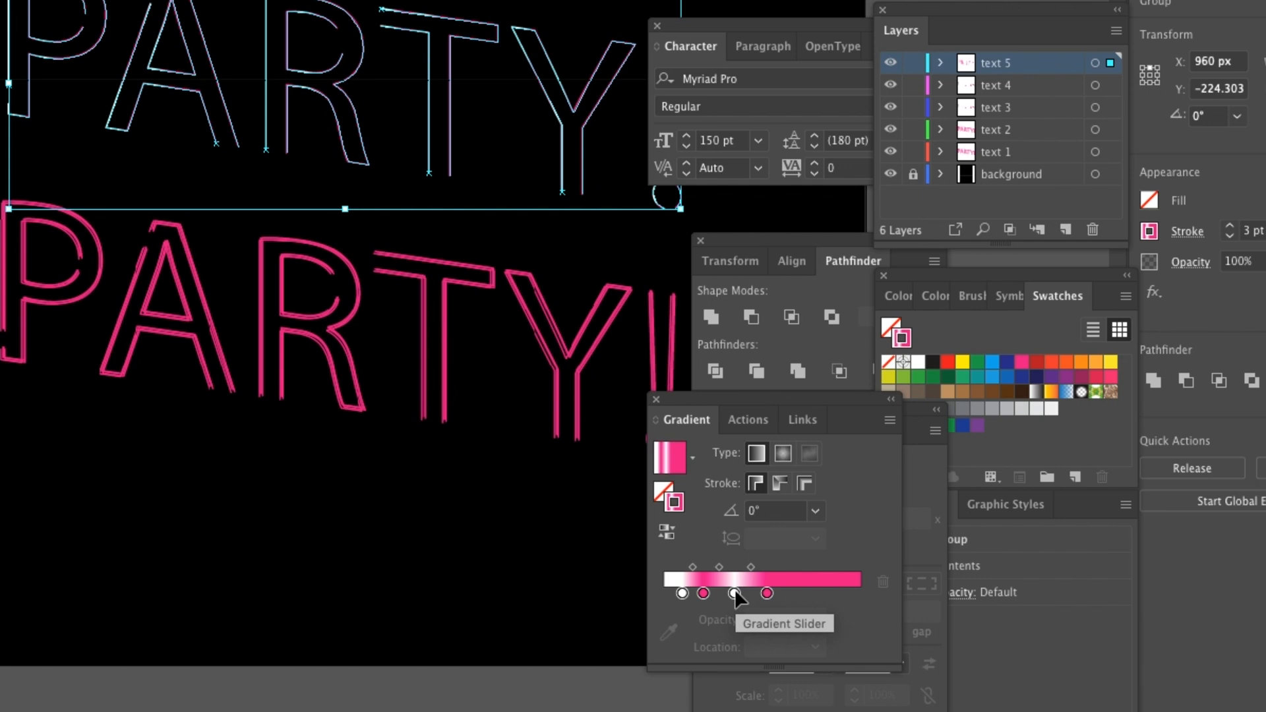
left_click_drag(735, 593, 819, 598)
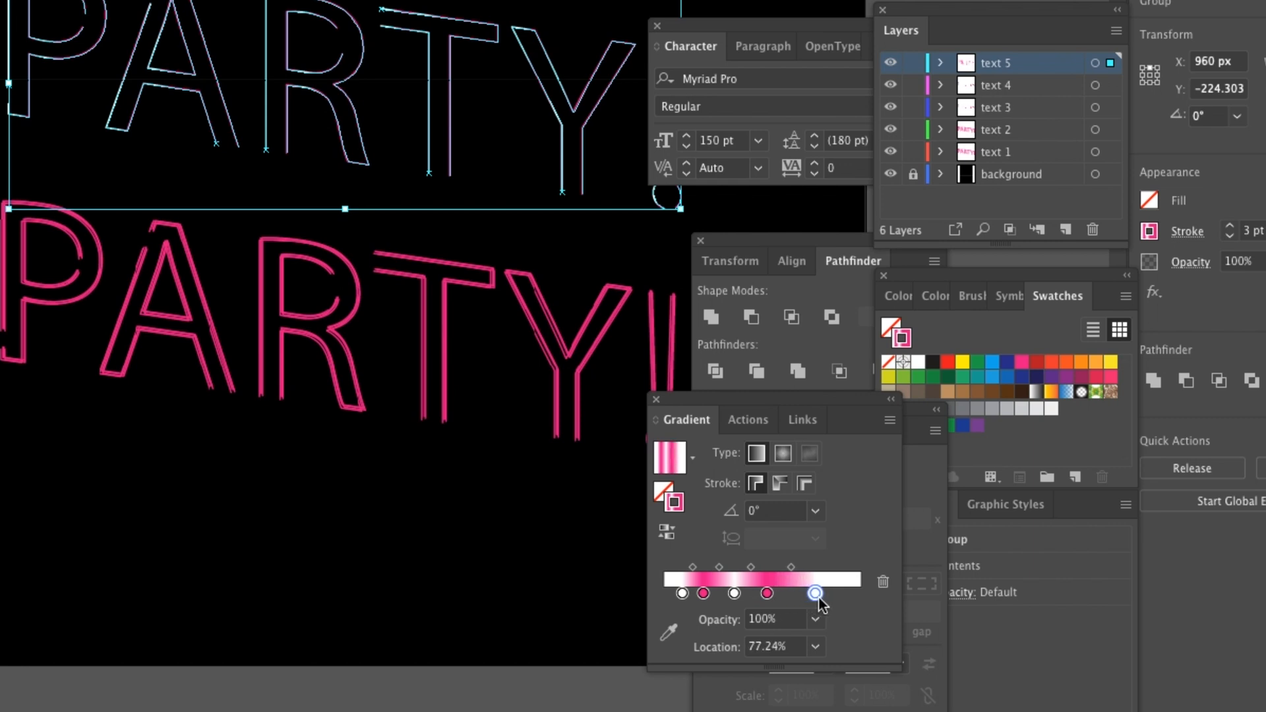
left_click_drag(771, 595, 853, 604)
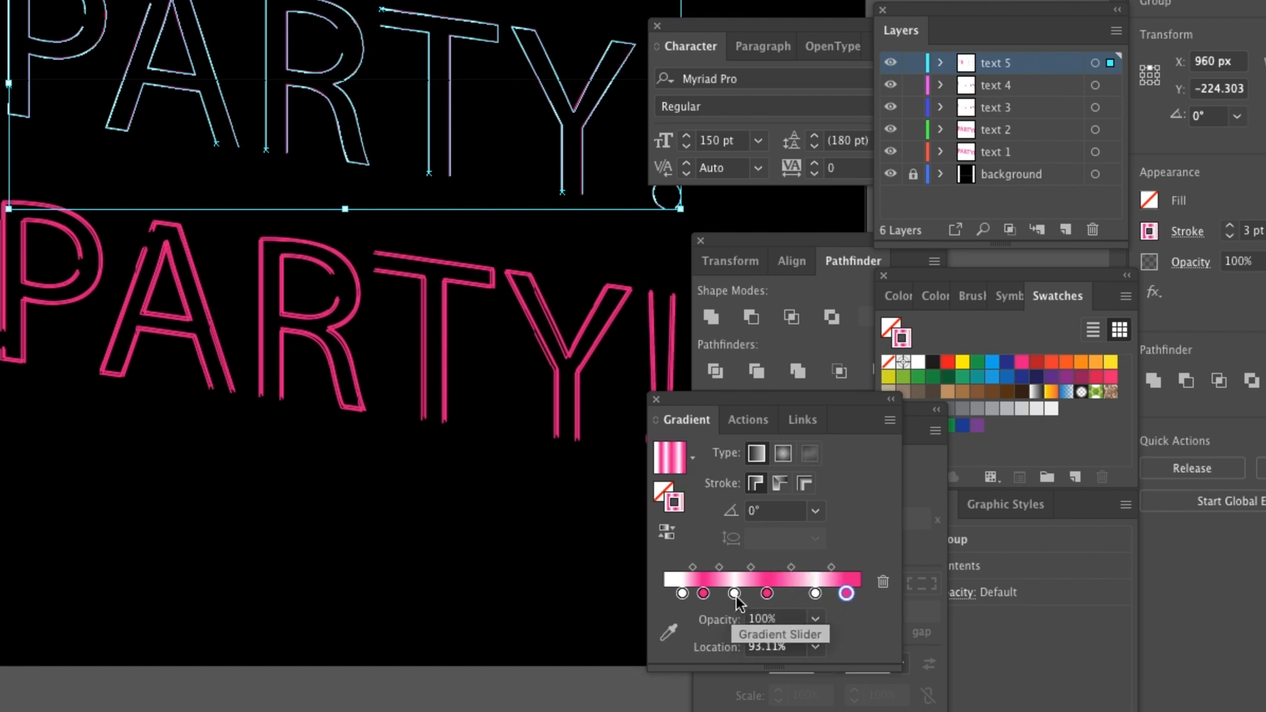
left_click_drag(736, 591, 703, 593)
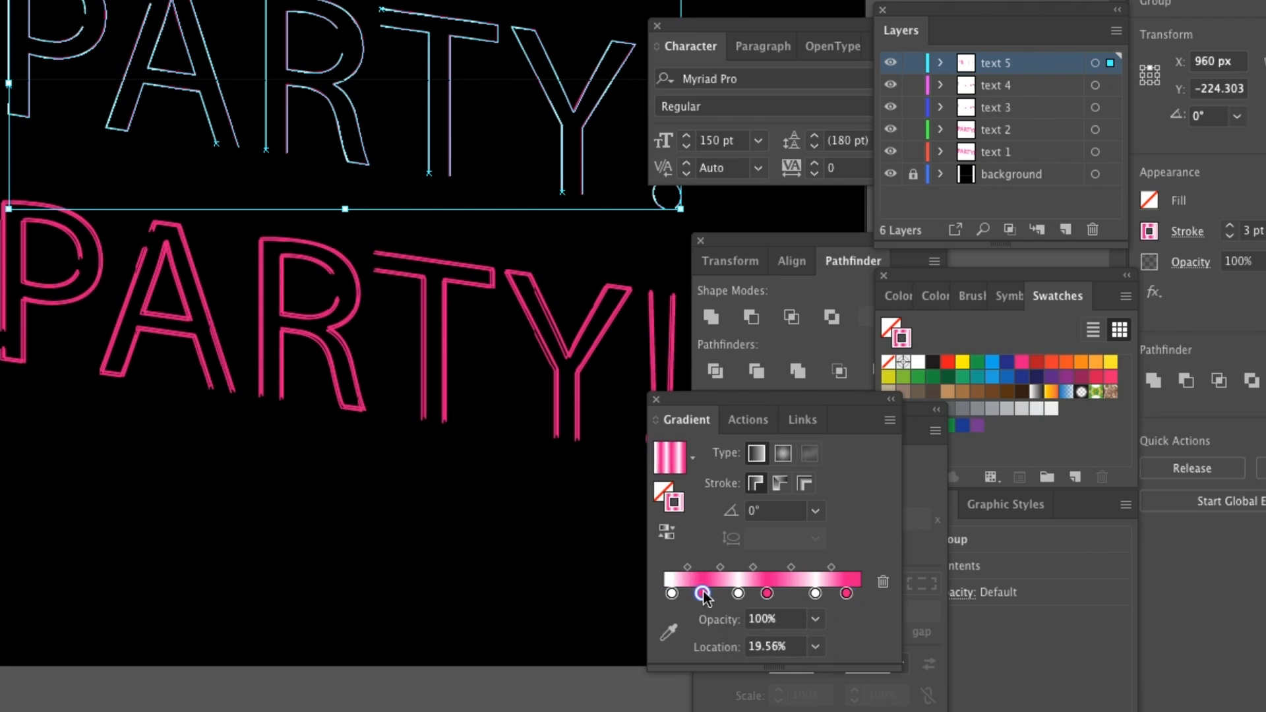
left_click(412, 708)
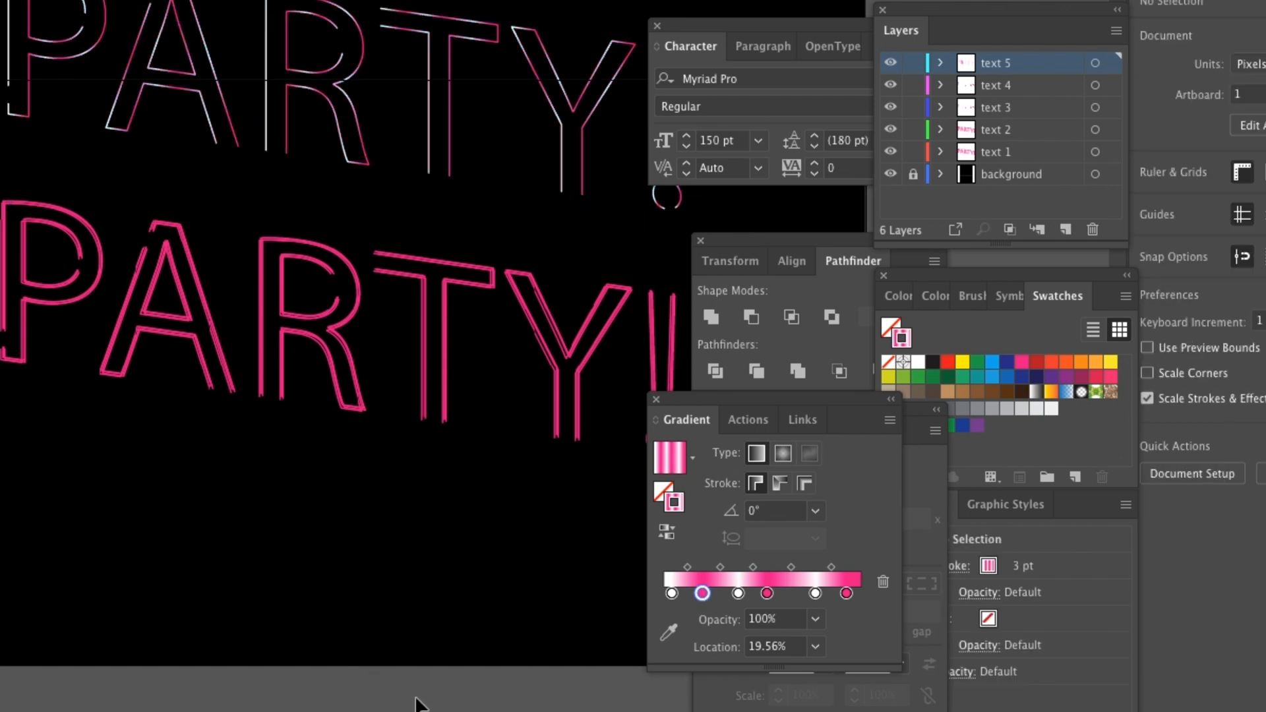
Move the gradient-stroked text 5 group back onto the stacked pink lettering, nudge it 1 px right, and deselect it.
scroll(383, 627, "up", 3)
scroll(383, 626, "down", 1)
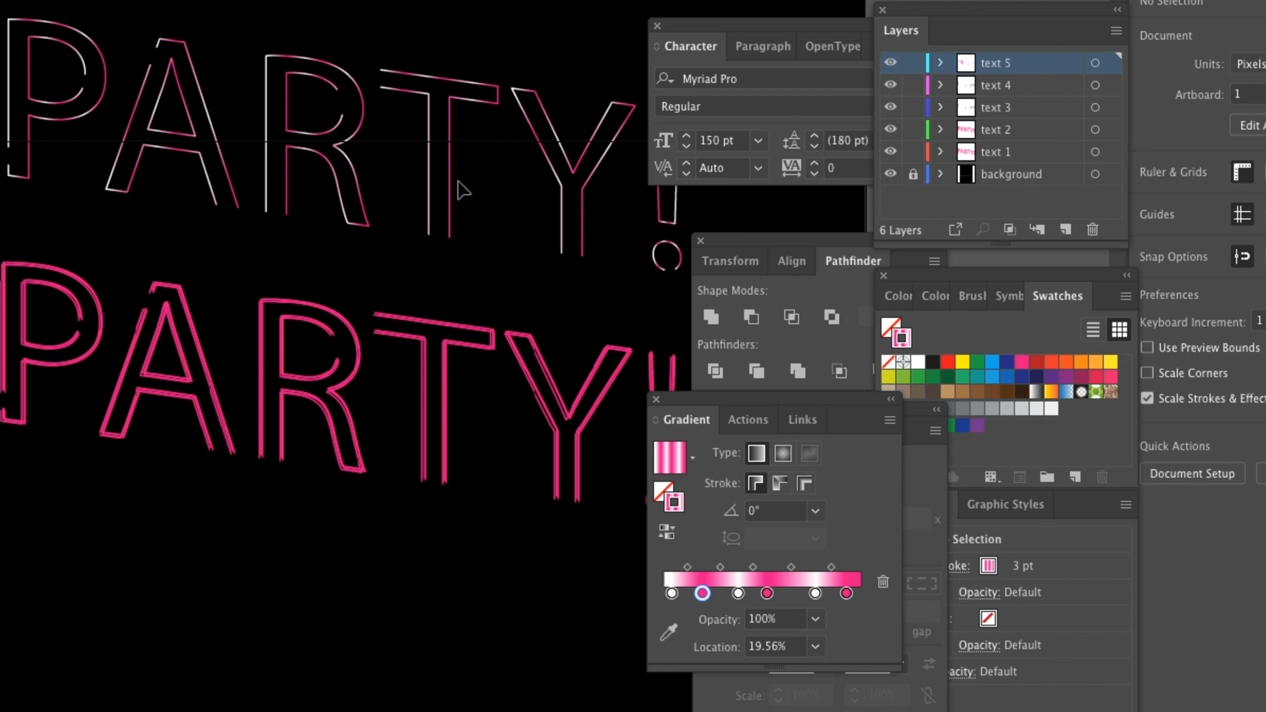
left_click_drag(451, 186, 446, 435)
key("Right")
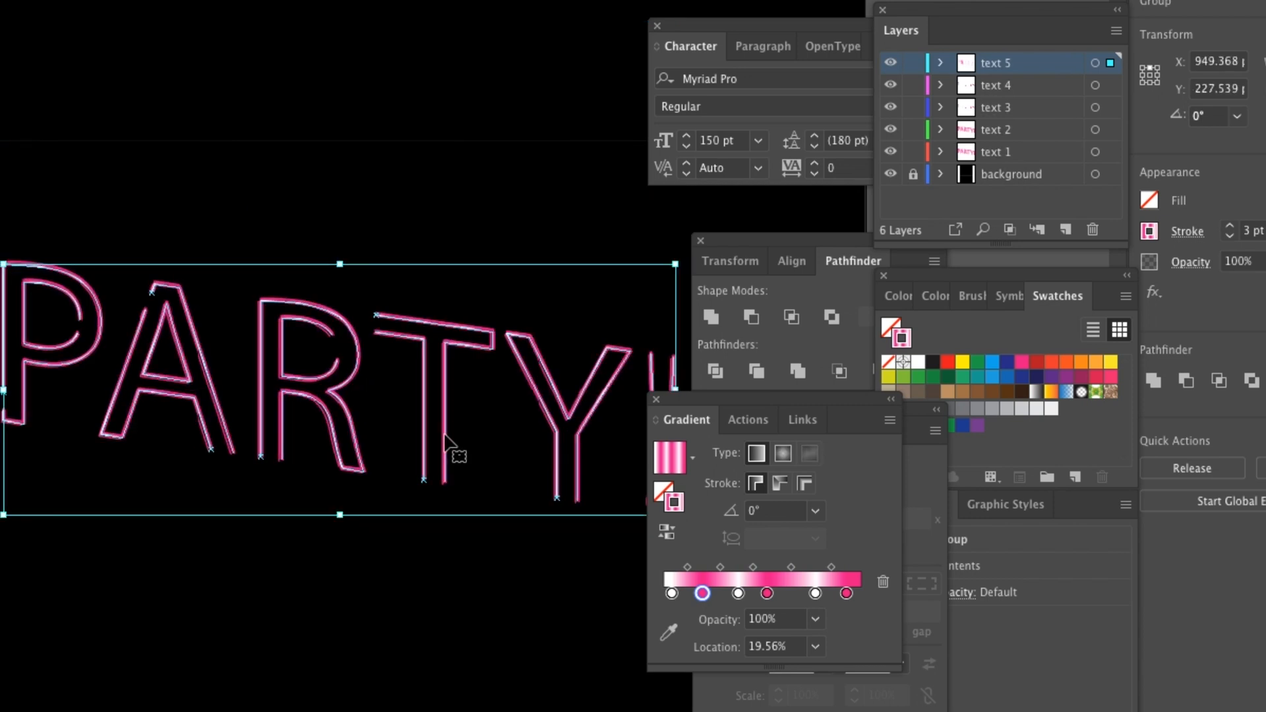
scroll(445, 439, "down", 2)
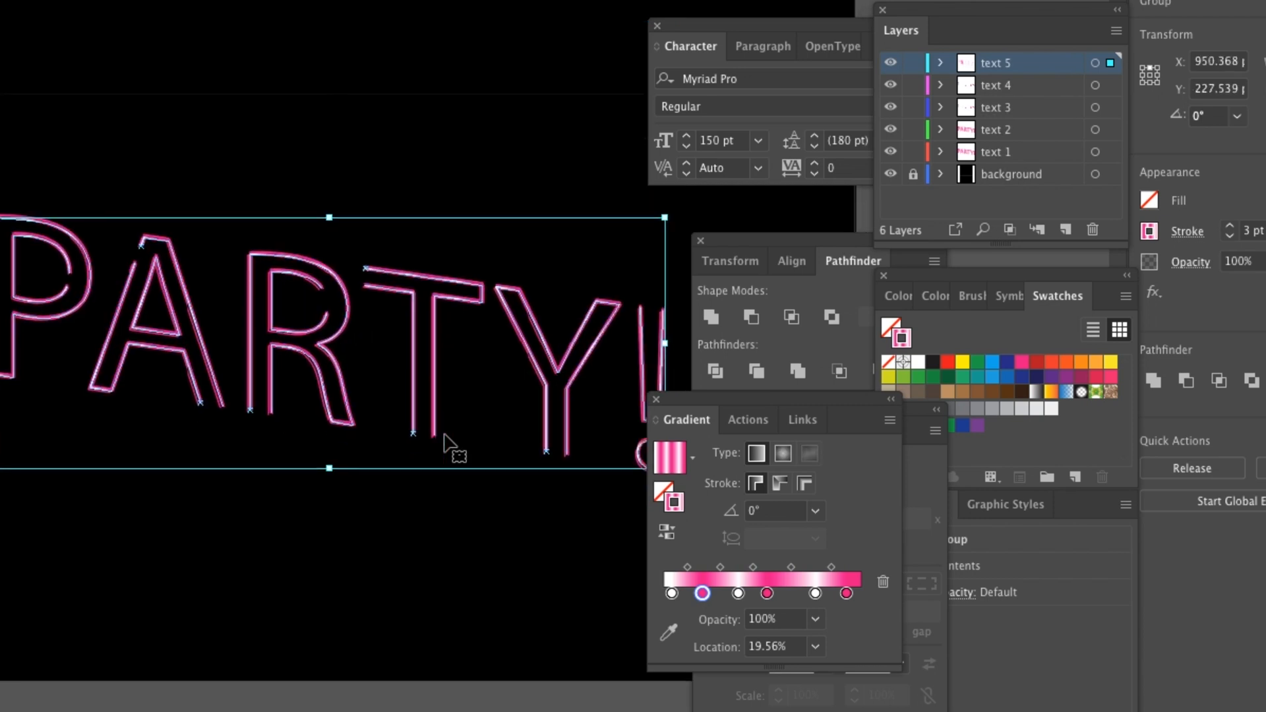
left_click(411, 674)
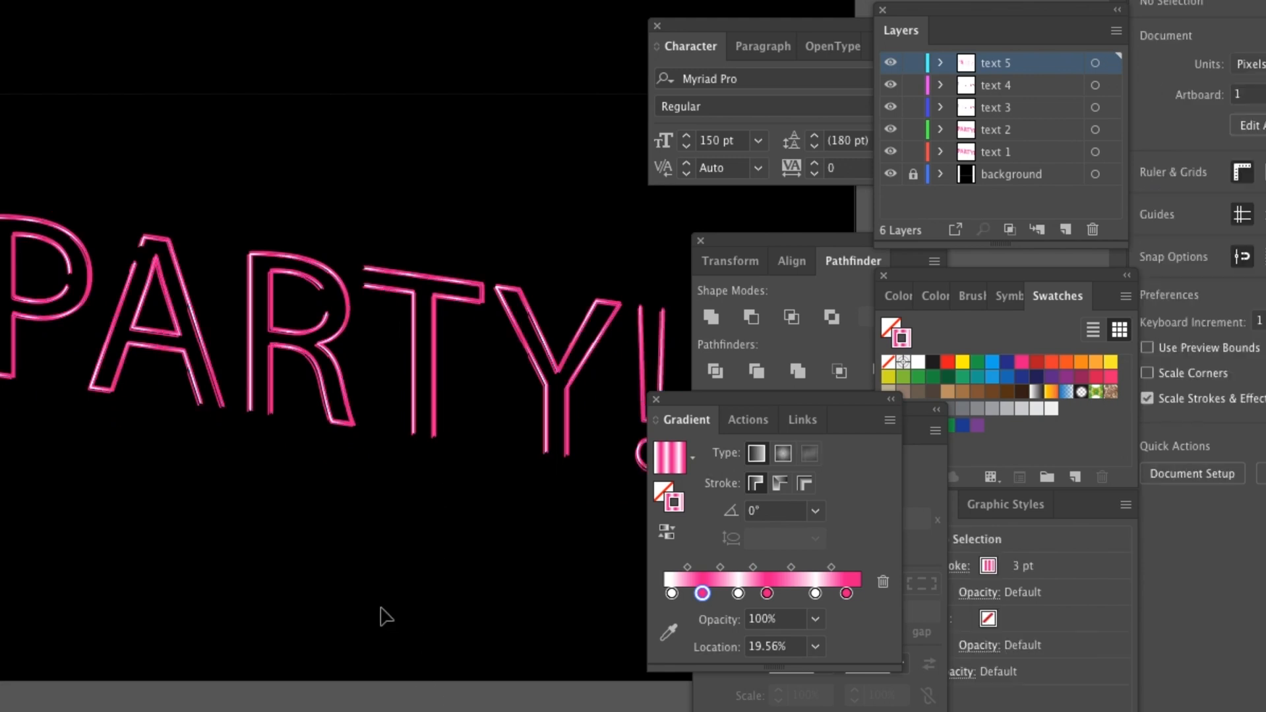
Unlock the background layer, delete the extra black rectangle above the lettering's background, and lock the layer again.
scroll(383, 614, "up", 10)
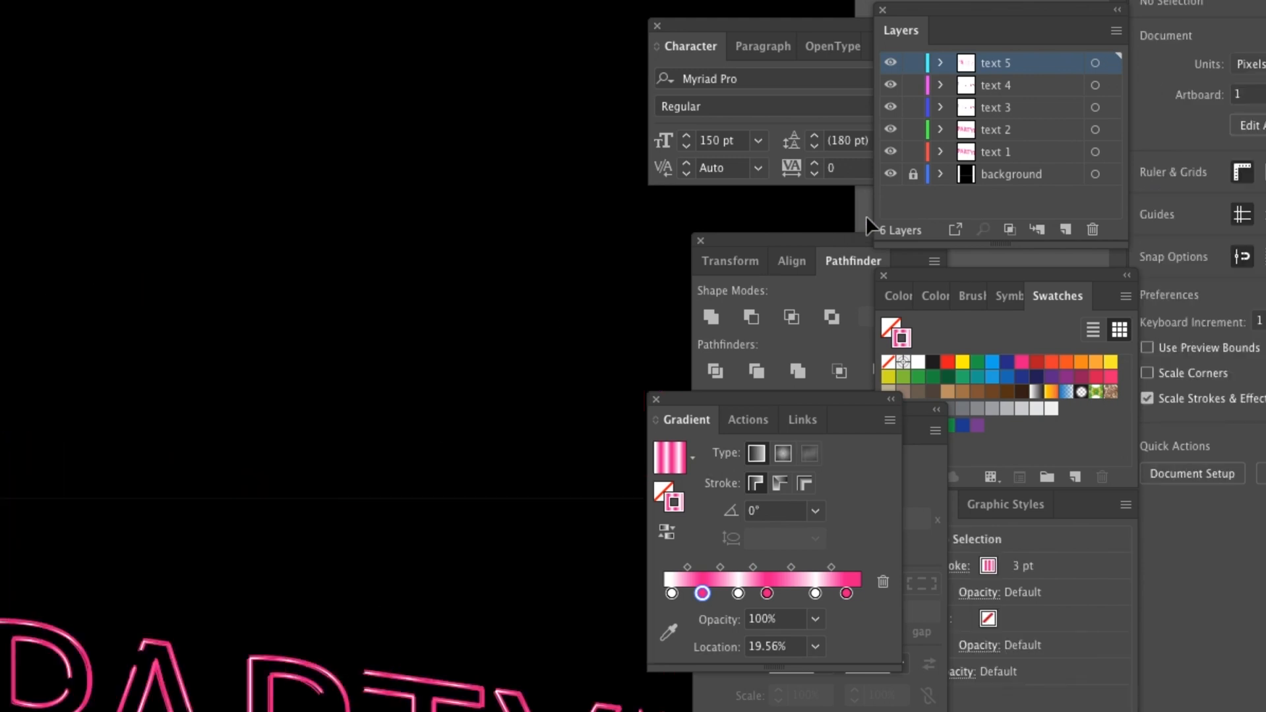
left_click(913, 174)
left_click(610, 181)
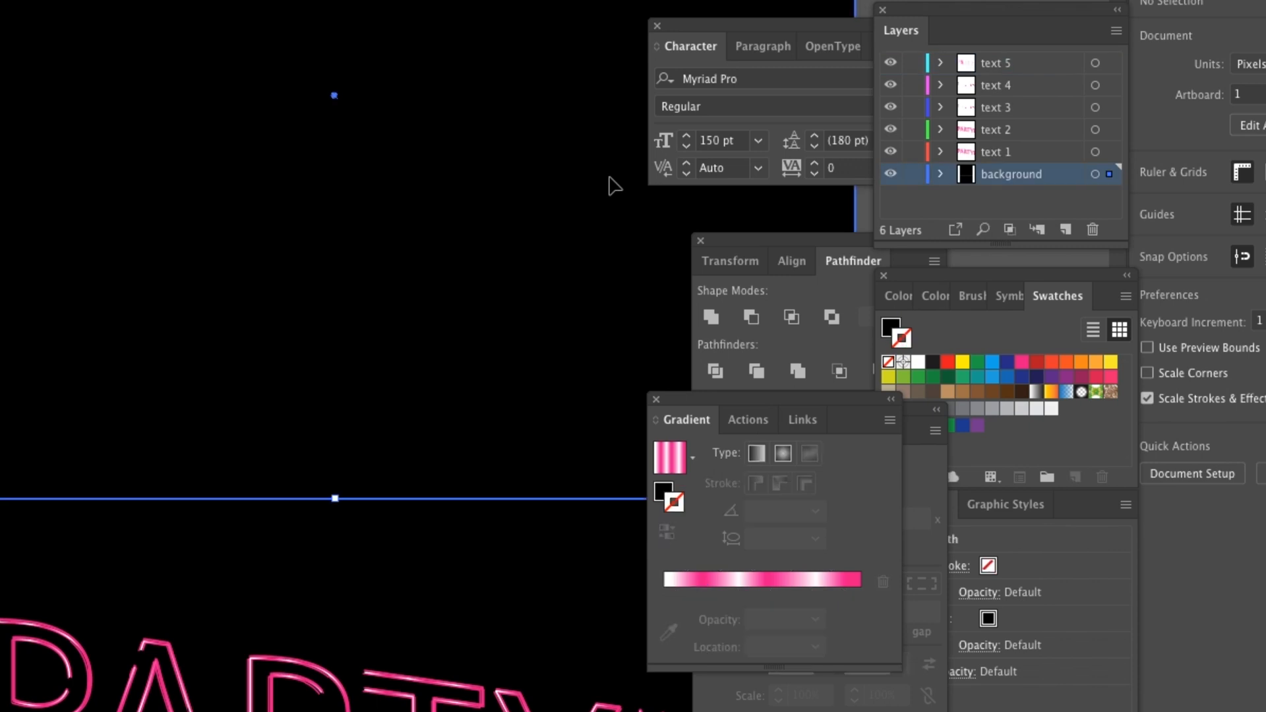
key("Delete")
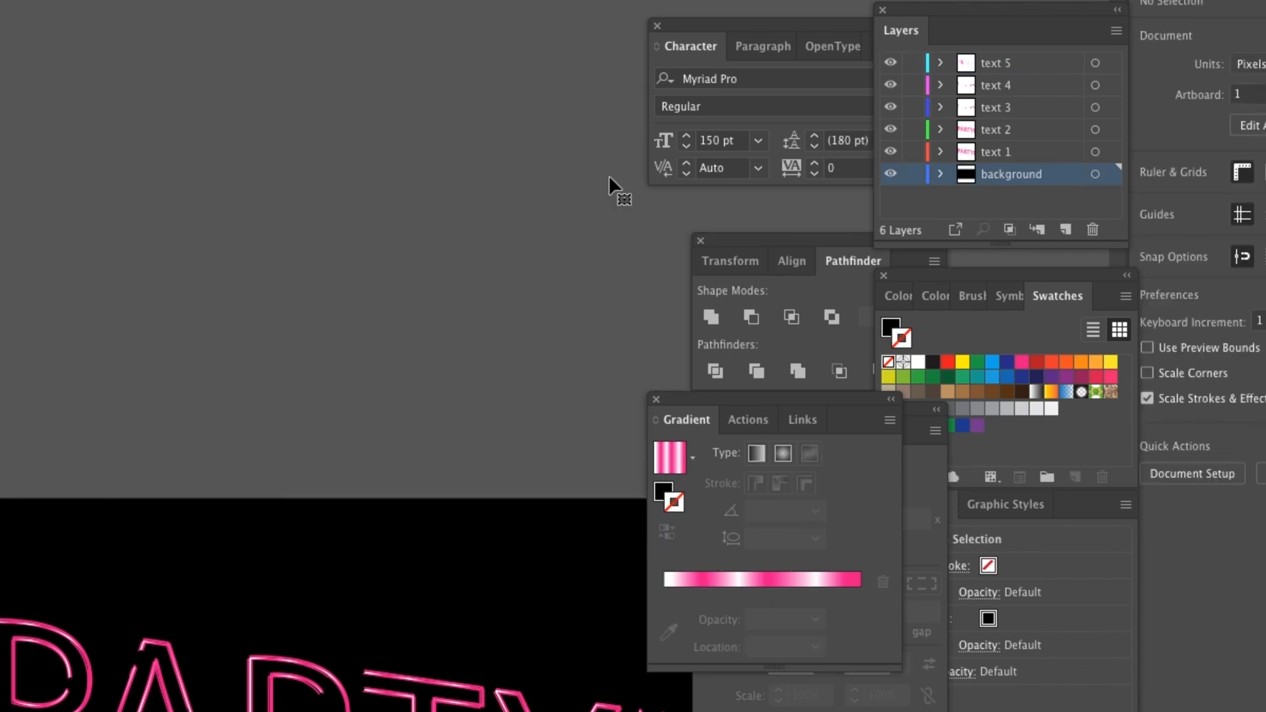
key("ctrl+0")
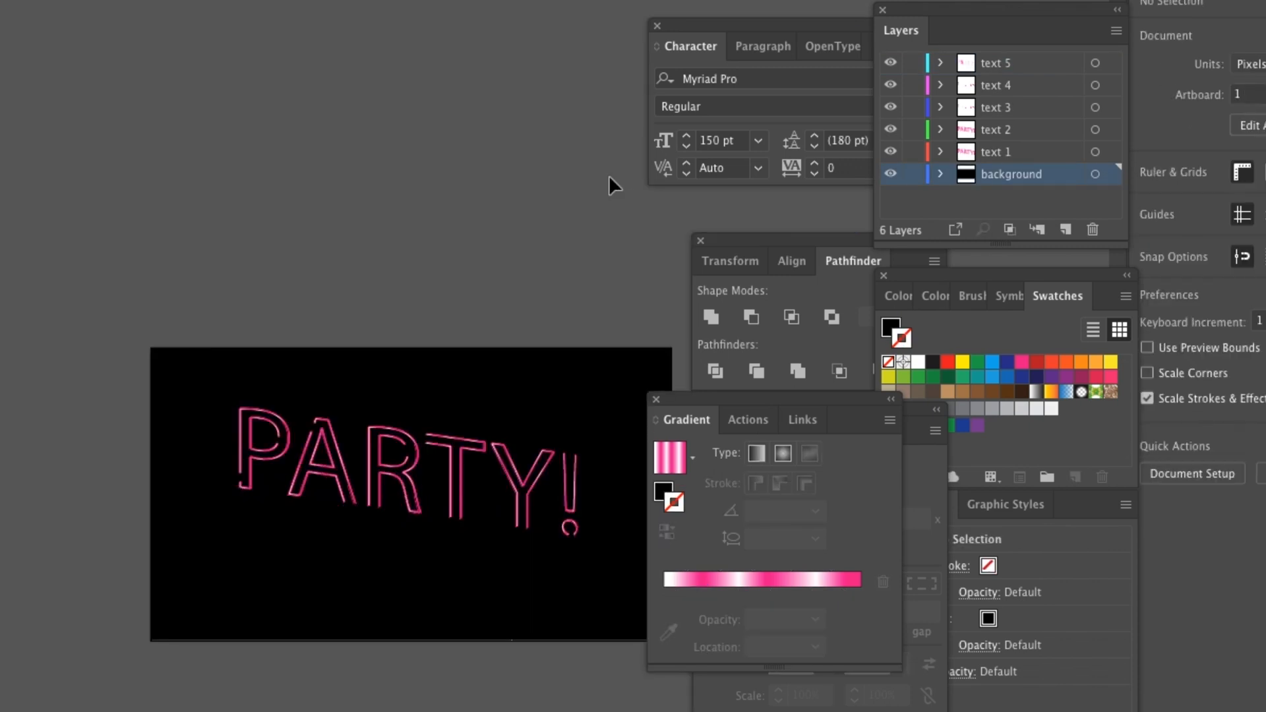
left_click(914, 175)
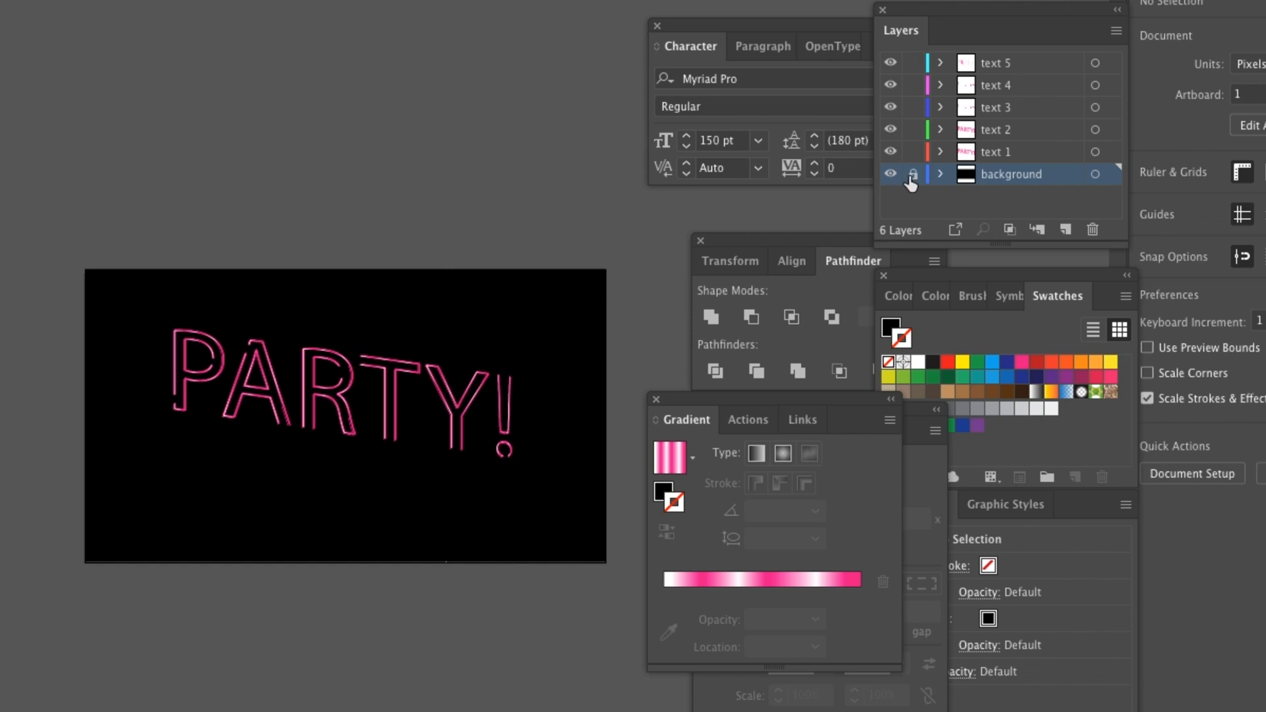
Select all five stacked PARTY! groups and move them down to centre them horizontally on the black background at X 960 px.
left_click_drag(151, 320, 565, 516)
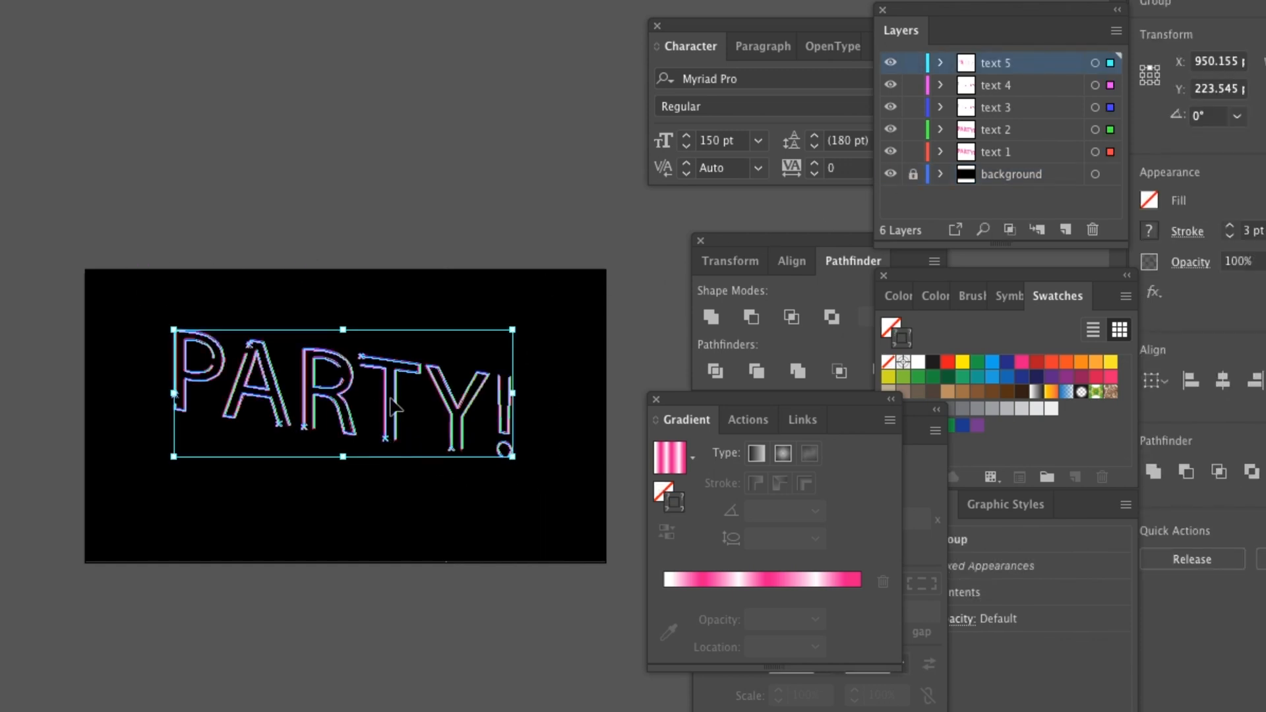
left_click_drag(389, 407, 389, 435)
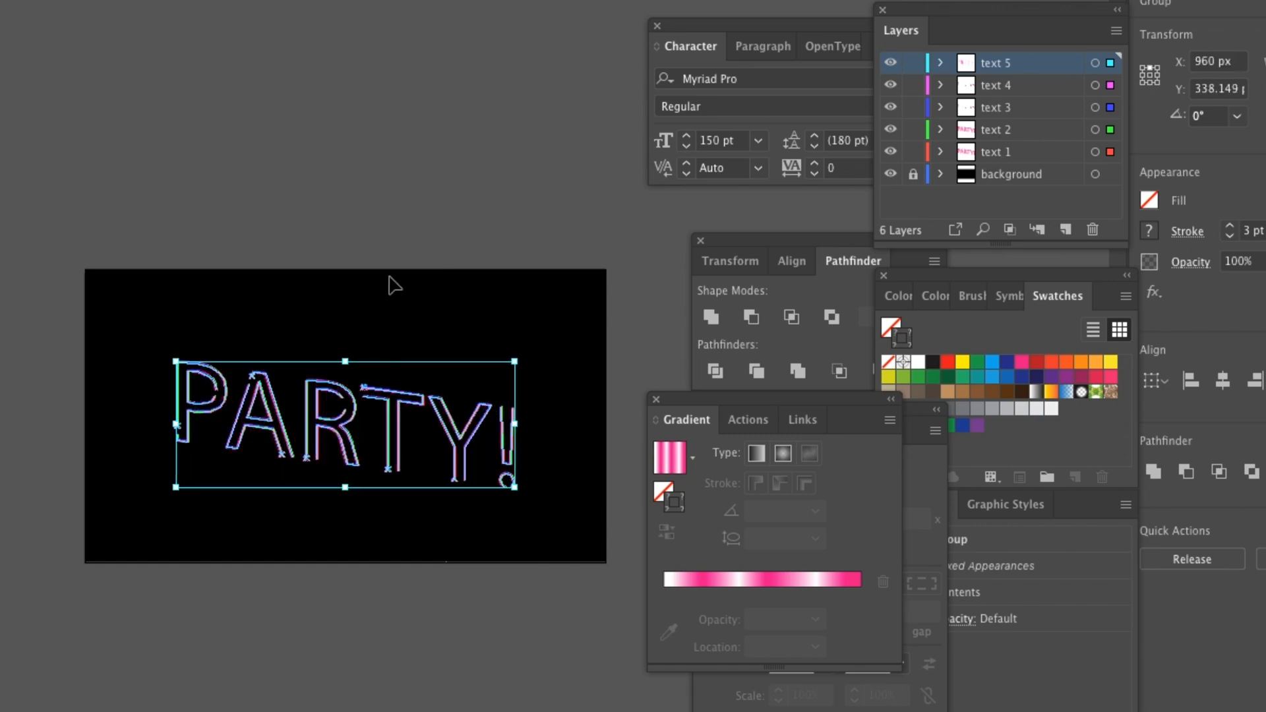
Deselect the groups, copy the lettering on the text 1 layer and paste the copy directly behind the original.
left_click(422, 190)
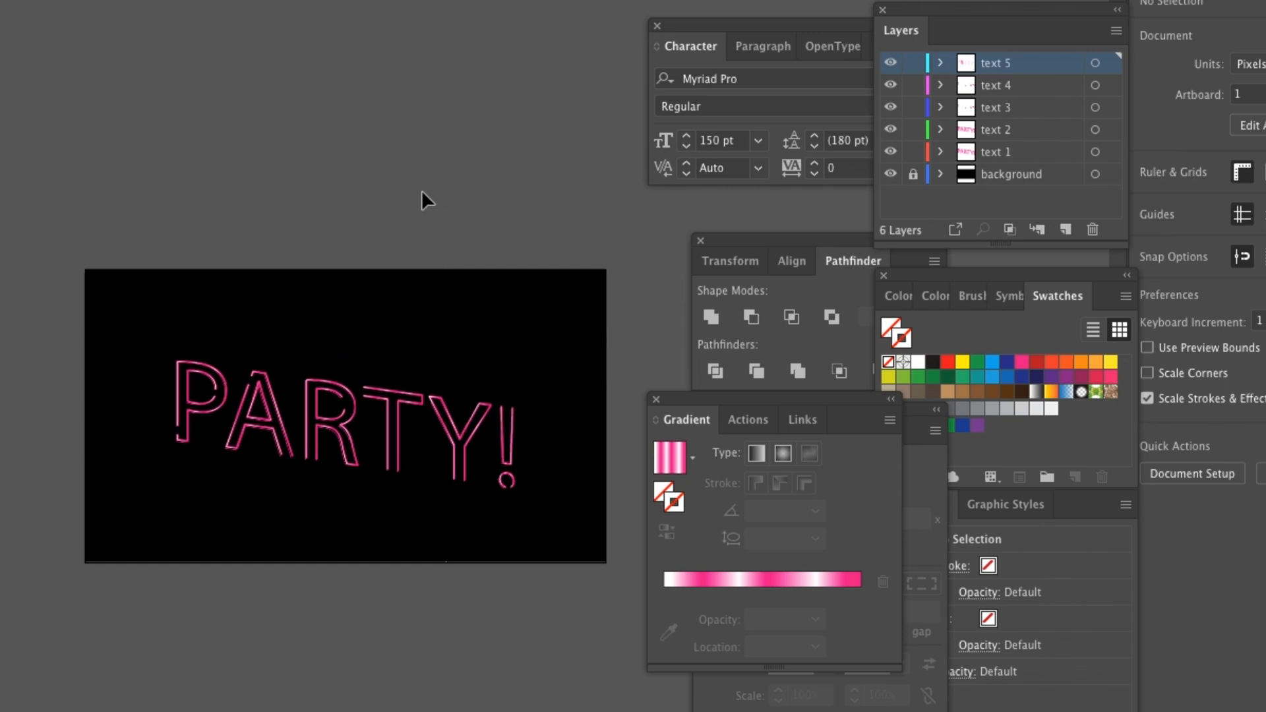
key("super+equal")
key("super+equal")
left_click_drag(422, 195, 781, 70)
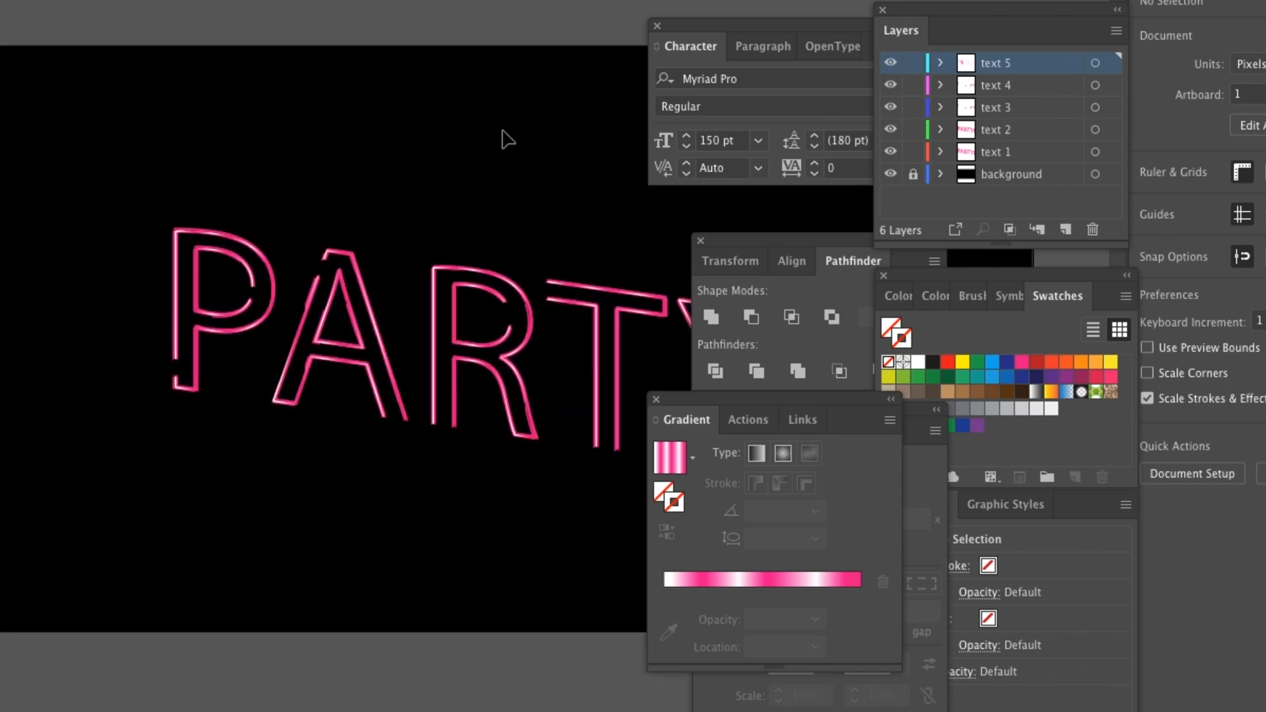
left_click(1096, 152)
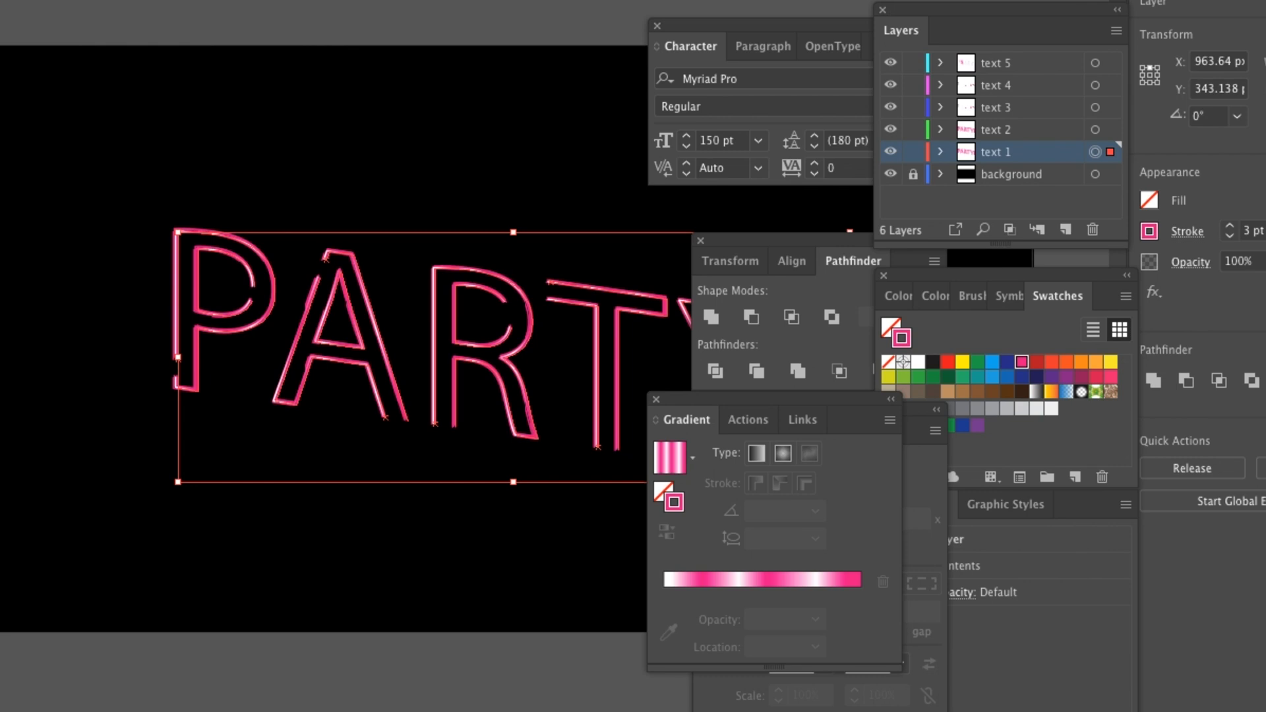
left_click(73, 0)
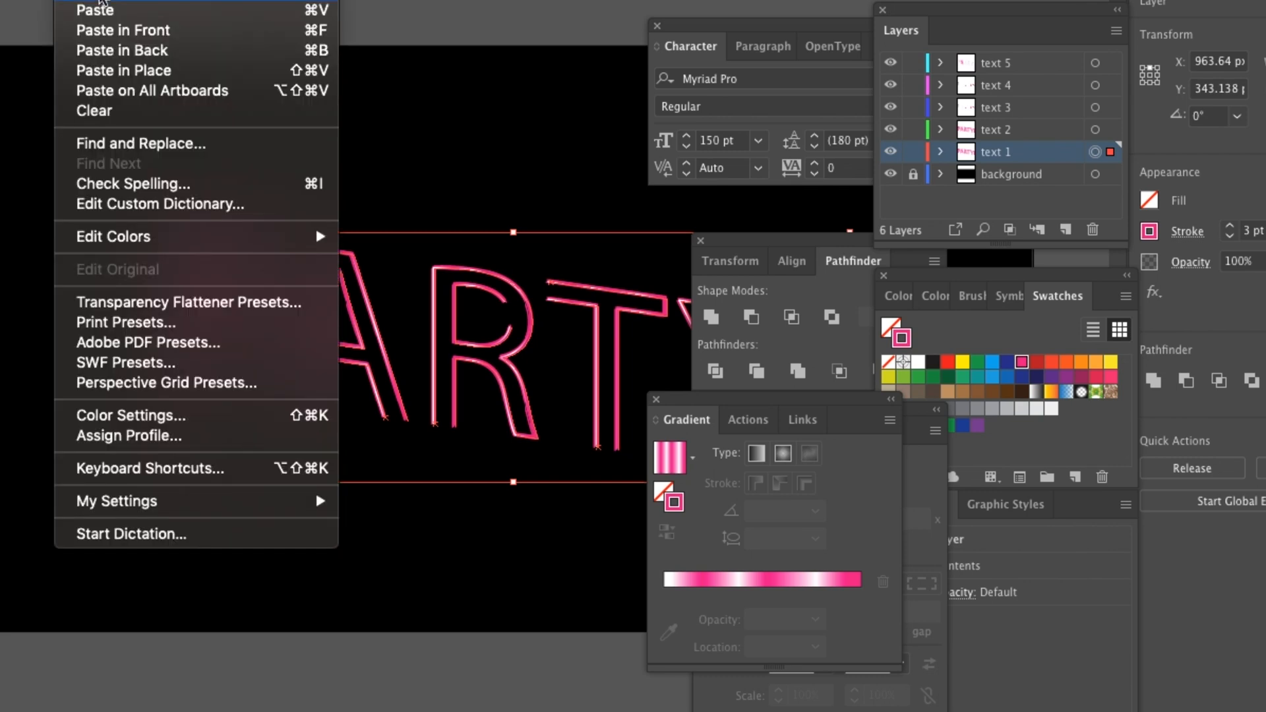
left_click(99, 0)
left_click(74, 0)
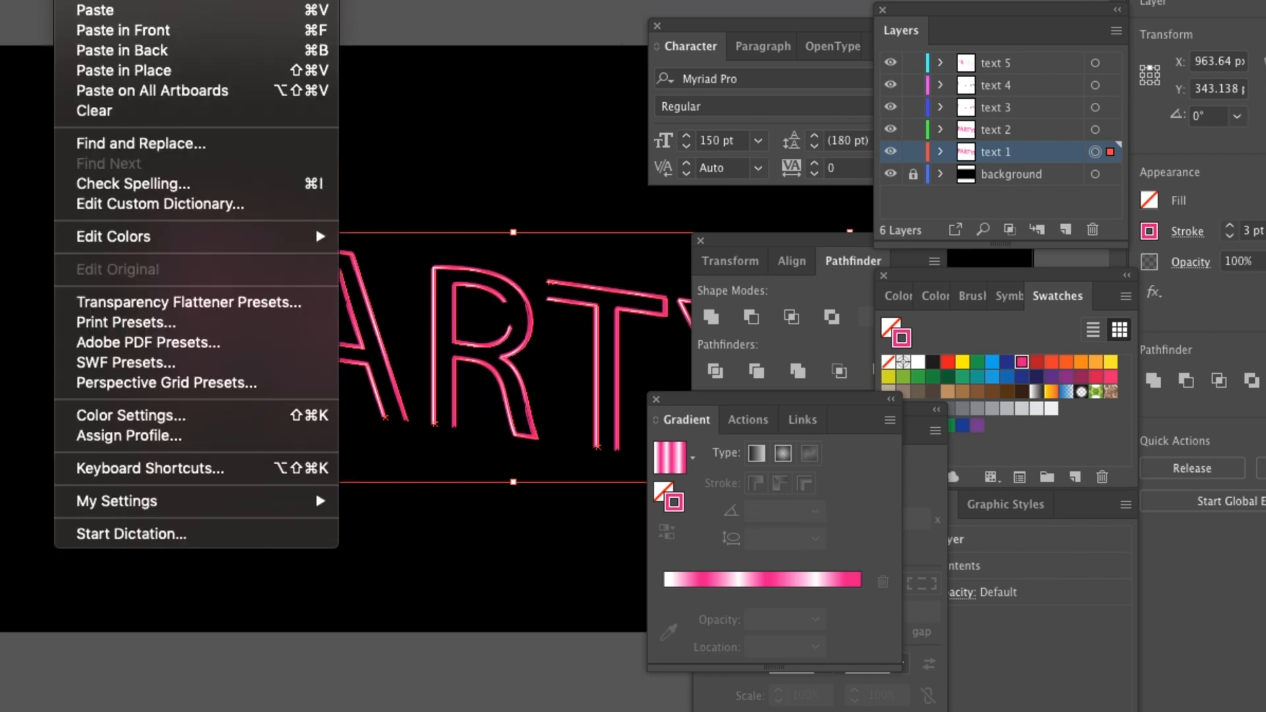
left_click(123, 53)
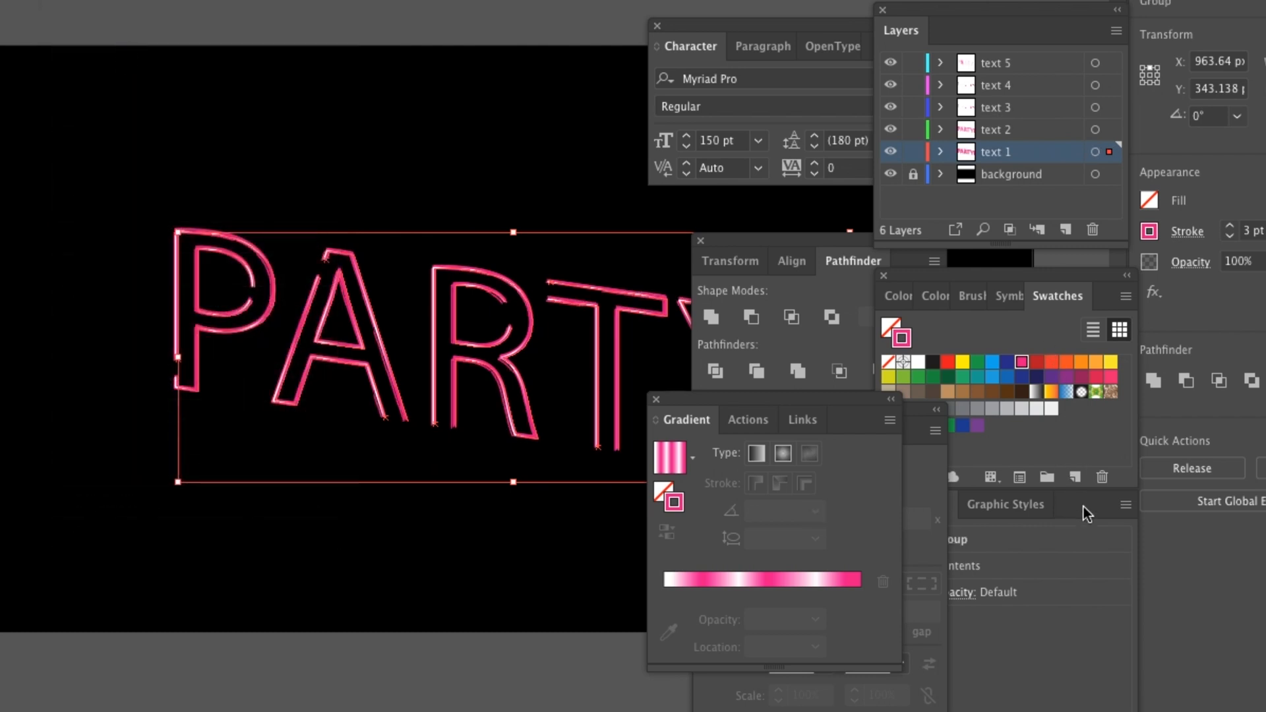
Apply a Gaussian Blur with a 10-pixel radius to the back copy in text 1 and collapse that layer.
left_click(303, 0)
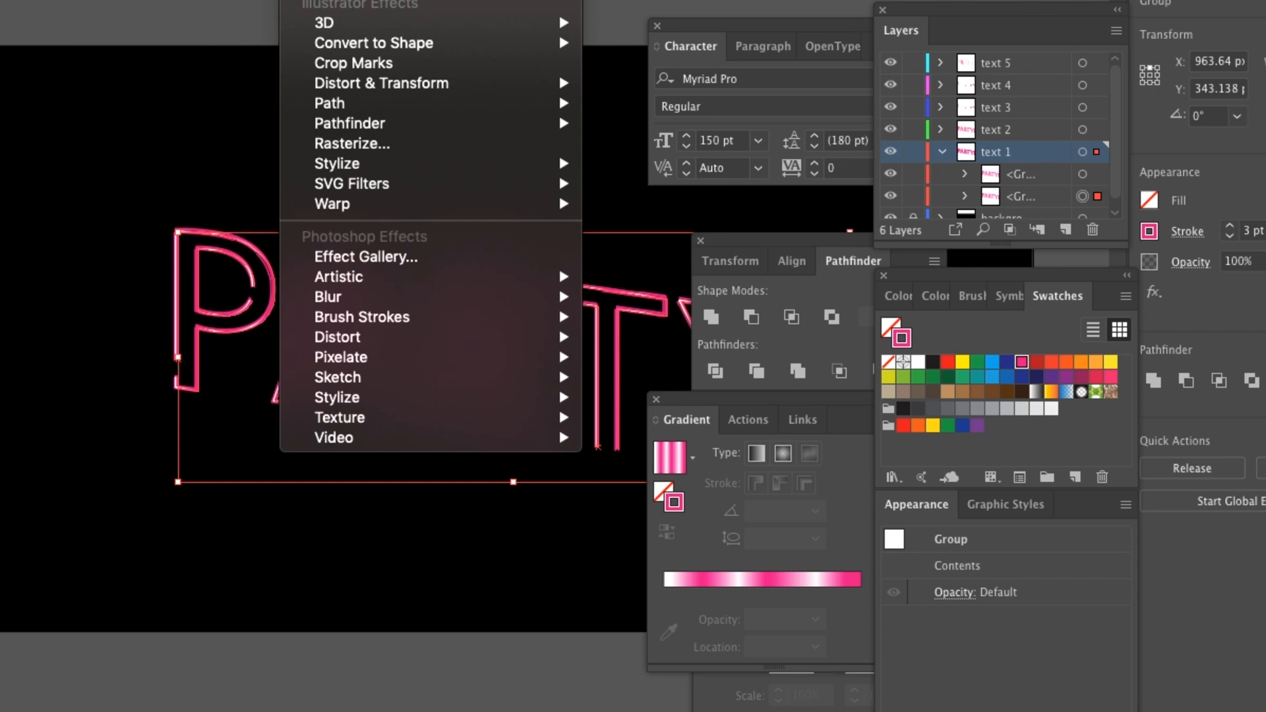
mouse_move(521, 303)
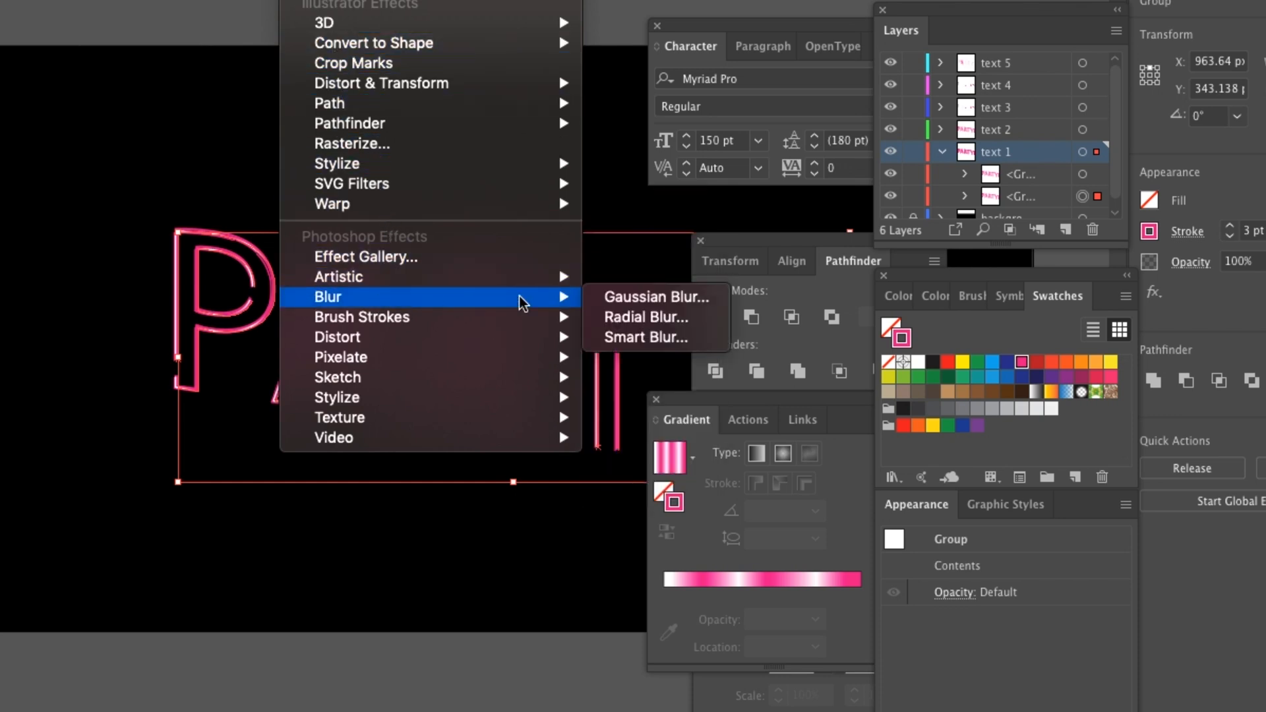
left_click(653, 297)
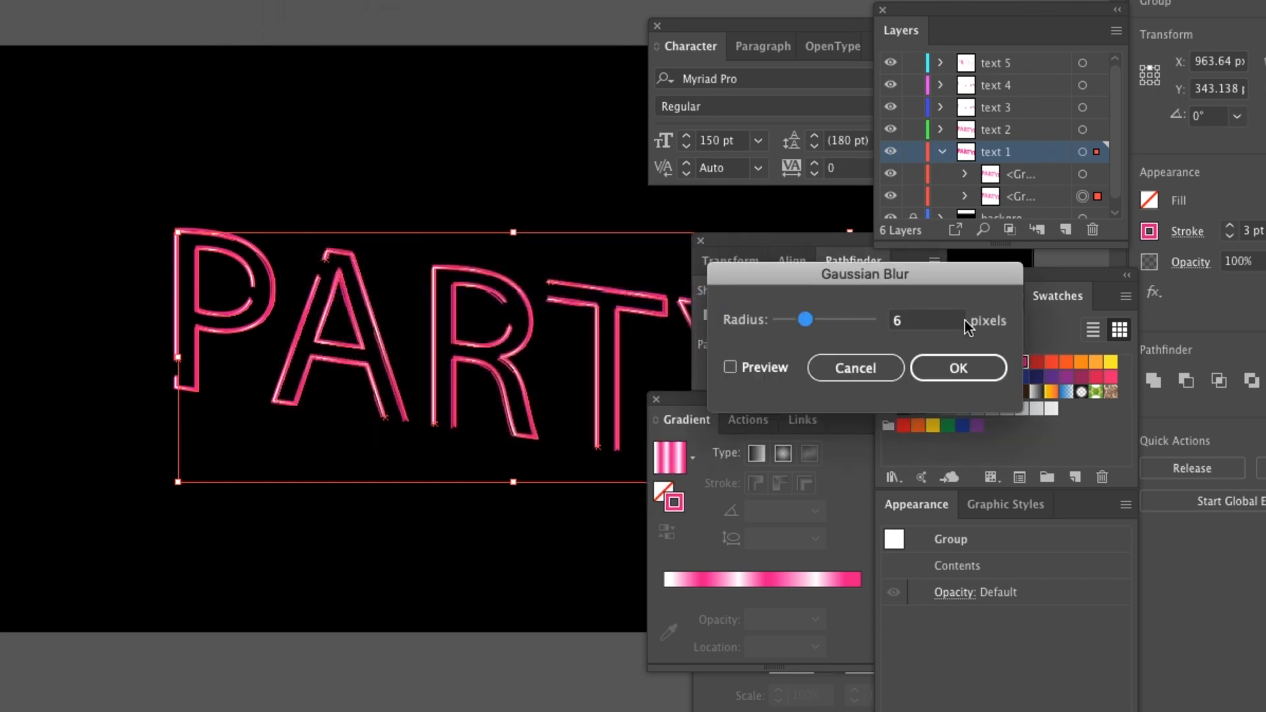
left_click(892, 319)
type("10")
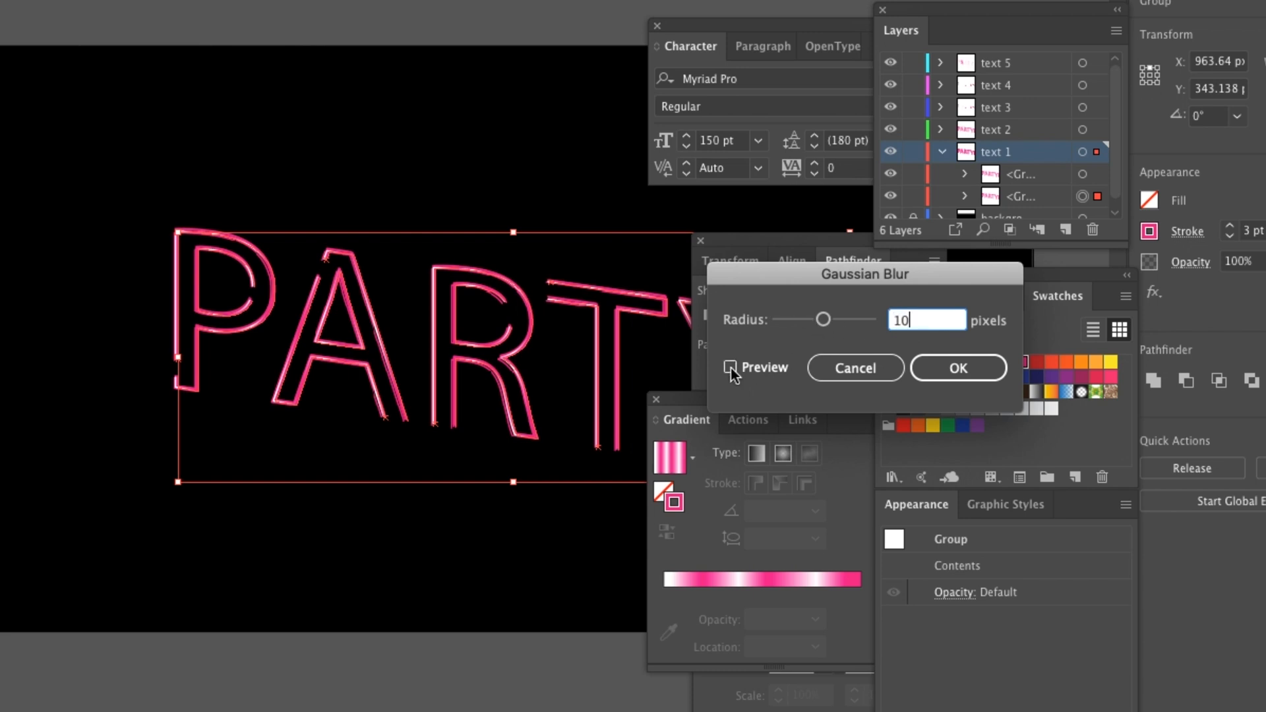
left_click(731, 368)
left_click(731, 367)
left_click(982, 368)
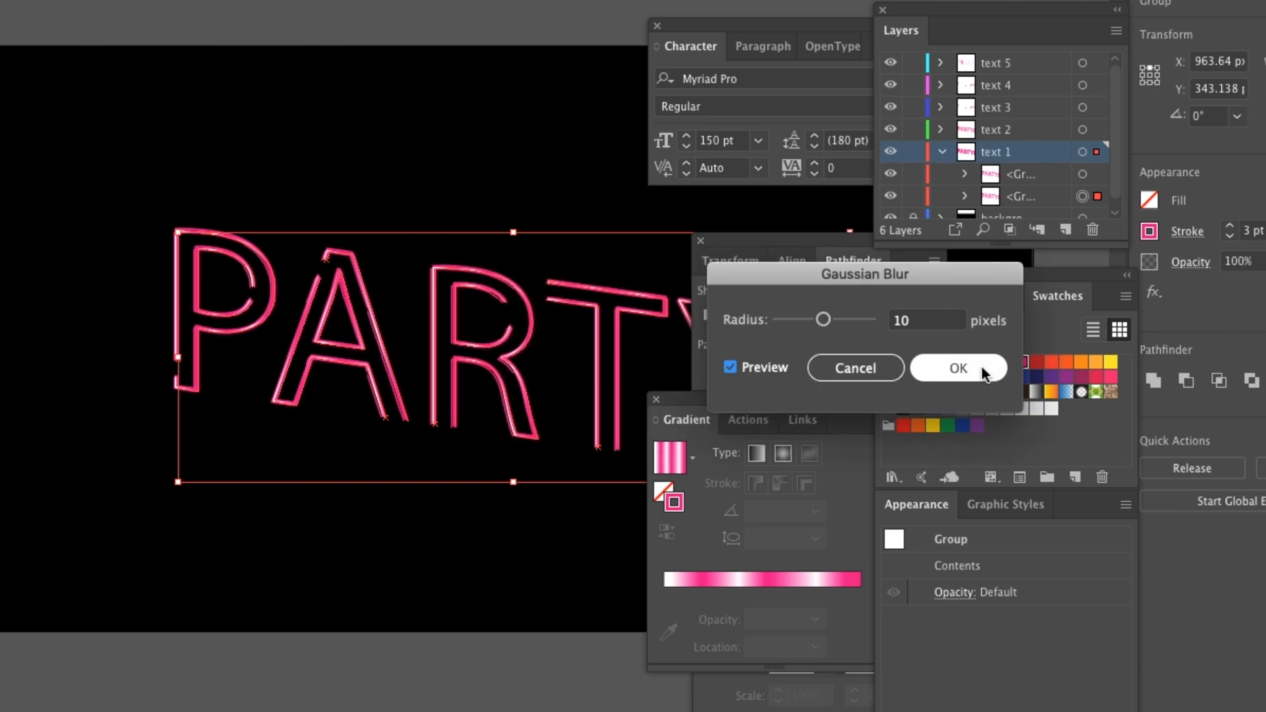
left_click(943, 152)
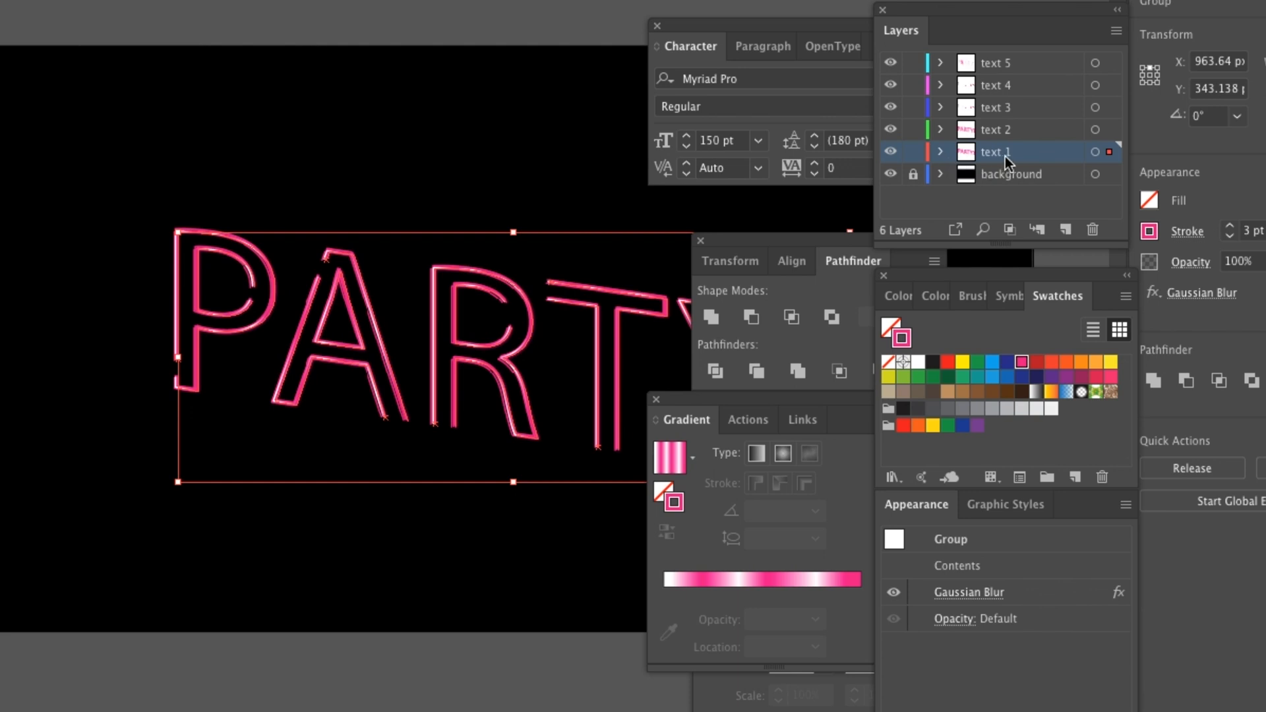
Apply a Gaussian Blur with an 8-pixel radius to the whole text 2 layer and deselect it.
left_click(1095, 129)
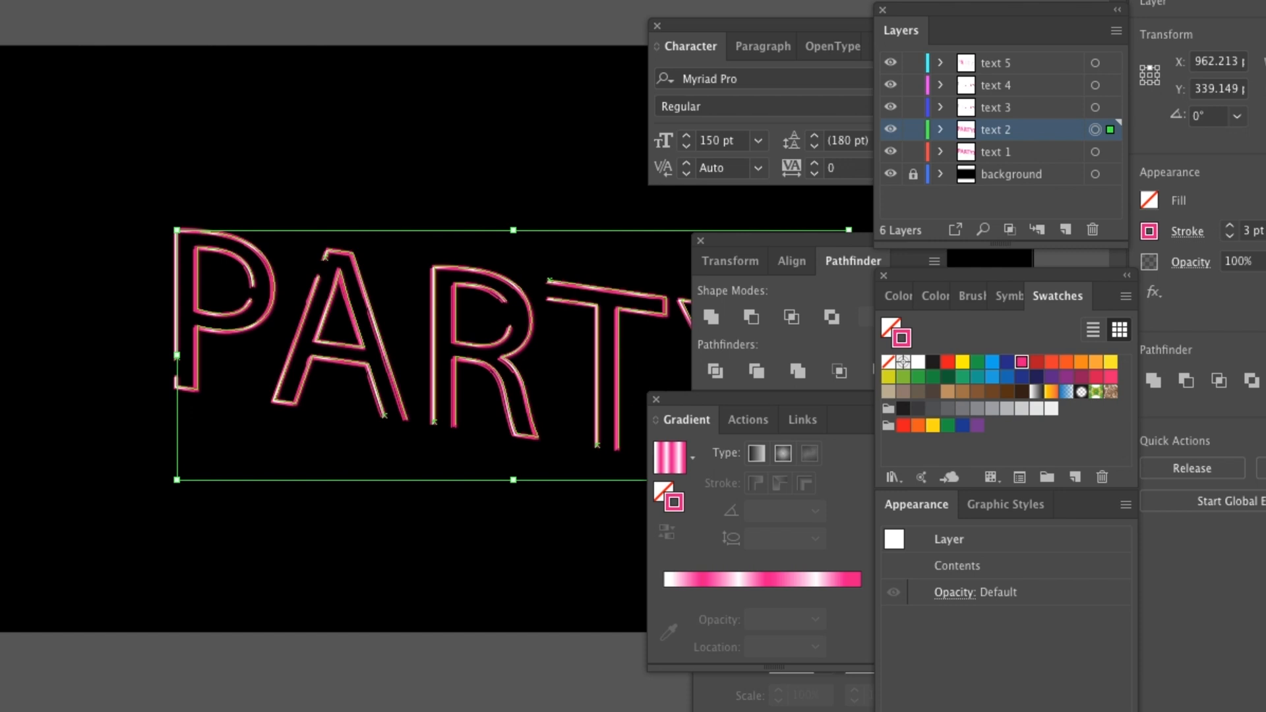
left_click(308, 0)
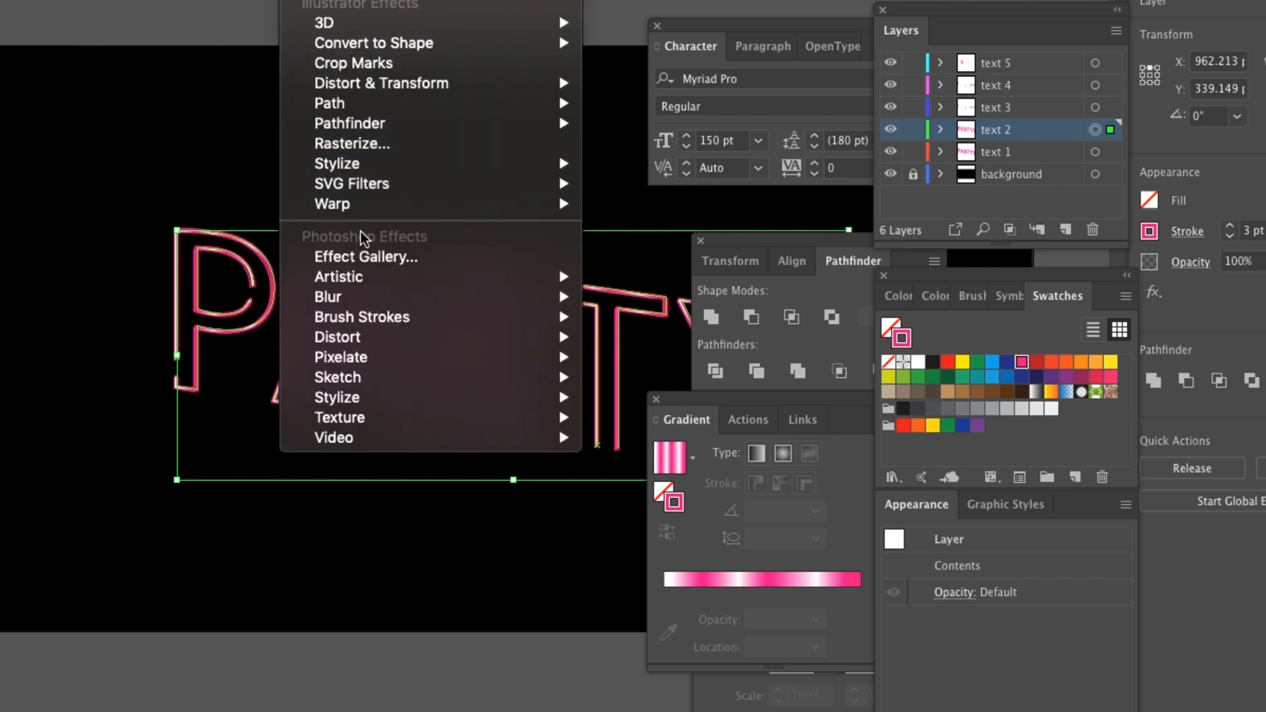
mouse_move(394, 295)
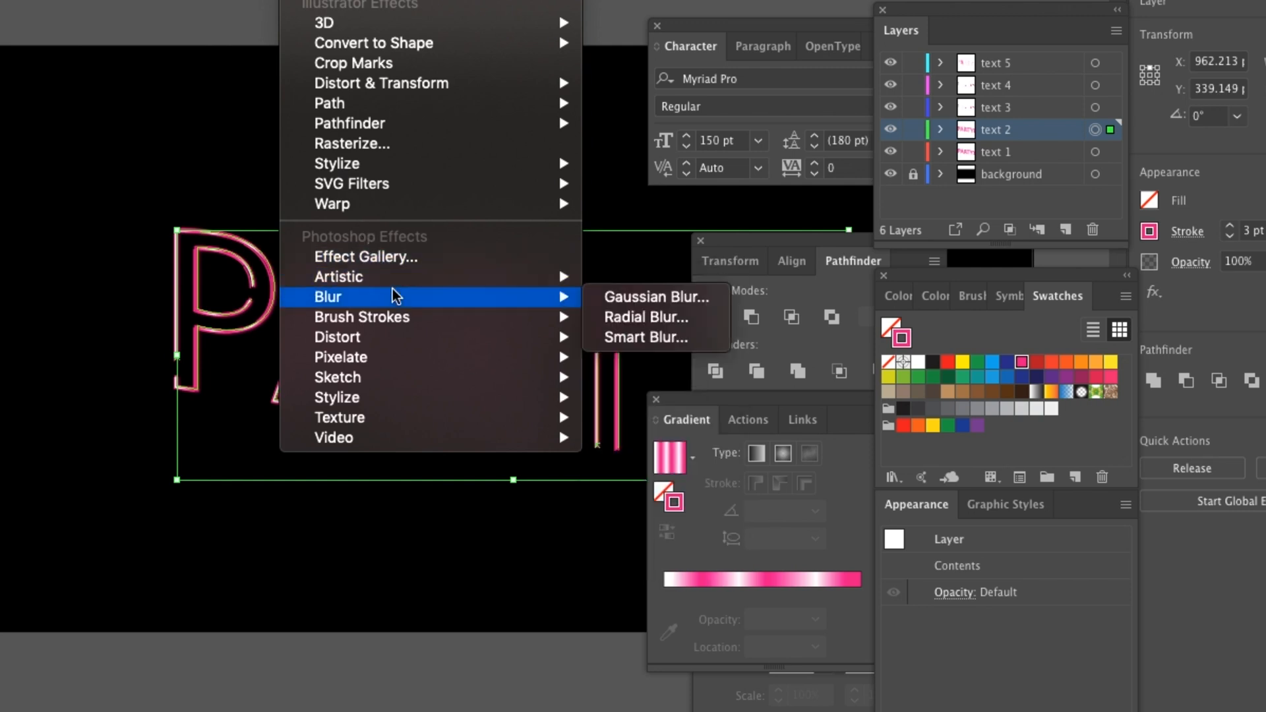
left_click(708, 295)
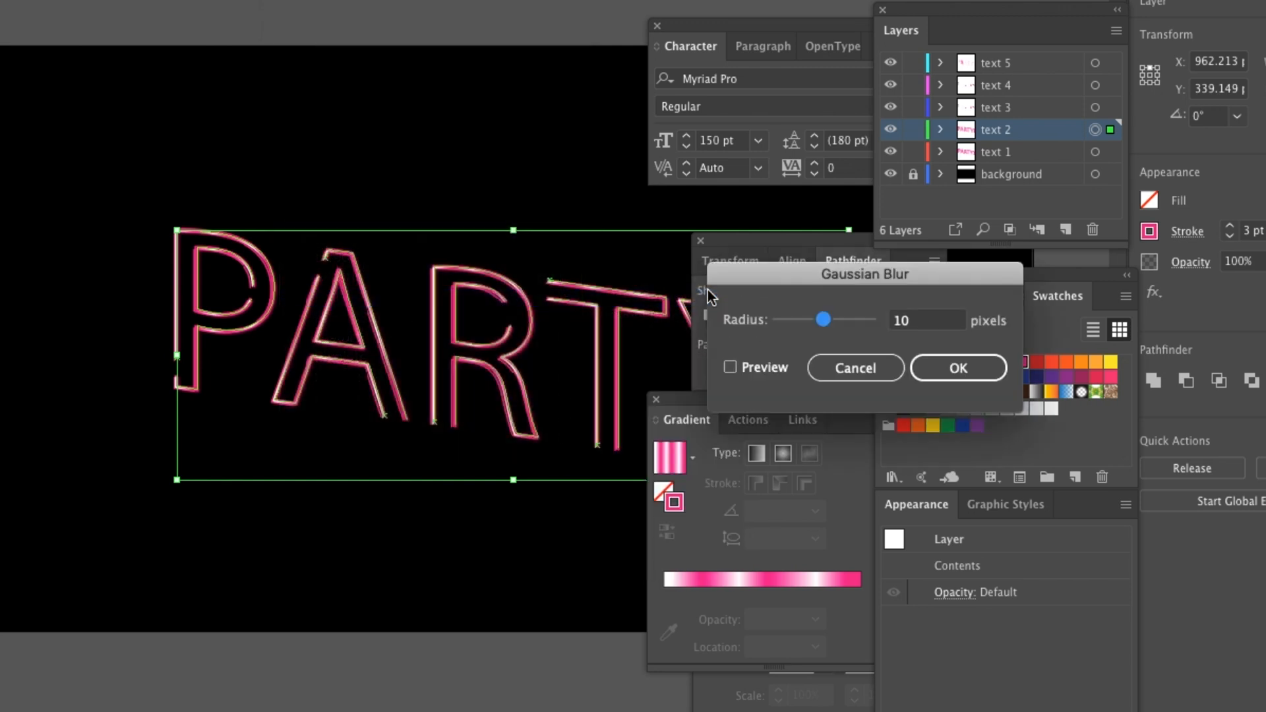
left_click(748, 369)
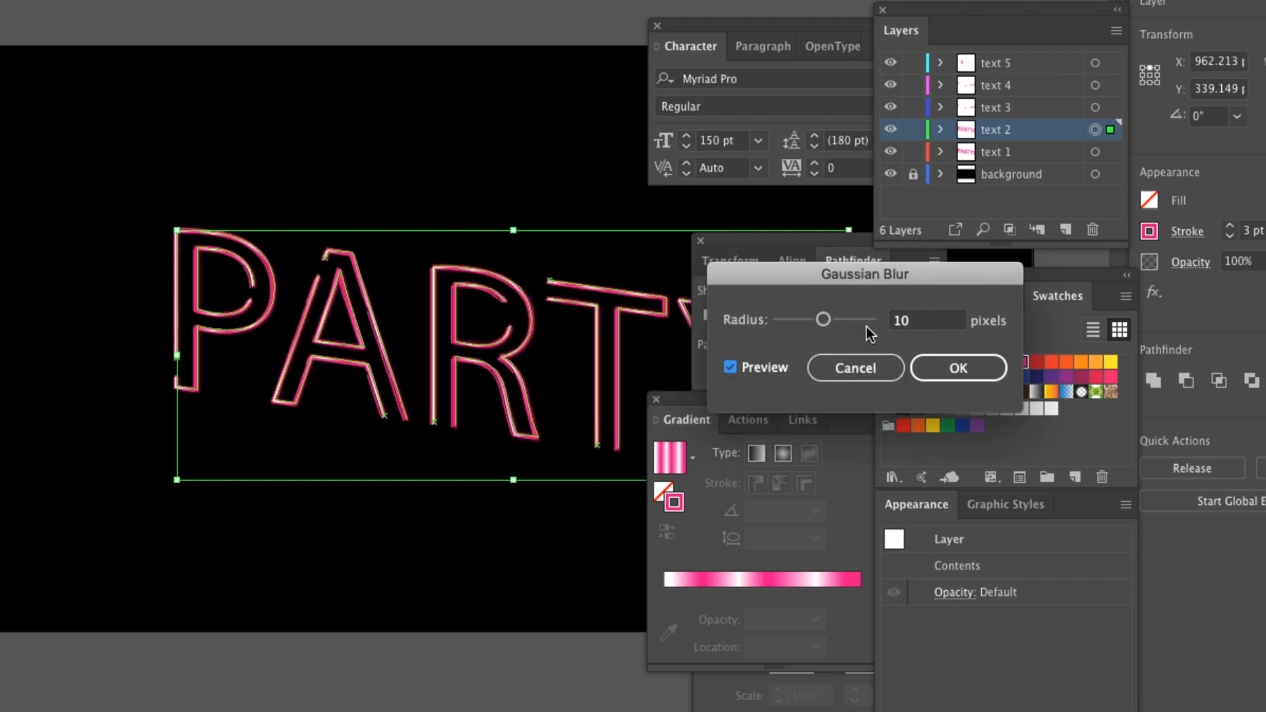
left_click(920, 319)
left_click_drag(919, 319, 855, 321)
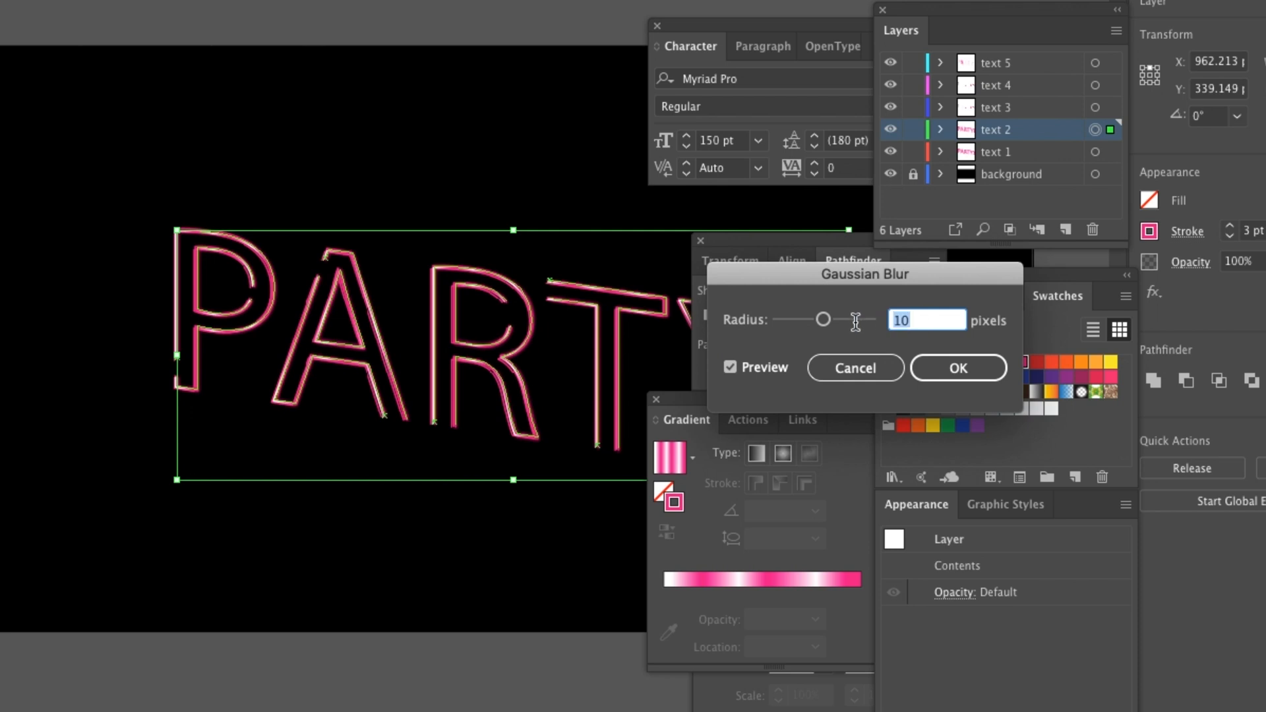
type("8")
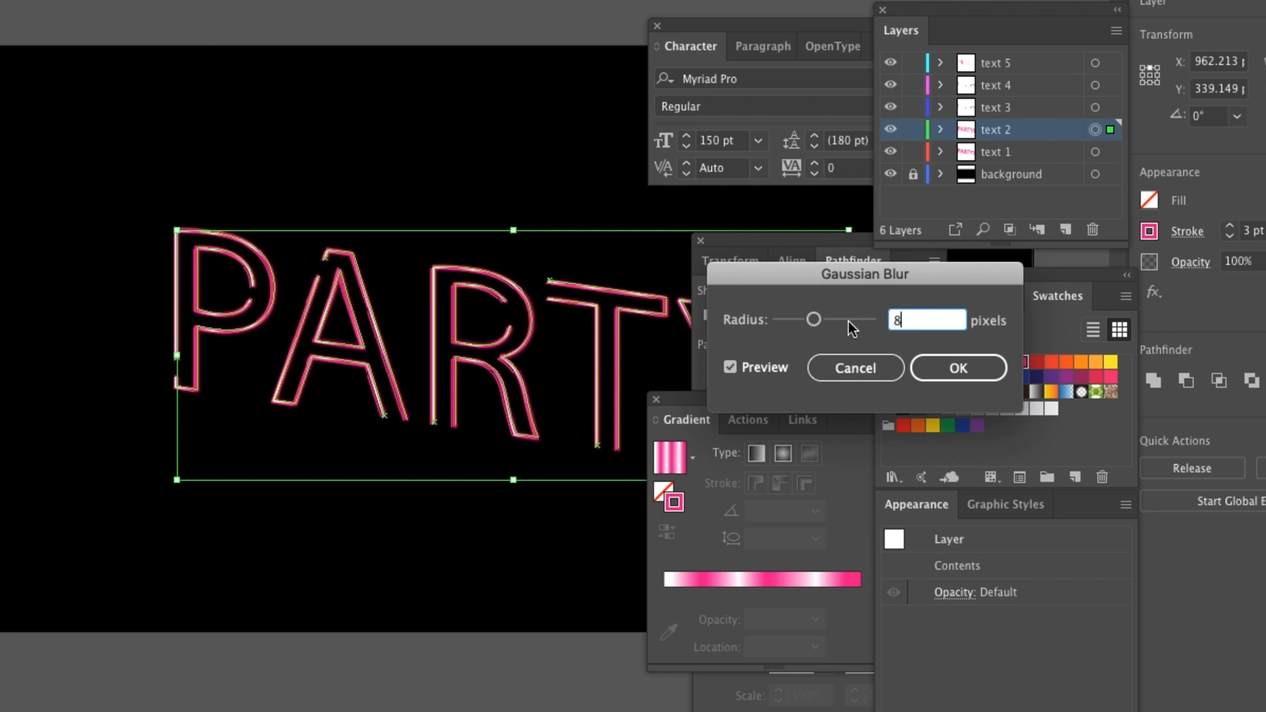
left_click(950, 367)
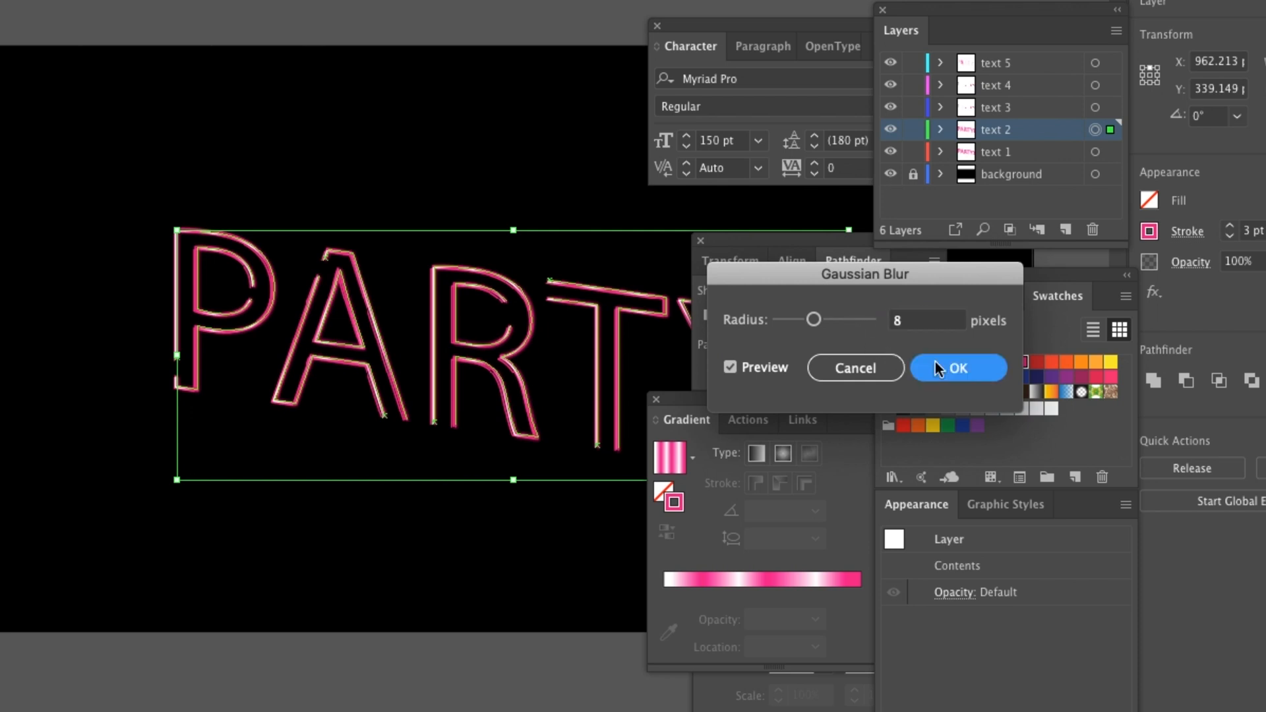
key("Return")
left_click(425, 13)
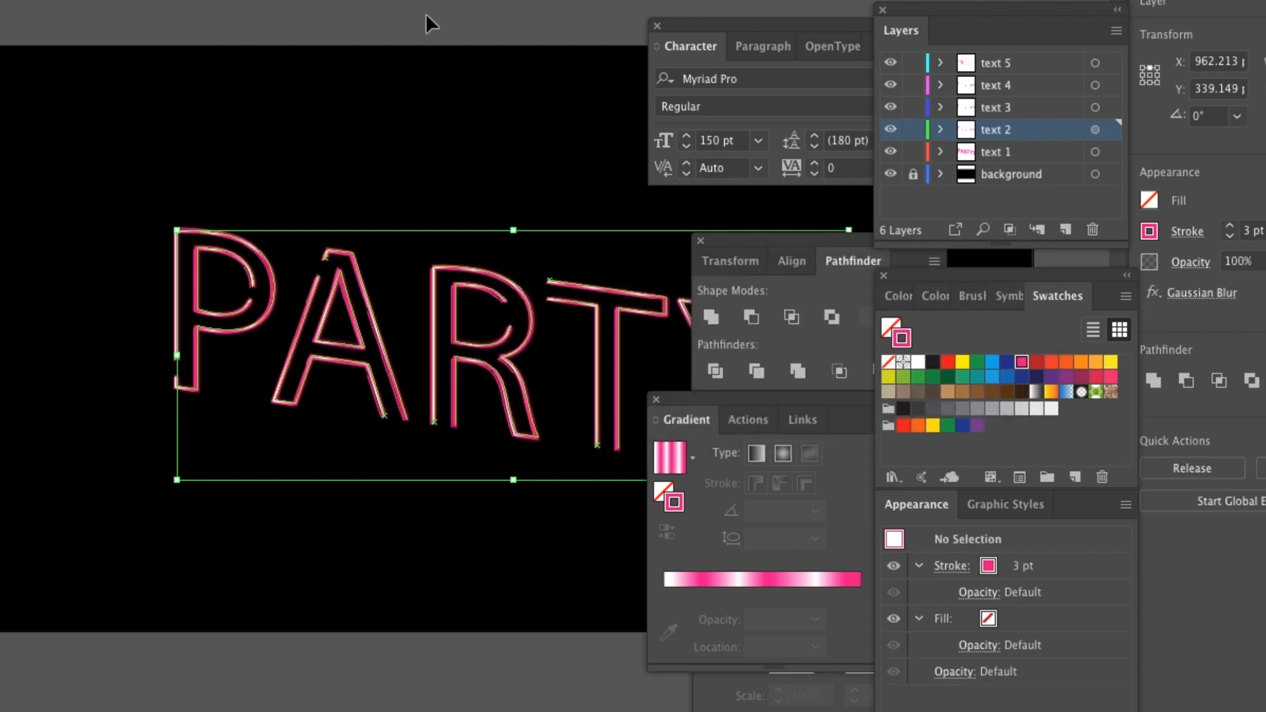
scroll(426, 13, "right", 10)
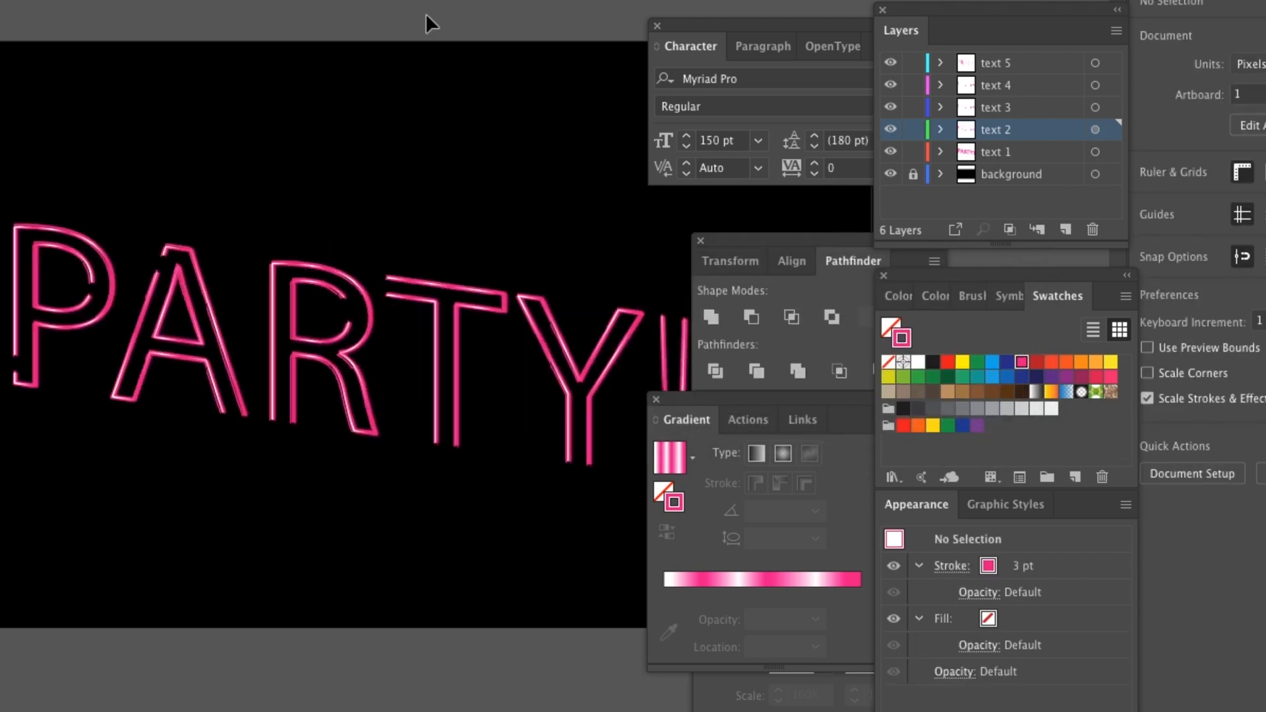